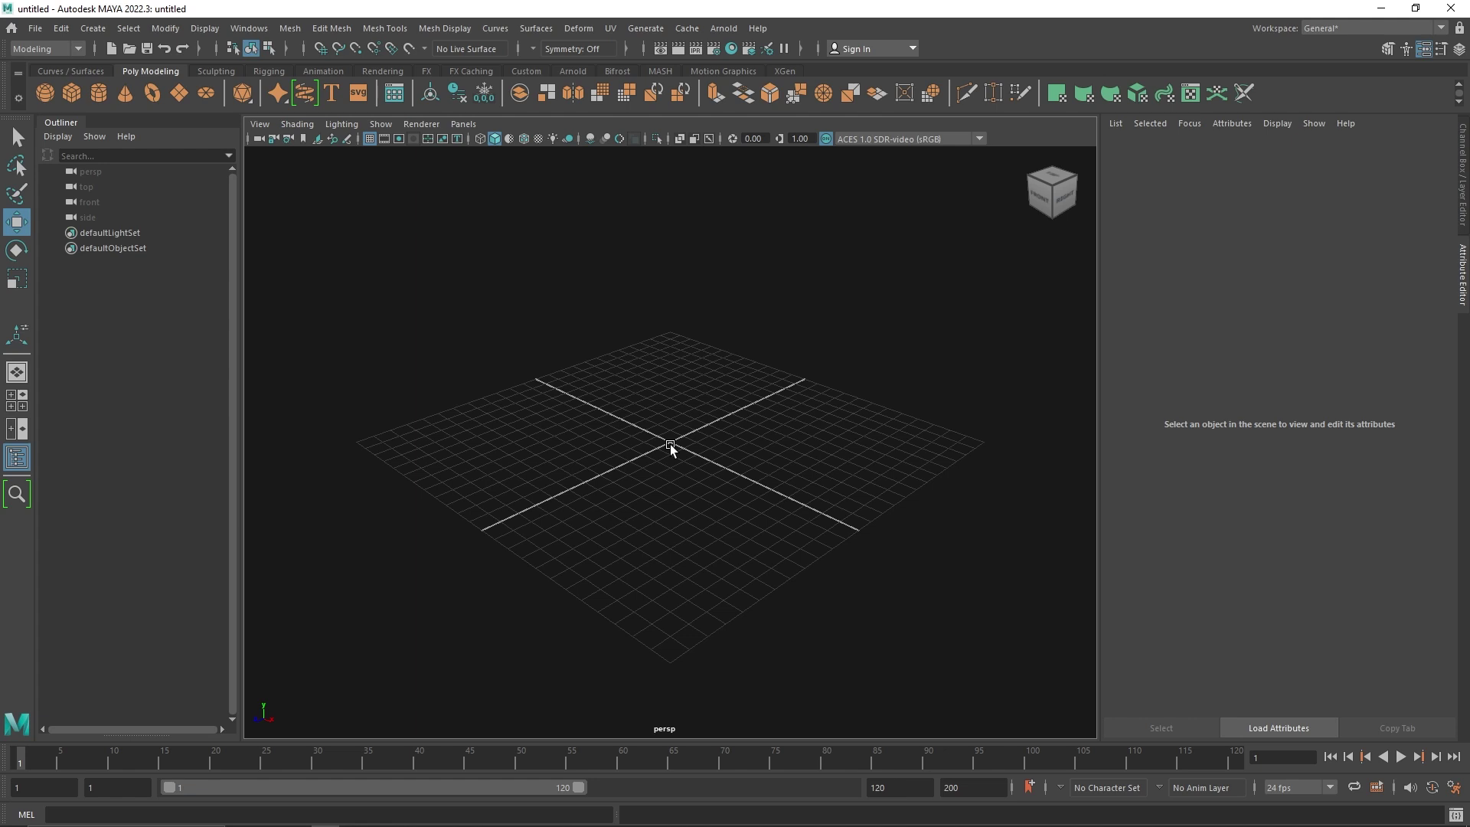
Create a polygon plane at the origin, hide the viewport grid and show the plane's channel values.
{"action": "left_click", "coordinate": [178, 93]}
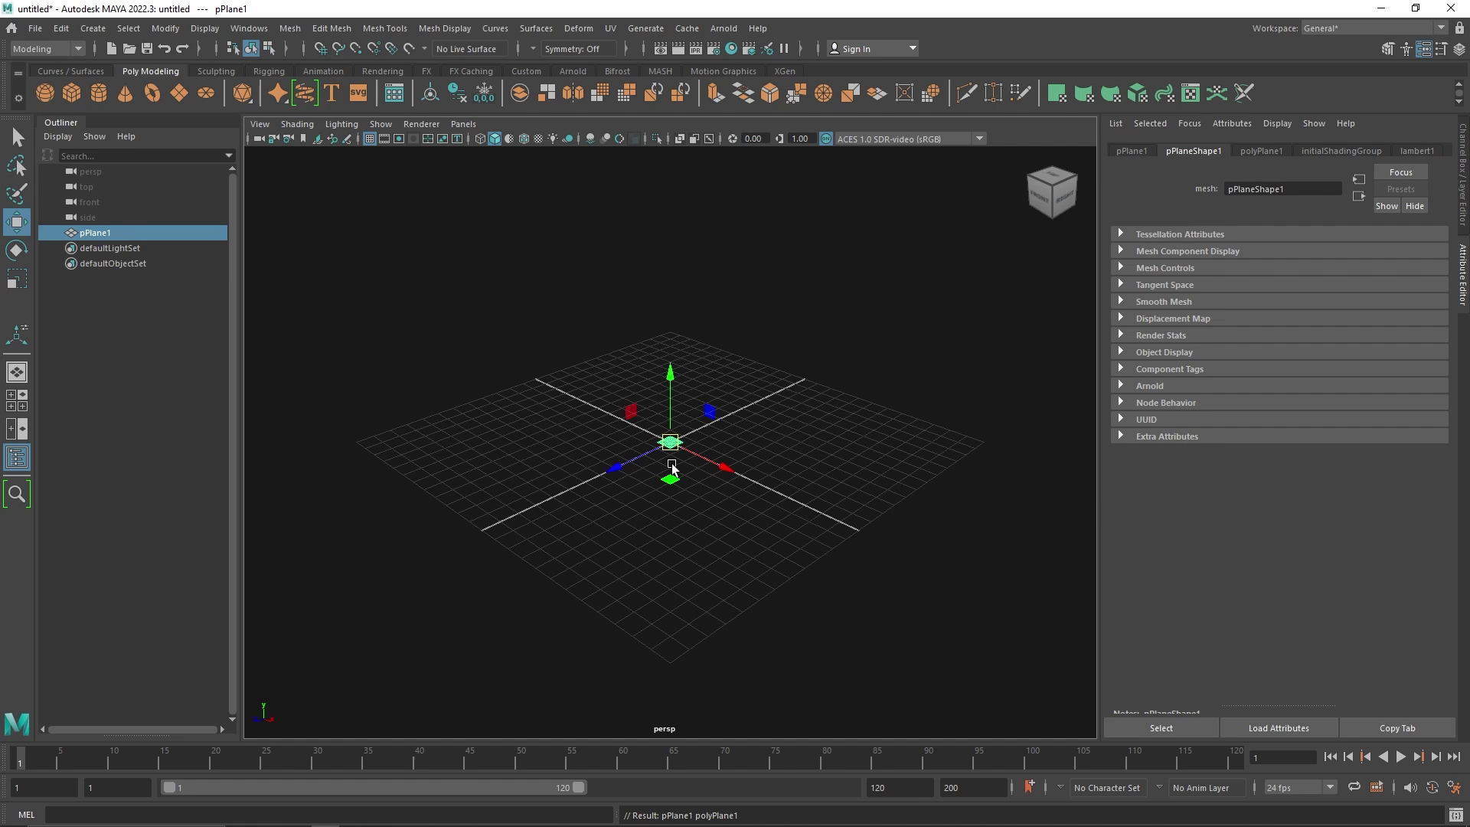
{"action": "scroll", "coordinate": [686, 452], "scroll_direction": "up", "scroll_amount": 5}
{"action": "scroll", "coordinate": [677, 439], "scroll_direction": "up", "scroll_amount": 5}
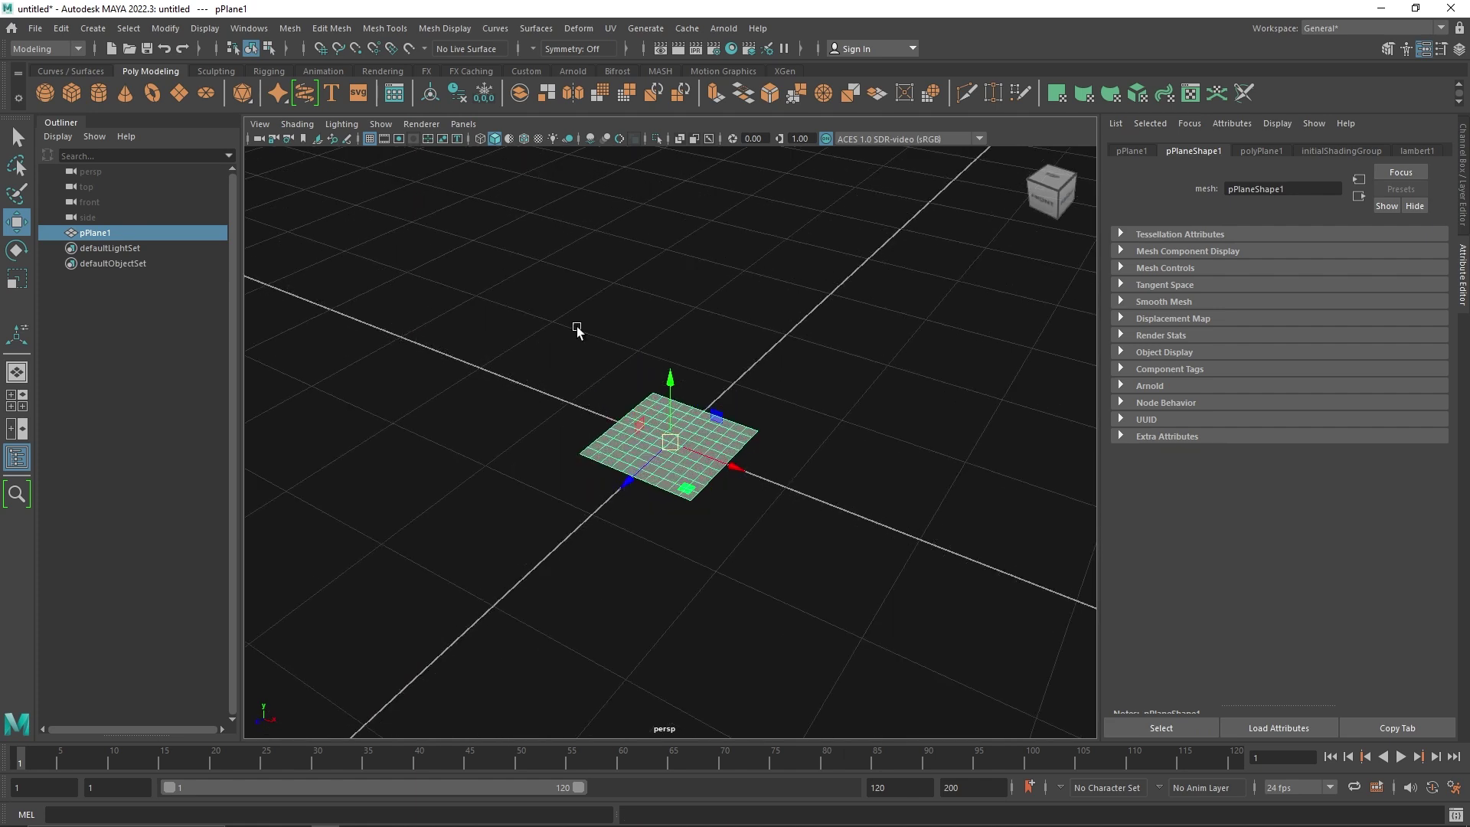
{"action": "left_click", "coordinate": [369, 139]}
{"action": "left_click", "coordinate": [1464, 184]}
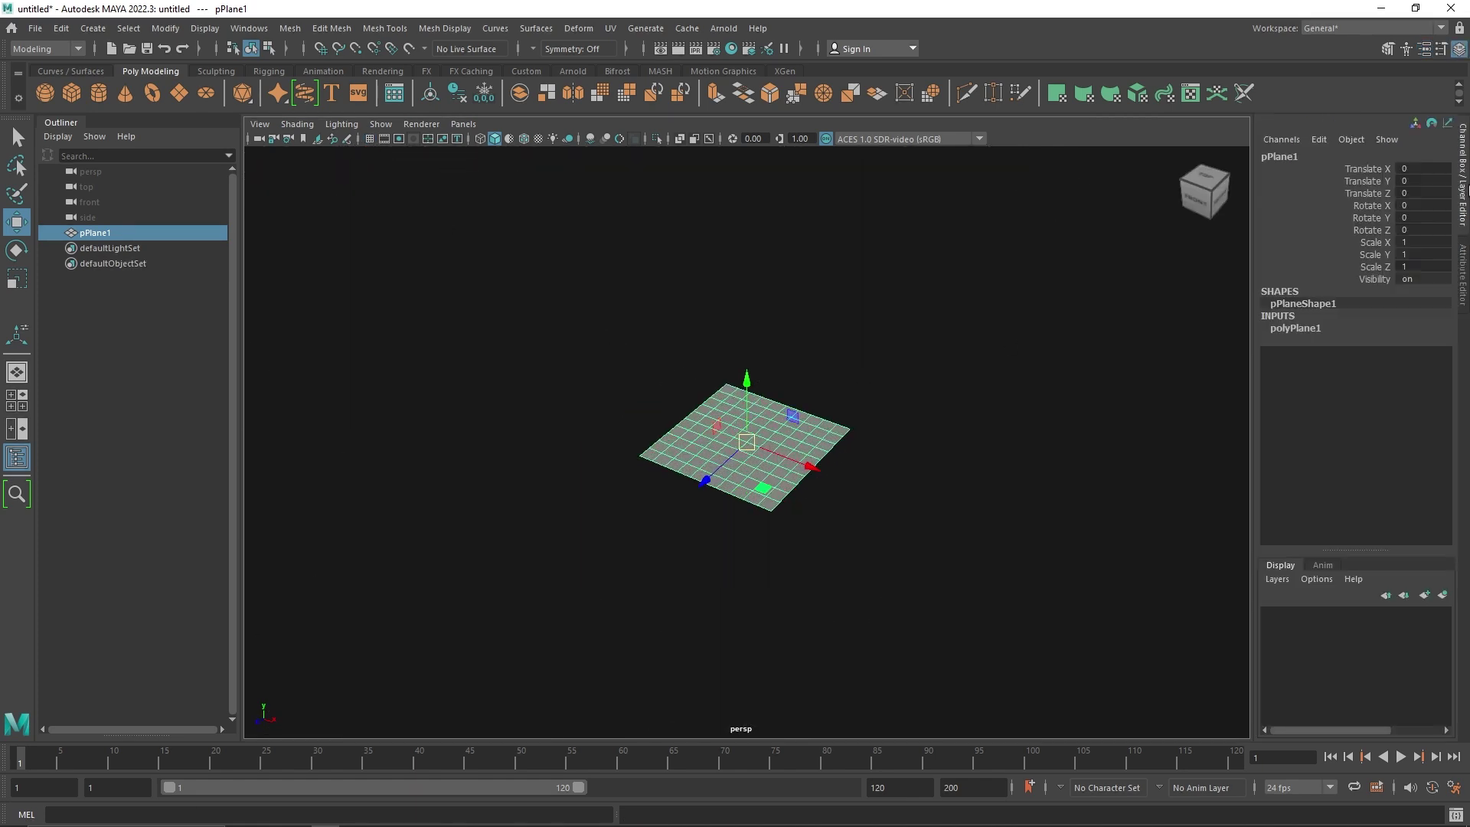
Set the plane's Subdivisions Width and Subdivisions Height to 2.
{"action": "left_click", "coordinate": [1296, 329]}
{"action": "left_click_drag", "start_coordinate": [1423, 364], "coordinate": [1427, 376]}
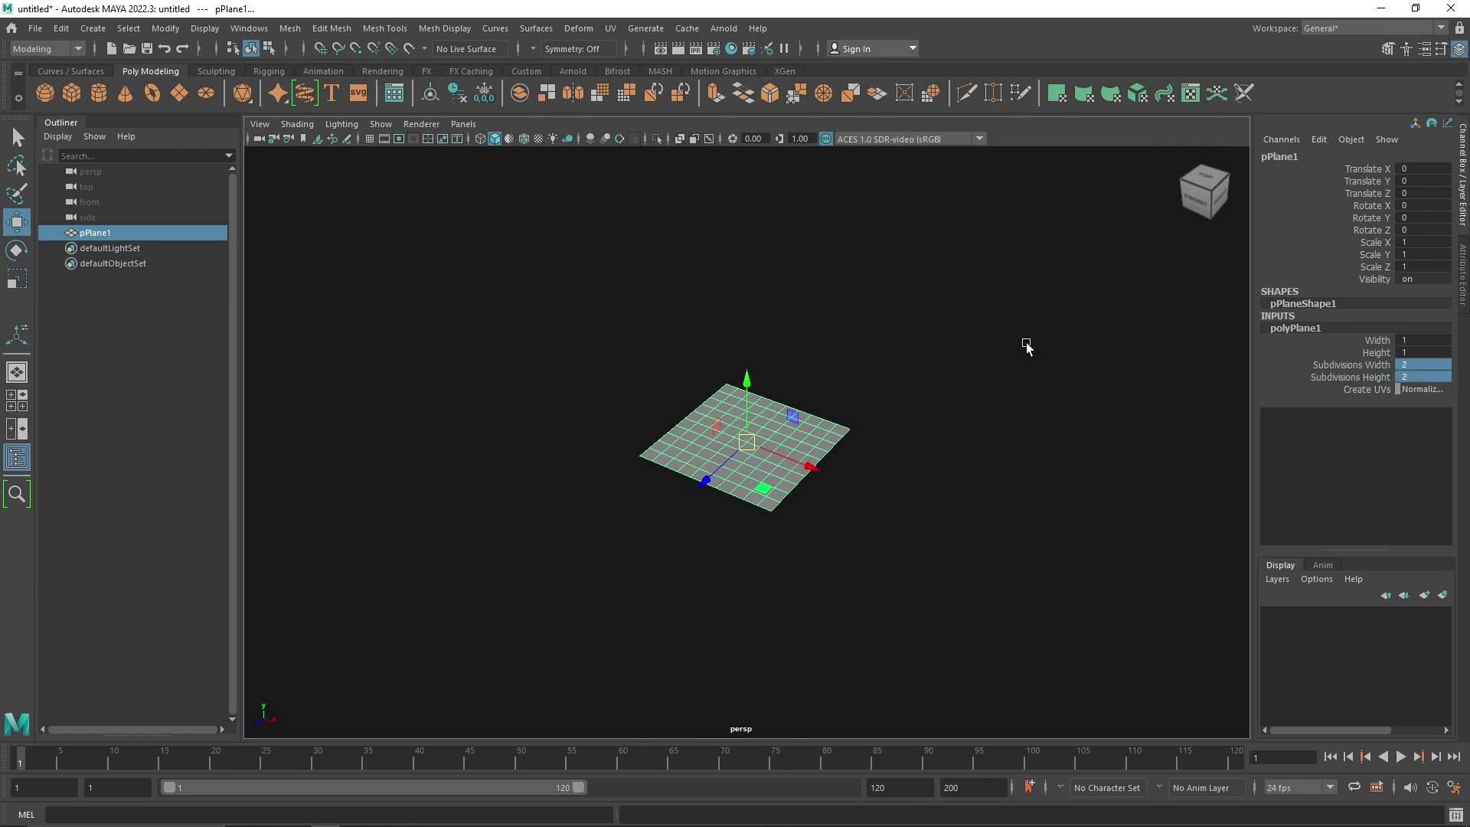
{"action": "left_click", "coordinate": [1027, 343]}
{"action": "left_click", "coordinate": [793, 453]}
{"action": "right_click_drag", "start_coordinate": [793, 389], "coordinate": [862, 366]}
Set the plane's Subdivisions Width and Subdivisions Height to 1.
{"action": "left_click", "coordinate": [1295, 329]}
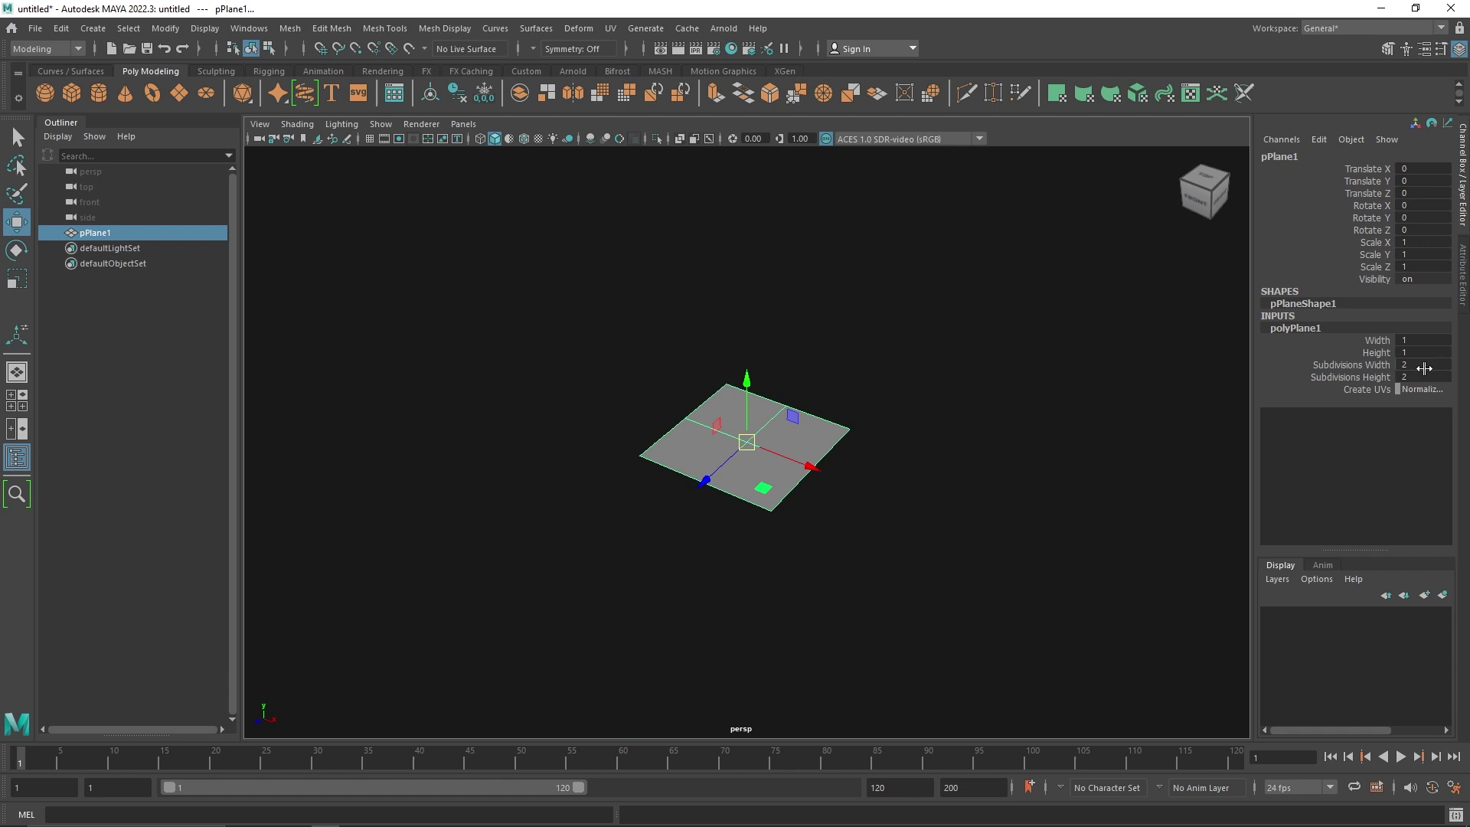
{"action": "left_click_drag", "start_coordinate": [1424, 367], "coordinate": [1424, 377]}
{"action": "type", "text": "1"}
{"action": "left_click", "coordinate": [1061, 361]}
Extrude all four border edges of the plane into a narrow rim around its face.
{"action": "left_click", "coordinate": [814, 431]}
{"action": "right_click_drag", "start_coordinate": [770, 413], "coordinate": [775, 389]}
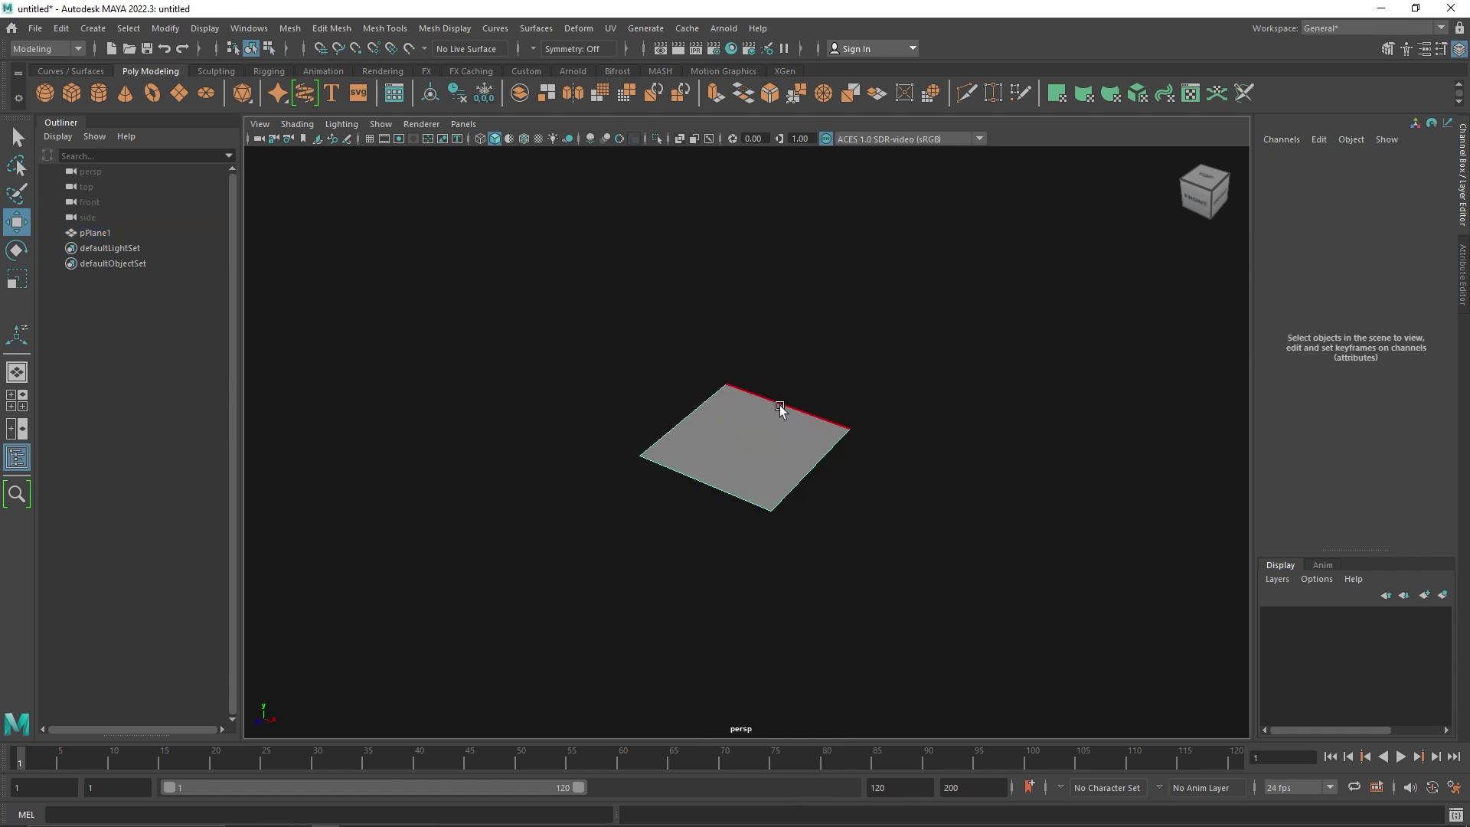
{"action": "double_click", "coordinate": [781, 408]}
{"action": "key", "text": "ctrl+e"}
{"action": "left_click_drag", "start_coordinate": [750, 465], "coordinate": [642, 518], "text": "alt"}
{"action": "scroll", "coordinate": [754, 435], "scroll_direction": "up", "scroll_amount": 4}
Delete the plane's centre face so that only the square rim remains.
{"action": "right_click_drag", "start_coordinate": [798, 375], "coordinate": [797, 398]}
{"action": "left_click", "coordinate": [745, 425]}
{"action": "key", "text": "Delete"}
{"action": "right_click_drag", "start_coordinate": [738, 348], "coordinate": [830, 292]}
{"action": "left_click_drag", "start_coordinate": [830, 292], "coordinate": [779, 332], "text": "alt"}
Scale the rim's four outer corner vertices outward to make the square frame wider.
{"action": "right_click_drag", "start_coordinate": [729, 340], "coordinate": [651, 307]}
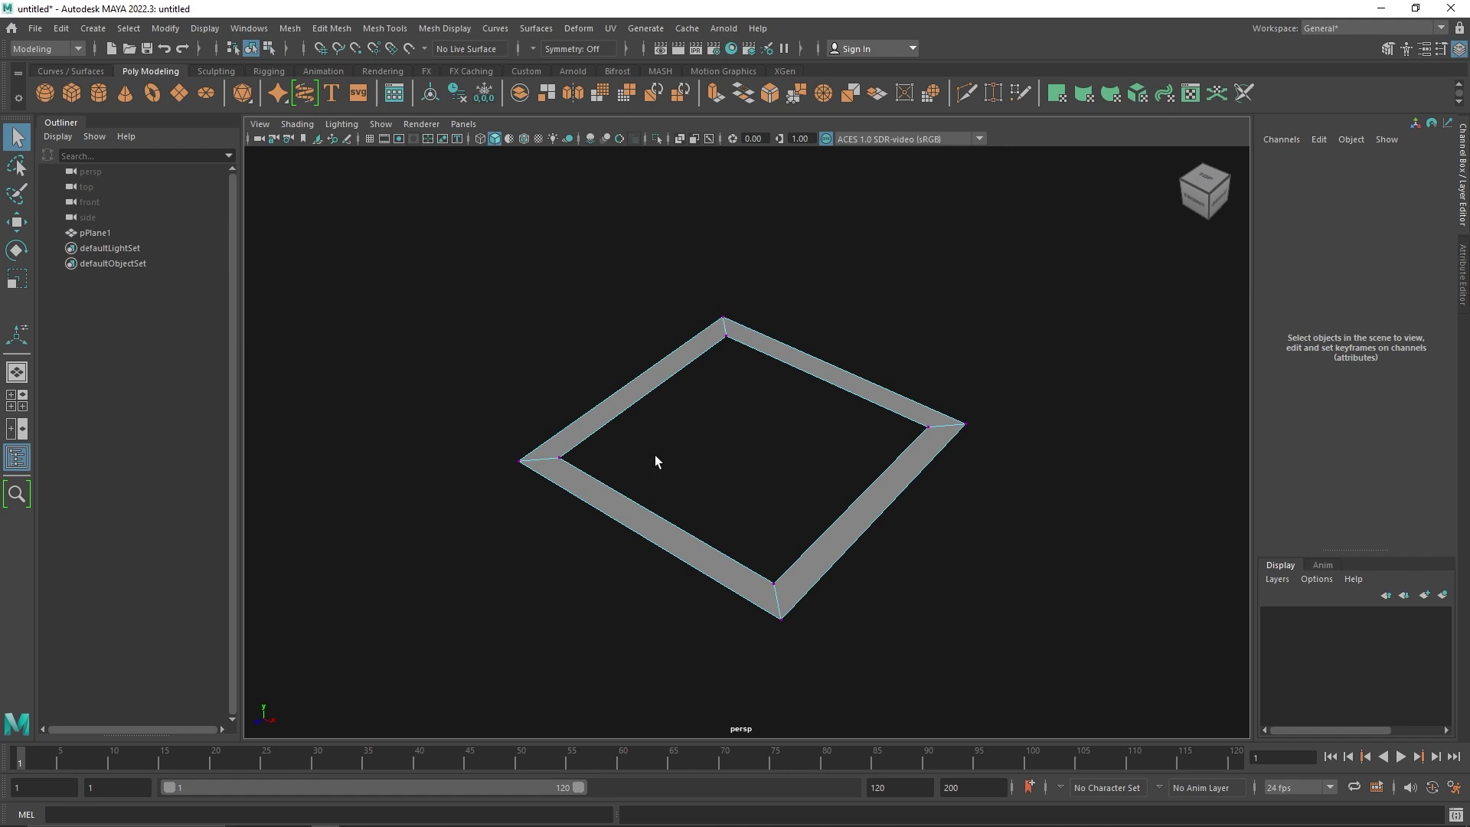
{"action": "right_click_drag", "start_coordinate": [777, 360], "coordinate": [870, 304]}
{"action": "right_click_drag", "start_coordinate": [746, 331], "coordinate": [720, 317]}
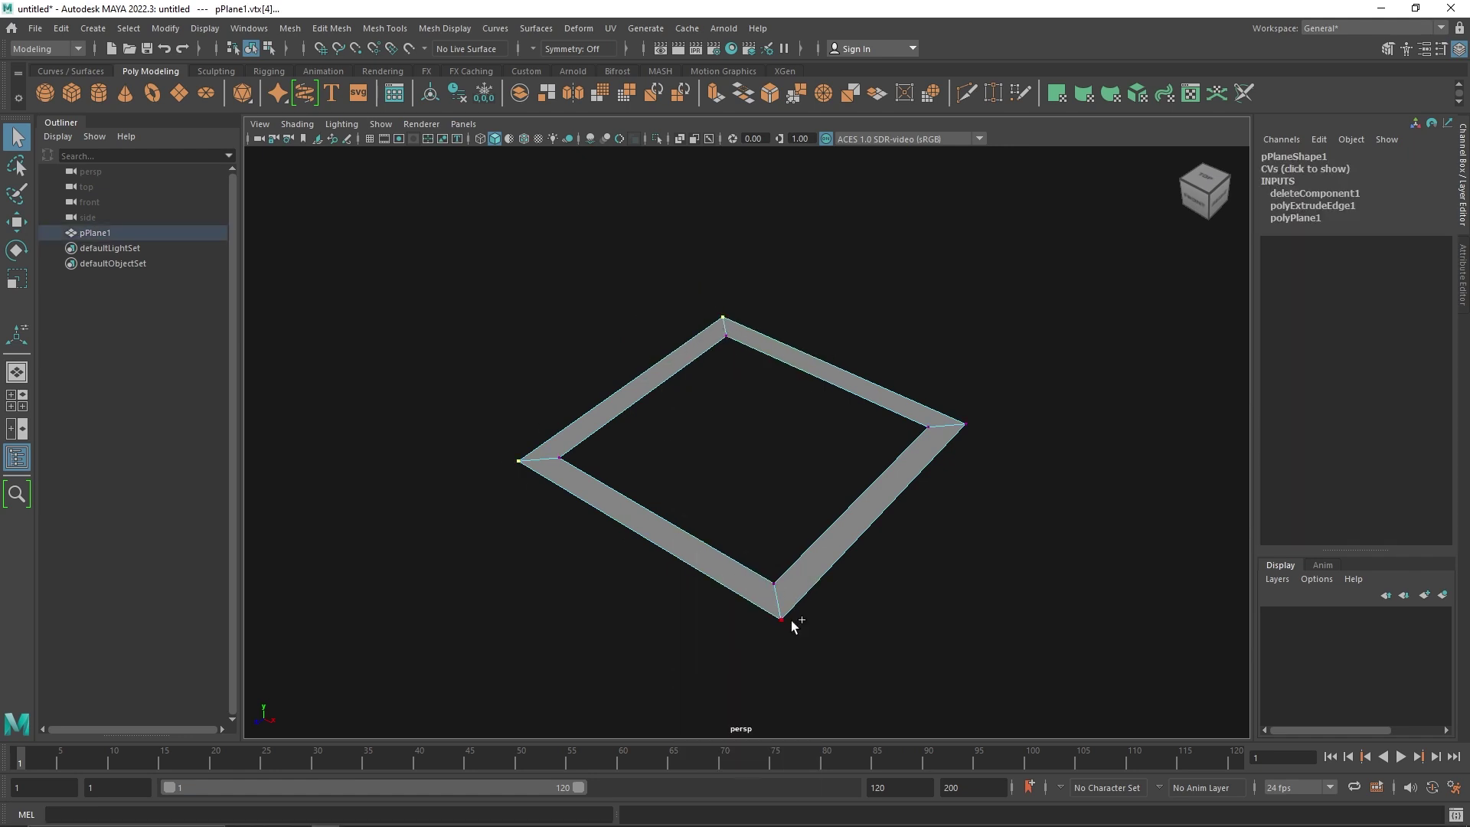
{"action": "key", "text": "r"}
{"action": "left_click_drag", "start_coordinate": [747, 443], "coordinate": [873, 438]}
Connect the inner and outer edges on all four sides of the frame with a new edge across each midpoint.
{"action": "right_click_drag", "start_coordinate": [872, 367], "coordinate": [879, 300]}
{"action": "left_click_drag", "start_coordinate": [884, 293], "coordinate": [813, 387]}
{"action": "left_click_drag", "start_coordinate": [713, 434], "coordinate": [602, 330], "text": "shift"}
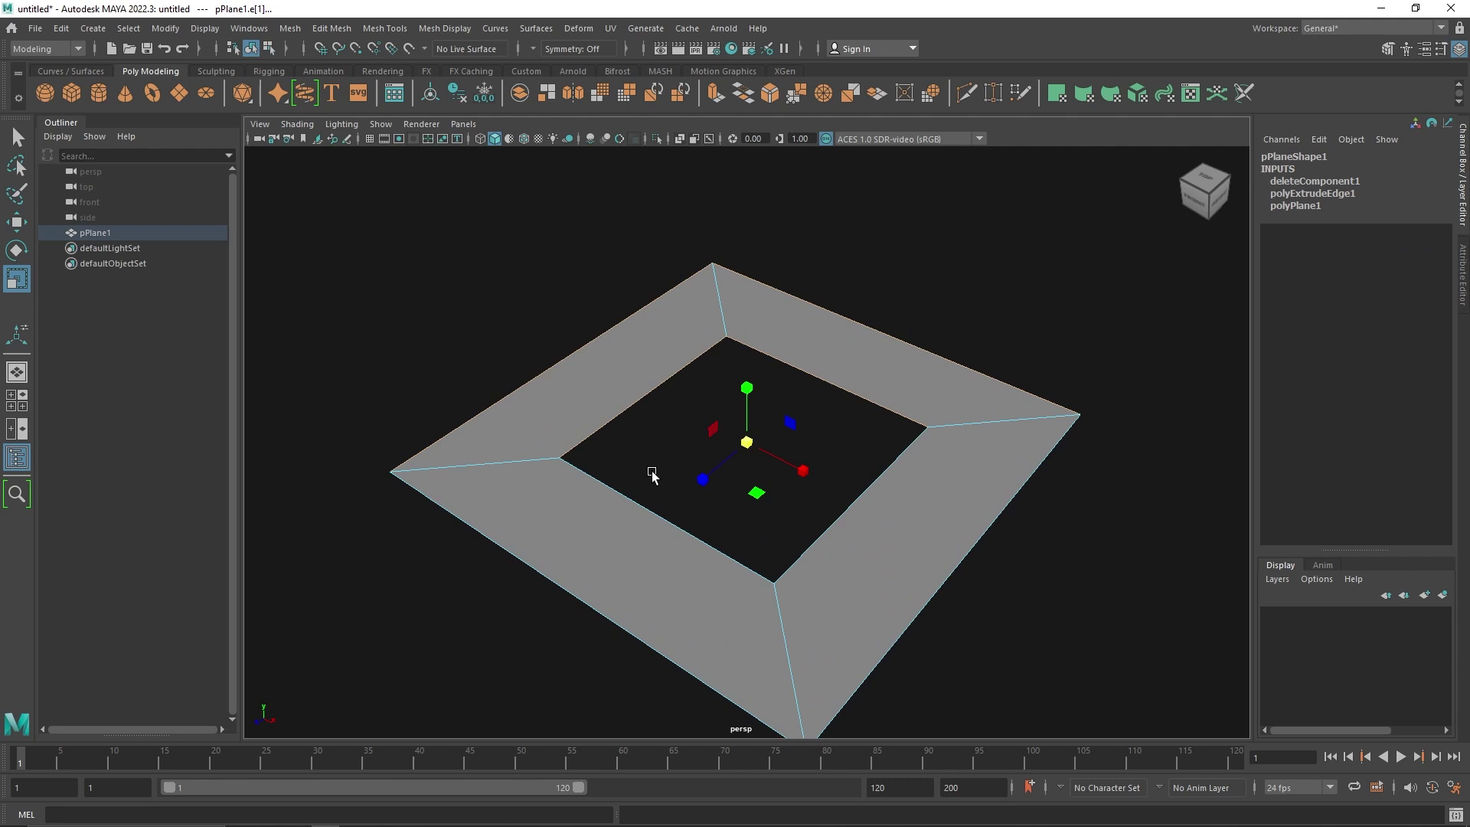
{"action": "left_click_drag", "start_coordinate": [998, 591], "coordinate": [813, 492], "text": "shift"}
{"action": "right_click_drag", "start_coordinate": [796, 419], "coordinate": [795, 639], "text": "shift"}
Scale the four midpoint edges toward the centre to turn the frame into a four-pointed star.
{"action": "right_click_drag", "start_coordinate": [729, 389], "coordinate": [714, 347]}
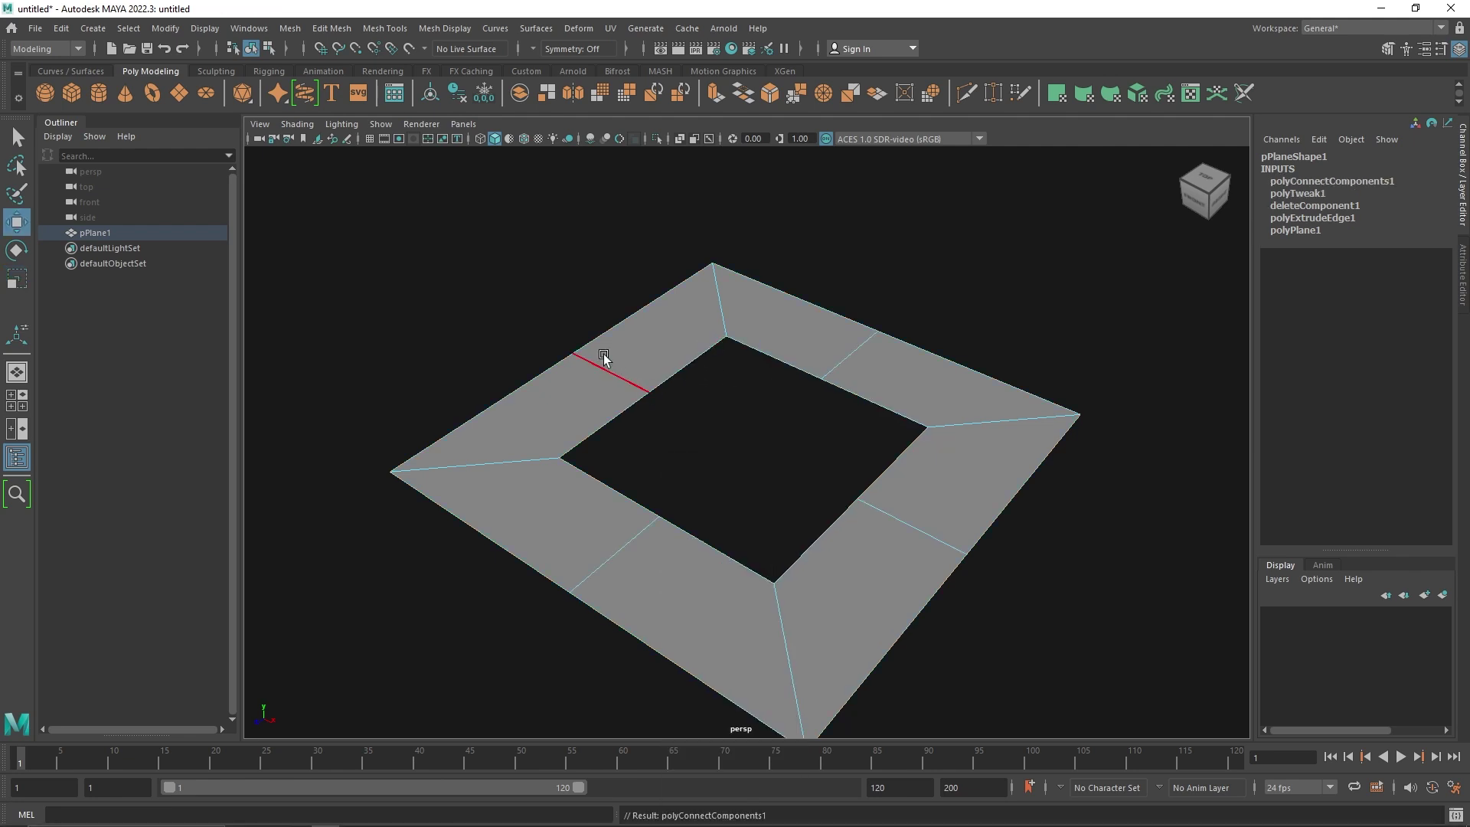
{"action": "left_click", "coordinate": [603, 358]}
{"action": "left_click", "coordinate": [836, 367], "text": "shift"}
{"action": "left_click", "coordinate": [640, 535], "text": "shift"}
{"action": "left_click", "coordinate": [900, 517], "text": "shift"}
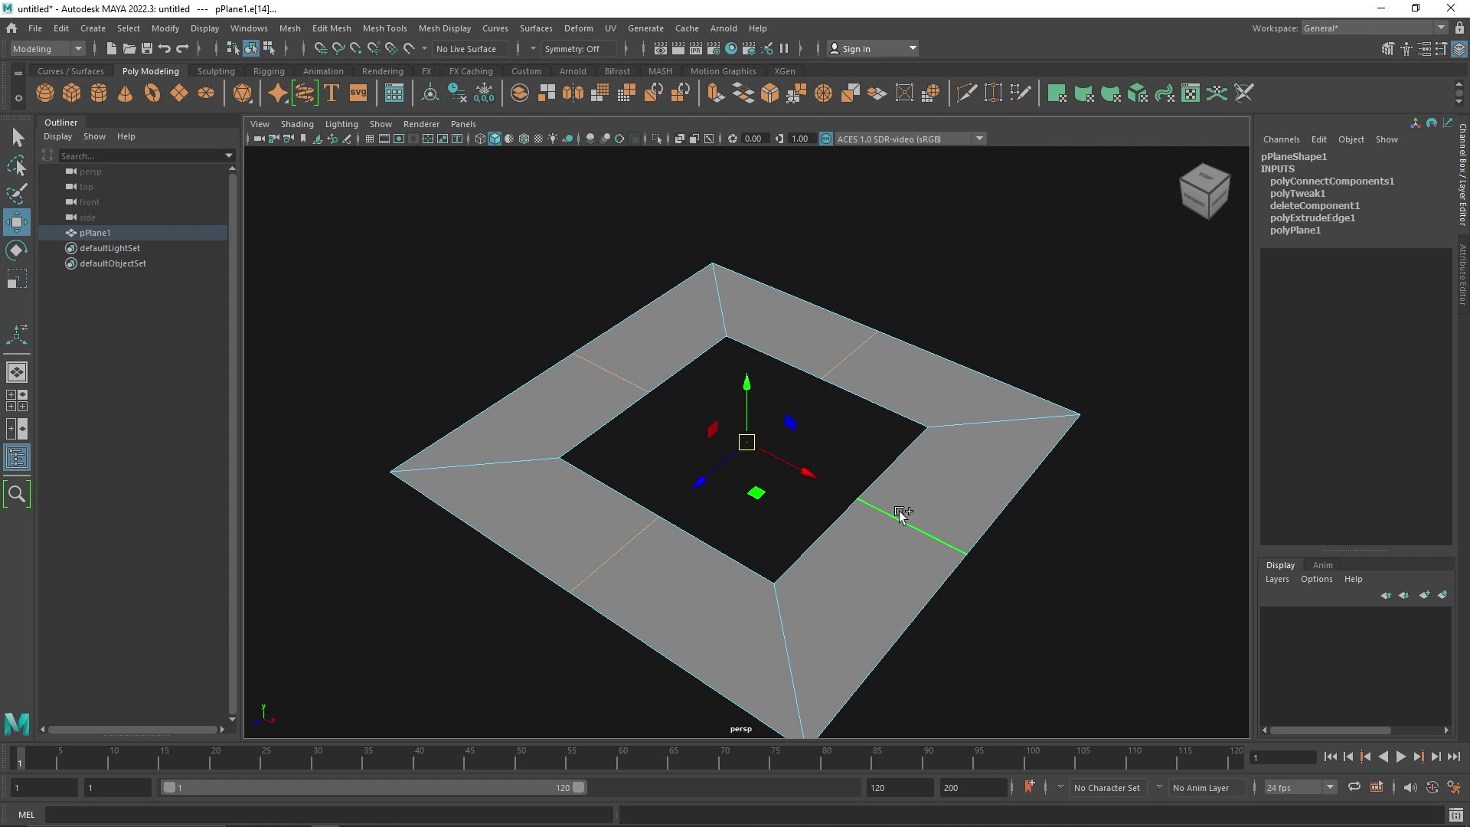
{"action": "key", "text": "r"}
{"action": "left_click_drag", "start_coordinate": [758, 457], "coordinate": [643, 421]}
{"action": "key", "text": "F8"}
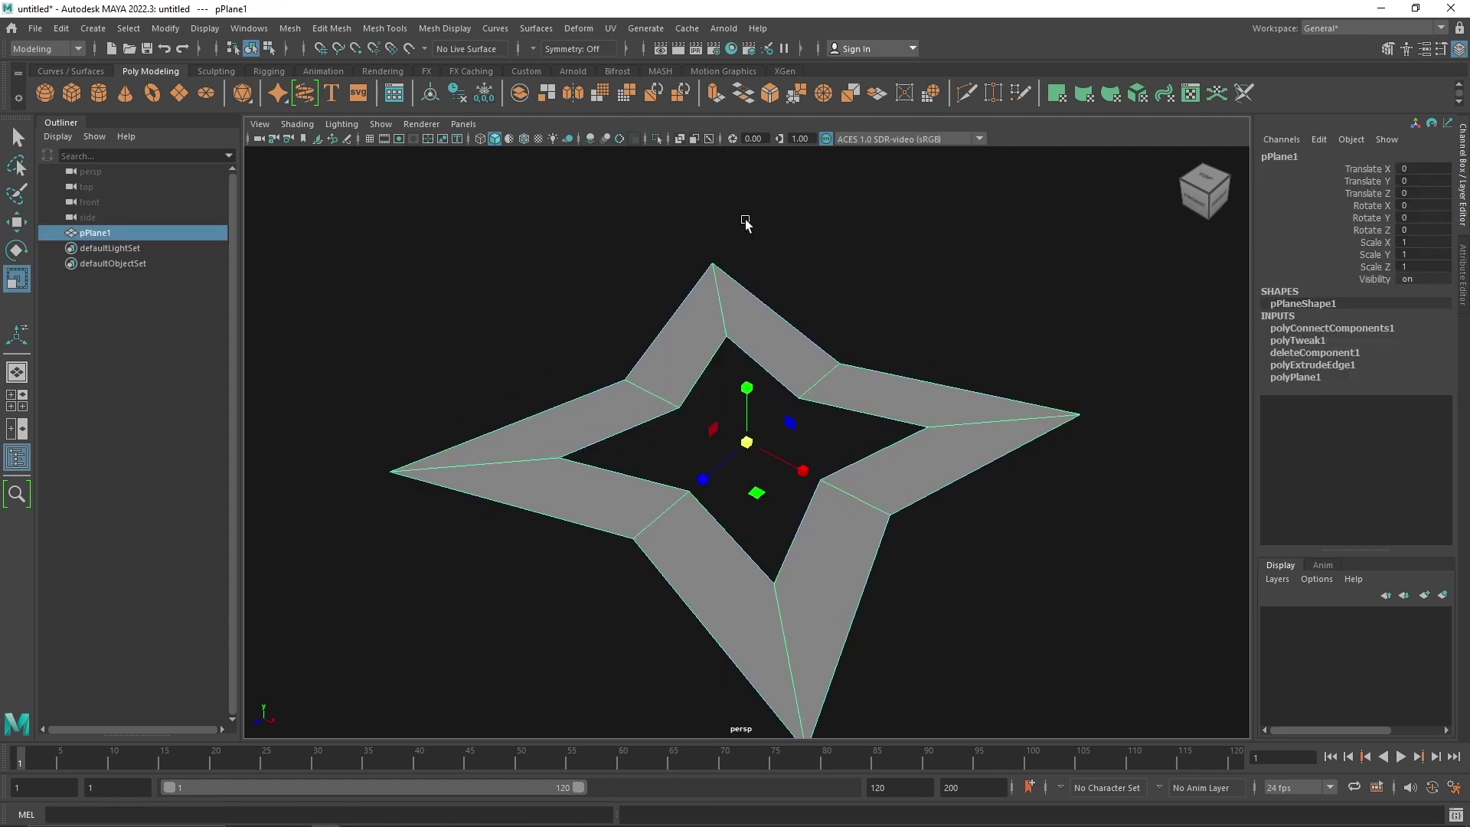
Extrude the star's faces to give the flat shape thickness.
{"action": "left_click", "coordinate": [714, 92]}
{"action": "left_click_drag", "start_coordinate": [748, 388], "coordinate": [741, 318], "text": "alt"}
{"action": "left_click_drag", "start_coordinate": [704, 419], "coordinate": [788, 421]}
Bevel the star's side faces and return to object mode with nothing selected.
{"action": "key", "text": "q"}
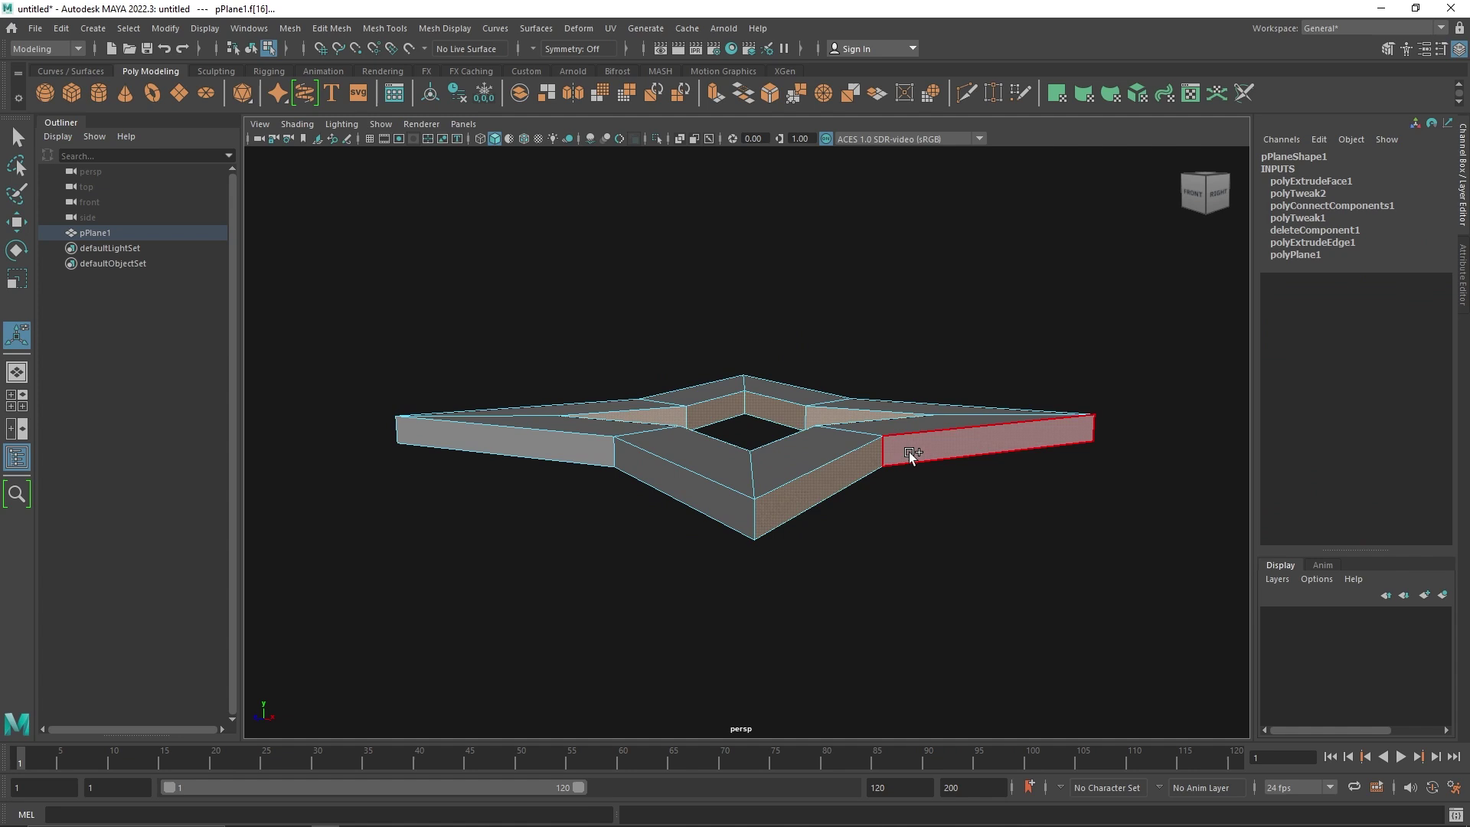
{"action": "right_click_drag", "start_coordinate": [910, 450], "coordinate": [963, 443], "text": "shift"}
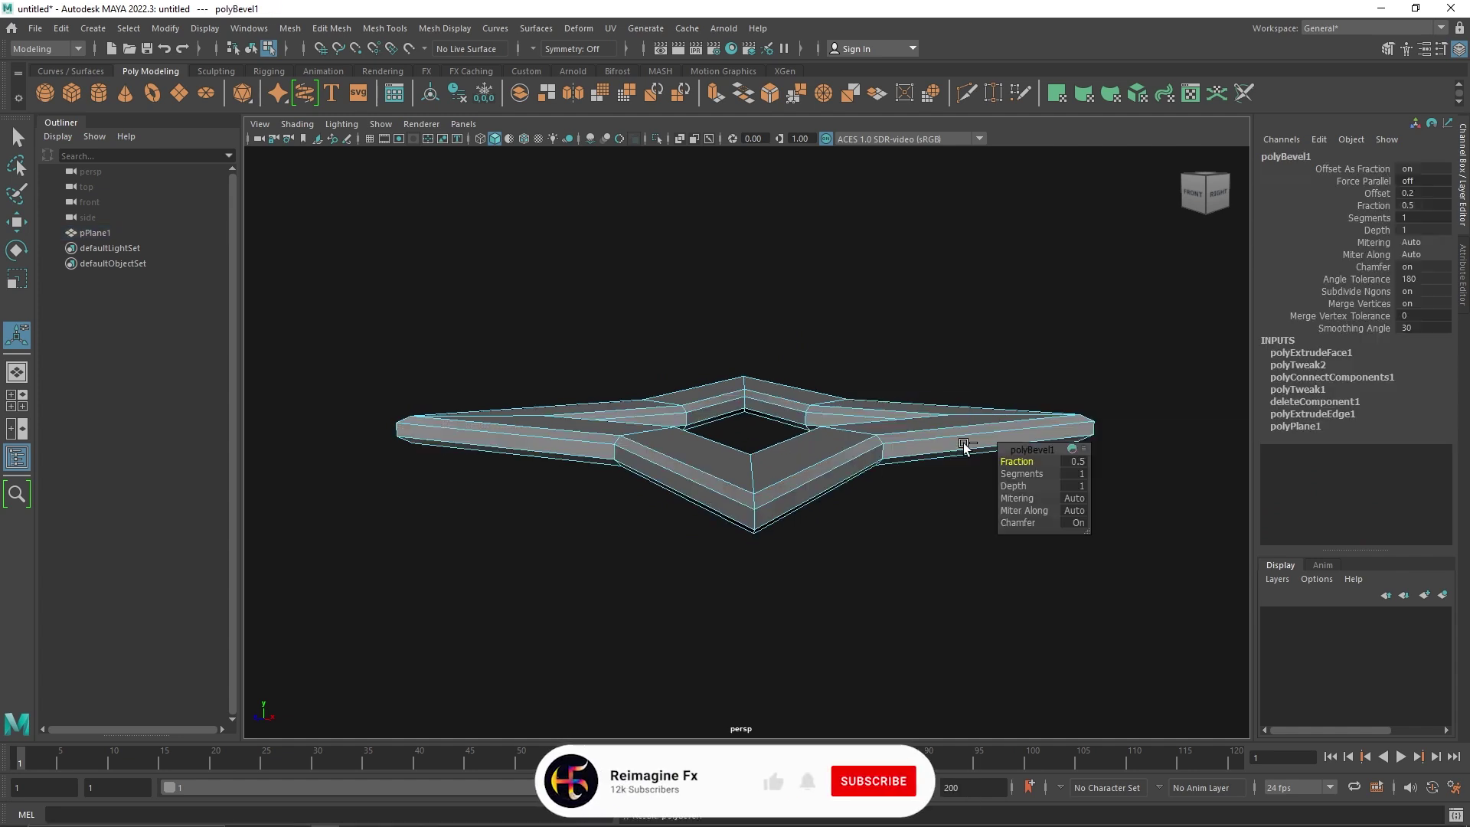
{"action": "left_click_drag", "start_coordinate": [958, 451], "coordinate": [956, 462], "text": "alt"}
{"action": "middle_click_drag", "start_coordinate": [956, 462], "coordinate": [981, 460]}
{"action": "left_click_drag", "start_coordinate": [981, 459], "coordinate": [831, 475], "text": "alt"}
{"action": "right_click_drag", "start_coordinate": [805, 365], "coordinate": [946, 301]}
{"action": "key", "text": "q"}
{"action": "left_click", "coordinate": [919, 321]}
{"action": "scroll", "coordinate": [889, 343], "scroll_direction": "down", "scroll_amount": 8}
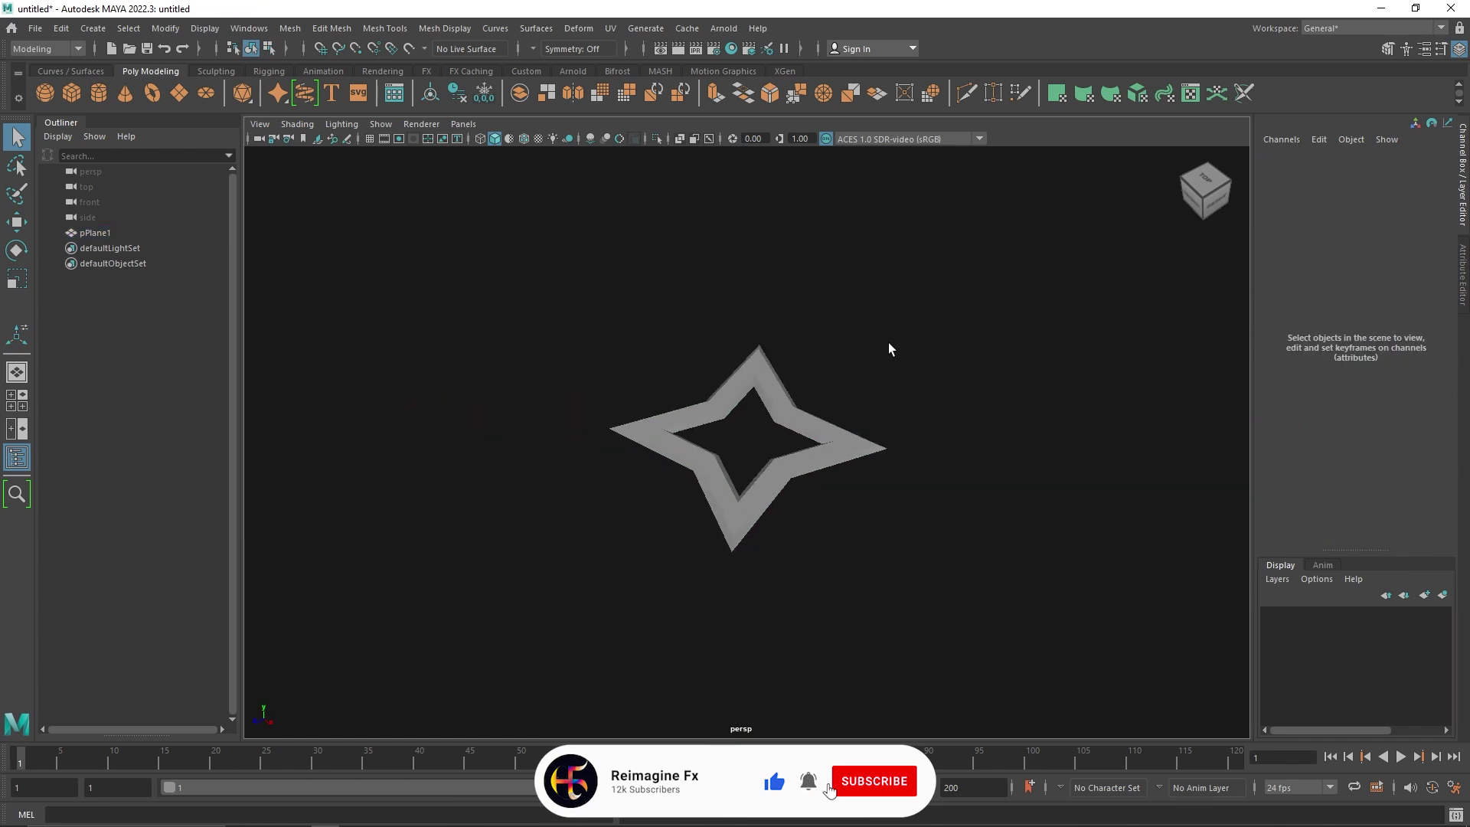
Select the star and delete its construction history.
{"action": "left_click_drag", "start_coordinate": [803, 370], "coordinate": [796, 446], "text": "alt"}
{"action": "left_click", "coordinate": [797, 447]}
{"action": "key", "text": "w"}
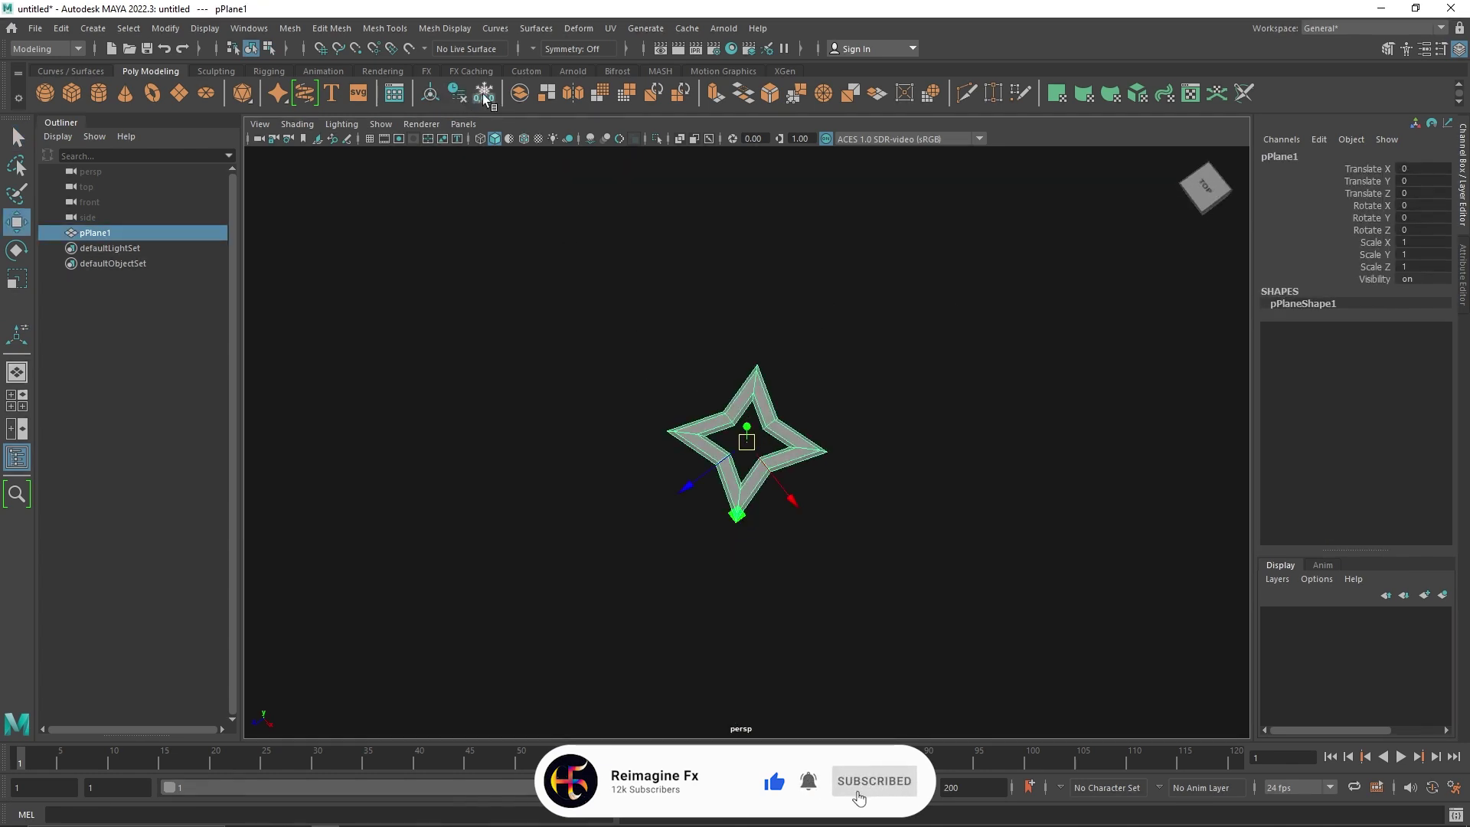
{"action": "left_click_drag", "start_coordinate": [585, 279], "coordinate": [733, 243], "text": "alt"}
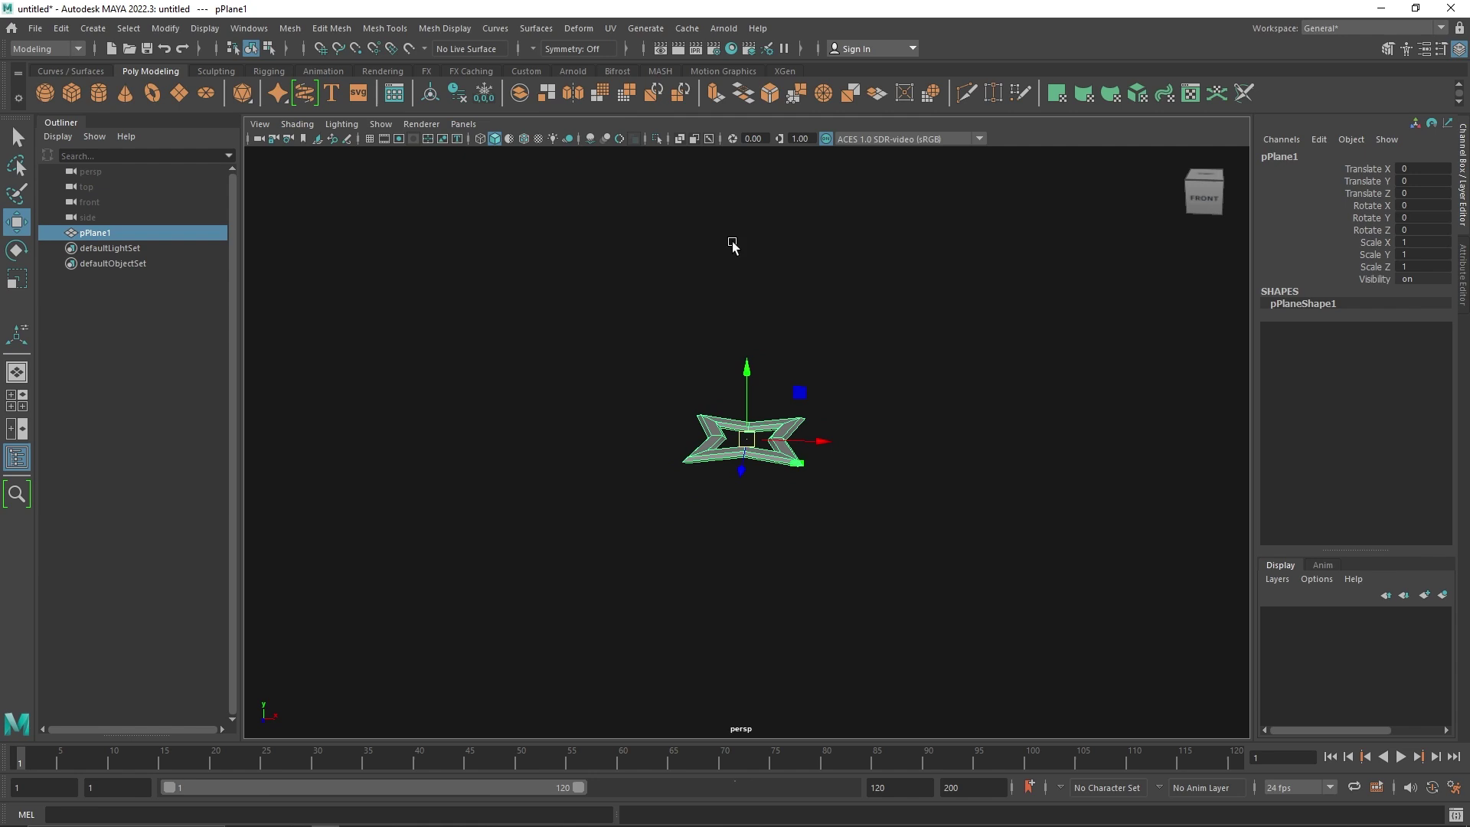
Create a MASH network from the star mesh.
{"action": "left_click", "coordinate": [660, 71]}
{"action": "left_click", "coordinate": [46, 93]}
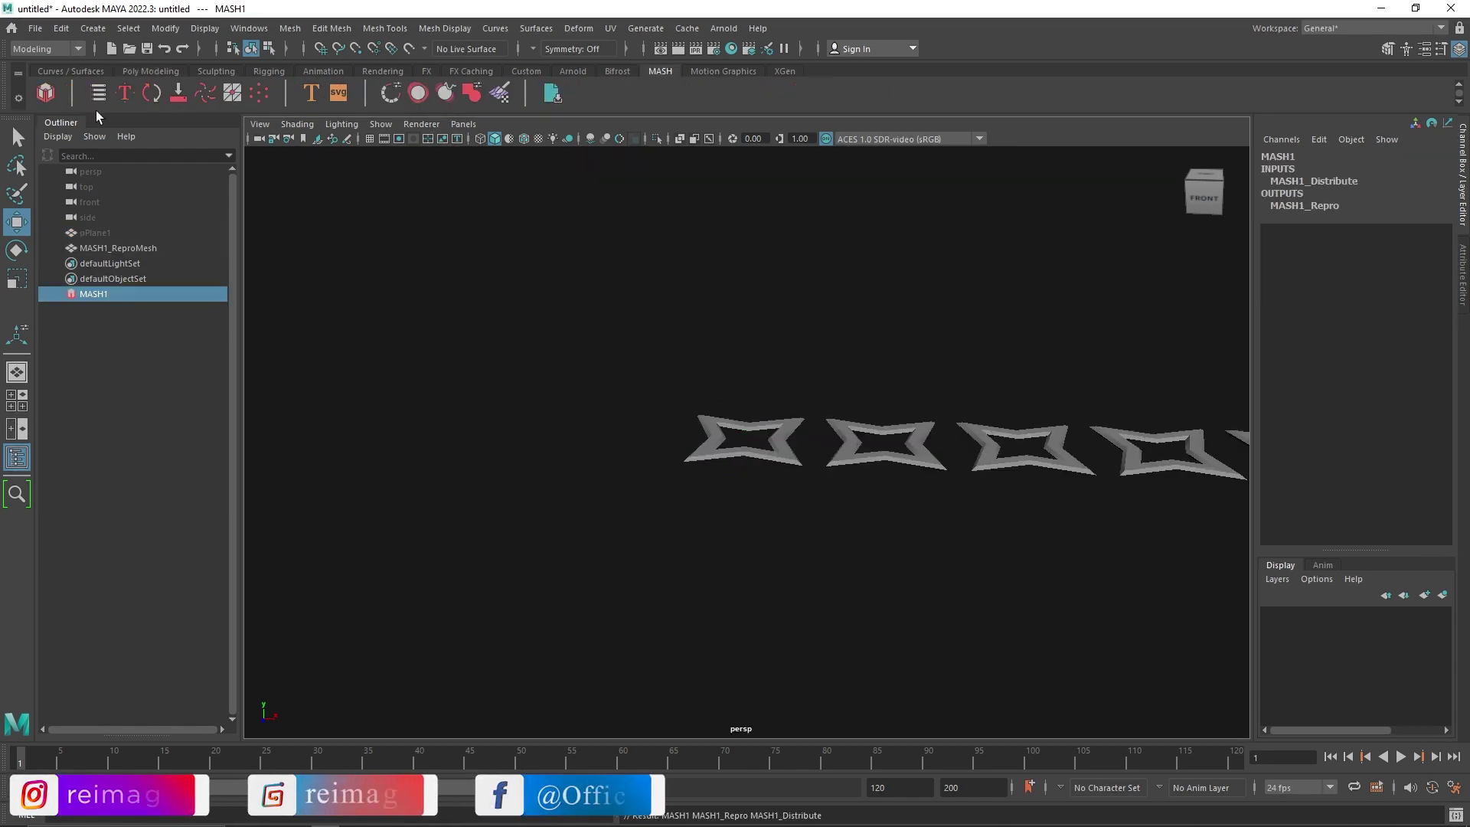
{"action": "scroll", "coordinate": [859, 317], "scroll_direction": "down", "scroll_amount": 4}
Add a Signal node to the MASH network.
{"action": "left_click", "coordinate": [1463, 275]}
{"action": "left_click_drag", "start_coordinate": [945, 341], "coordinate": [808, 360], "text": "alt"}
{"action": "left_click_drag", "start_coordinate": [968, 292], "coordinate": [813, 368], "text": "alt"}
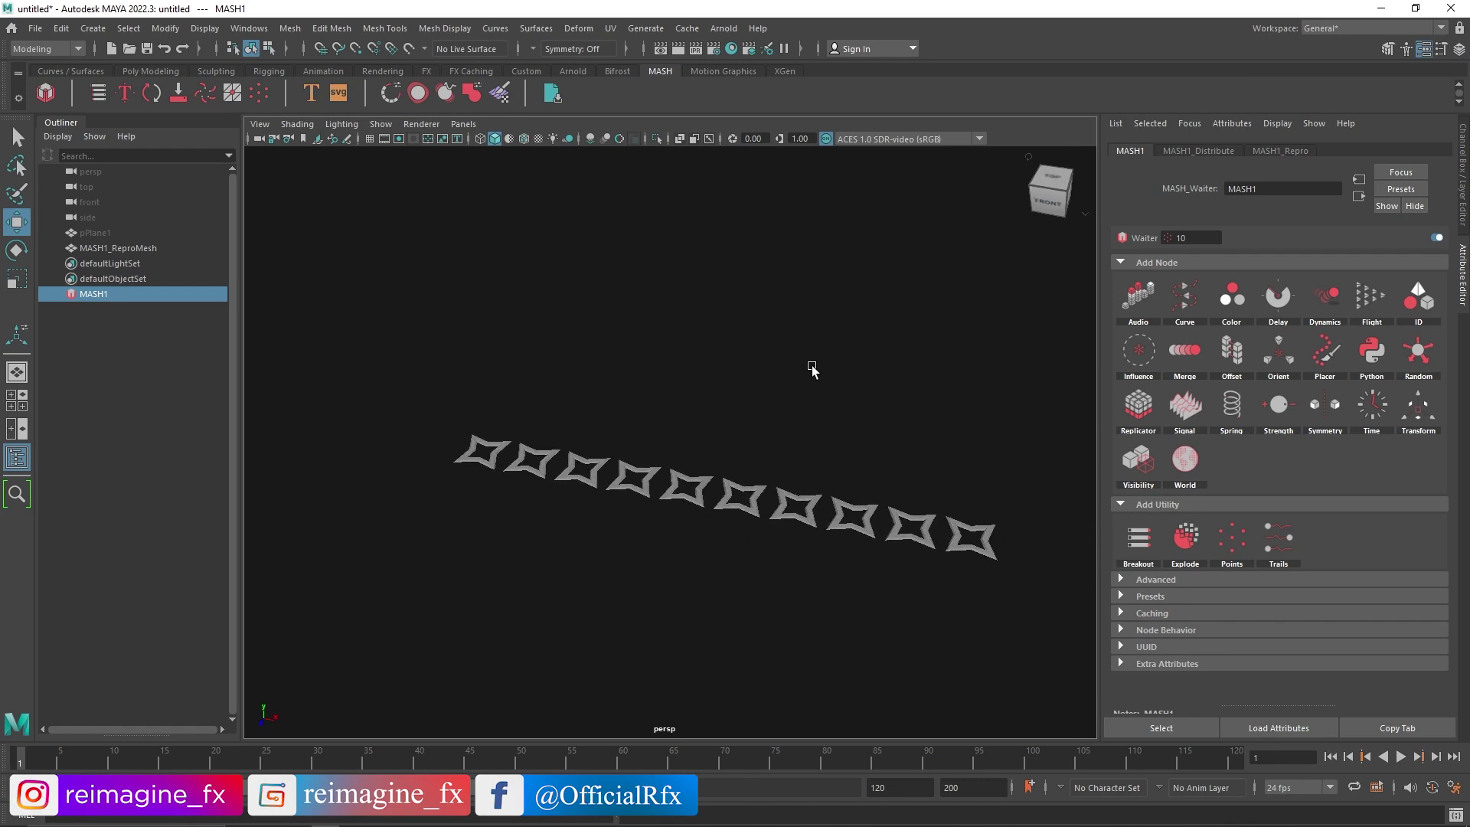
{"action": "left_click", "coordinate": [1187, 402]}
{"action": "left_click_drag", "start_coordinate": [842, 383], "coordinate": [791, 419], "text": "alt"}
Select the original star mesh and set its Rotate X to 90 so the copies stand upright.
{"action": "left_click", "coordinate": [129, 235]}
{"action": "key", "text": "e"}
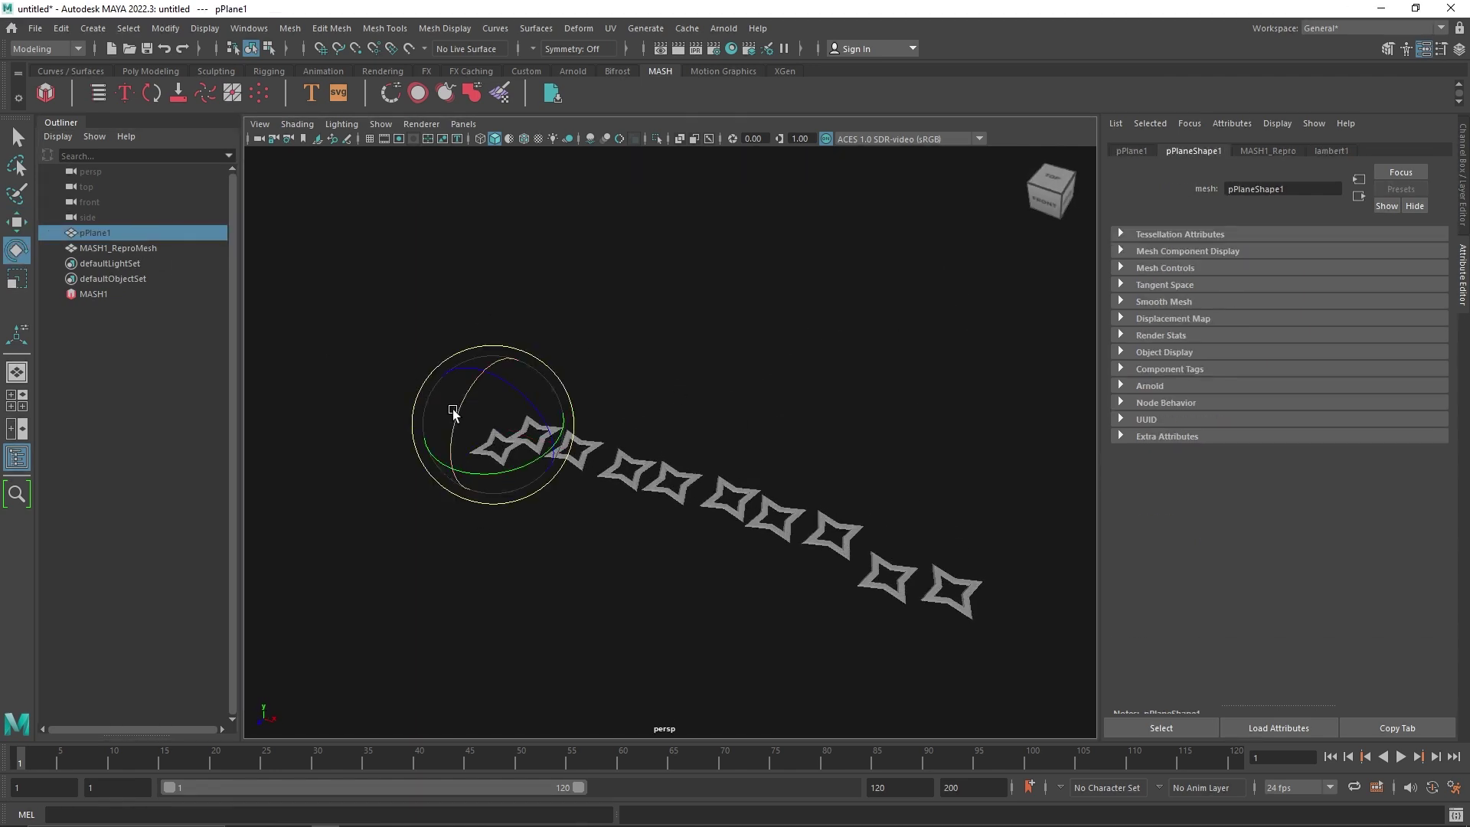
{"action": "left_click_drag", "start_coordinate": [453, 411], "coordinate": [443, 503], "text": "alt"}
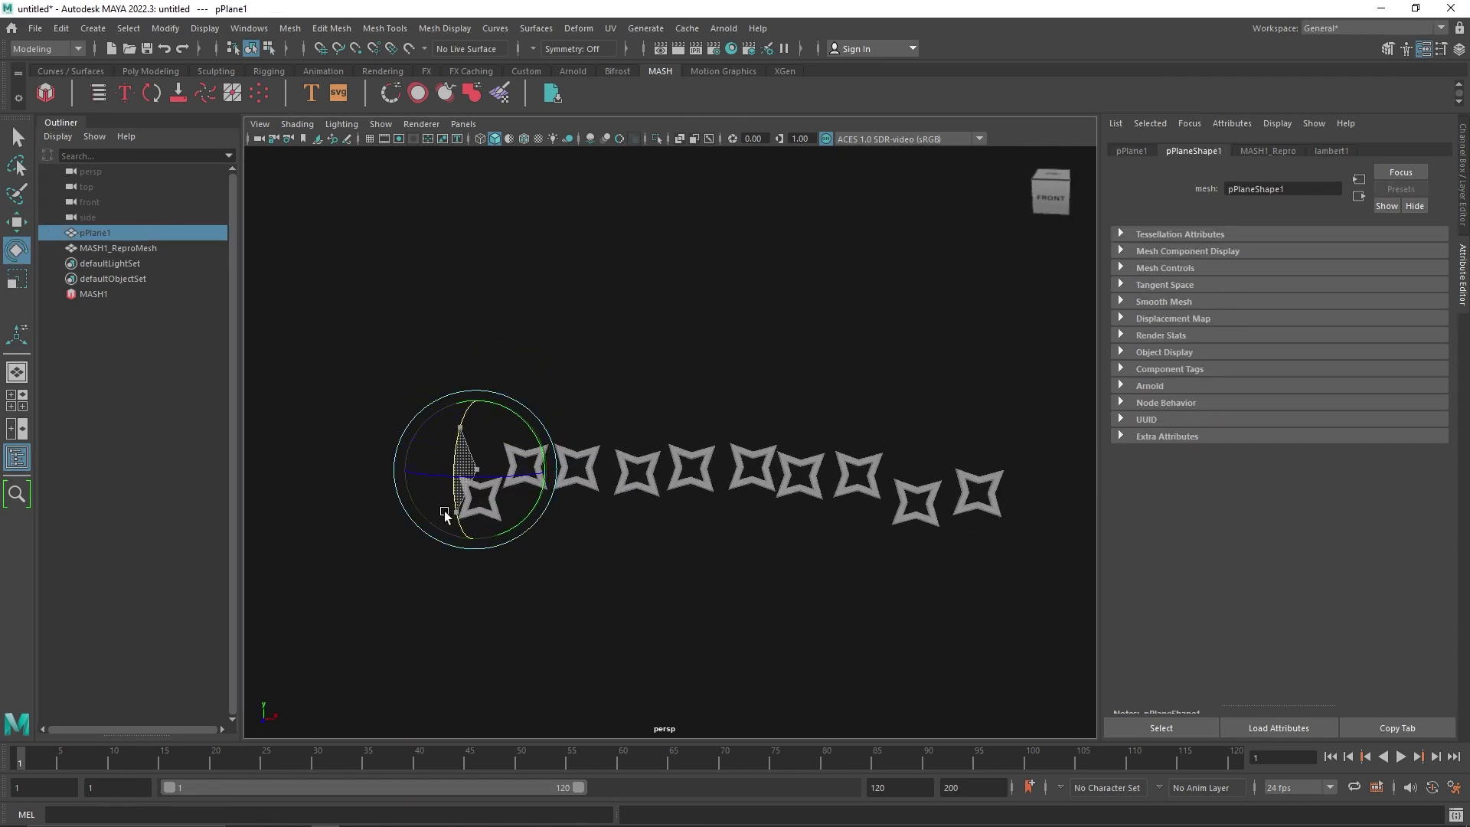
{"action": "key", "text": "ctrl+a"}
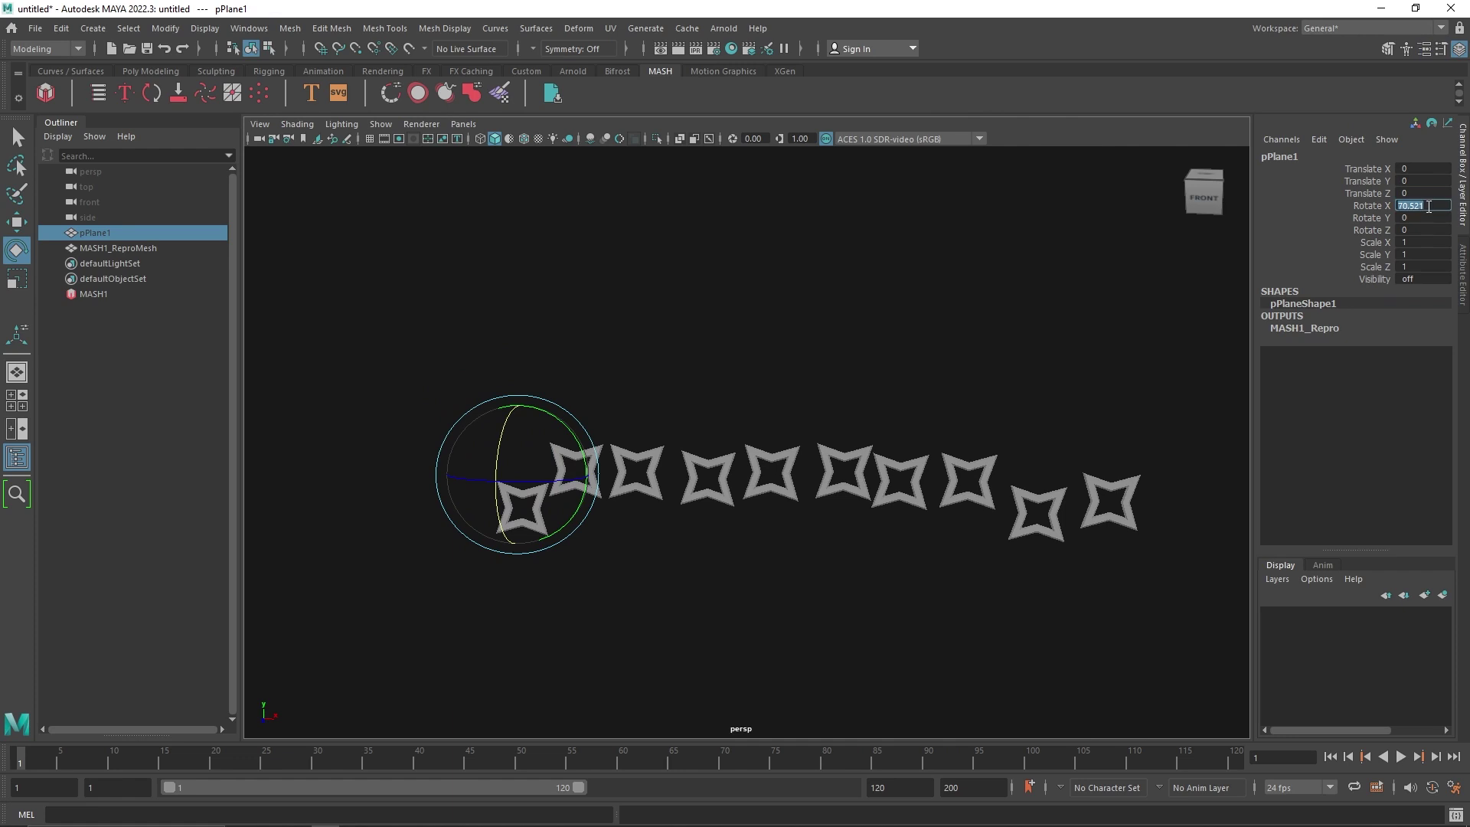
{"action": "left_click", "coordinate": [1429, 207]}
{"action": "type", "text": "90"}
{"action": "key", "text": "Return"}
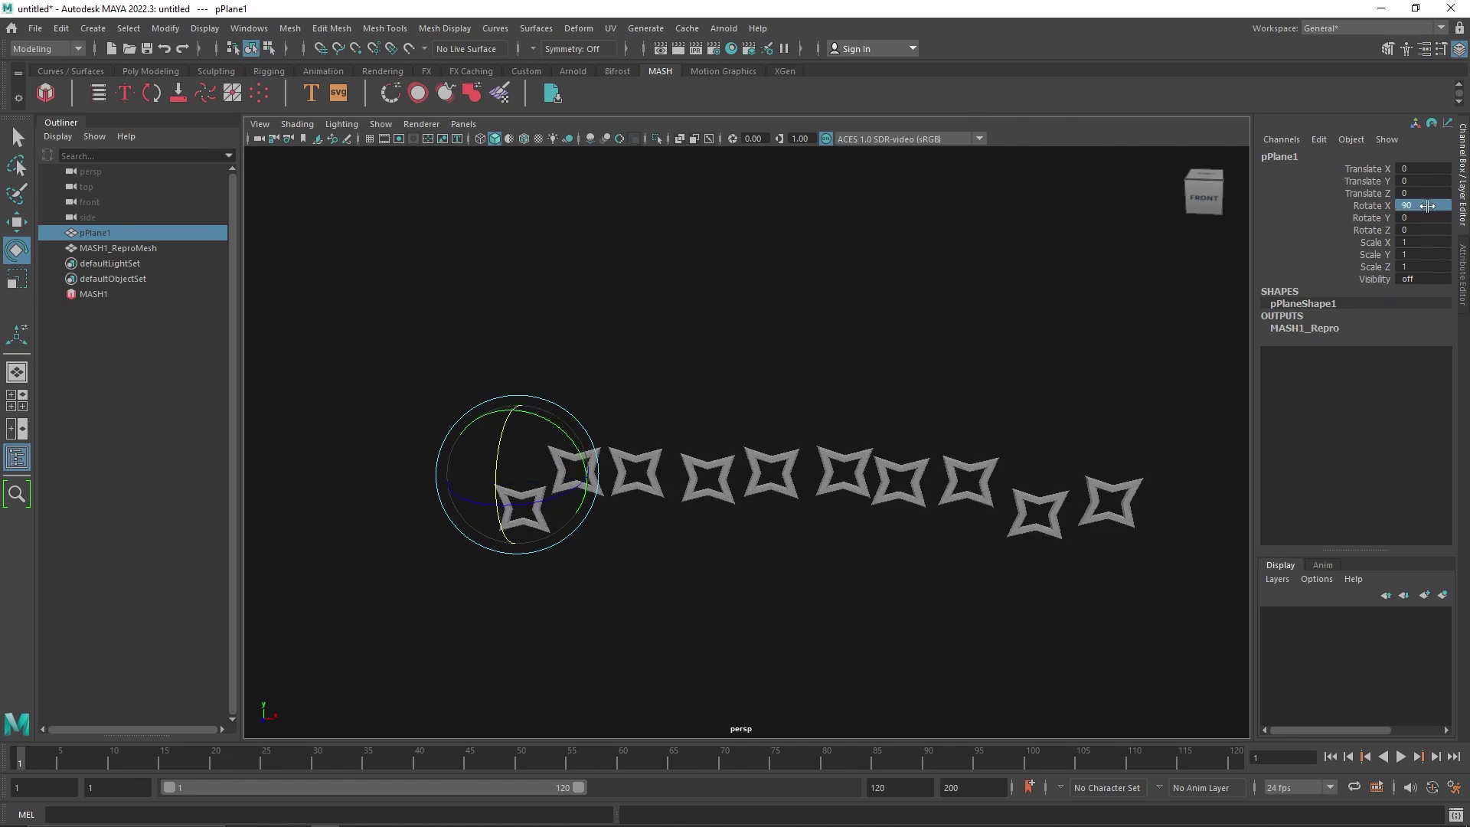
Set Position Y to 10 in the MASH network's Signal node.
{"action": "left_click", "coordinate": [117, 291]}
{"action": "left_click", "coordinate": [1459, 268]}
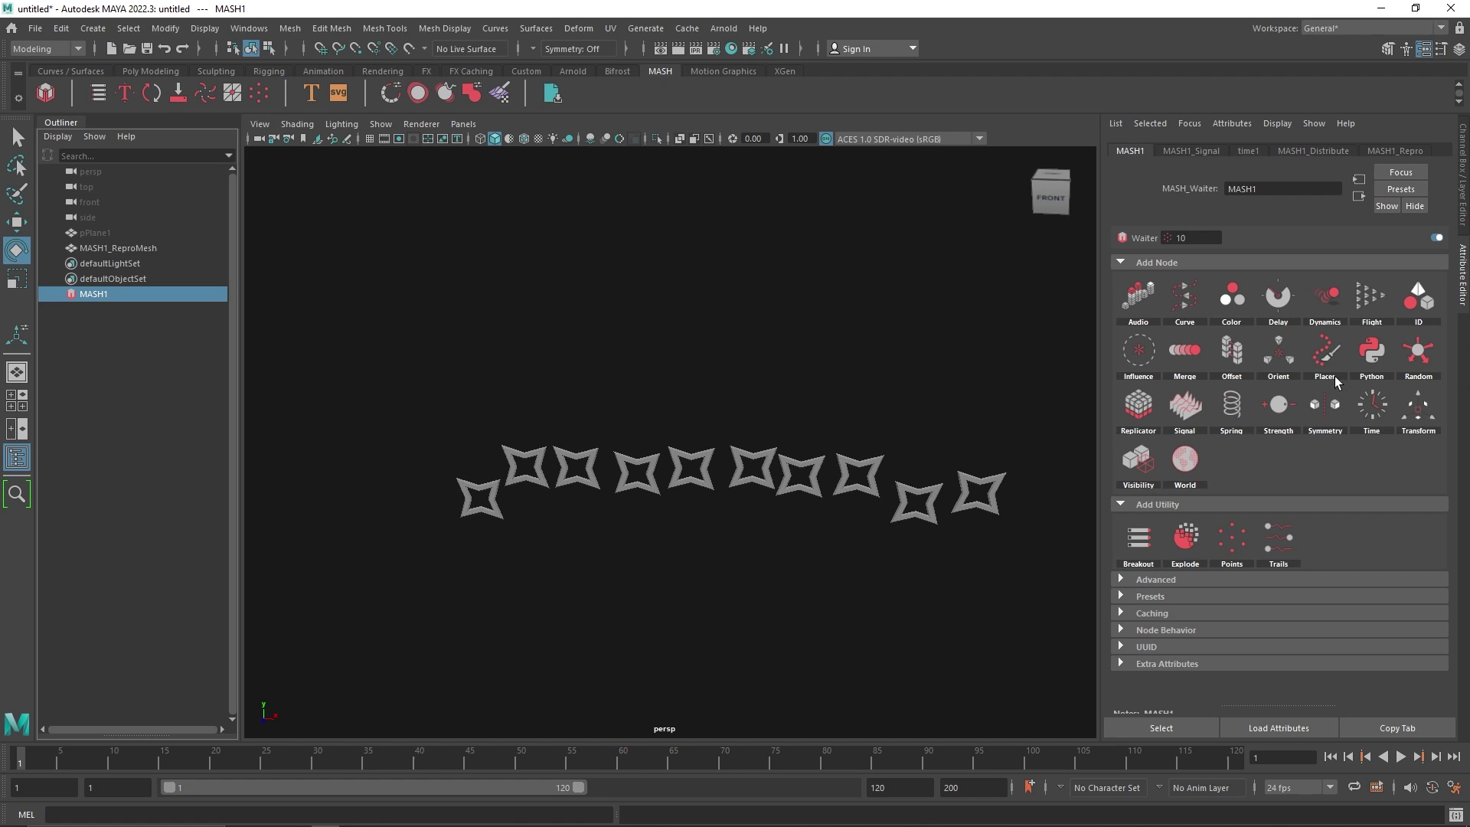
{"action": "left_click", "coordinate": [1195, 151]}
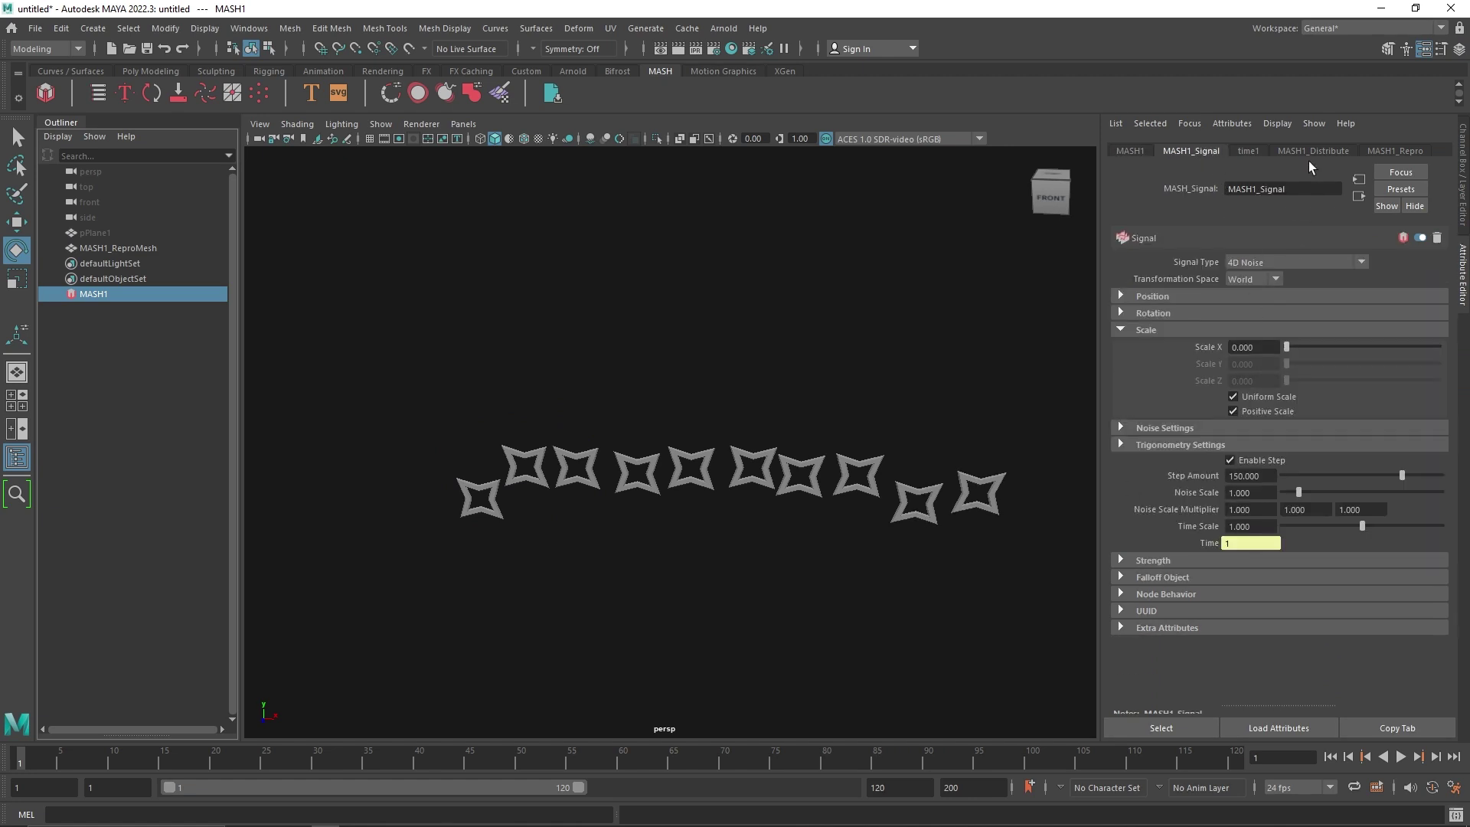
{"action": "left_click", "coordinate": [1311, 153]}
{"action": "left_click", "coordinate": [1167, 153]}
{"action": "left_click", "coordinate": [1256, 297]}
{"action": "left_click_drag", "start_coordinate": [1302, 331], "coordinate": [1243, 343]}
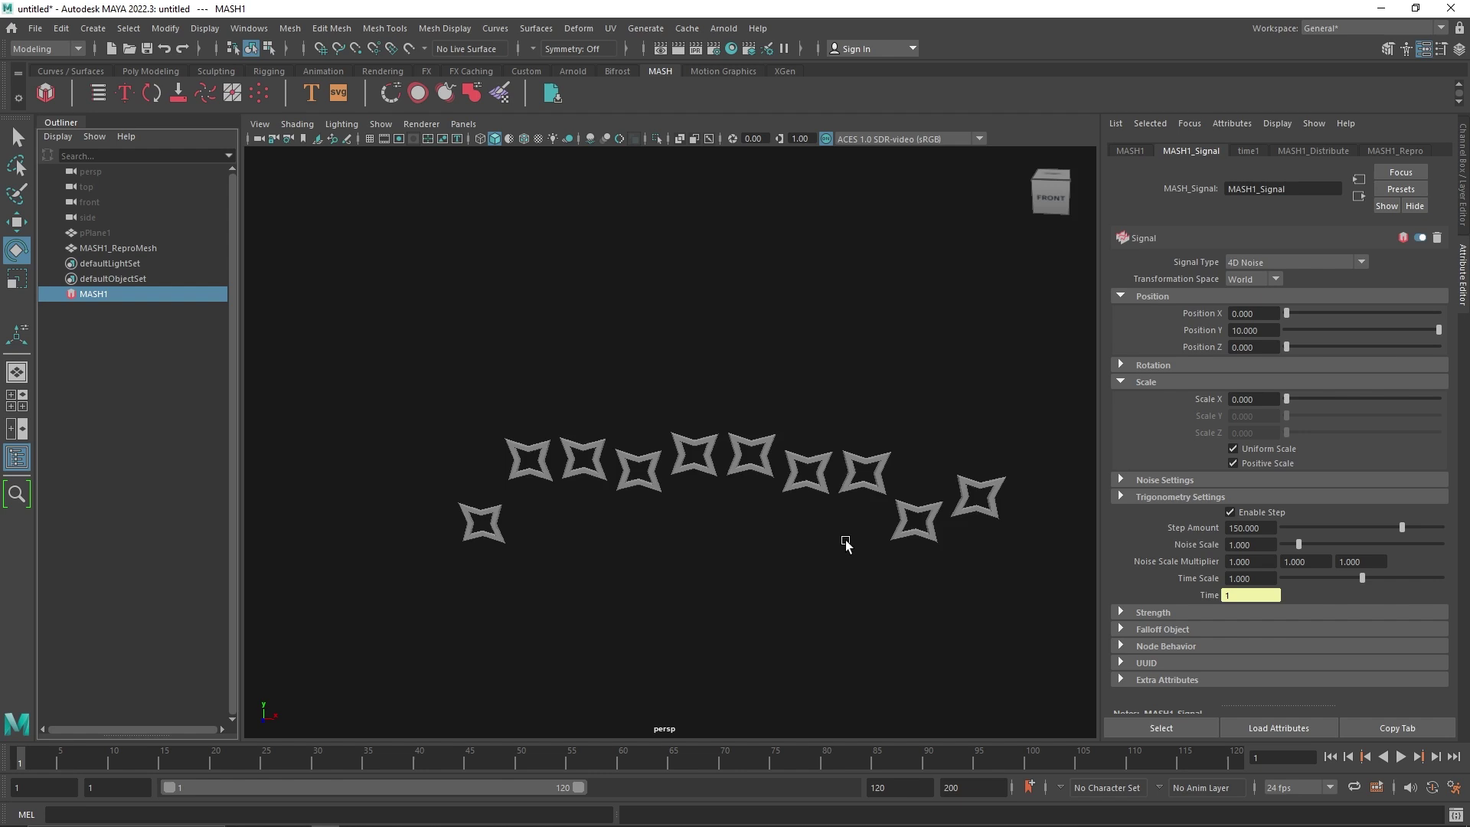
Play back the animation briefly to preview the vertical motion of the star copies.
{"action": "left_click_drag", "start_coordinate": [843, 541], "coordinate": [788, 536], "text": "alt"}
{"action": "left_click", "coordinate": [1400, 756]}
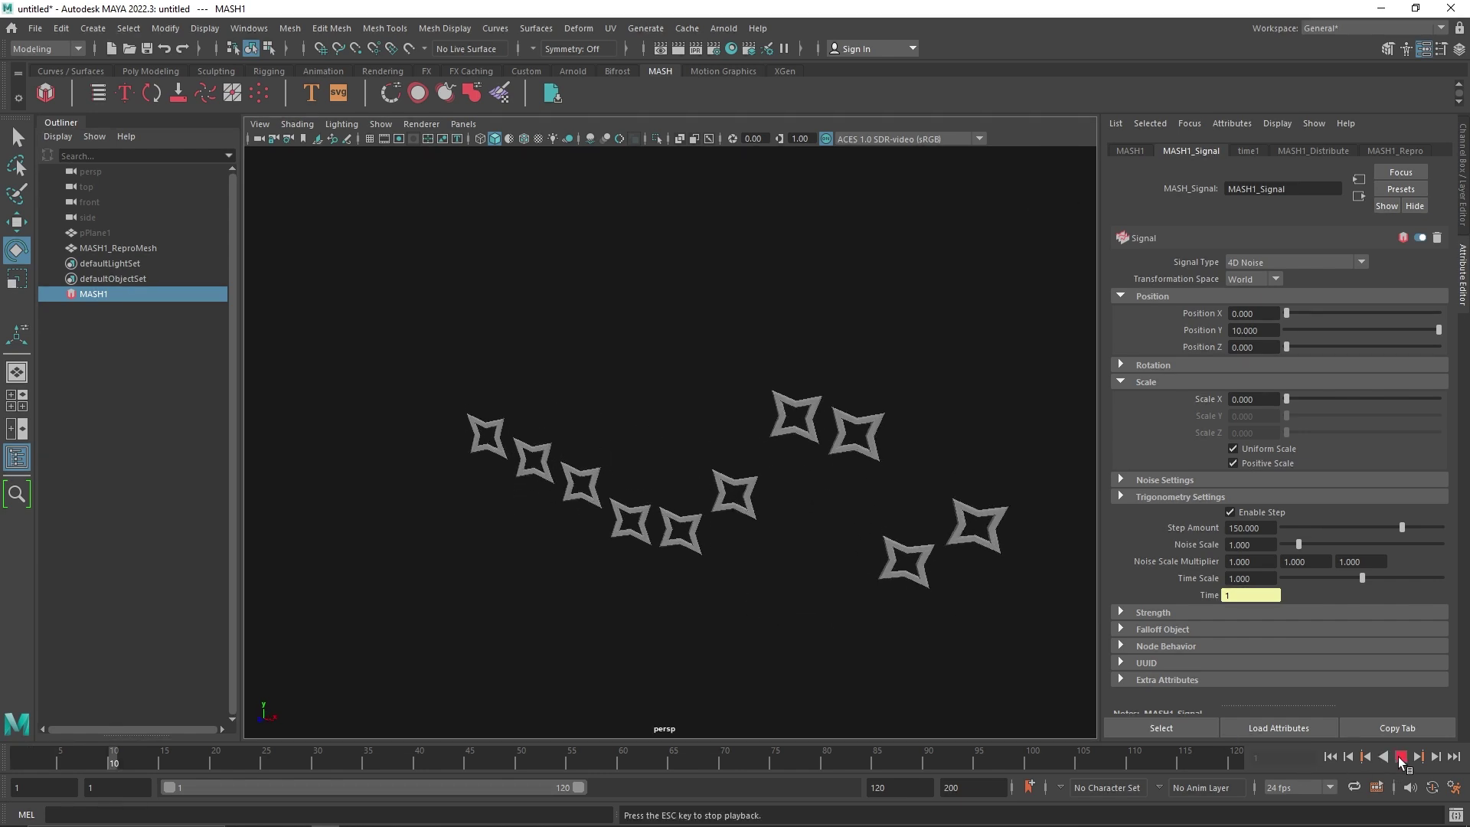
{"action": "left_click", "coordinate": [1399, 756]}
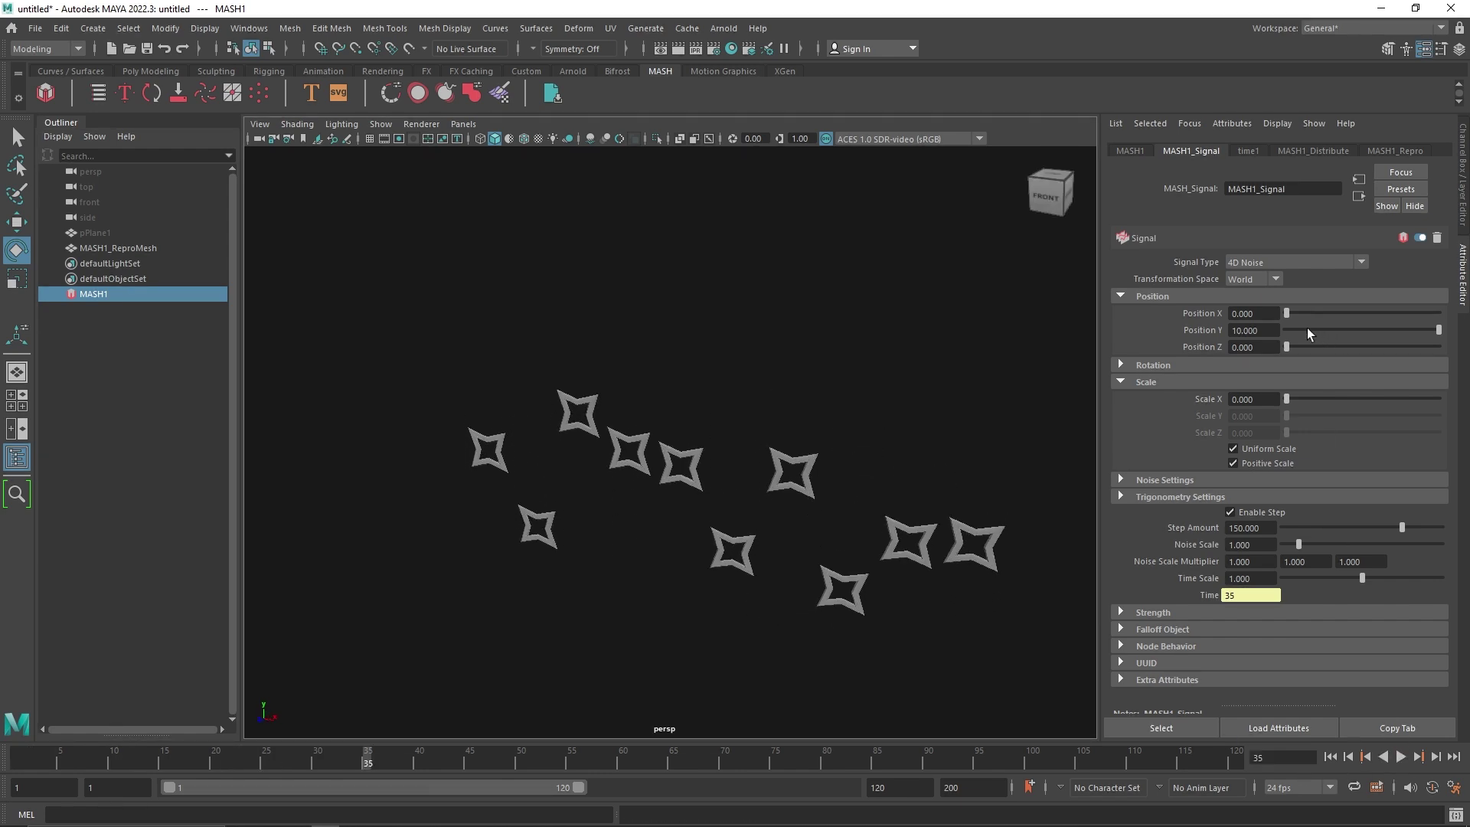
Set the Signal node's Rotation Z to 180 and preview the spinning stars in playback.
{"action": "left_click", "coordinate": [1249, 382]}
{"action": "left_click", "coordinate": [1228, 365]}
{"action": "left_click_drag", "start_coordinate": [1287, 382], "coordinate": [1468, 439]}
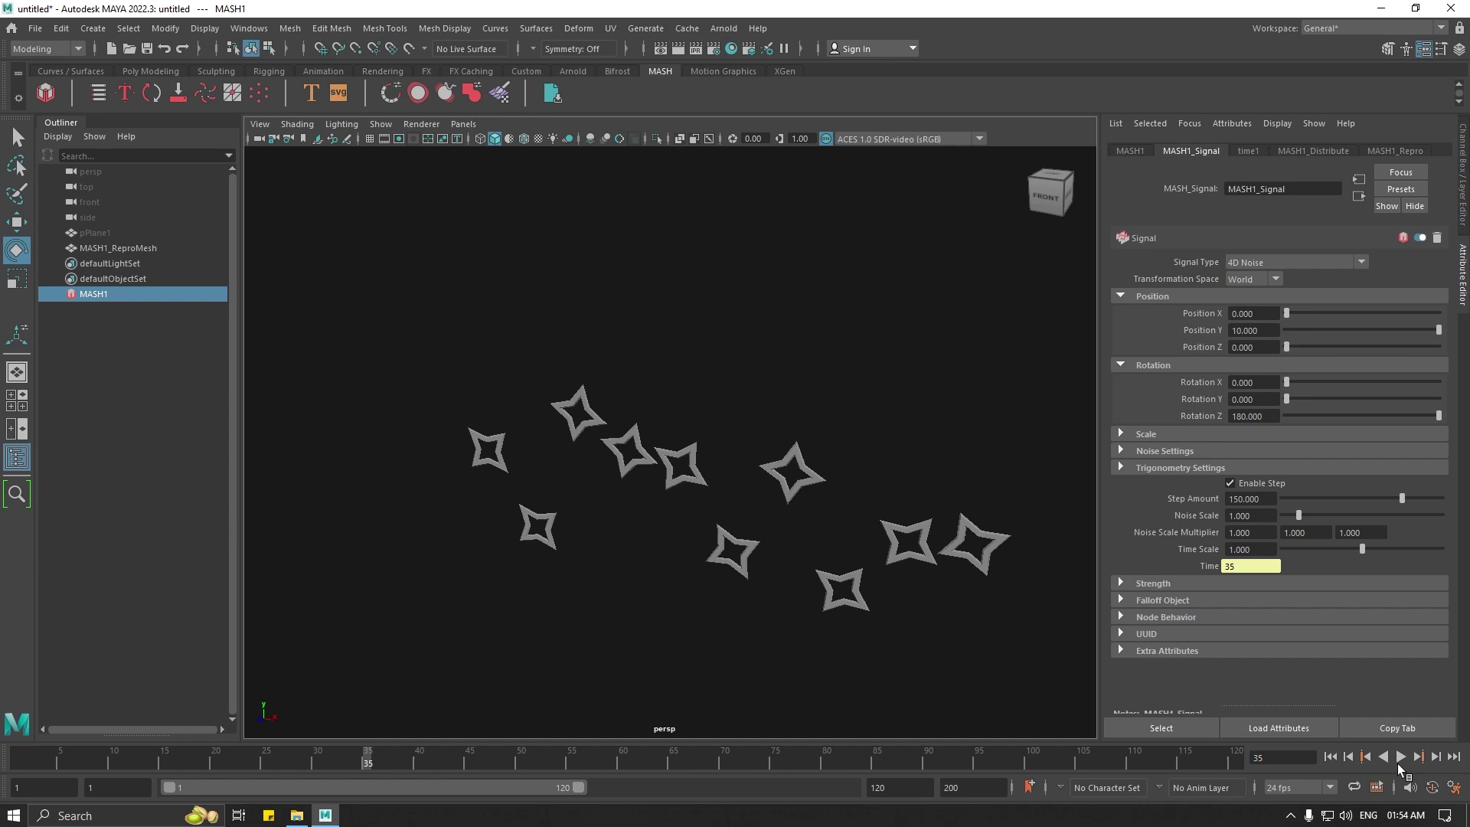
{"action": "left_click", "coordinate": [1401, 756]}
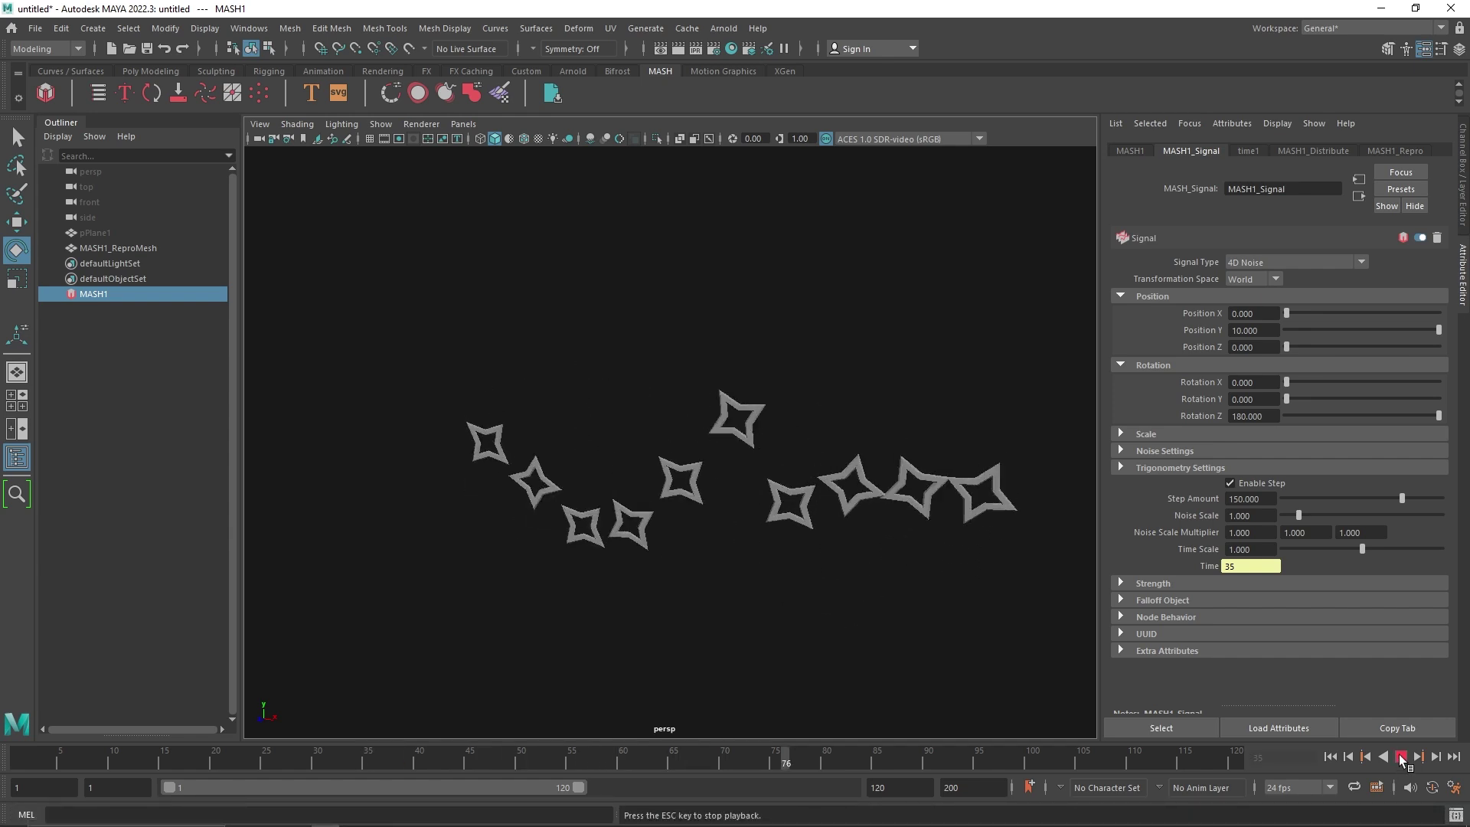
{"action": "left_click", "coordinate": [1401, 756]}
Set the Signal node's Time Scale to 0.5 and play the animation.
{"action": "left_click_drag", "start_coordinate": [1324, 547], "coordinate": [1212, 545]}
{"action": "left_click", "coordinate": [1401, 756]}
{"action": "type", "text": "."}
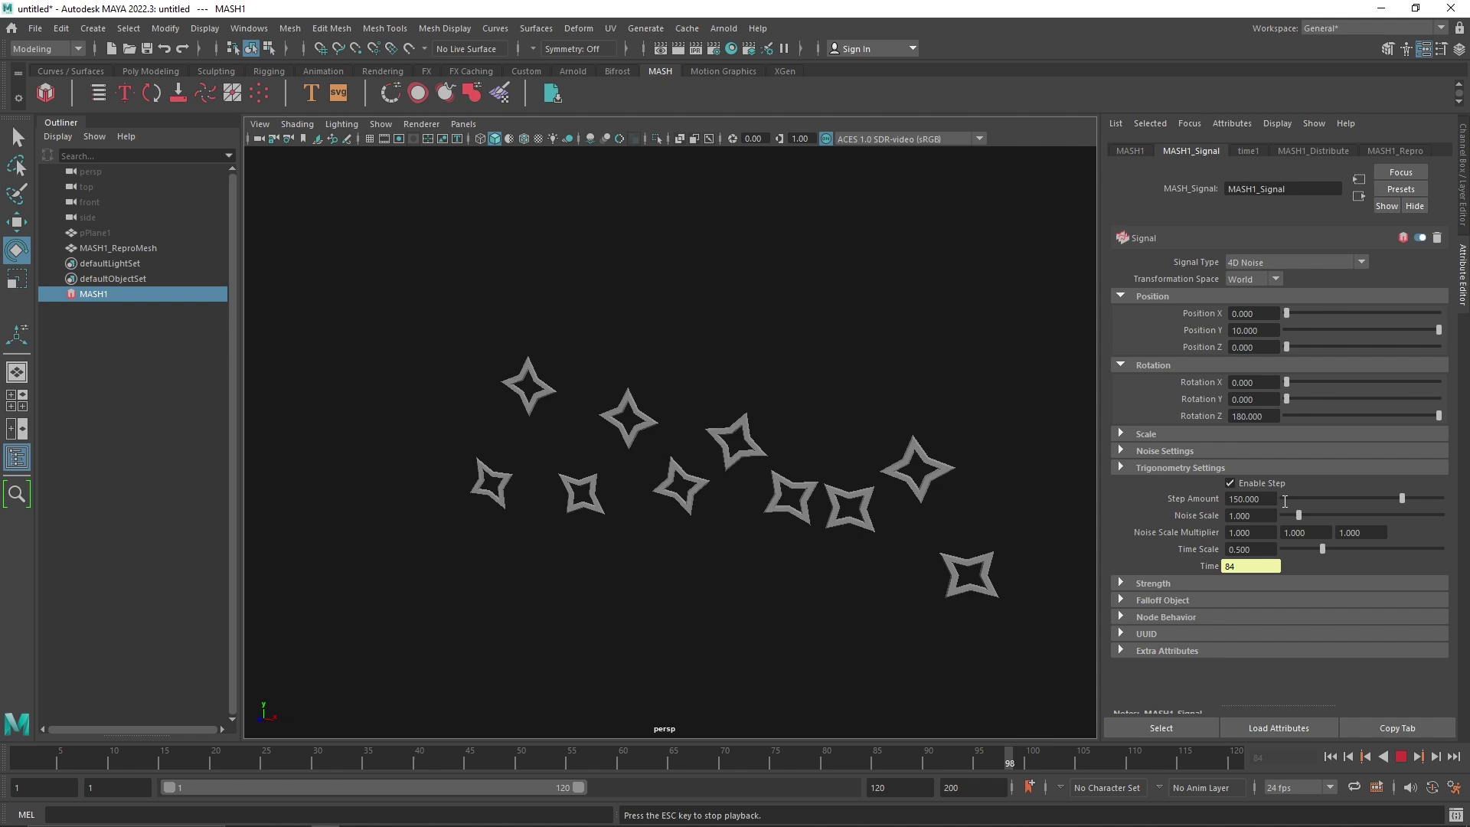
Set the Signal node's Step Amount to 0.2 while the animation plays.
{"action": "left_click_drag", "start_coordinate": [1353, 499], "coordinate": [1283, 496]}
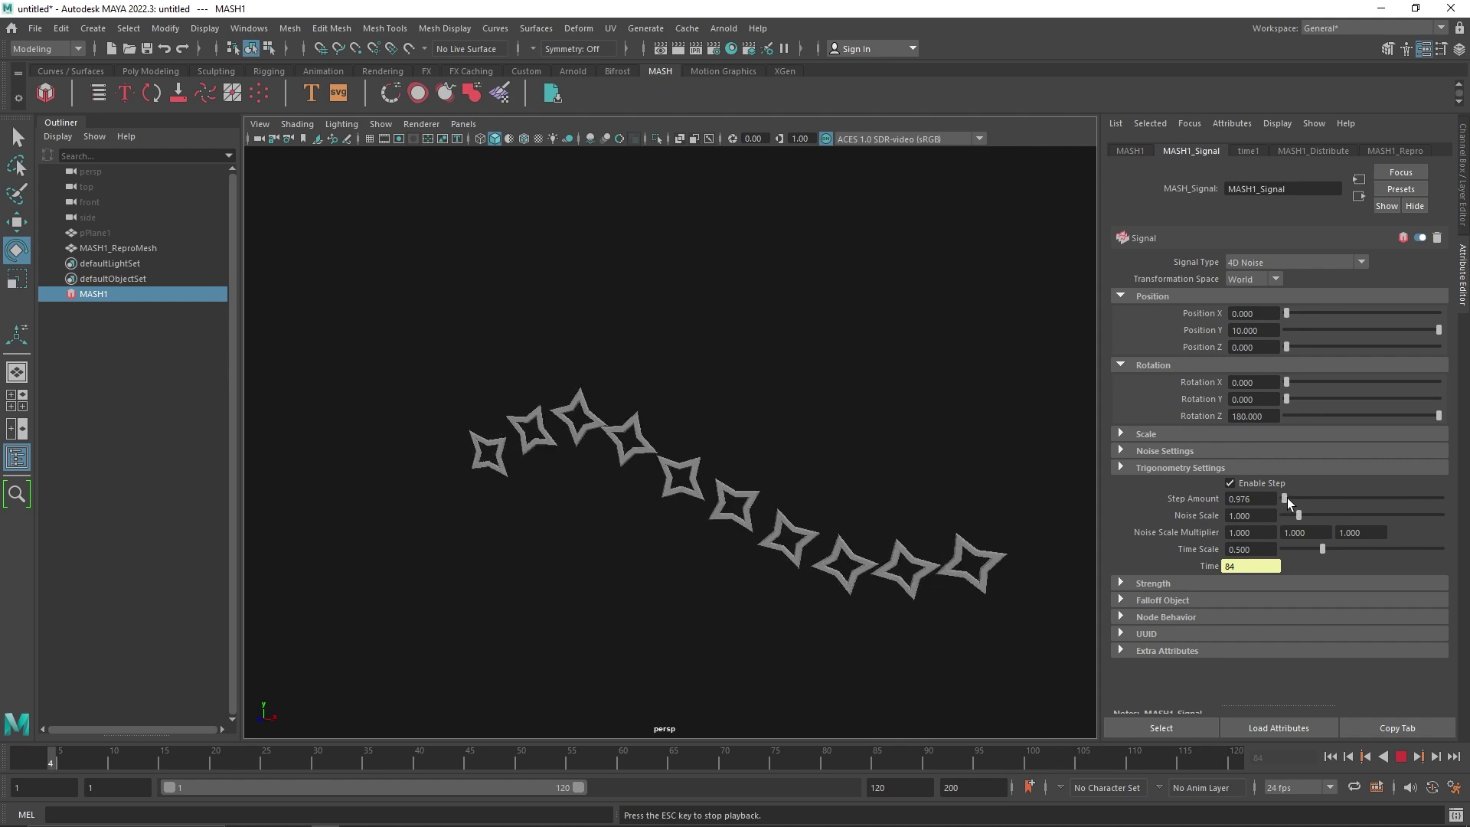
{"action": "left_click", "coordinate": [1228, 498]}
{"action": "type", "text": "0.2"}
{"action": "key", "text": "Return"}
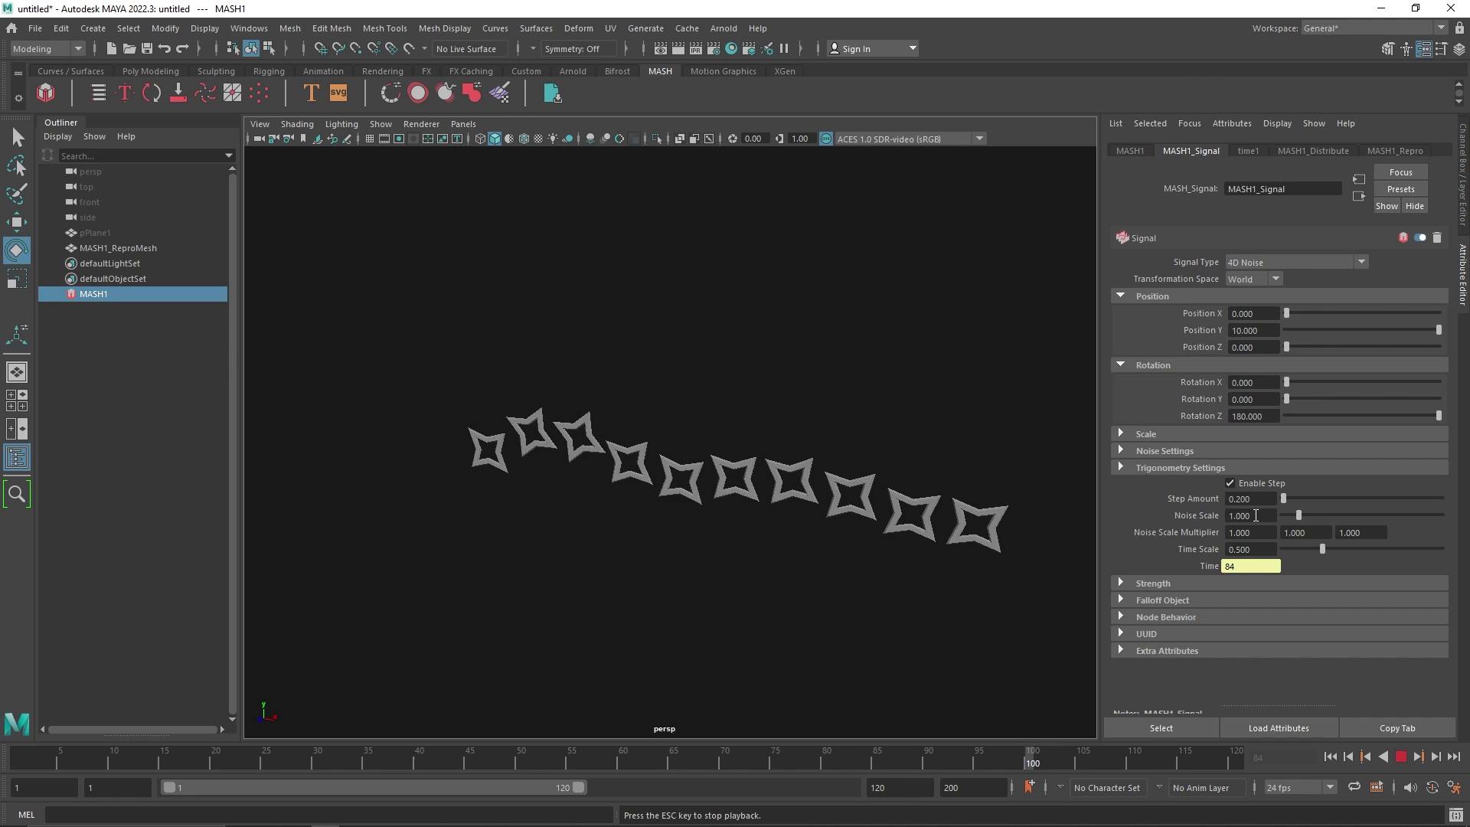
Set the Signal node's Noise Scale to 0.5 and its Step Amount to 5.
{"action": "type", "text": "0.5"}
{"action": "key", "text": "Return"}
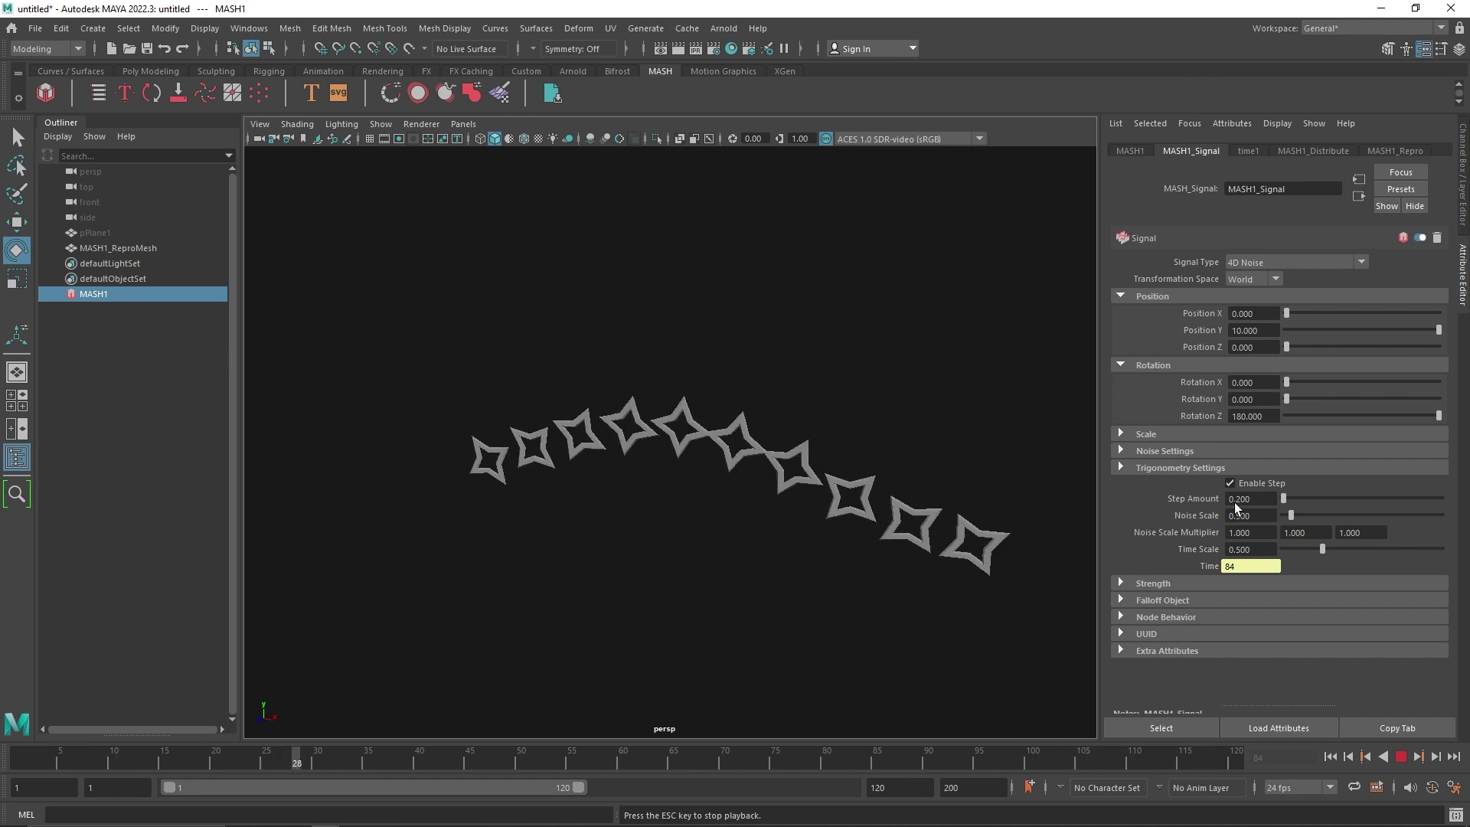
{"action": "left_click_drag", "start_coordinate": [1284, 499], "coordinate": [1302, 498]}
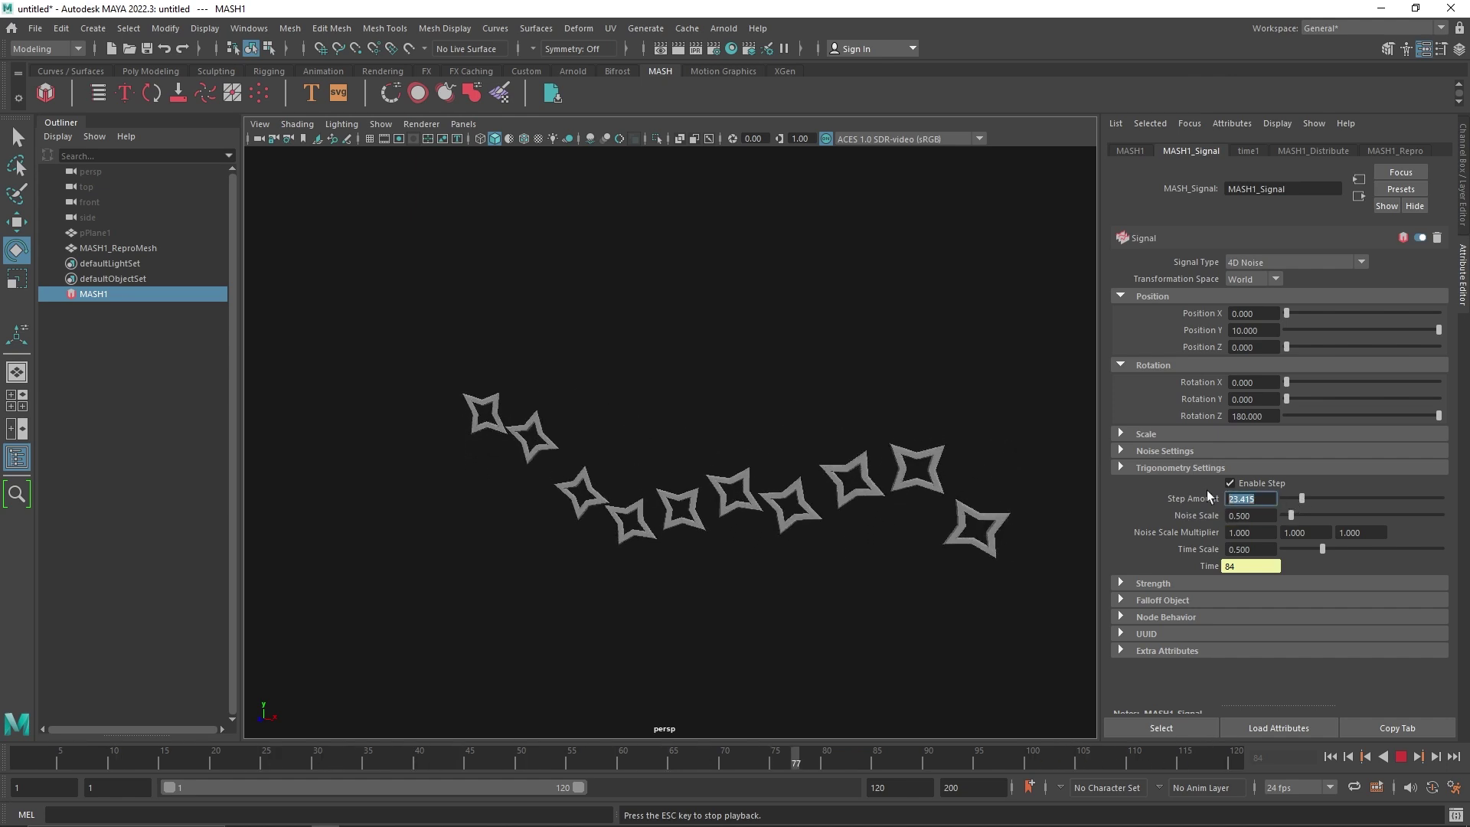
{"action": "type", "text": "5"}
{"action": "key", "text": "Return"}
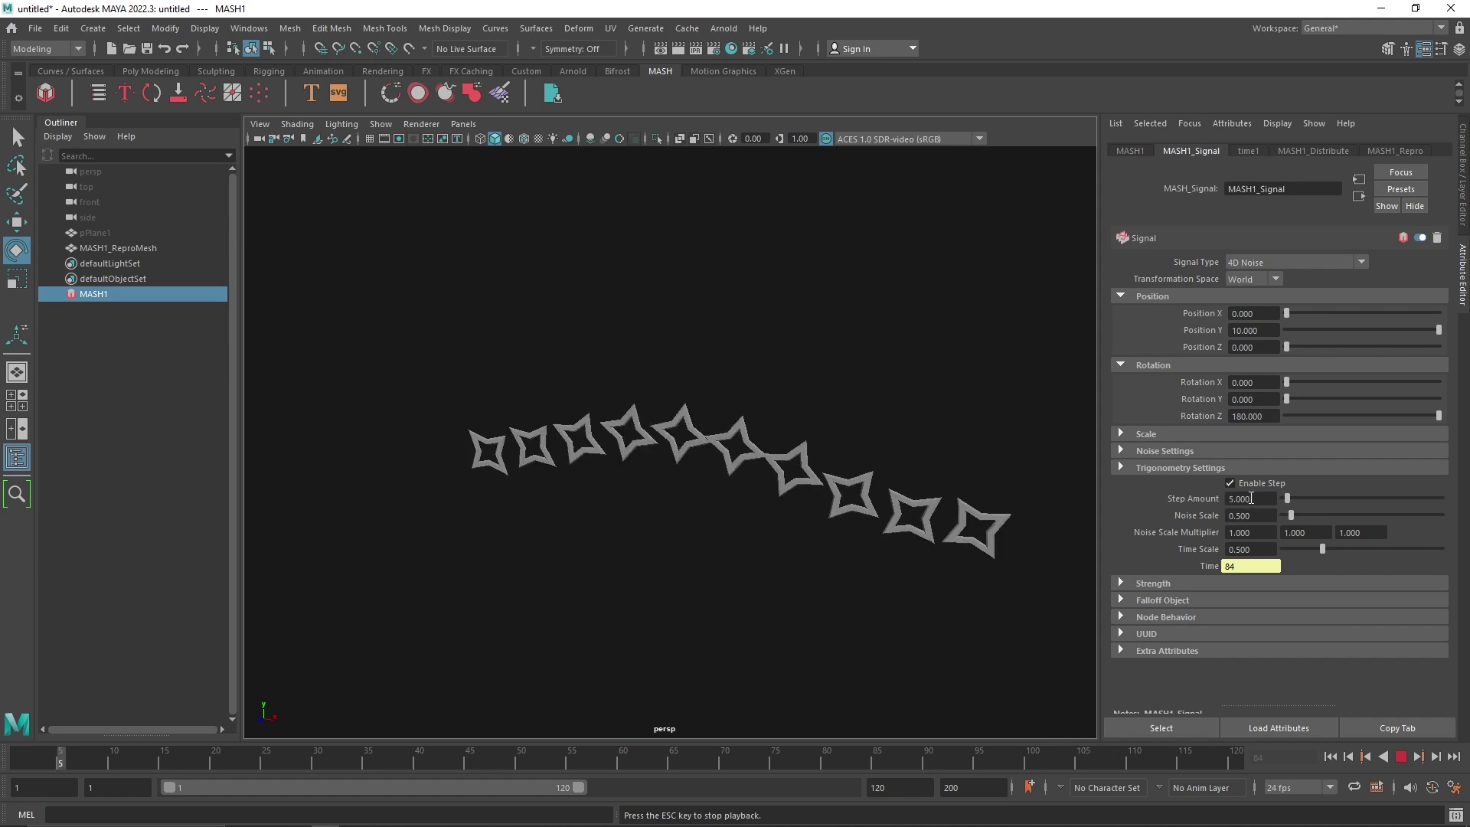
Try a Step Amount of 15 on the Signal node, and settle on 10.
{"action": "double_click", "coordinate": [1263, 500]}
{"action": "type", "text": "15"}
{"action": "key", "text": "Return"}
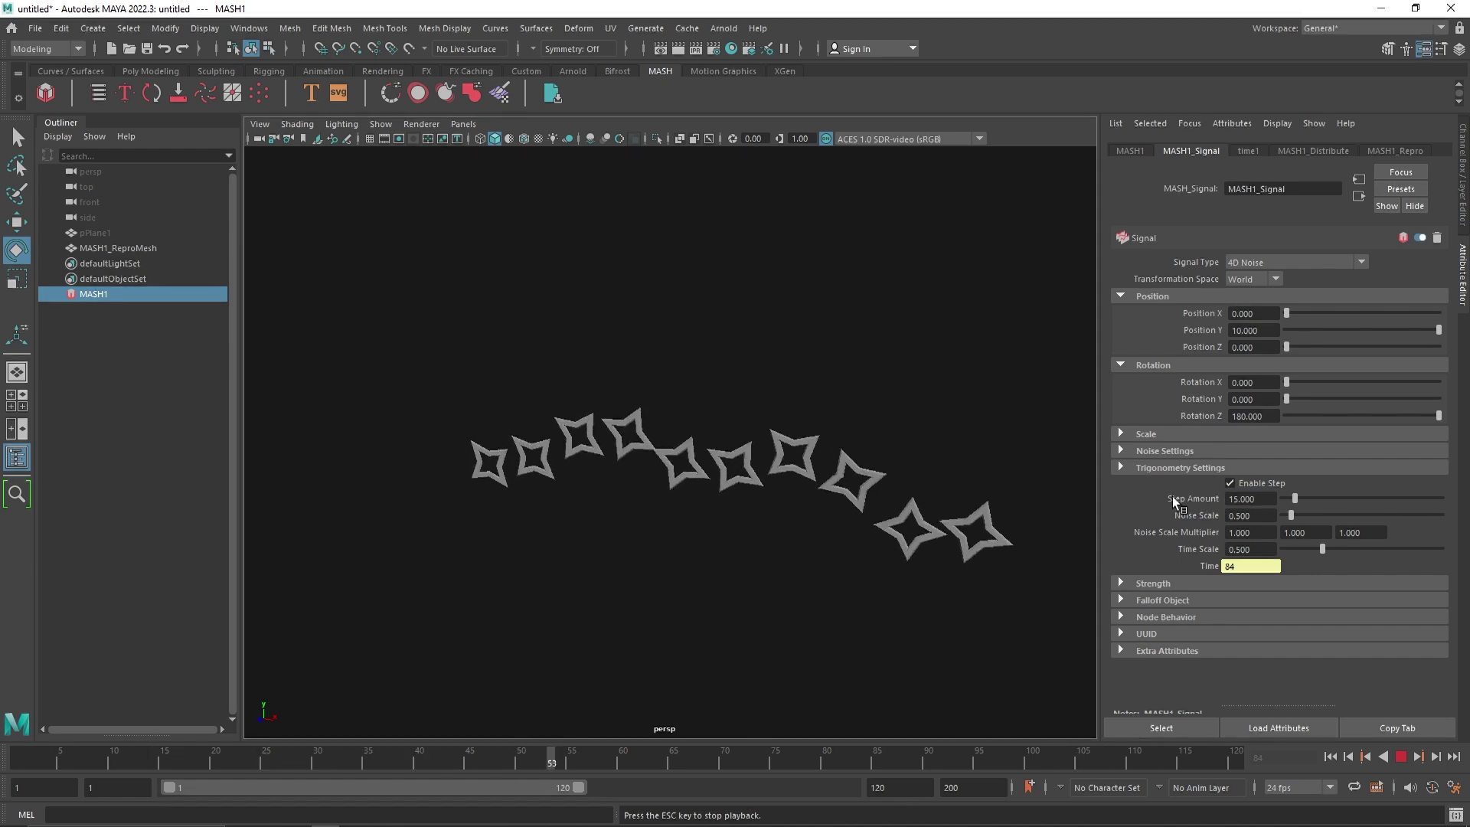
{"action": "double_click", "coordinate": [1261, 499]}
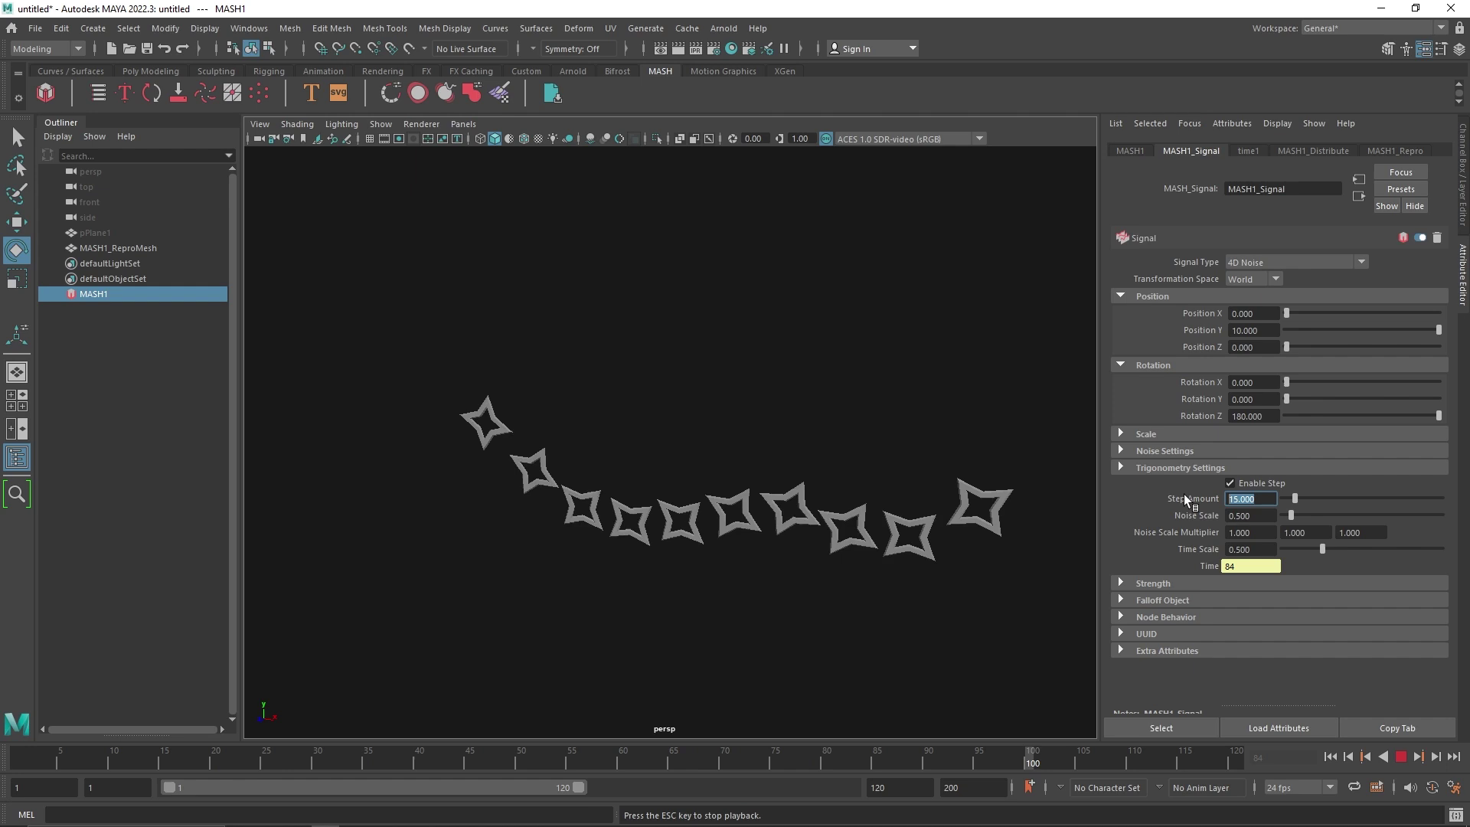
{"action": "type", "text": "10"}
{"action": "key", "text": "Return"}
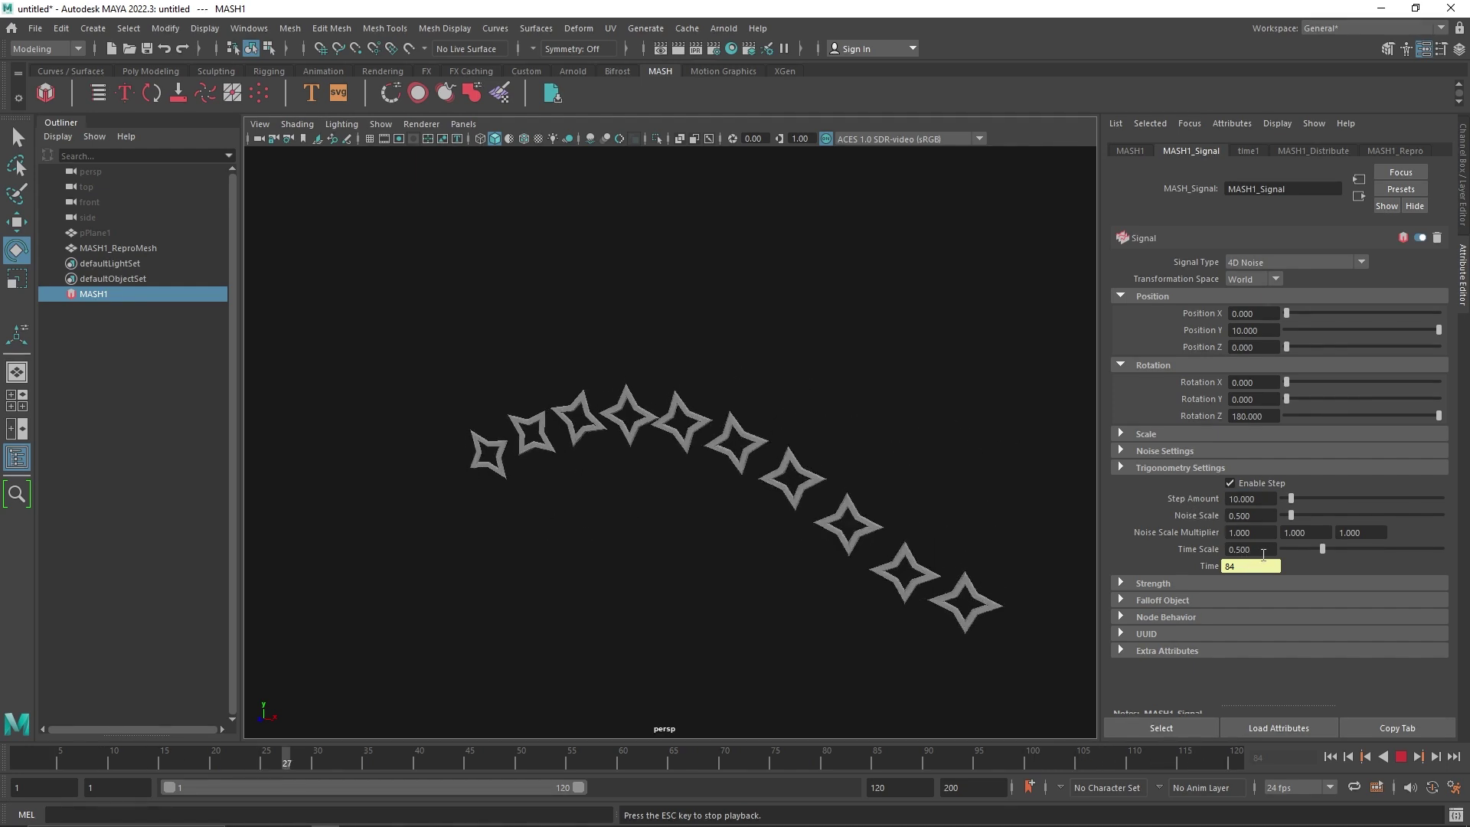
Set the Signal node's Rotation Z to 360 while the animation plays.
{"action": "double_click", "coordinate": [1271, 416]}
{"action": "type", "text": "360"}
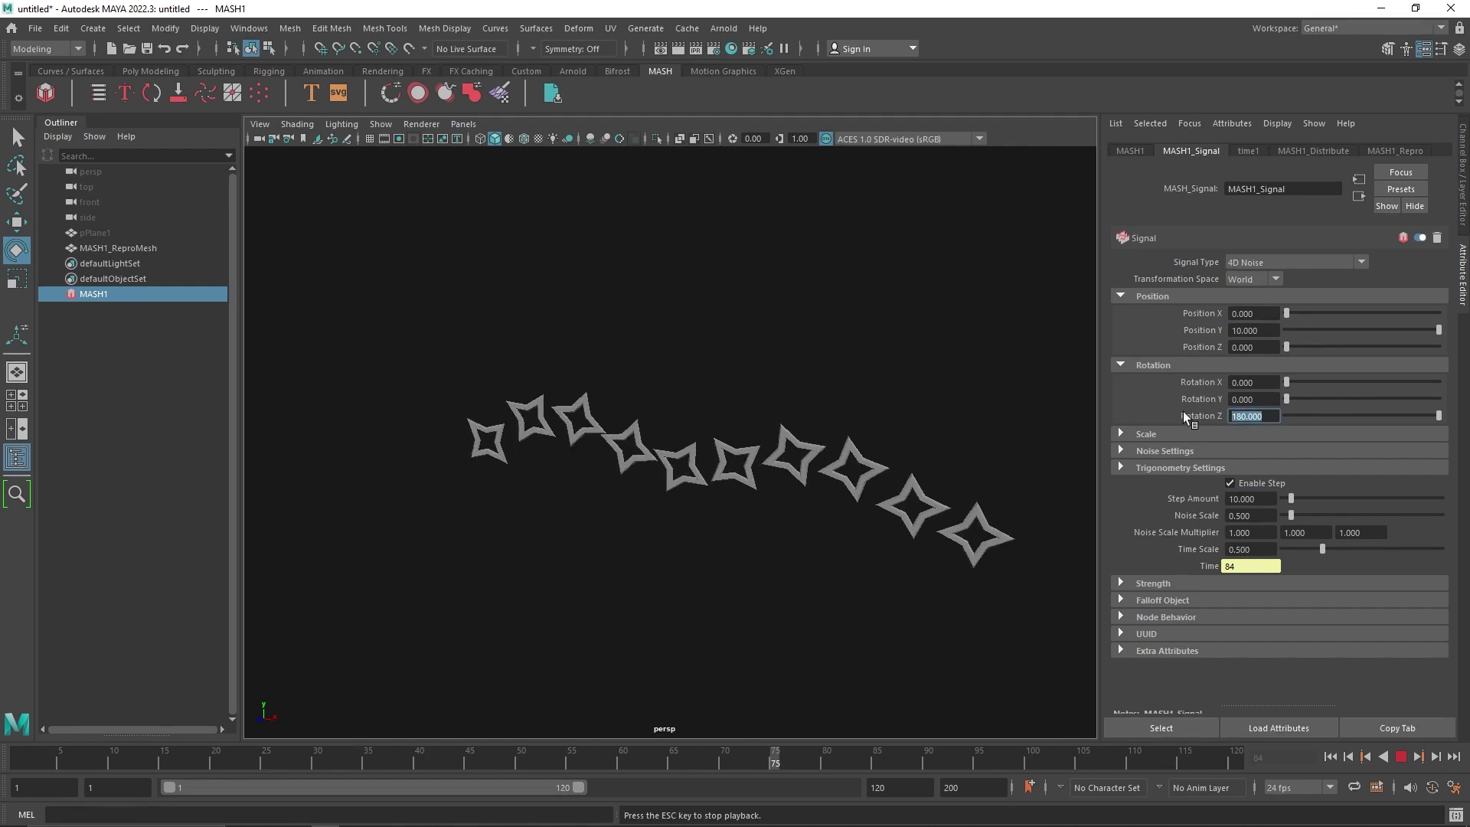
{"action": "key", "text": "Return"}
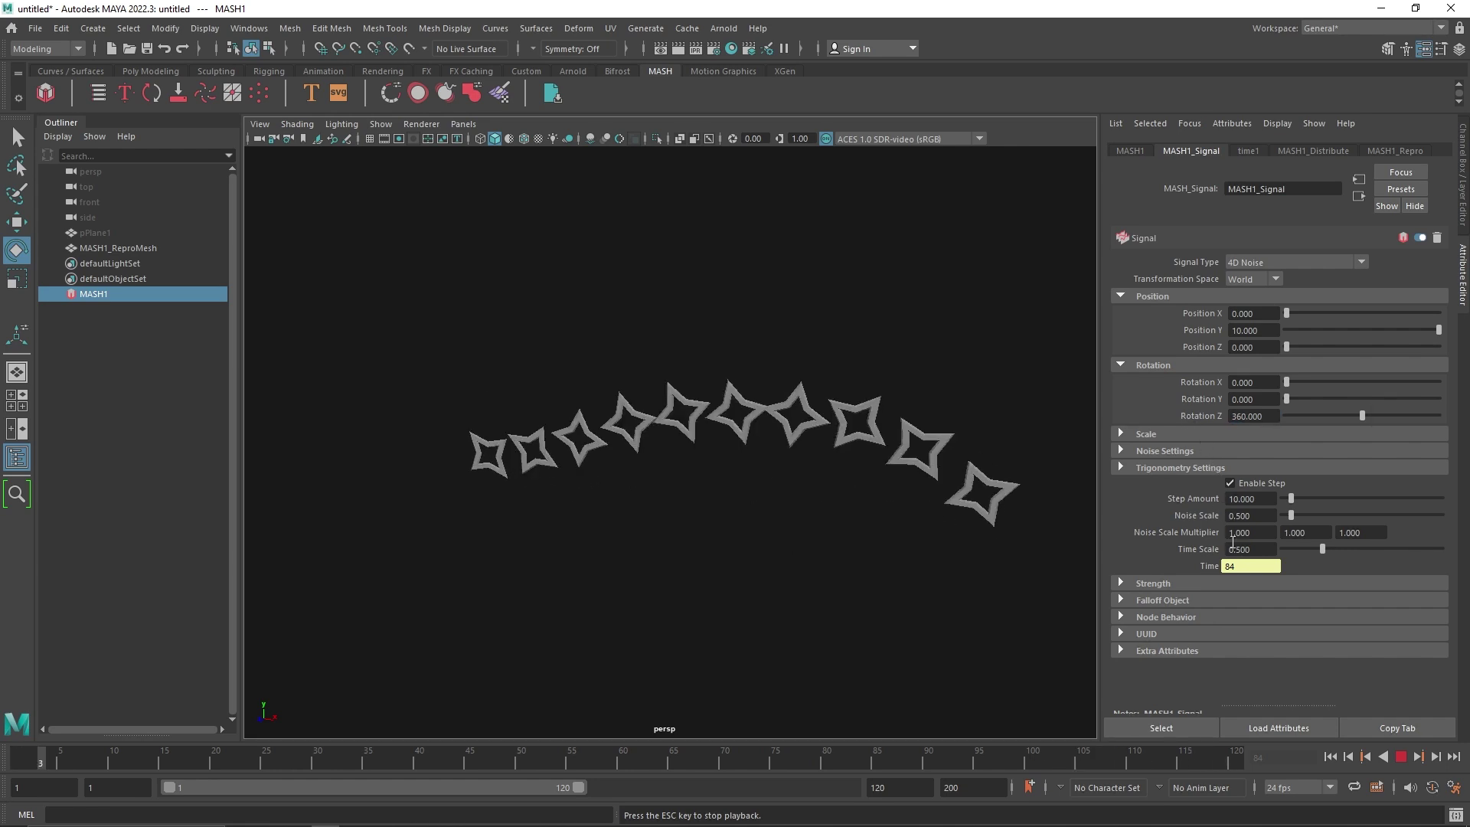
Try a Time Scale of 0.8 on the Signal node, and settle on 0.6.
{"action": "left_click_drag", "start_coordinate": [1258, 550], "coordinate": [1190, 545]}
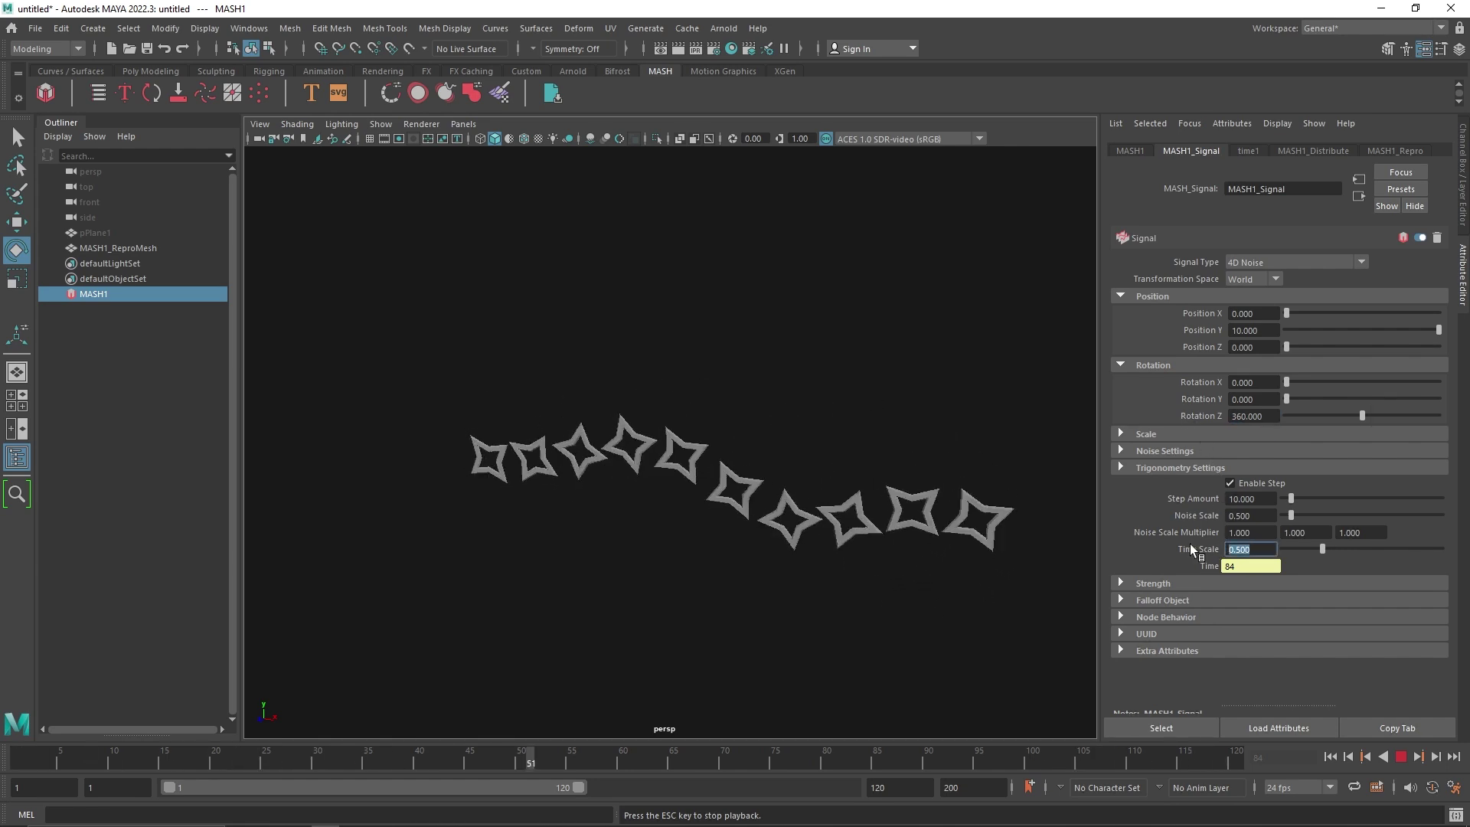
{"action": "type", "text": "0.8"}
{"action": "key", "text": "Return"}
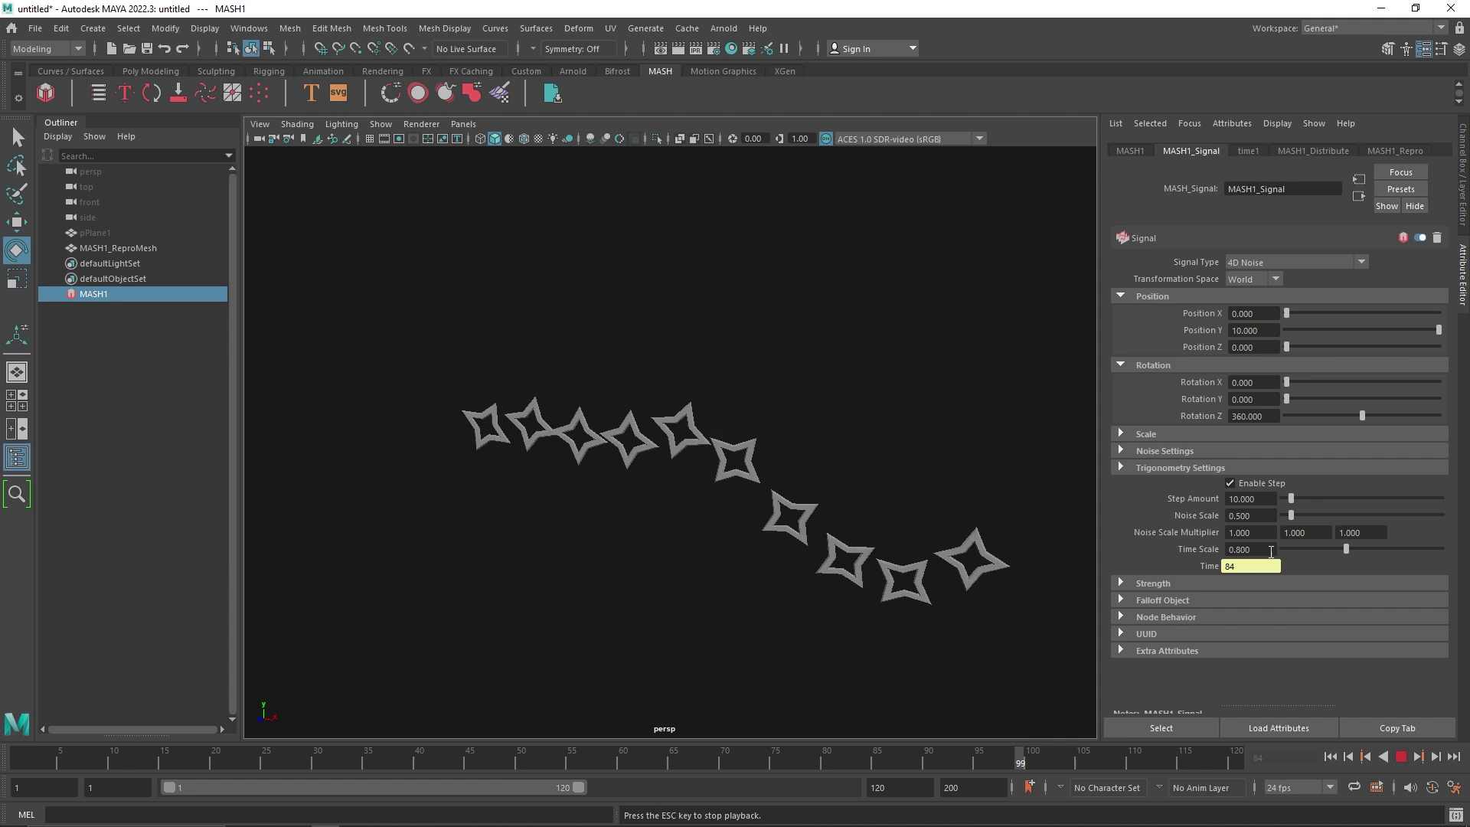
{"action": "left_click_drag", "start_coordinate": [1262, 549], "coordinate": [1184, 539]}
{"action": "type", "text": "0.6"}
{"action": "key", "text": "Return"}
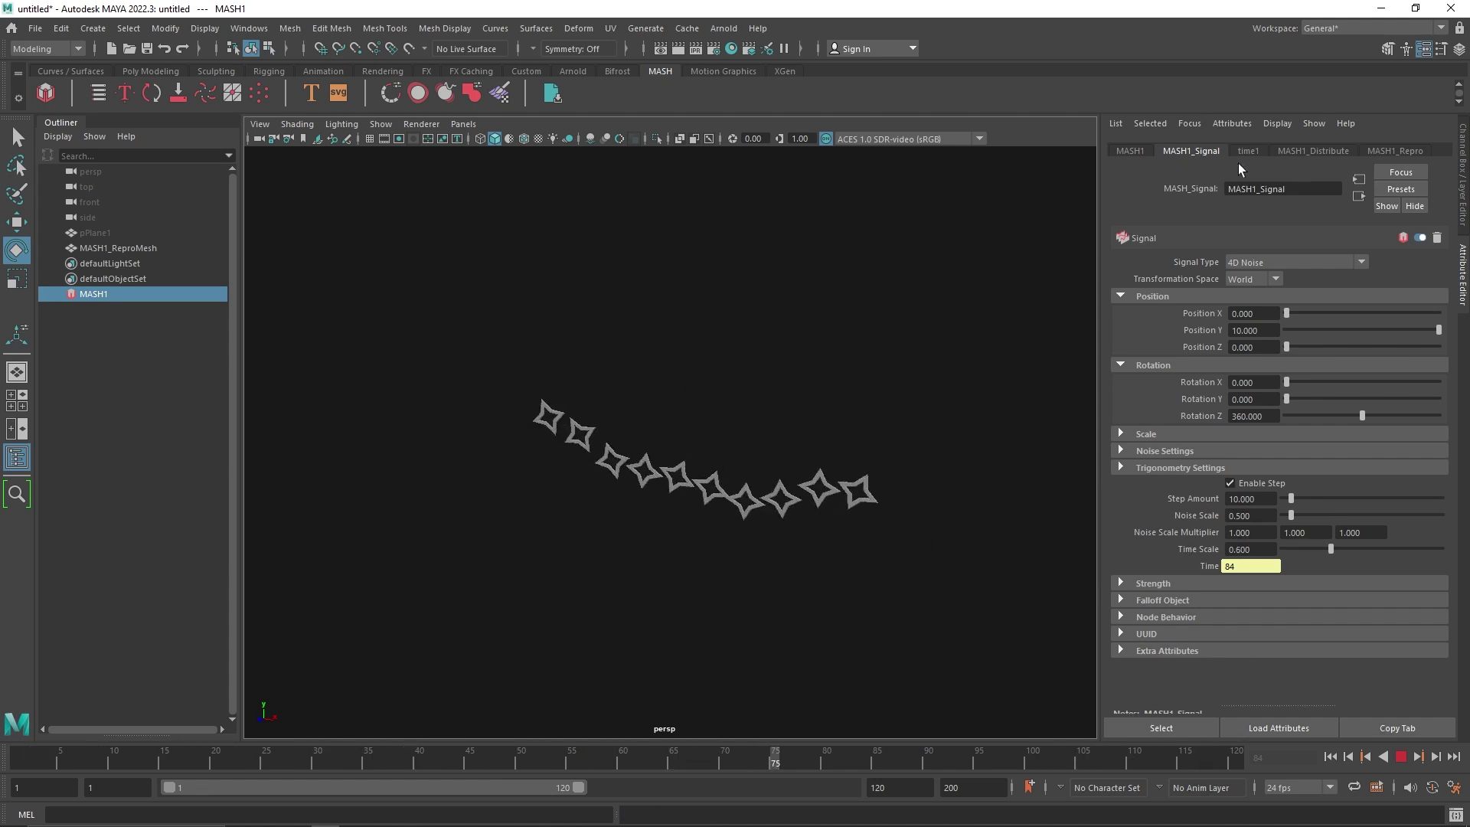
Try more points on the Distribute node, return to 10 points, and set Distance X to 10.
{"action": "left_click", "coordinate": [1294, 152]}
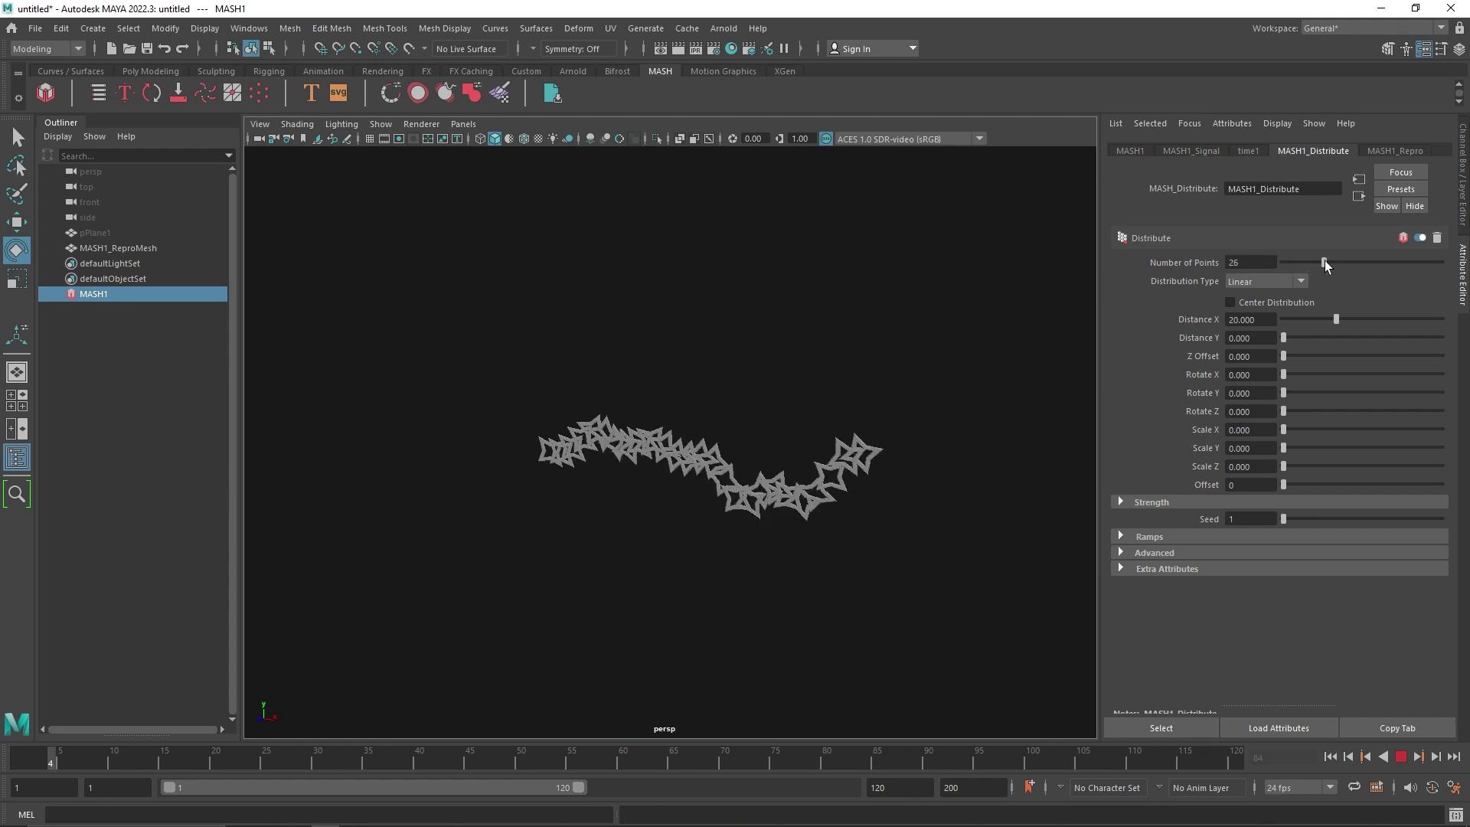
{"action": "left_click_drag", "start_coordinate": [1301, 262], "coordinate": [1300, 262]}
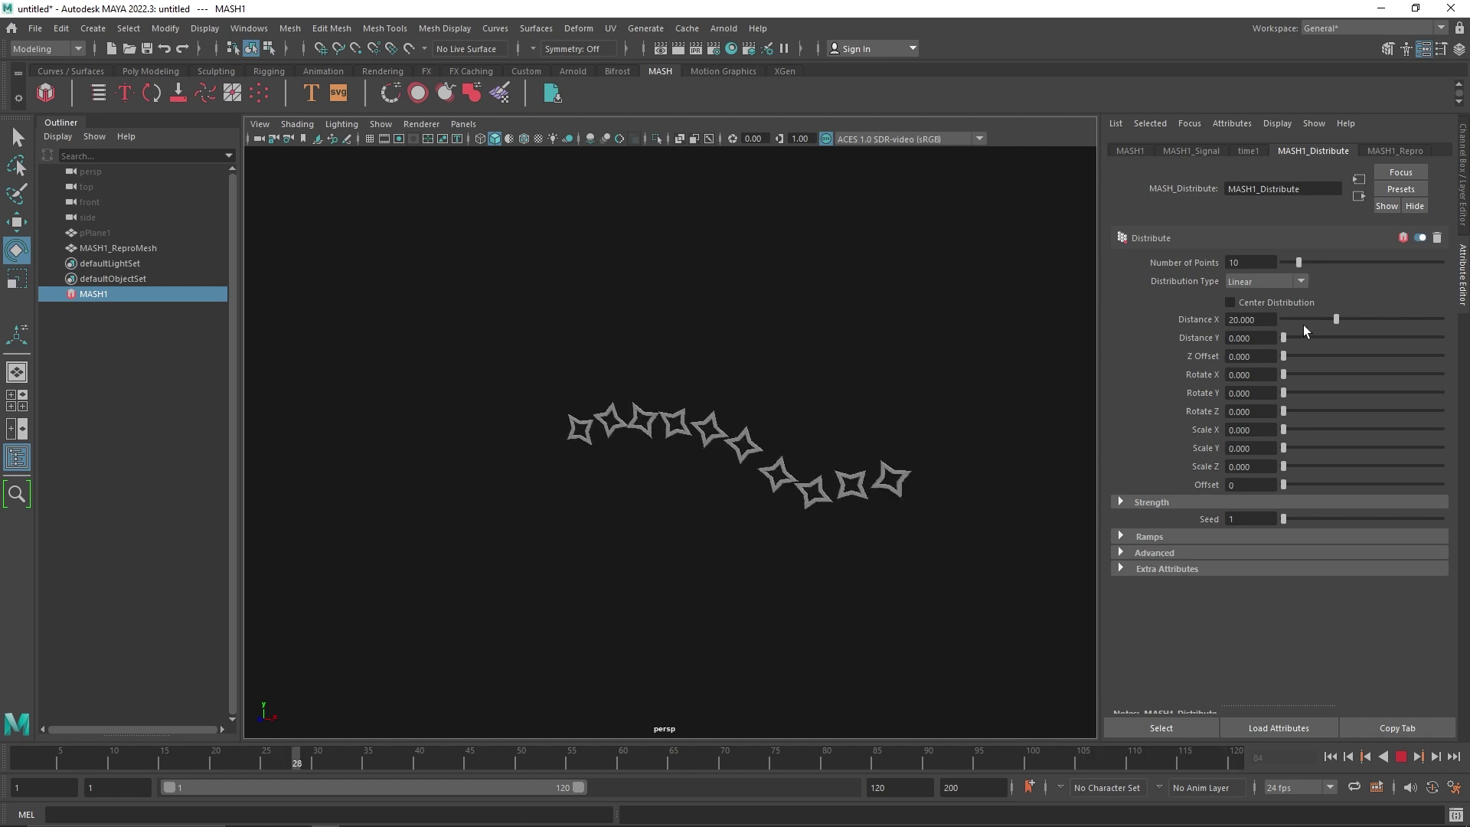
{"action": "mouse_move", "coordinate": [1336, 320]}
{"action": "left_mouse_down"}
{"action": "mouse_move", "coordinate": [1305, 316]}
{"action": "mouse_move", "coordinate": [1317, 314]}
{"action": "left_mouse_up"}
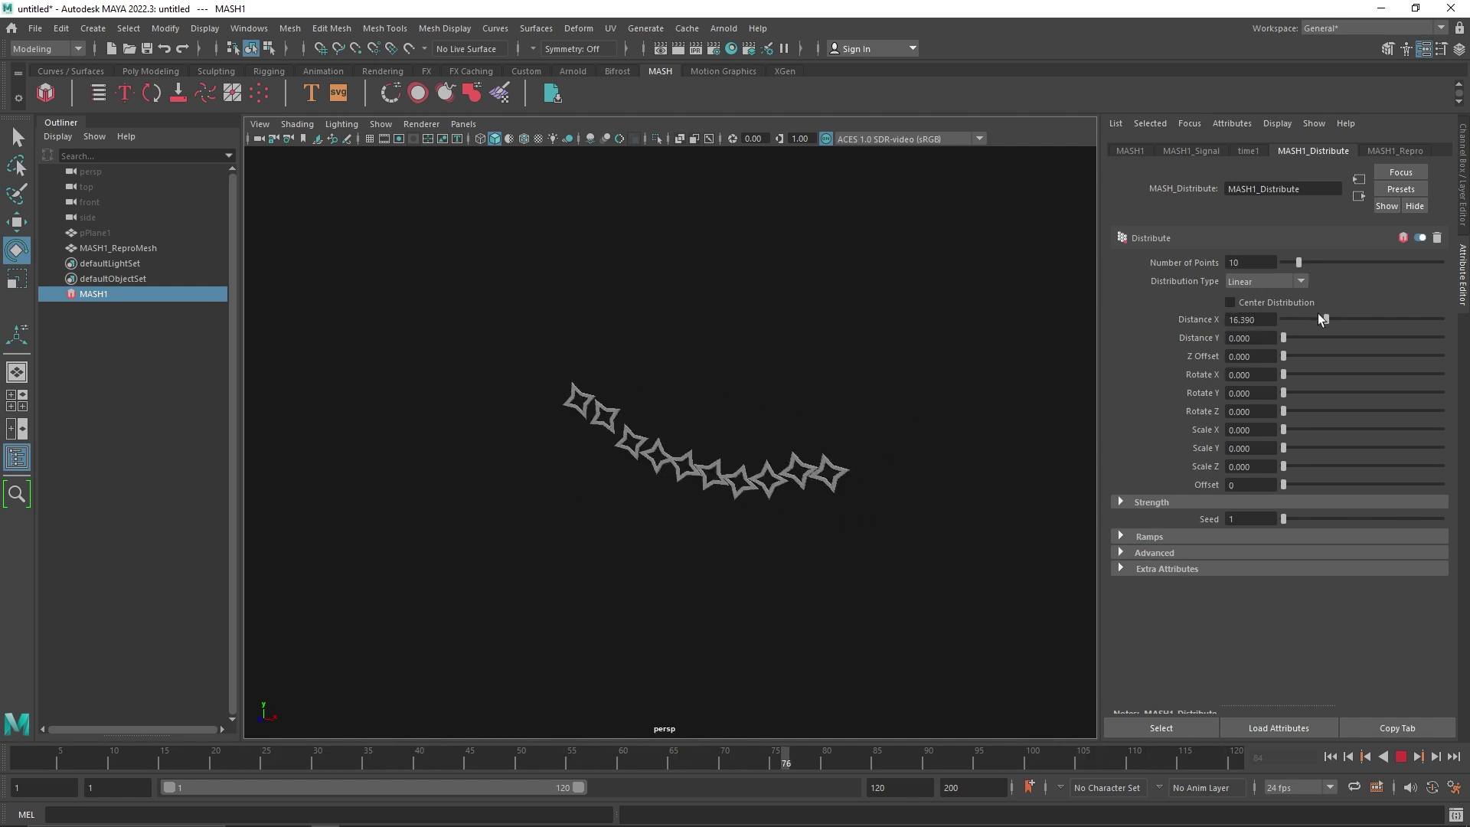
{"action": "left_click", "coordinate": [1251, 319]}
{"action": "type", "text": "10"}
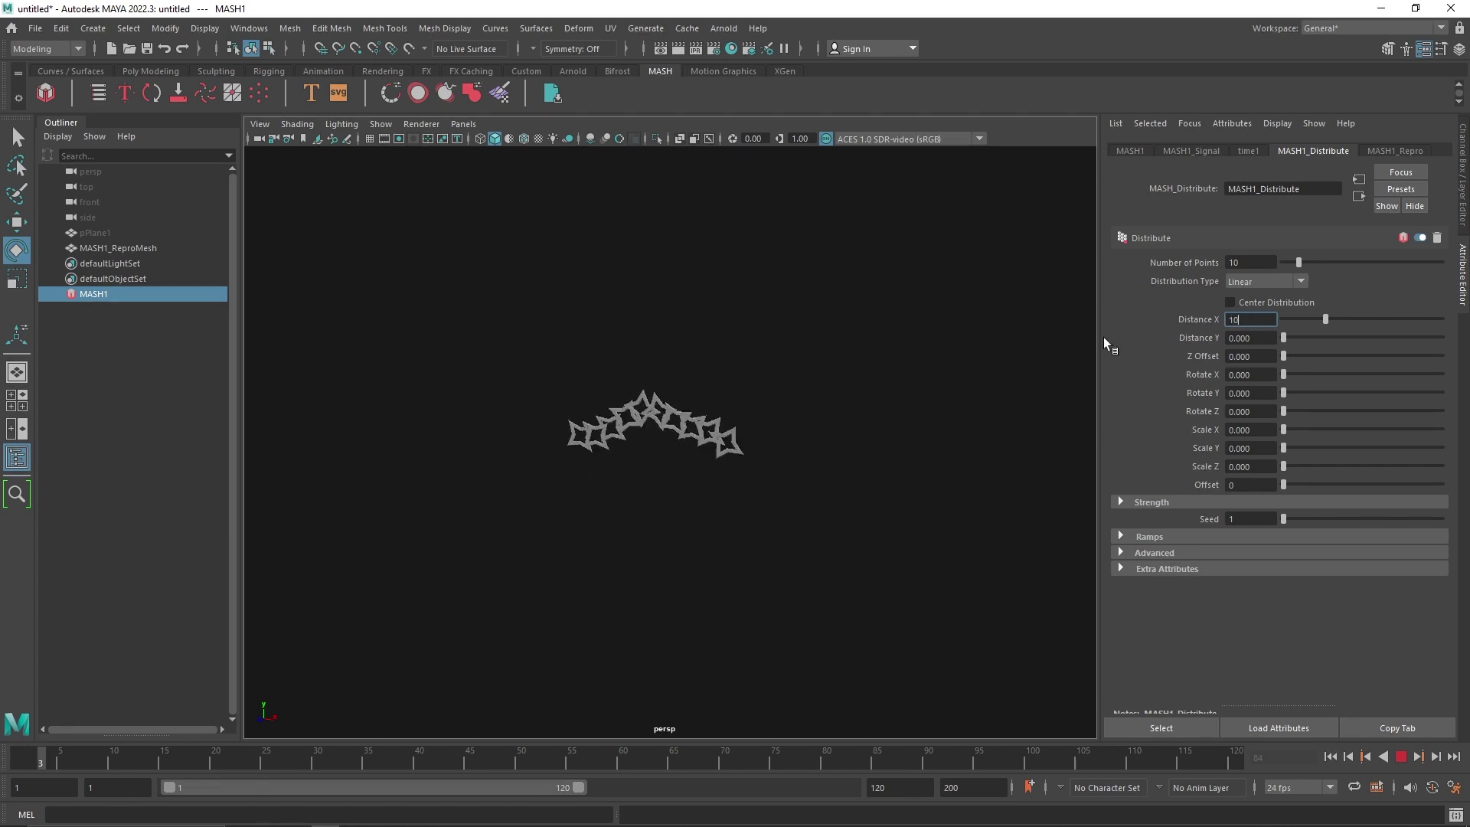
{"action": "key", "text": "Return"}
Stop the playback, try a Distance X of 20 on the Distribute node, and reduce it to about 13.46.
{"action": "left_click", "coordinate": [1402, 757]}
{"action": "scroll", "coordinate": [839, 491], "scroll_direction": "up", "scroll_amount": 4}
{"action": "middle_click_drag", "start_coordinate": [835, 455], "coordinate": [876, 466], "text": "alt"}
{"action": "type", "text": "2"}
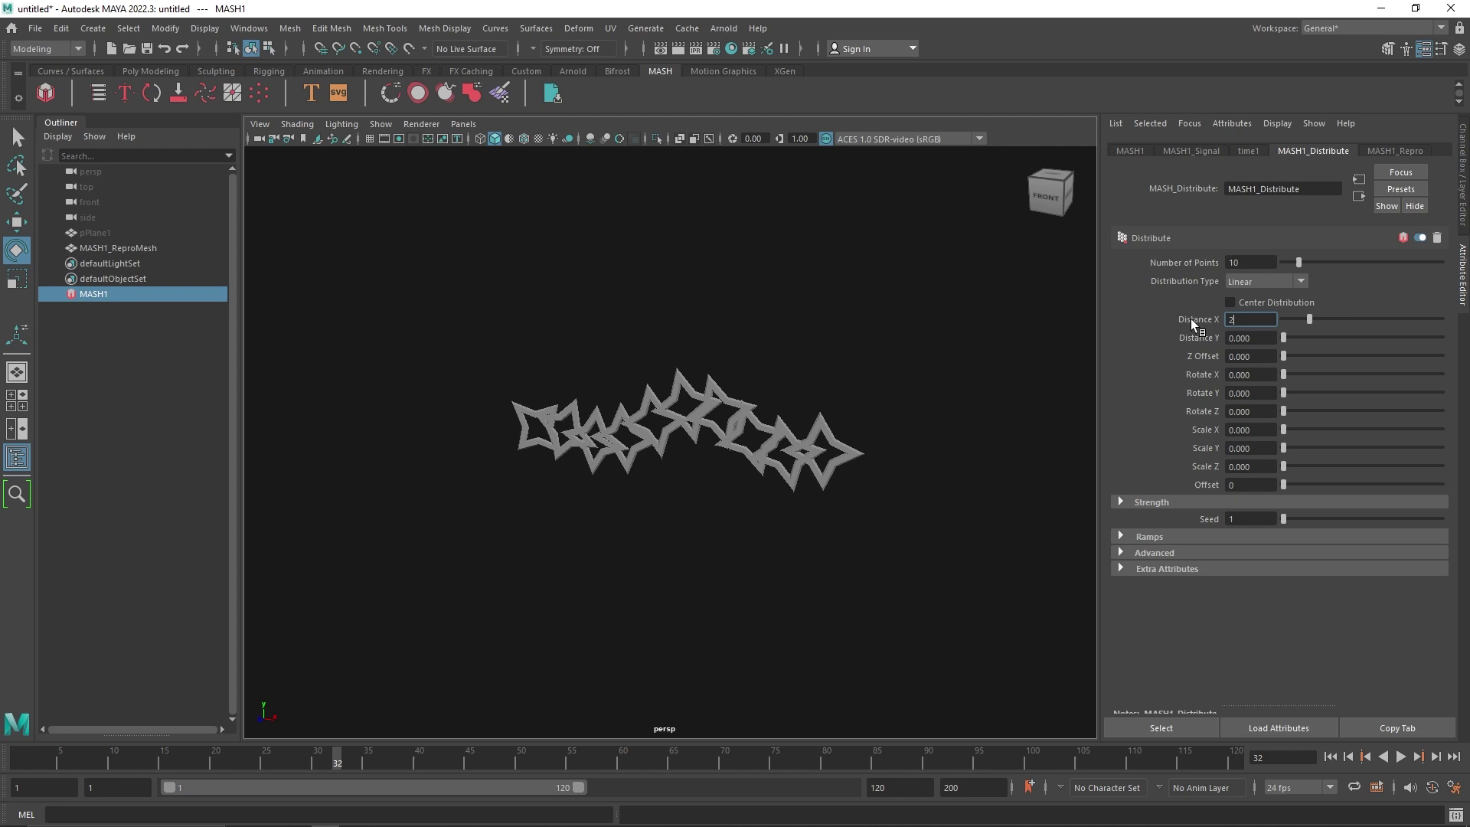
{"action": "type", "text": "0"}
{"action": "key", "text": "Return"}
{"action": "left_click_drag", "start_coordinate": [940, 431], "coordinate": [933, 467], "text": "alt"}
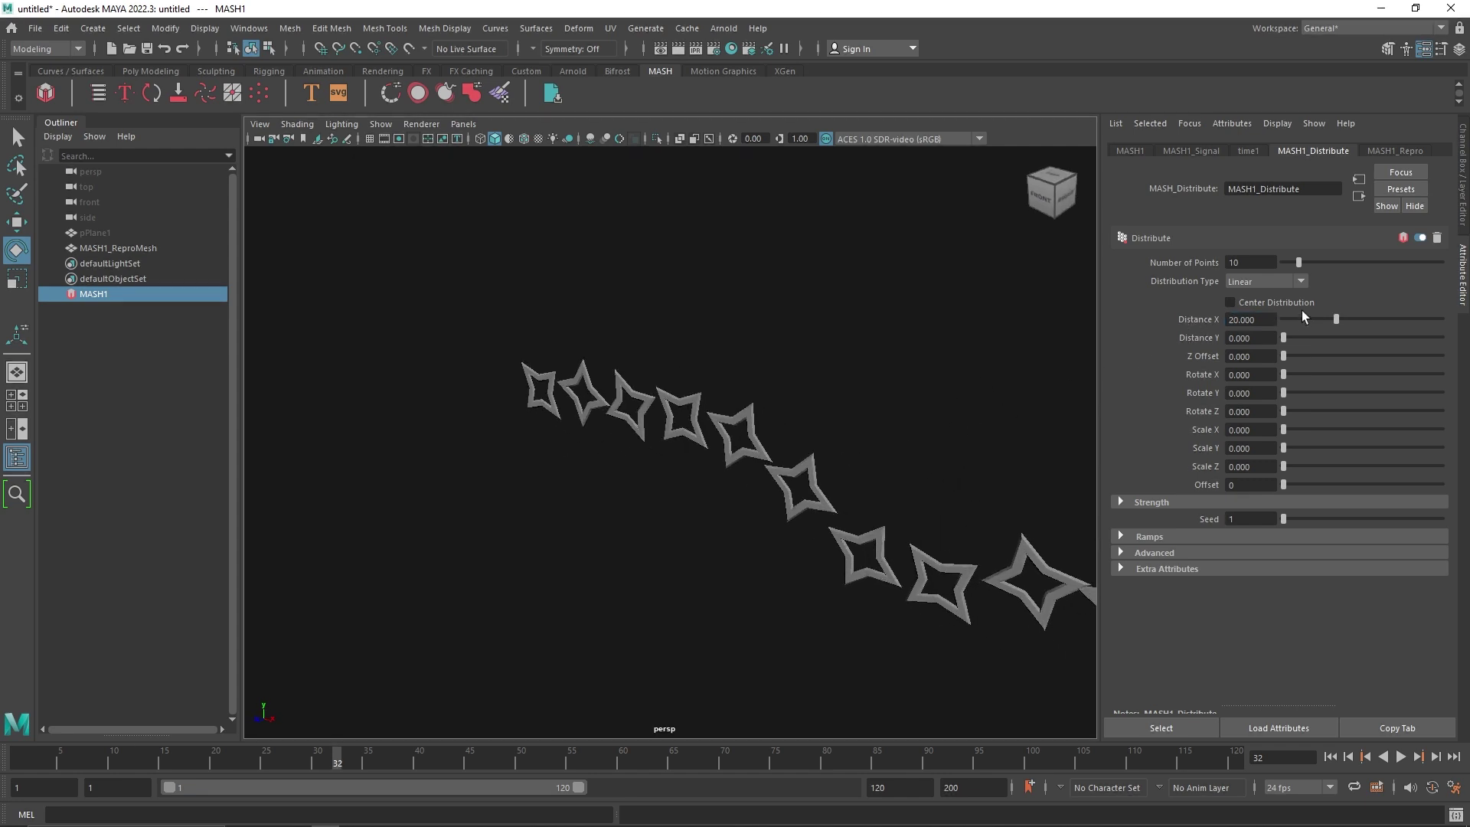
{"action": "left_click_drag", "start_coordinate": [1308, 316], "coordinate": [1317, 318]}
{"action": "scroll", "coordinate": [862, 438], "scroll_direction": "up", "scroll_amount": 3}
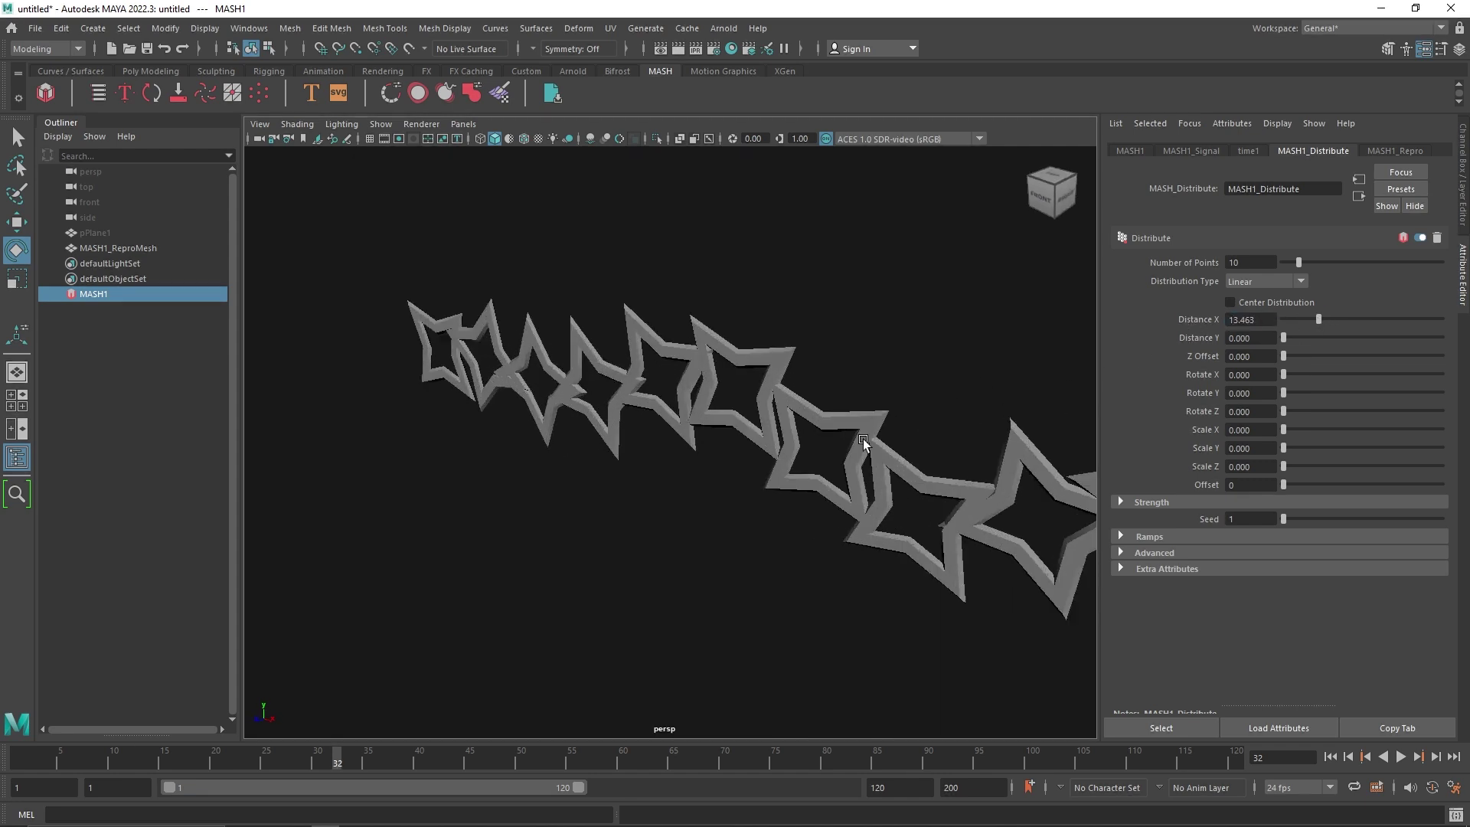
{"action": "left_click_drag", "start_coordinate": [862, 439], "coordinate": [811, 444], "text": "alt"}
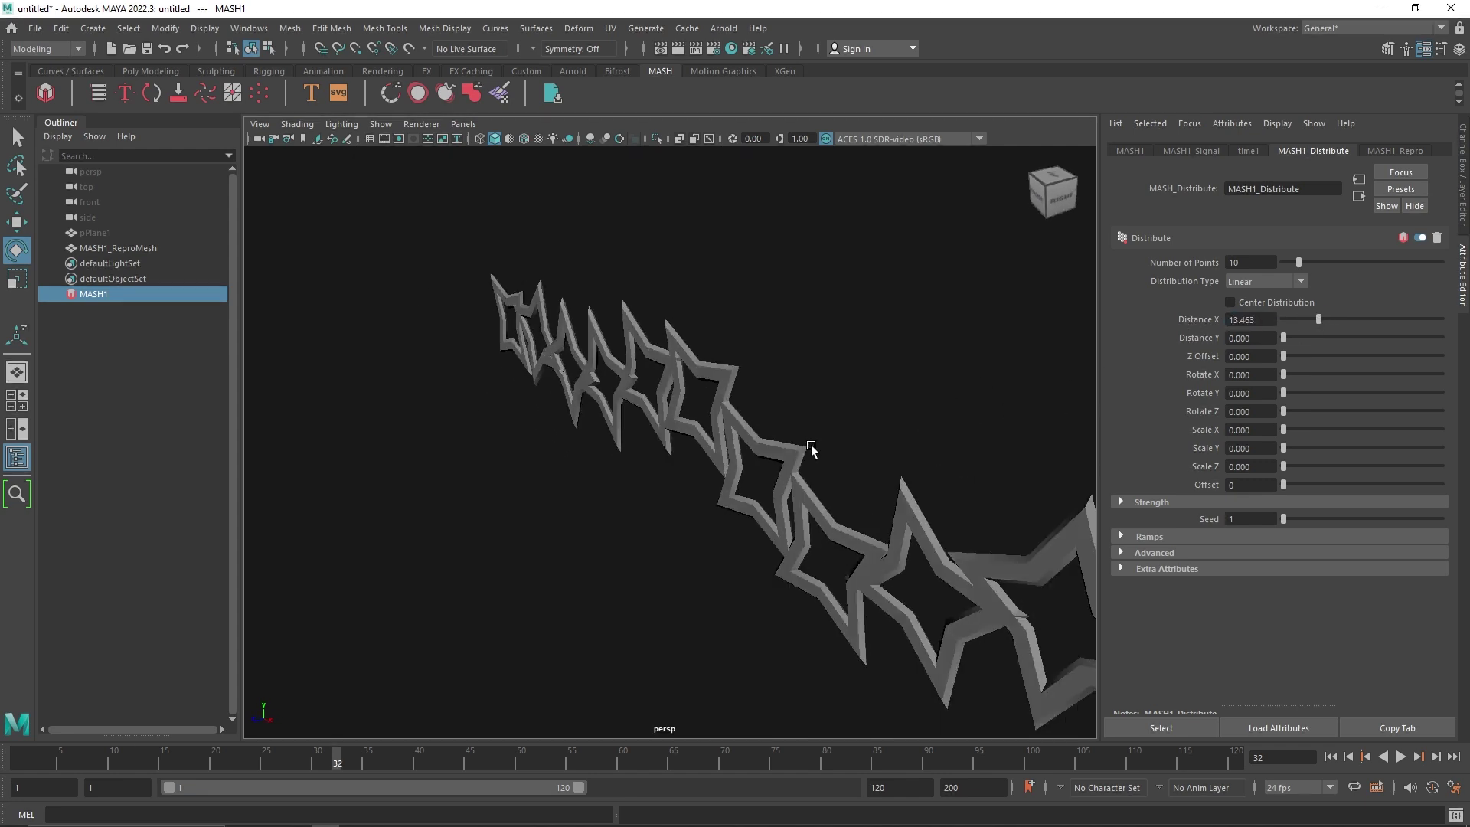
Set the Signal node's Rotation Y to 90 and preview the star chain's motion in playback.
{"action": "left_click", "coordinate": [1192, 151]}
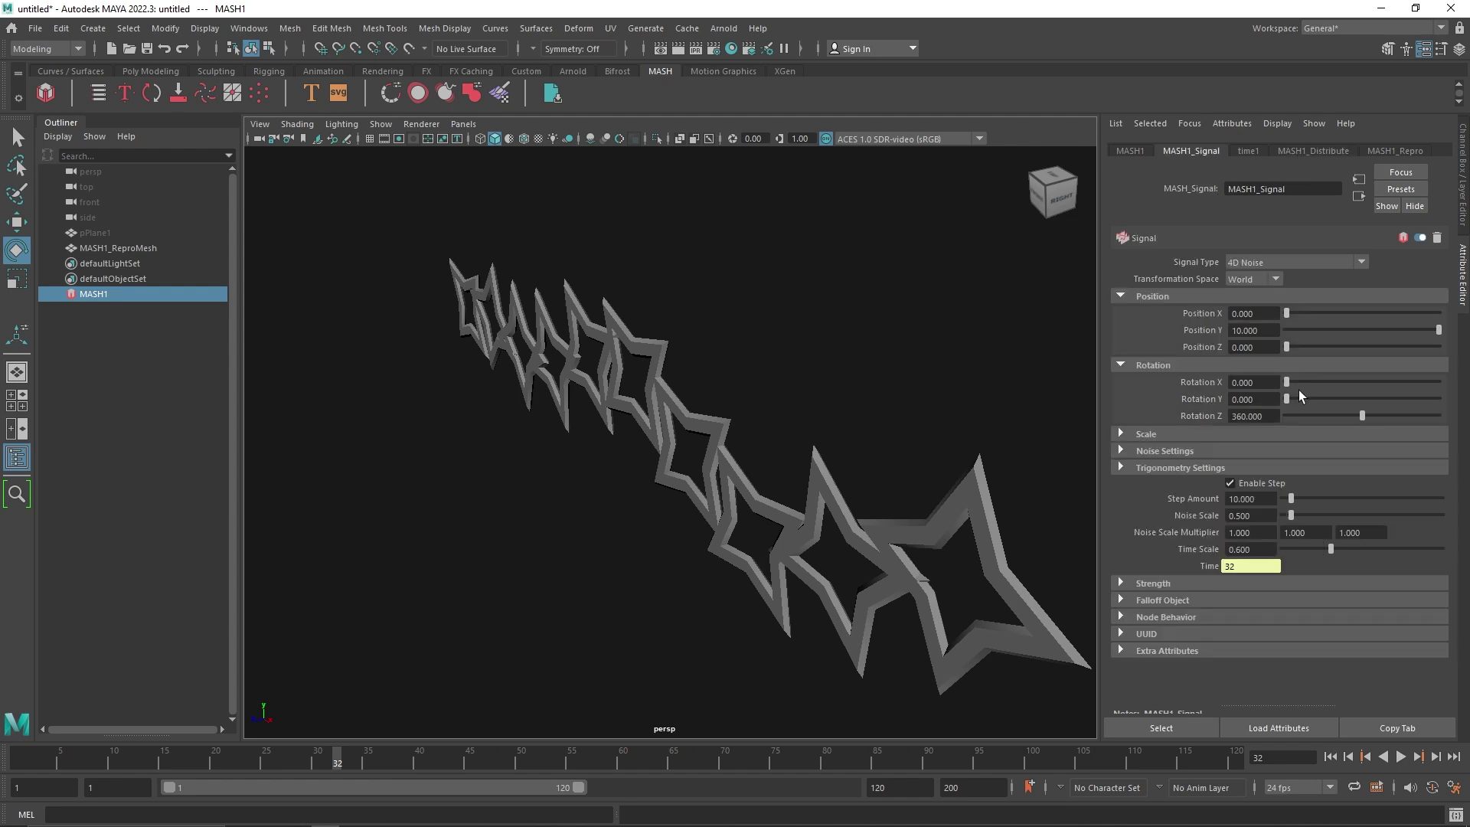
{"action": "left_click_drag", "start_coordinate": [1299, 394], "coordinate": [1357, 397]}
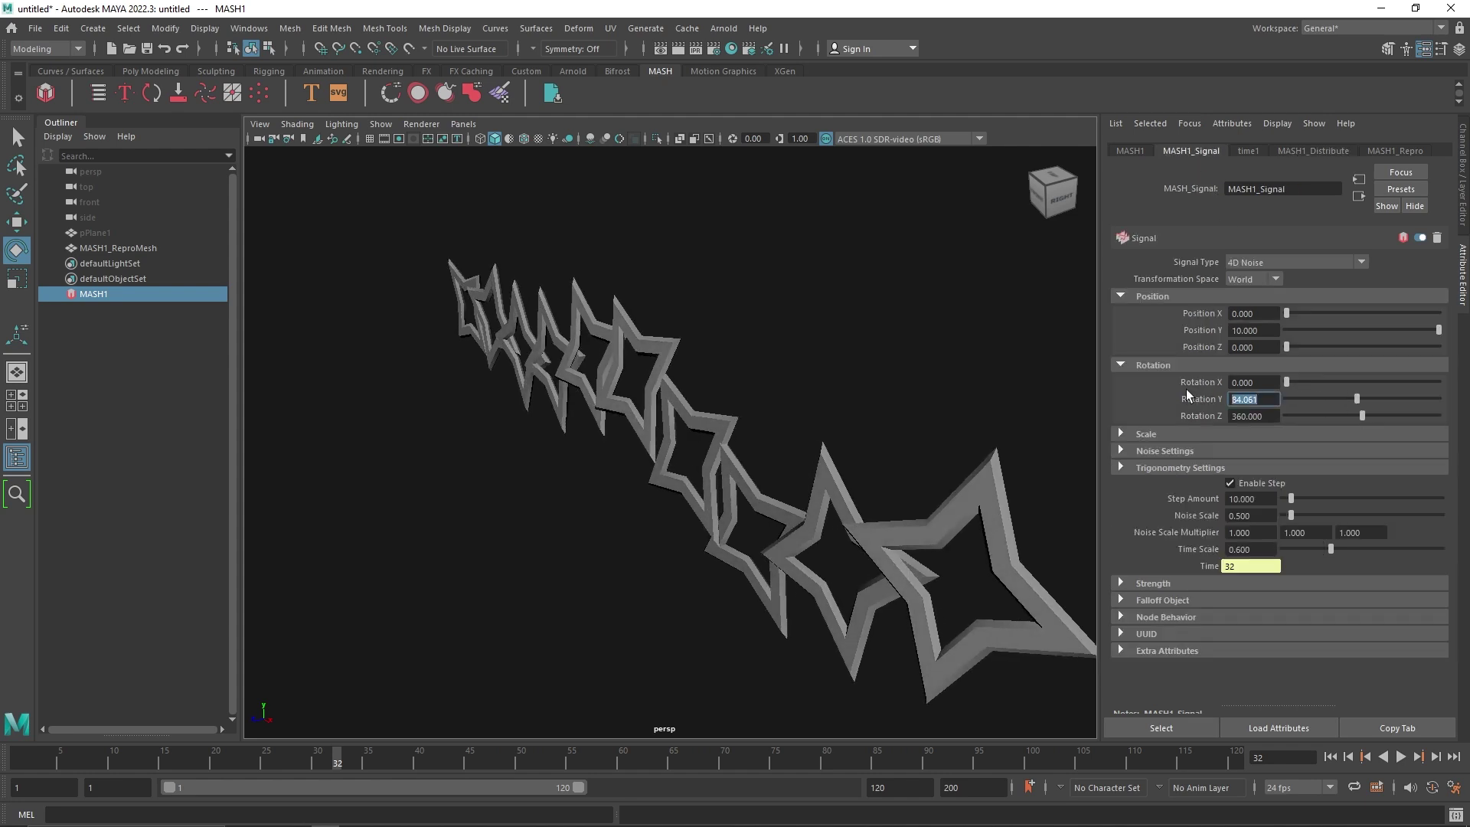
{"action": "type", "text": "90"}
{"action": "key", "text": "Return"}
{"action": "left_click", "coordinate": [1400, 756]}
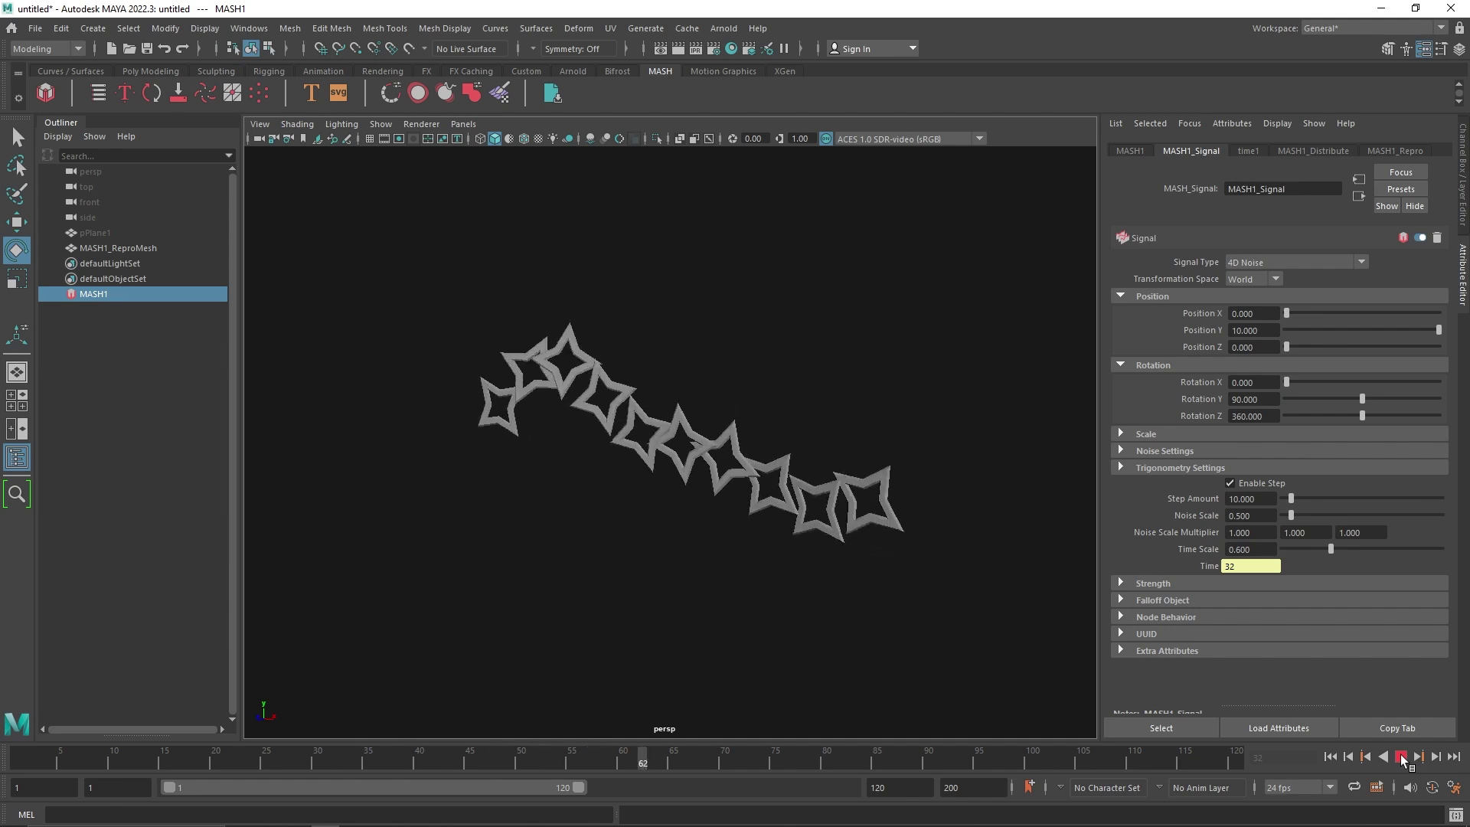
{"action": "left_click", "coordinate": [1402, 757]}
Add a Symmetry node to the MASH network and return the animation to frame 1.
{"action": "left_click", "coordinate": [1131, 150]}
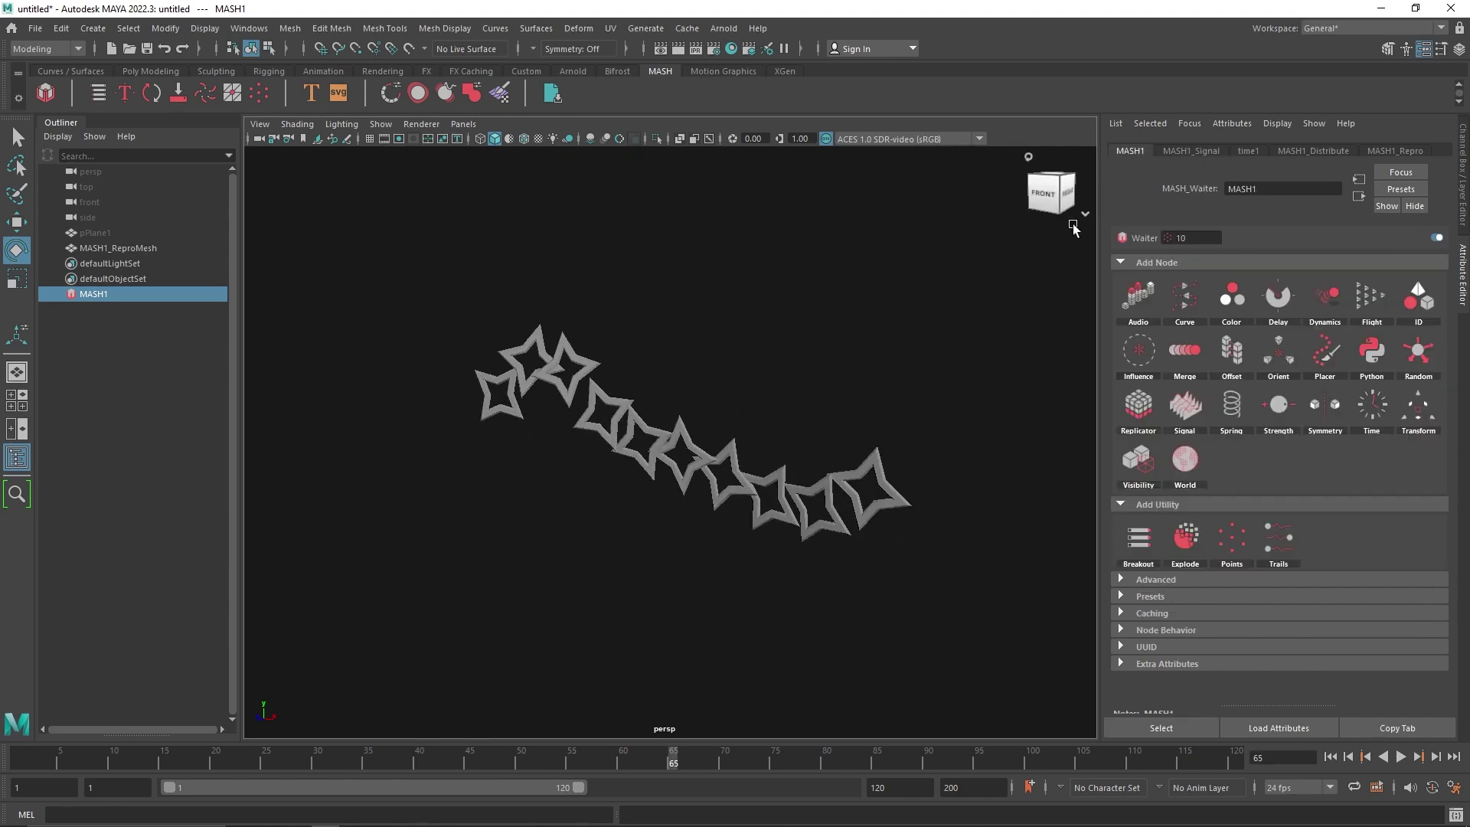
{"action": "left_click_drag", "start_coordinate": [795, 368], "coordinate": [631, 334], "text": "alt"}
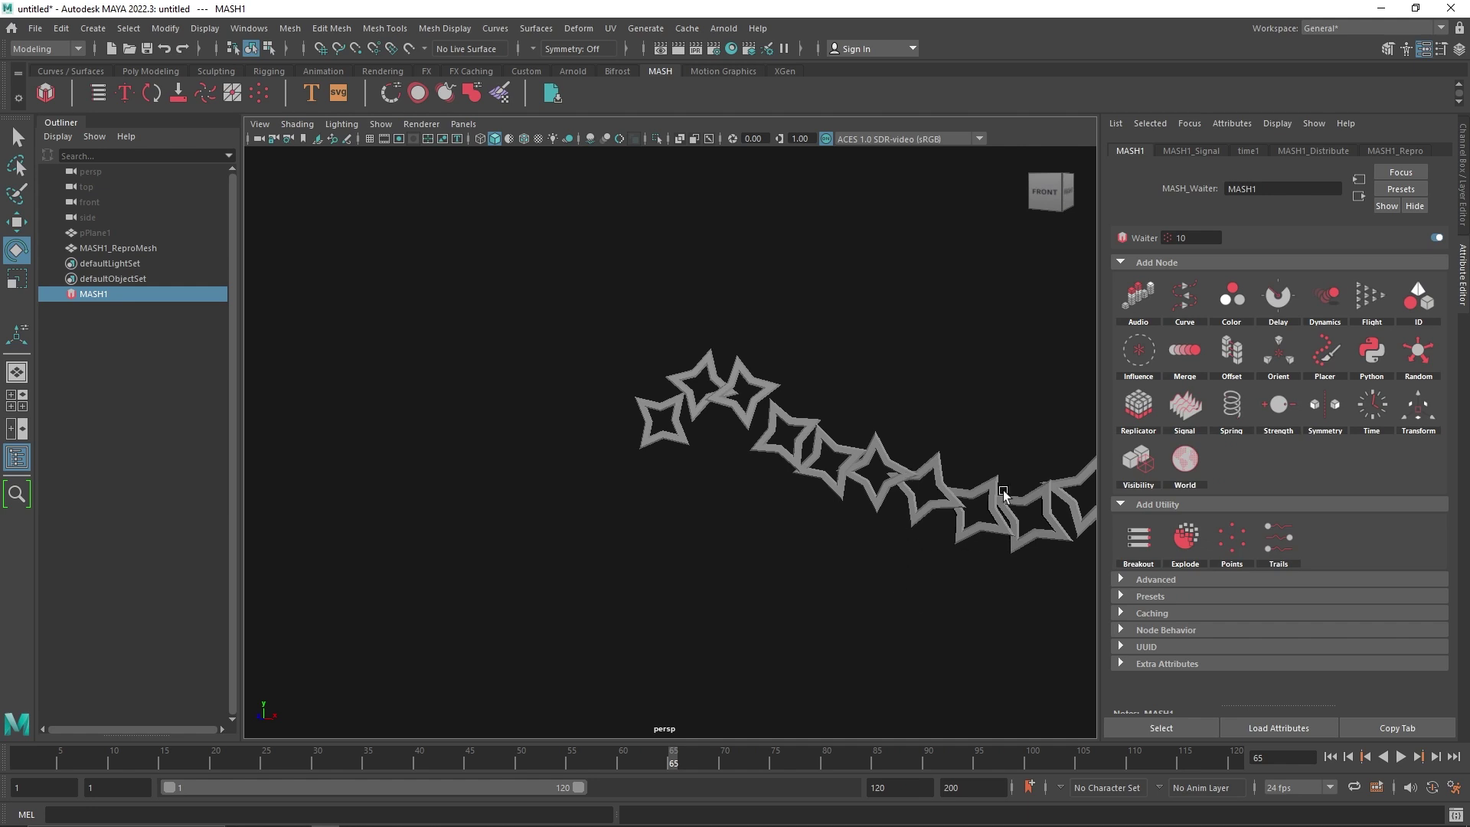
{"action": "left_click", "coordinate": [1330, 399]}
{"action": "left_click_drag", "start_coordinate": [772, 404], "coordinate": [790, 459], "text": "alt"}
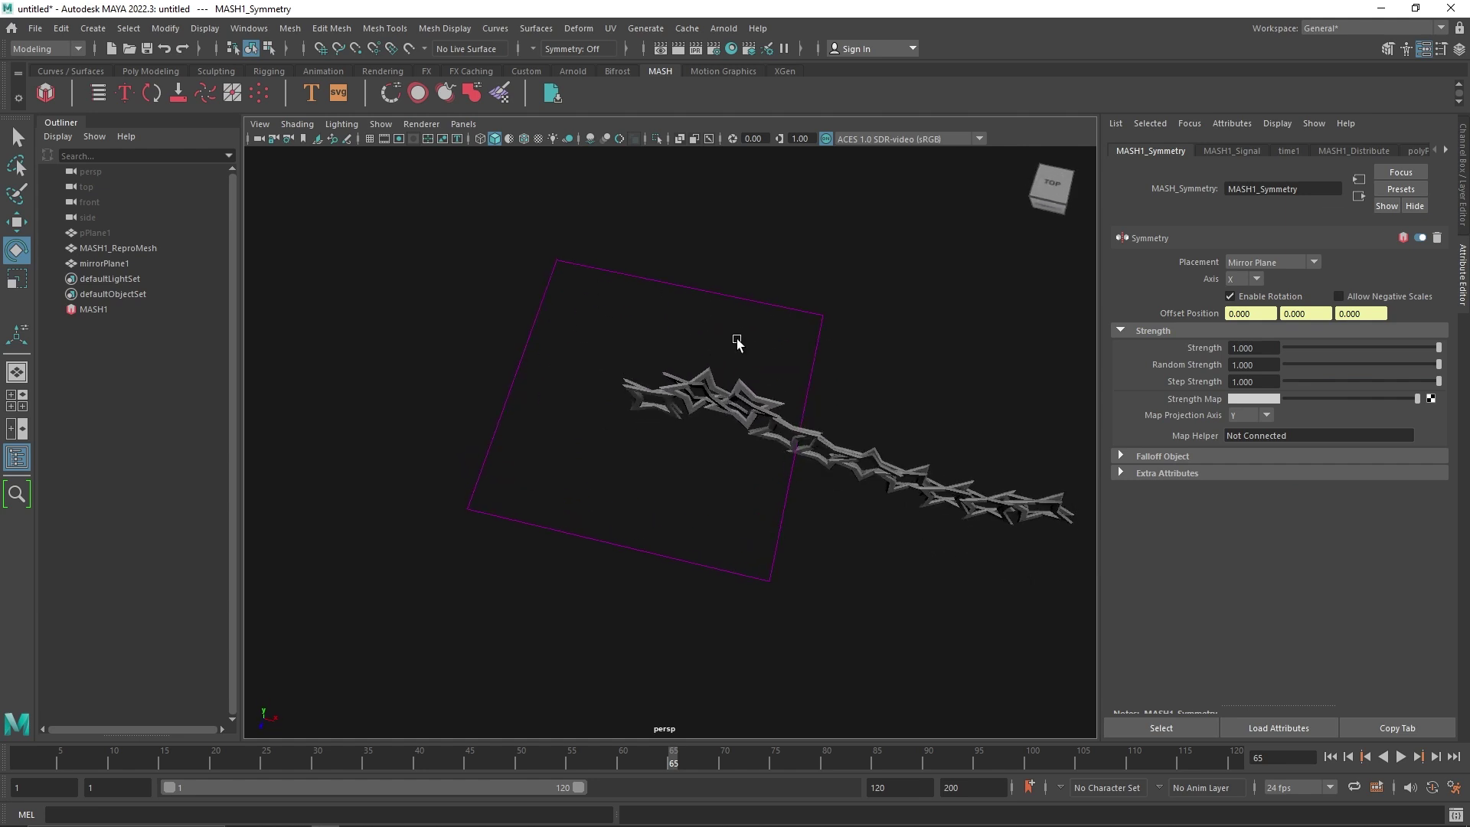
{"action": "left_click_drag", "start_coordinate": [738, 343], "coordinate": [663, 383], "text": "alt"}
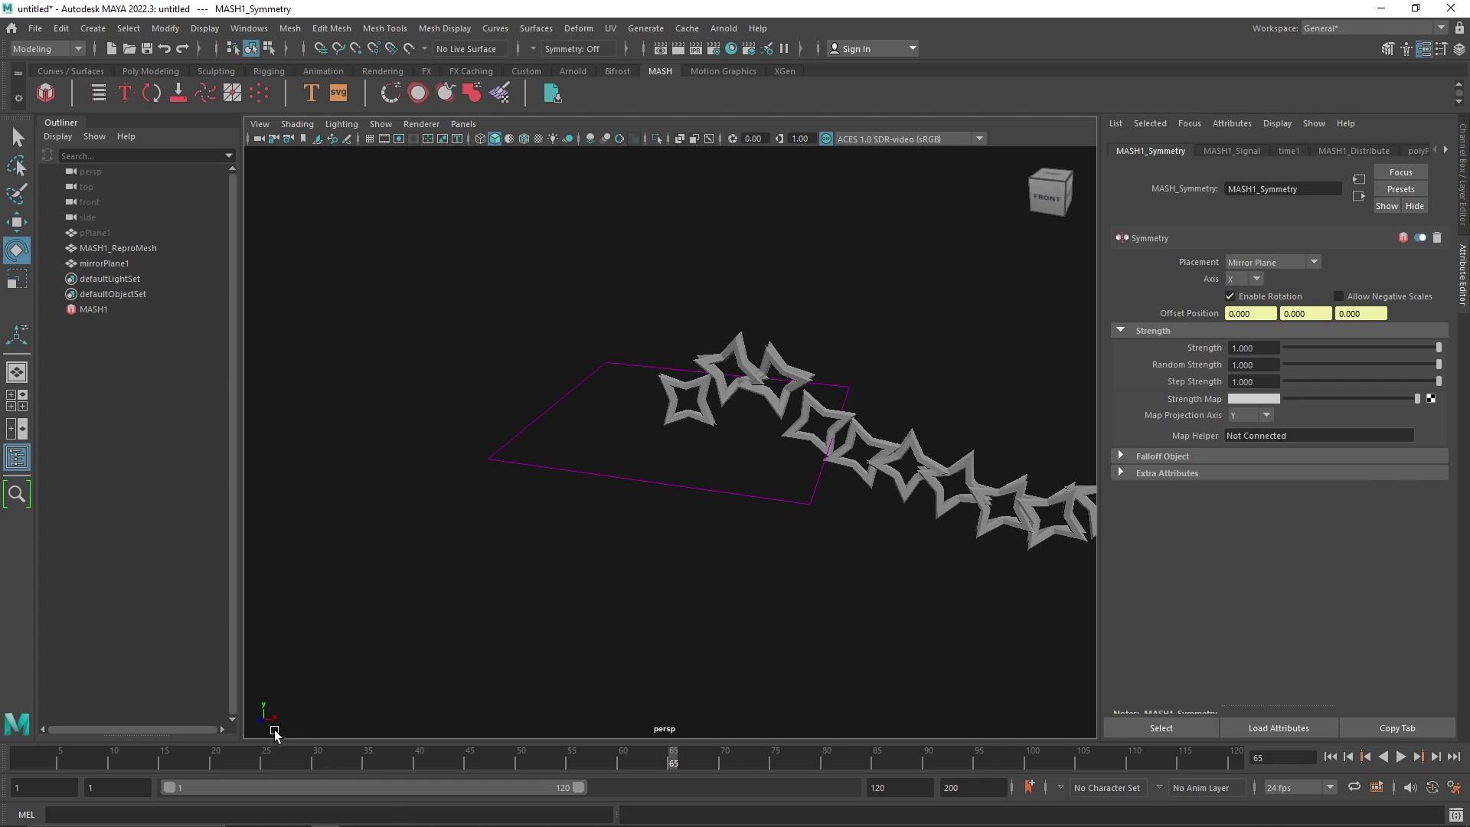
{"action": "left_click", "coordinate": [1331, 757]}
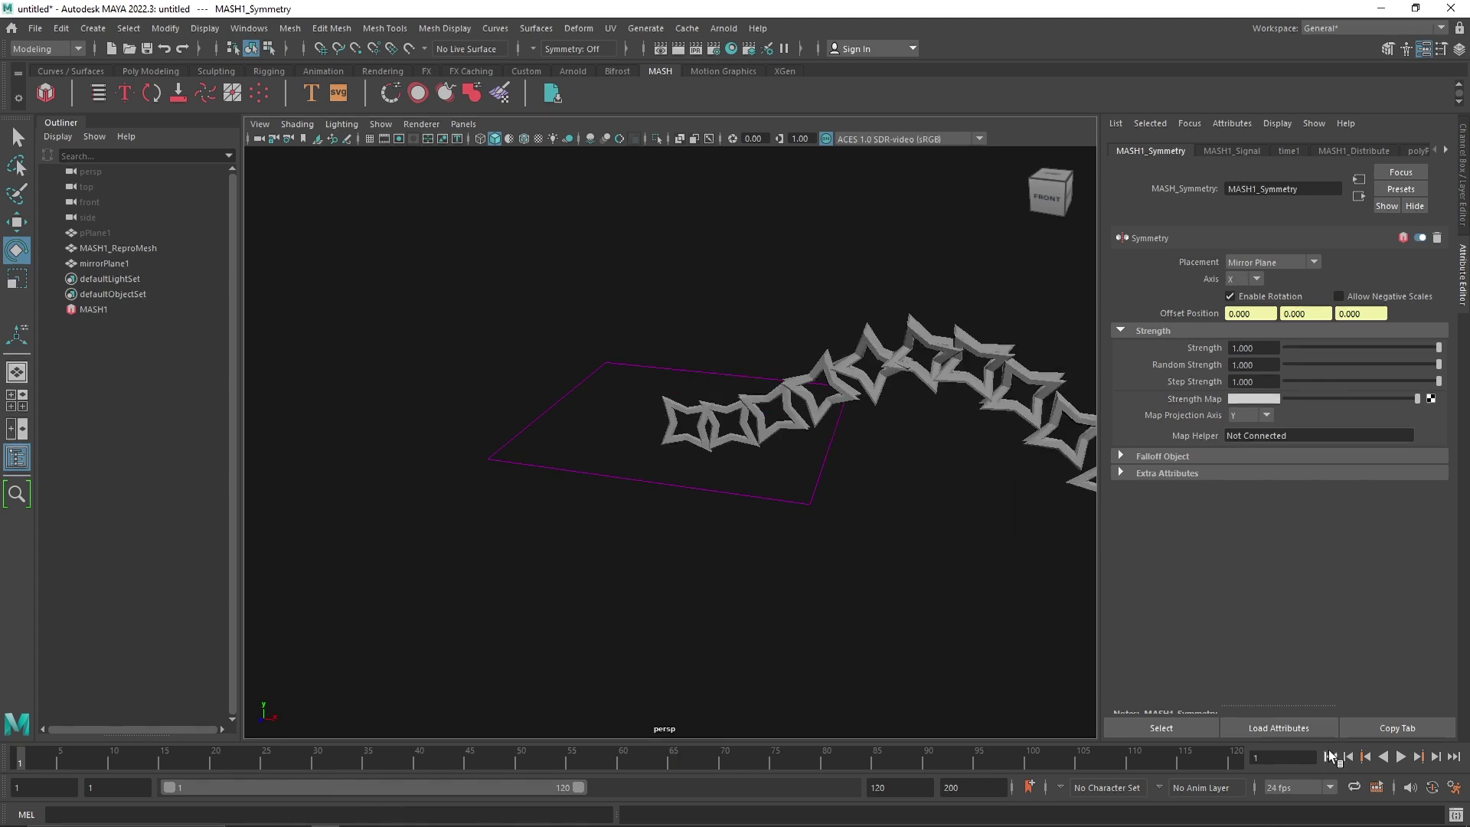
{"action": "middle_click_drag", "start_coordinate": [967, 406], "coordinate": [920, 411], "text": "alt"}
Try turning Allow Negative Scales on and Enable Rotation off on the Symmetry node, restoring each setting.
{"action": "left_click", "coordinate": [1339, 296]}
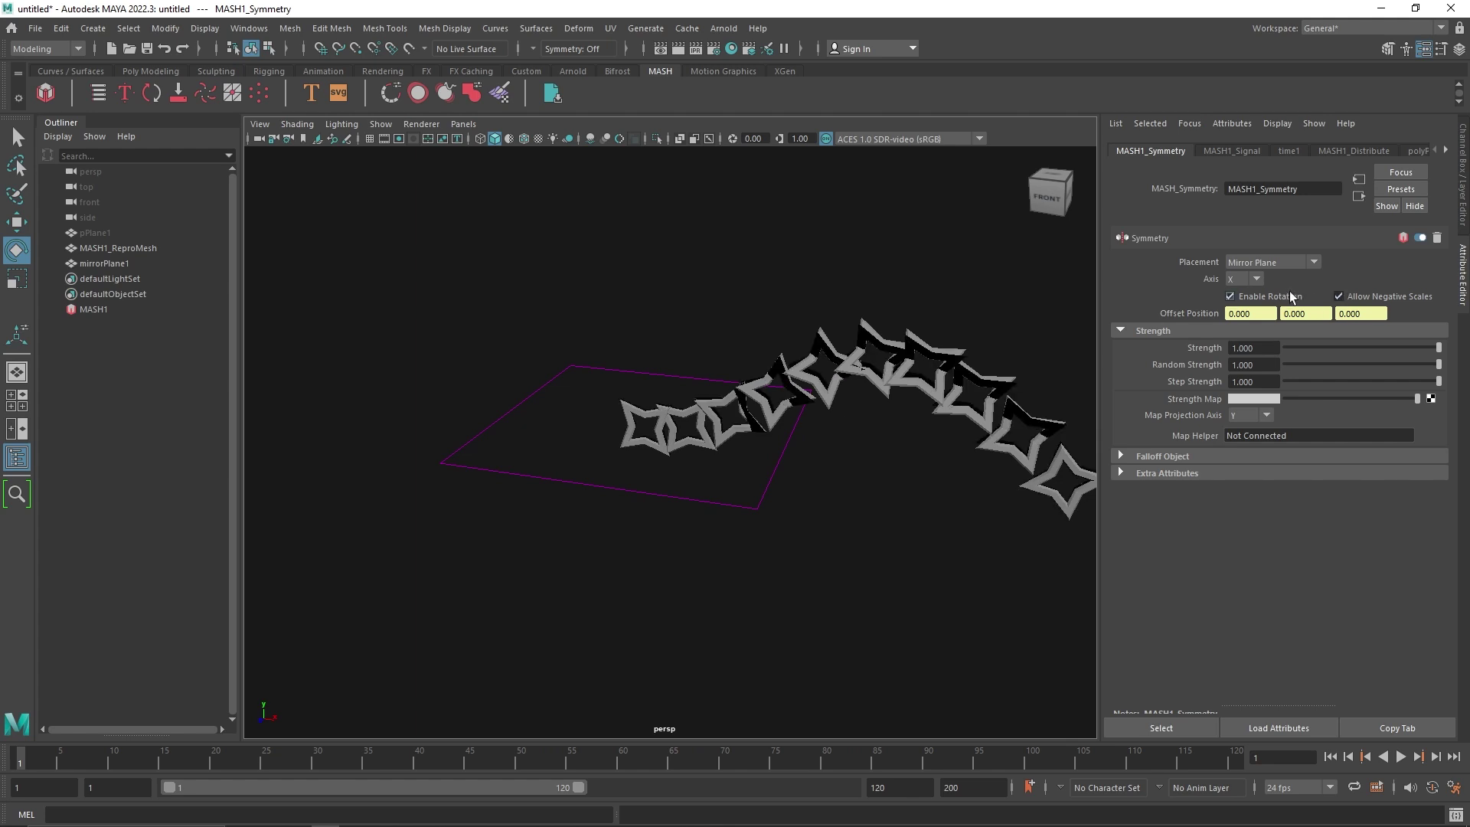
{"action": "left_click", "coordinate": [1352, 292]}
{"action": "left_click", "coordinate": [1230, 297]}
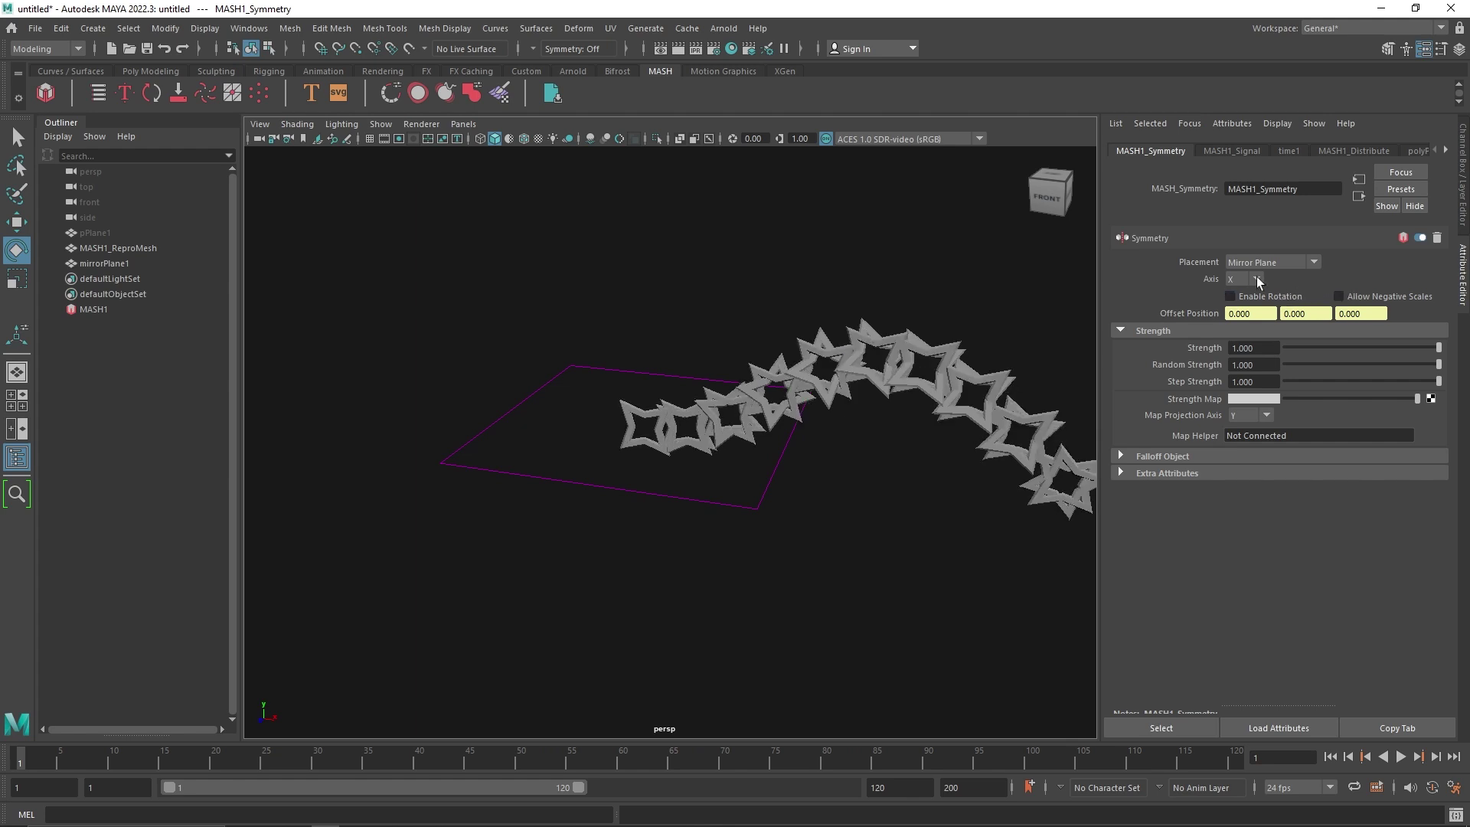
{"action": "left_click", "coordinate": [1230, 296]}
Try mirroring the star chain along the Y axis and the Z axis with the Symmetry node.
{"action": "left_click", "coordinate": [1248, 280]}
{"action": "left_click", "coordinate": [1233, 310]}
{"action": "left_click", "coordinate": [1250, 278]}
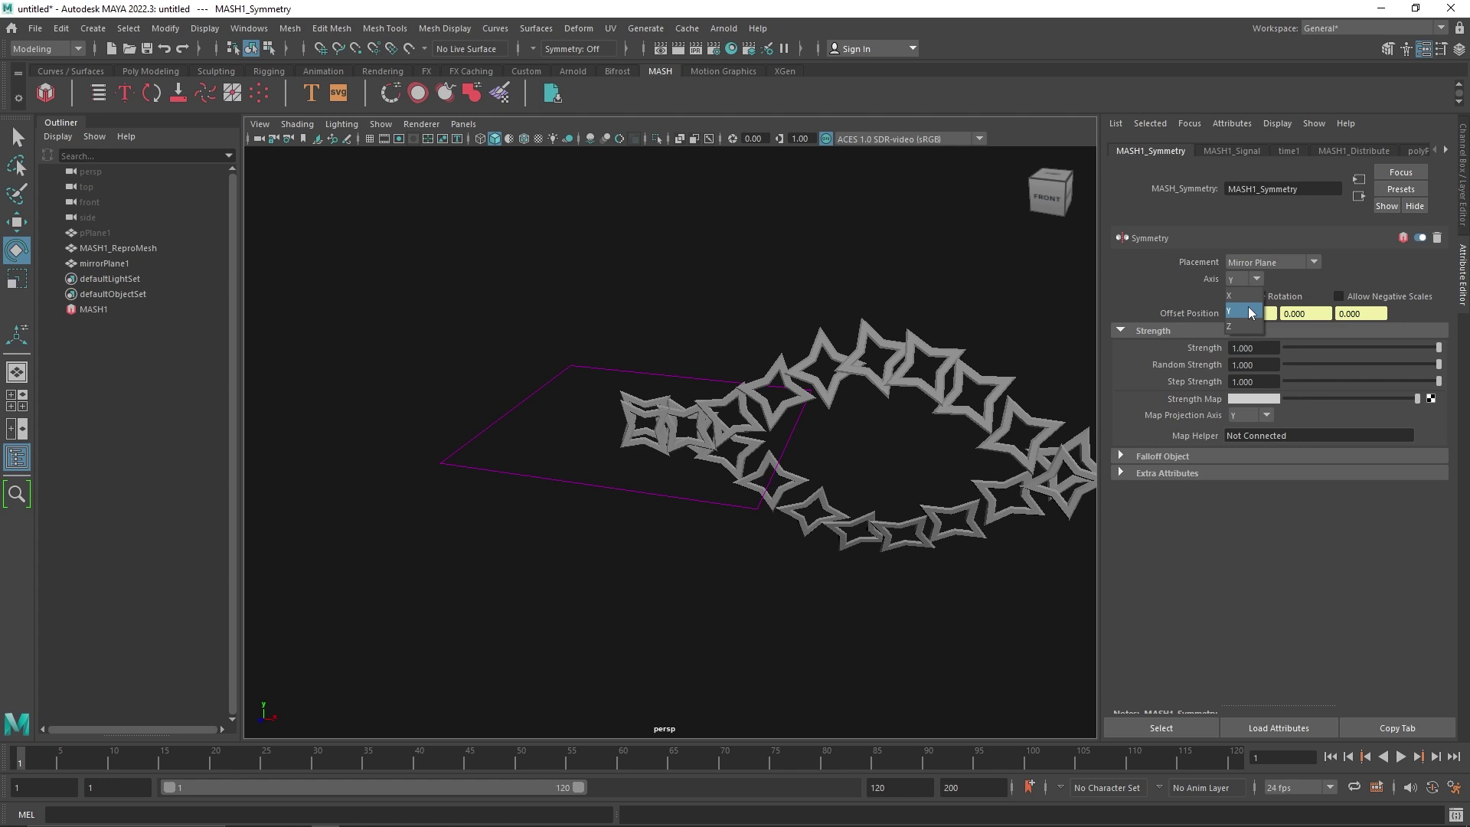
{"action": "left_click", "coordinate": [1232, 326]}
{"action": "left_click_drag", "start_coordinate": [902, 394], "coordinate": [926, 392], "text": "alt"}
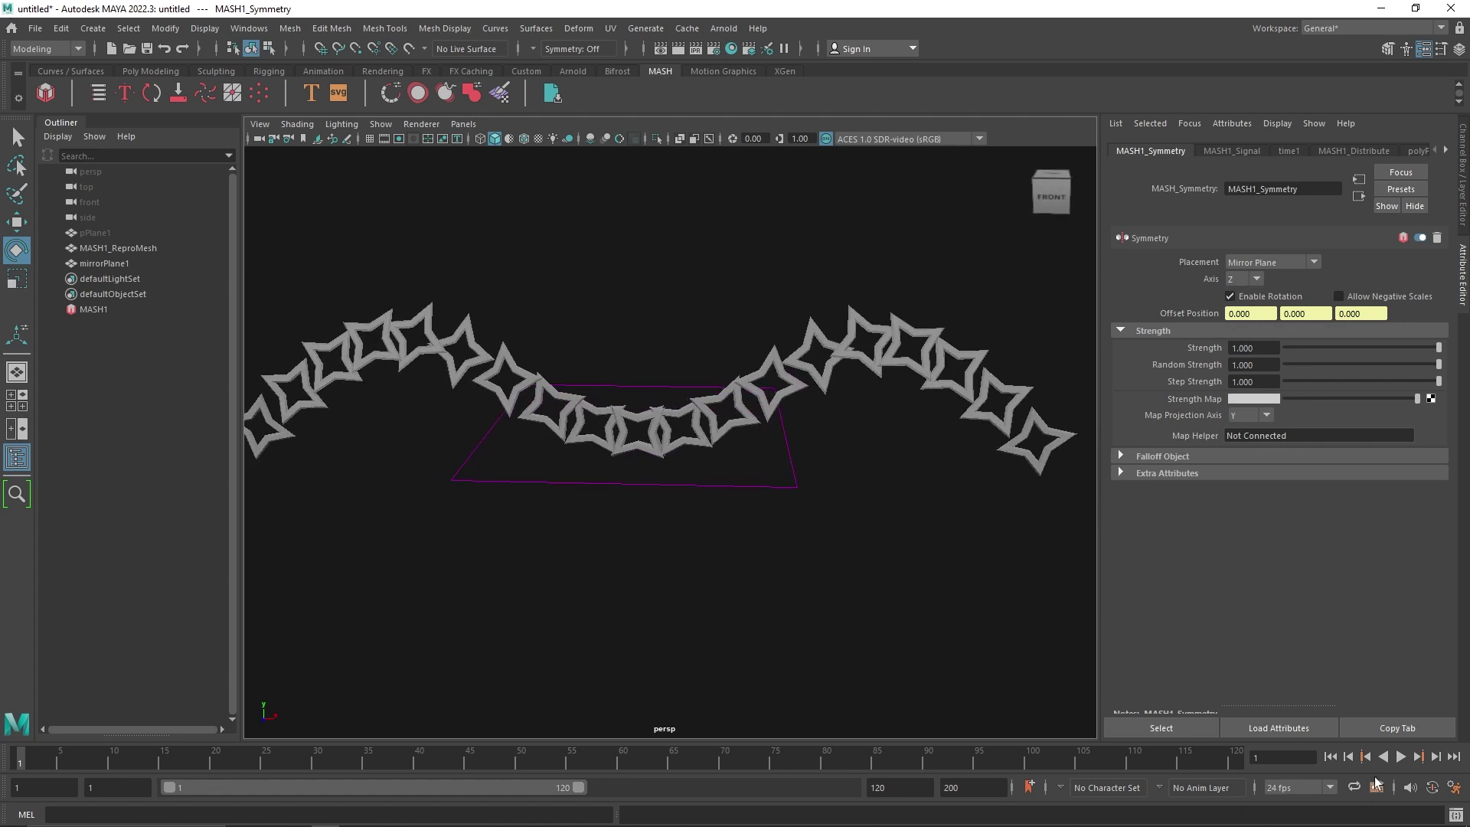
Play the animation and set the Symmetry node's axis to Y.
{"action": "left_click", "coordinate": [1402, 757]}
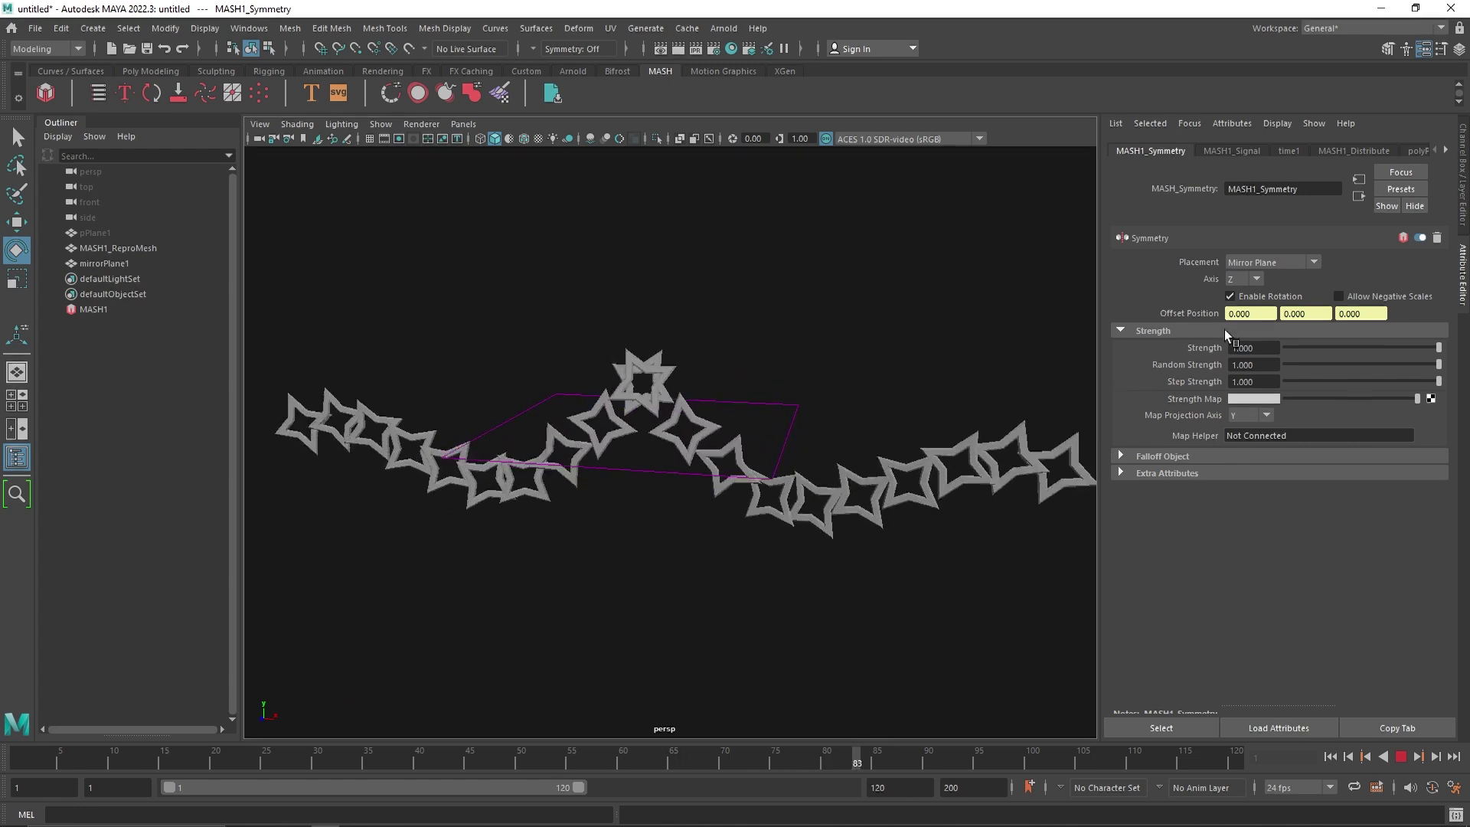
{"action": "left_click", "coordinate": [1256, 279]}
{"action": "left_click", "coordinate": [1236, 311]}
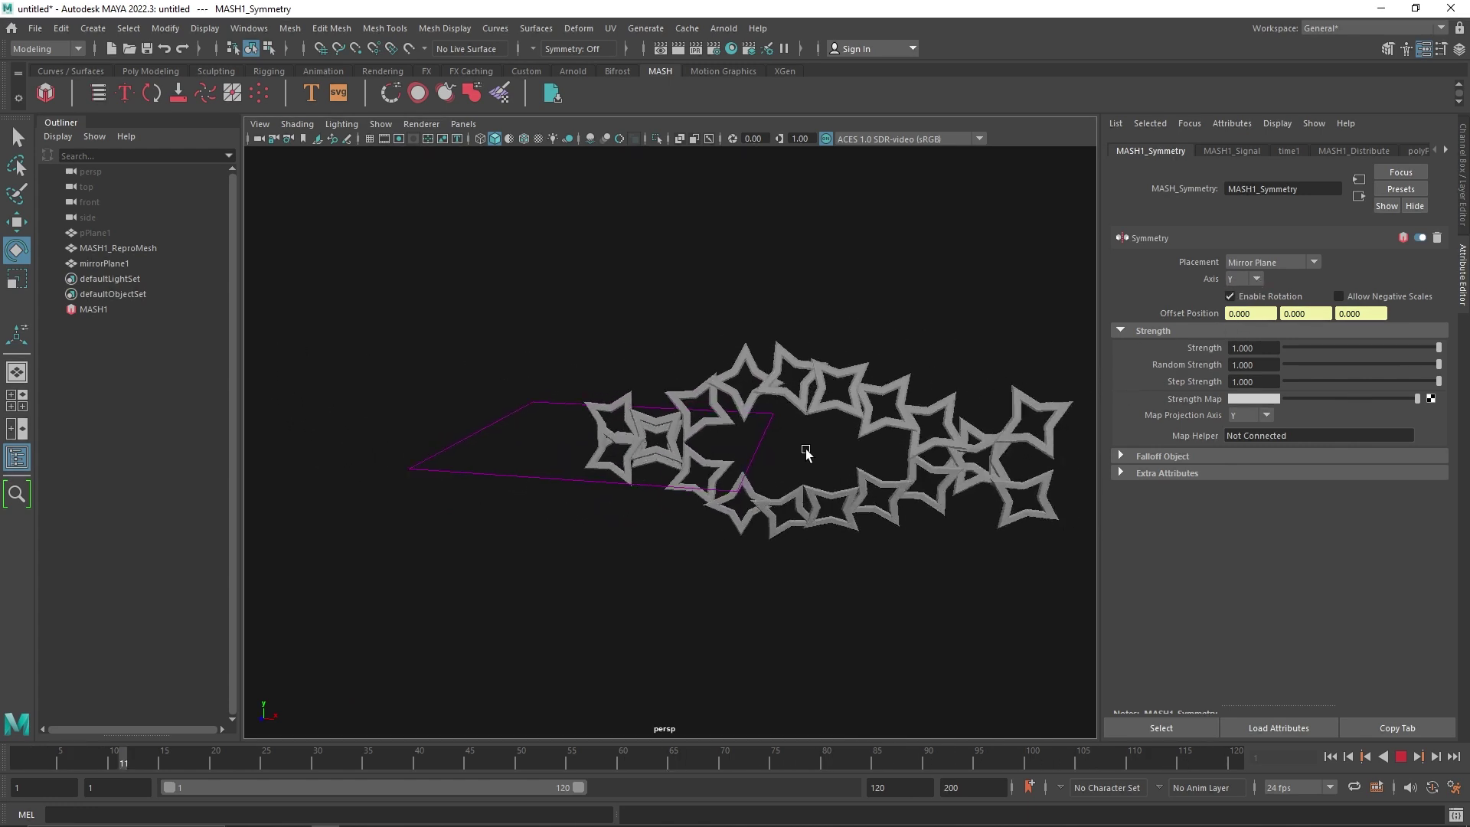
Try the Bounding Box + and Bounding Box - placements on the Symmetry node, returning Placement to Mirror Plane.
{"action": "left_click", "coordinate": [1264, 263]}
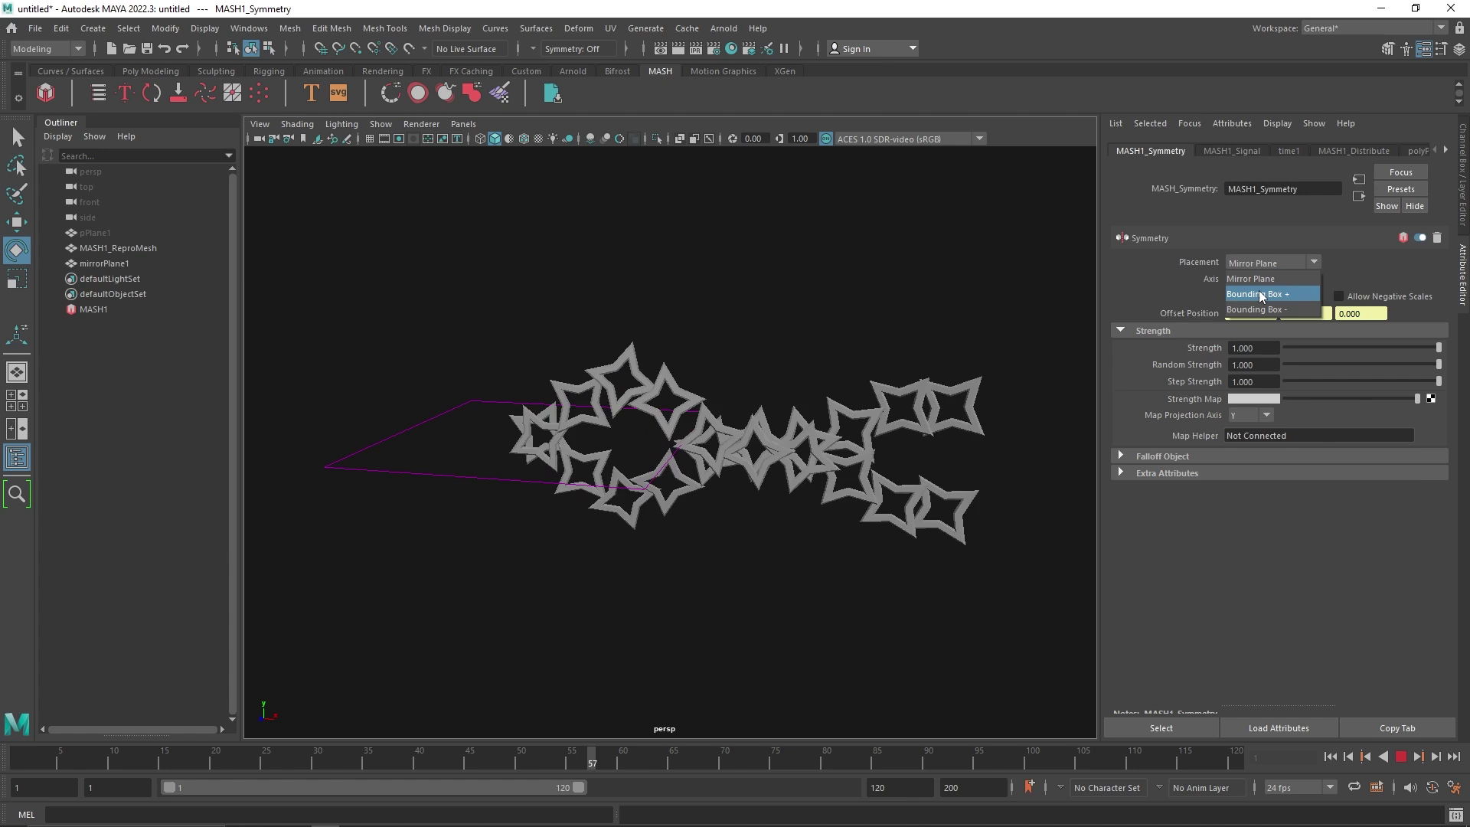
{"action": "left_click", "coordinate": [1259, 291]}
{"action": "left_click", "coordinate": [1275, 263]}
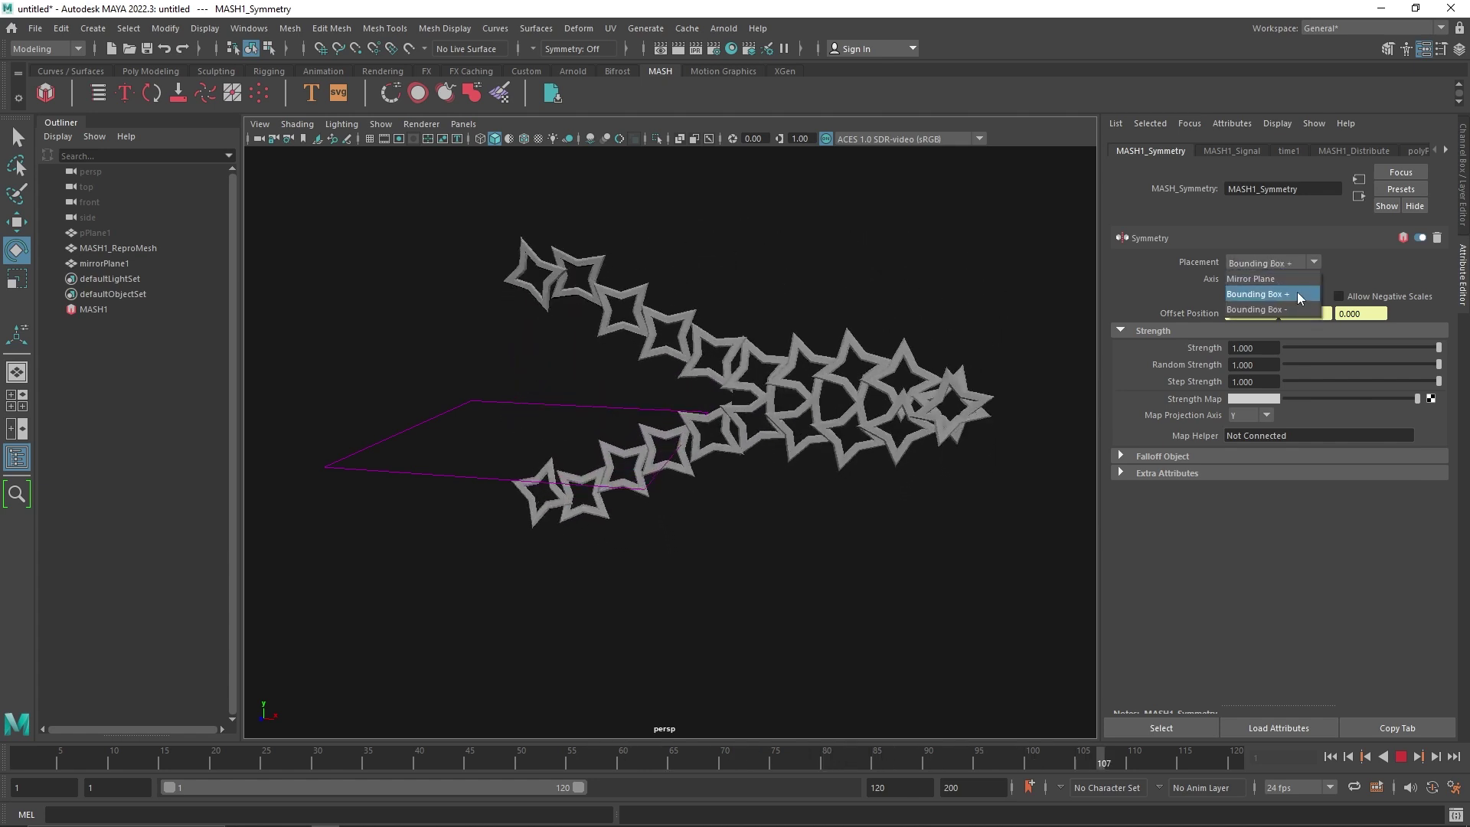
{"action": "left_click", "coordinate": [1296, 302]}
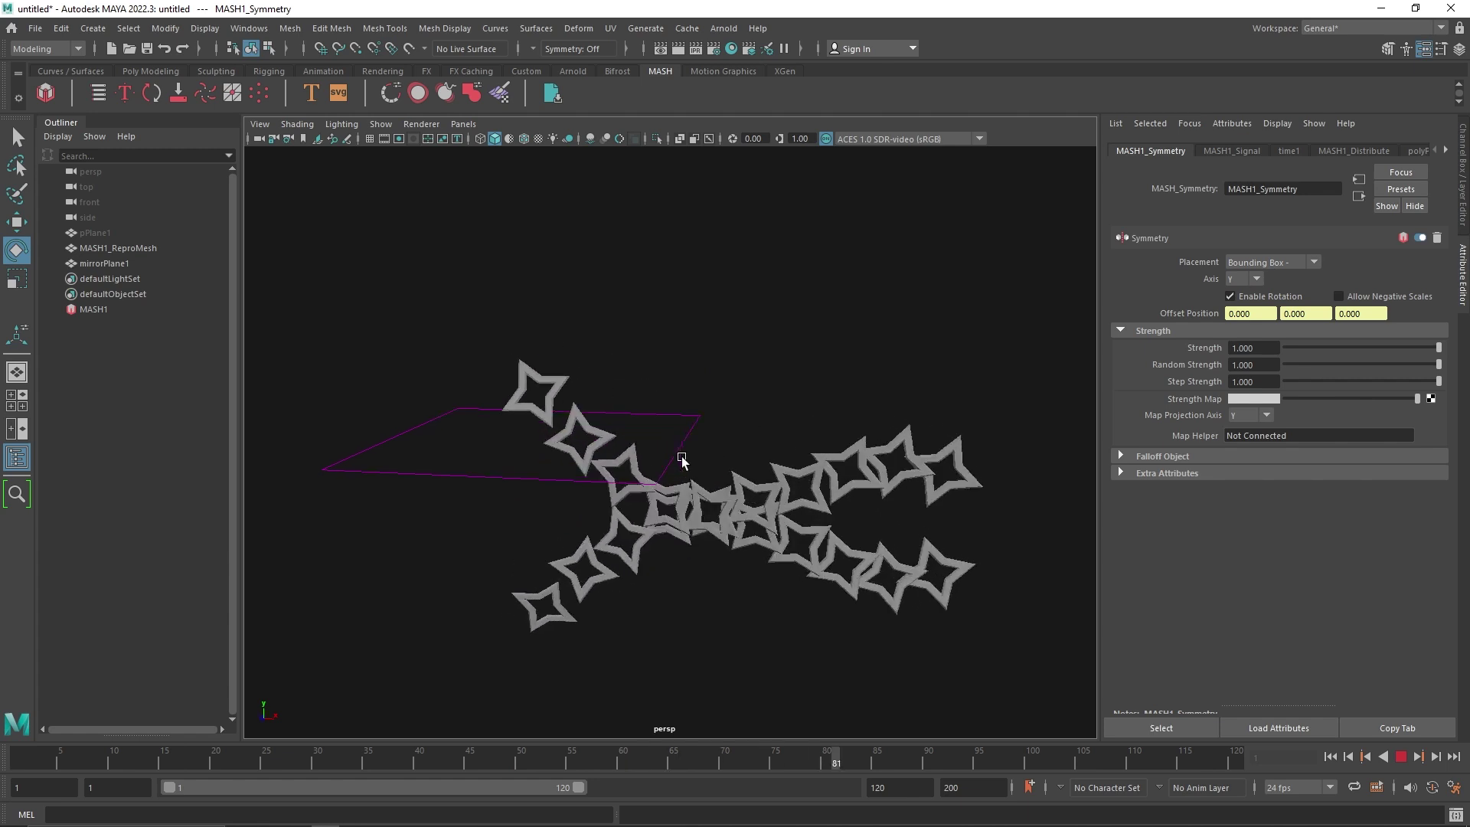
{"action": "left_click", "coordinate": [1264, 263]}
{"action": "left_click", "coordinate": [1252, 282]}
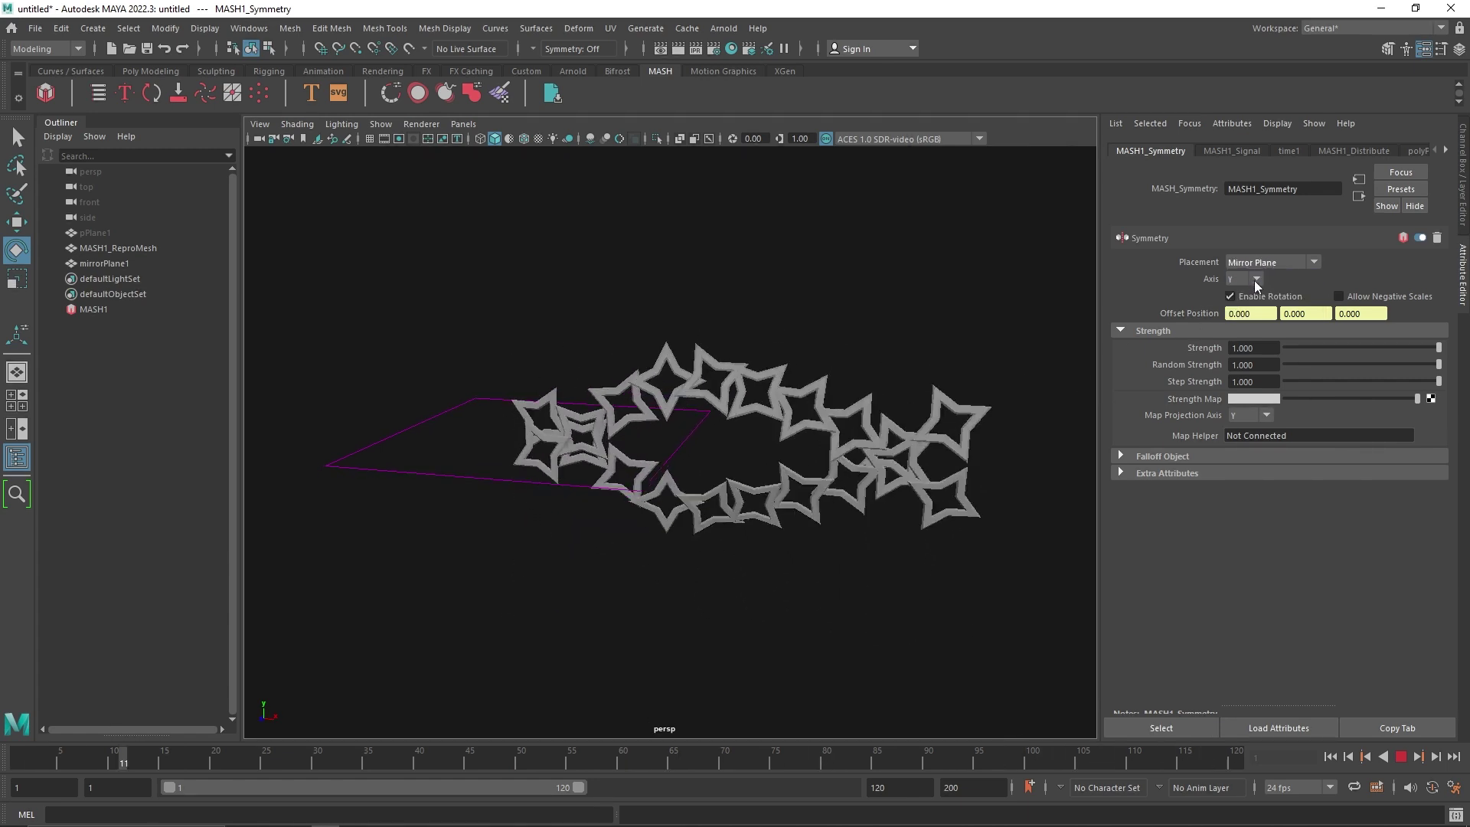
Set the Symmetry node's axis to Z and raise the Signal node's Rotation Y to 180.
{"action": "left_click", "coordinate": [1254, 279]}
{"action": "left_click", "coordinate": [1250, 326]}
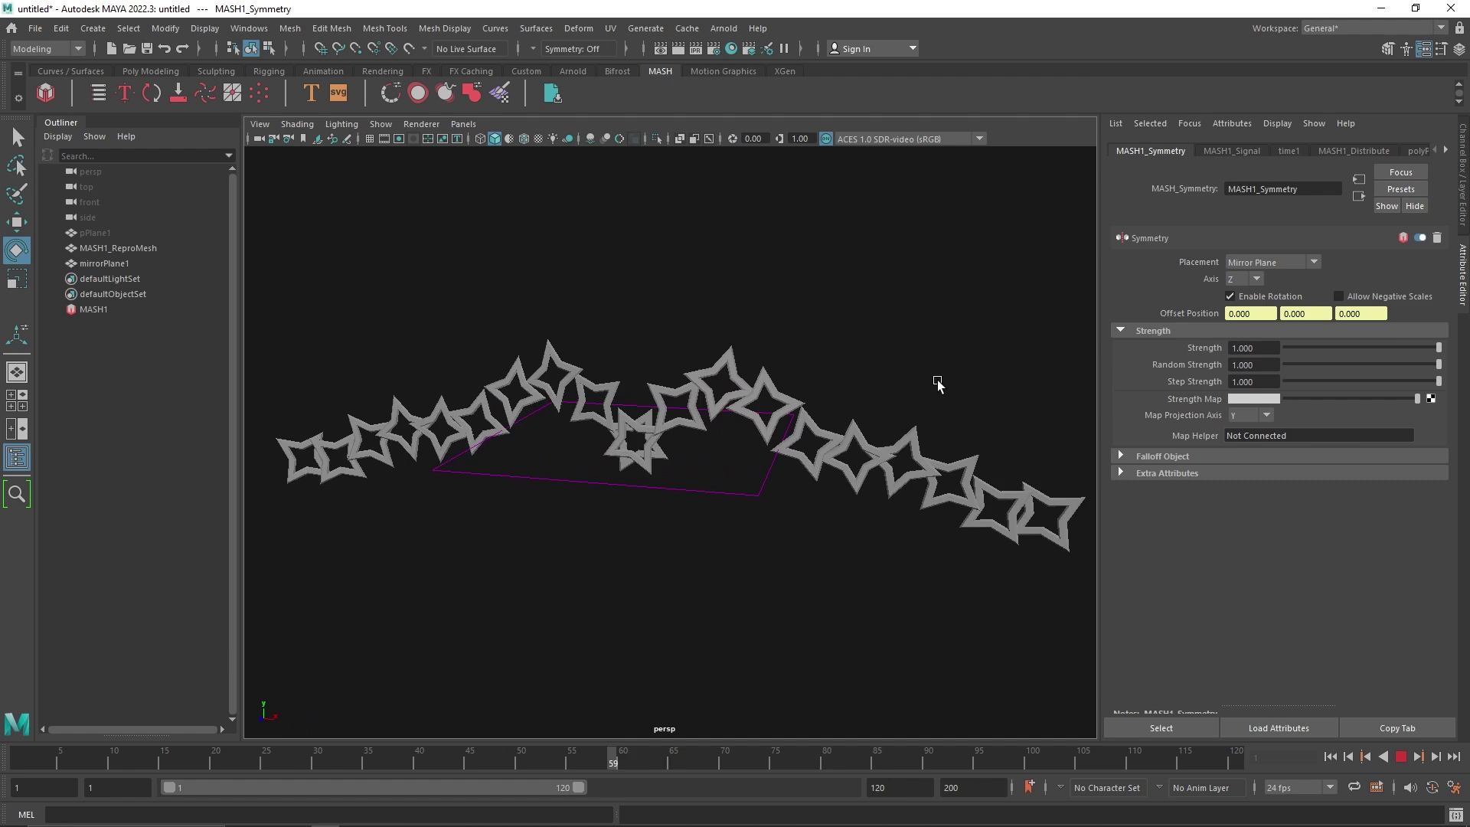
{"action": "mouse_move", "coordinate": [1439, 348]}
{"action": "left_mouse_down"}
{"action": "mouse_move", "coordinate": [1279, 353]}
{"action": "mouse_move", "coordinate": [1443, 360]}
{"action": "left_mouse_up"}
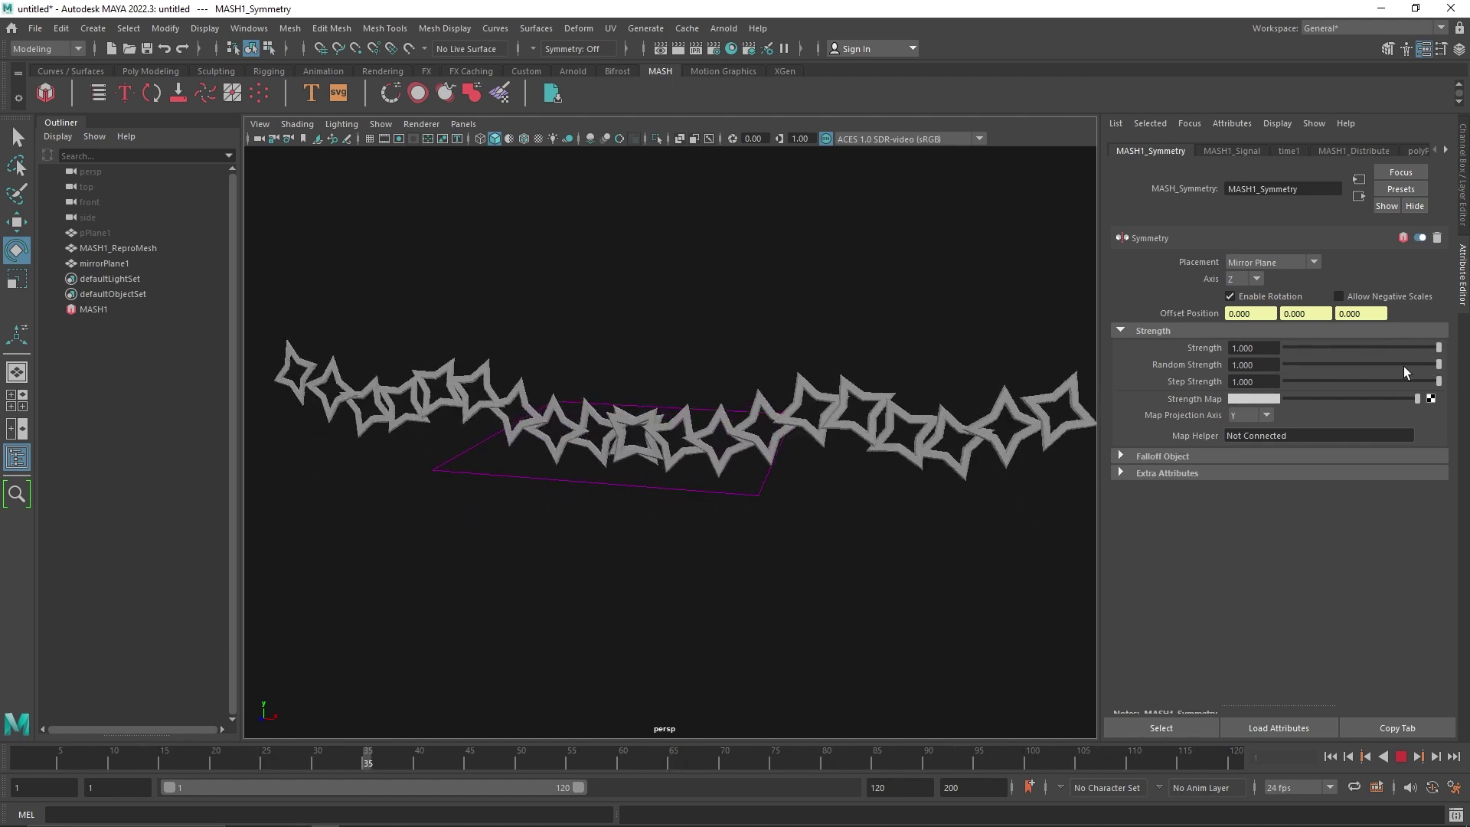
{"action": "left_click", "coordinate": [1253, 153]}
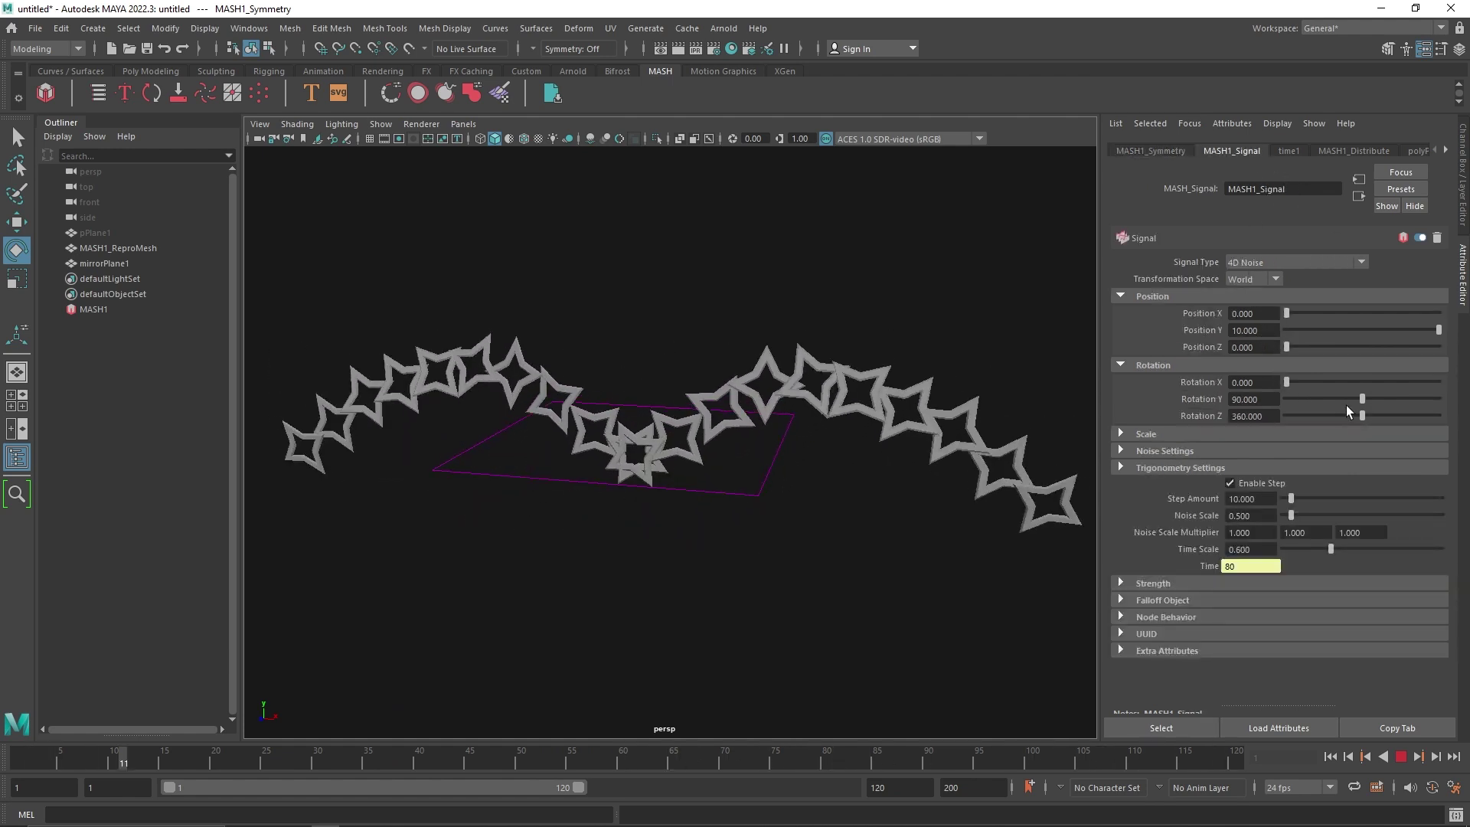
{"action": "left_click_drag", "start_coordinate": [1362, 399], "coordinate": [1443, 399]}
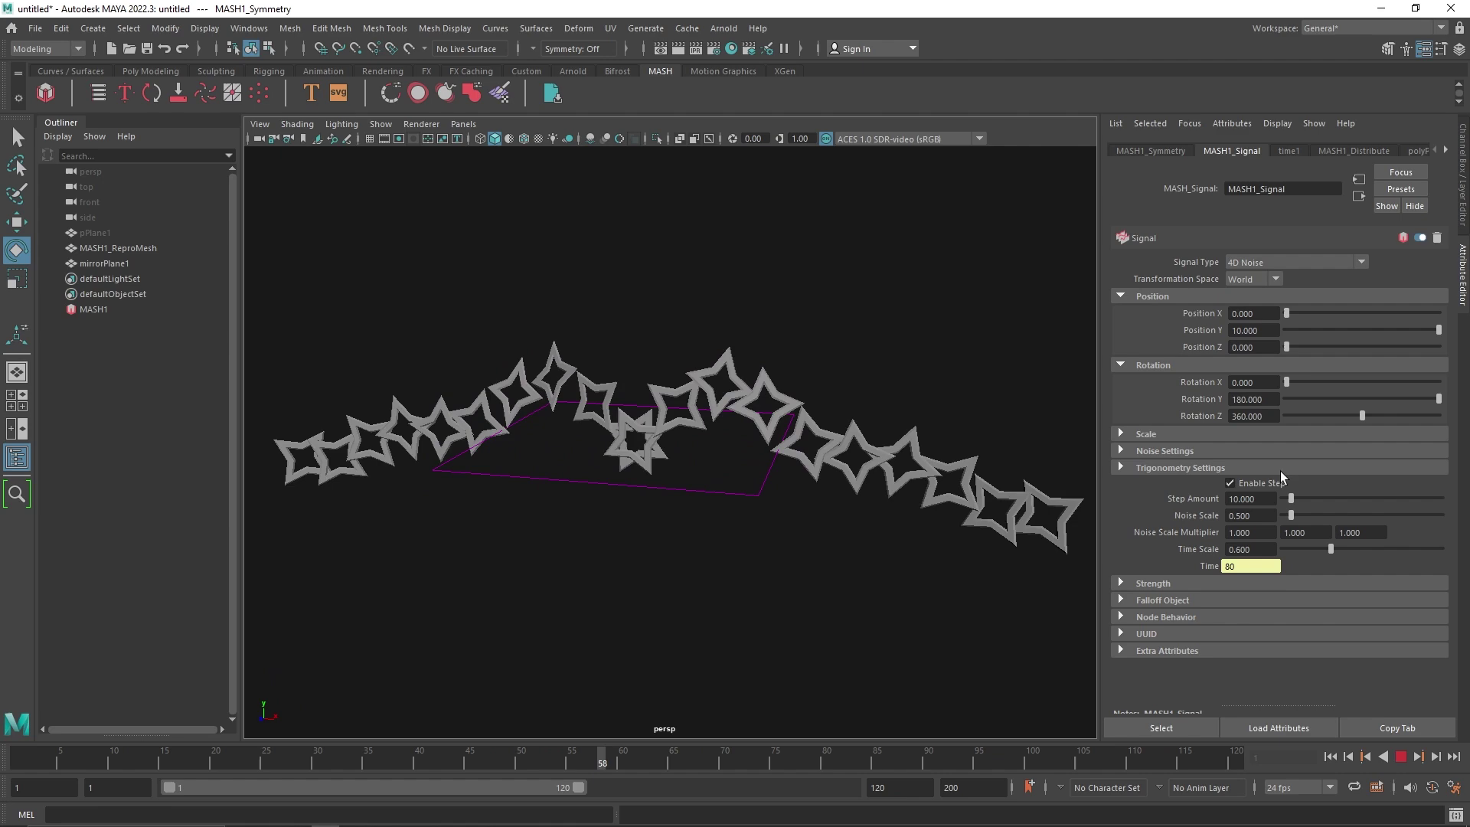
Set the Distribute node's Number of Points to 40 and its Distance X to 15.
{"action": "left_click", "coordinate": [1350, 152]}
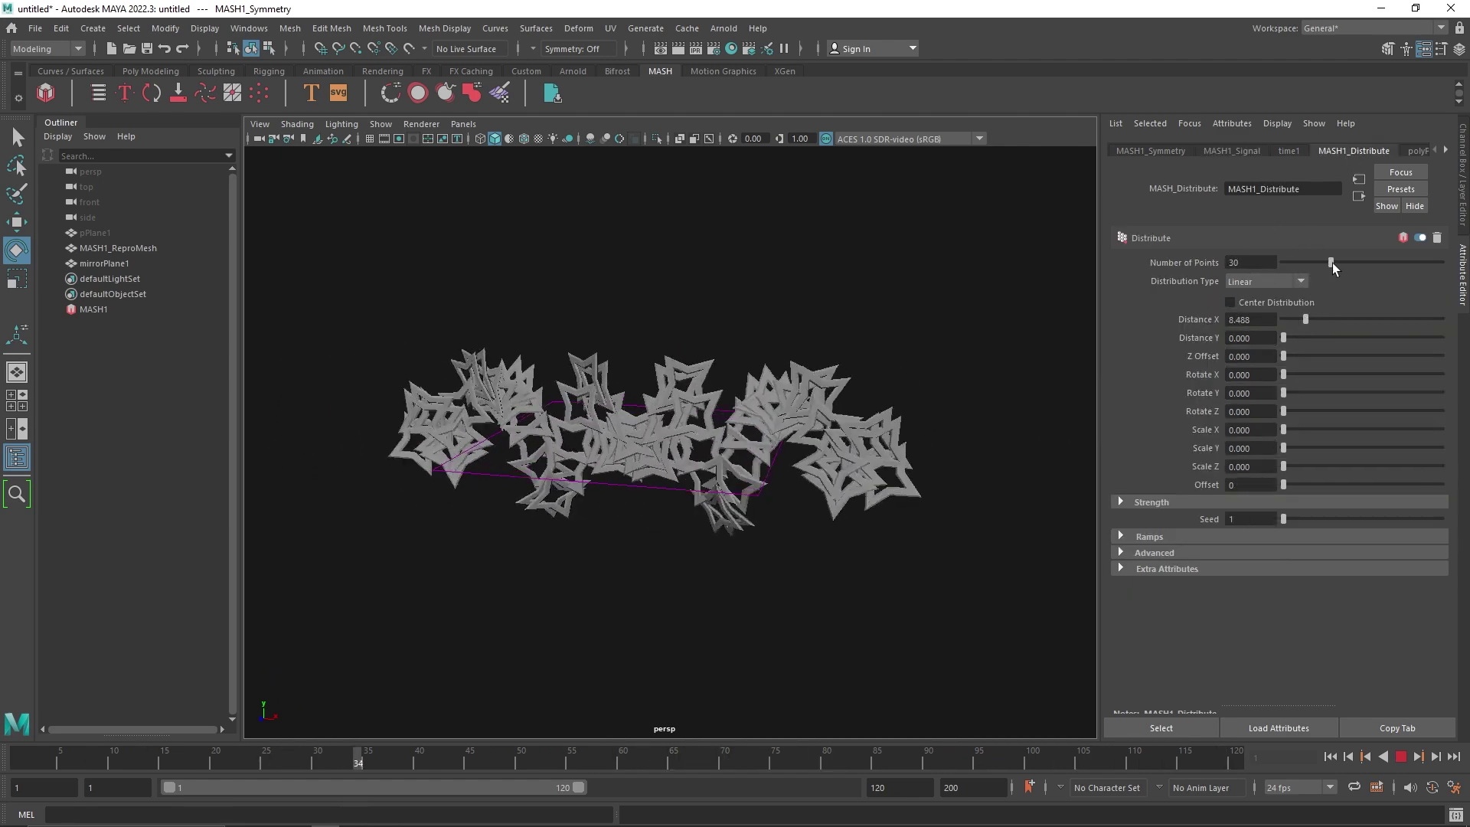
{"action": "left_click_drag", "start_coordinate": [1334, 262], "coordinate": [1179, 253]}
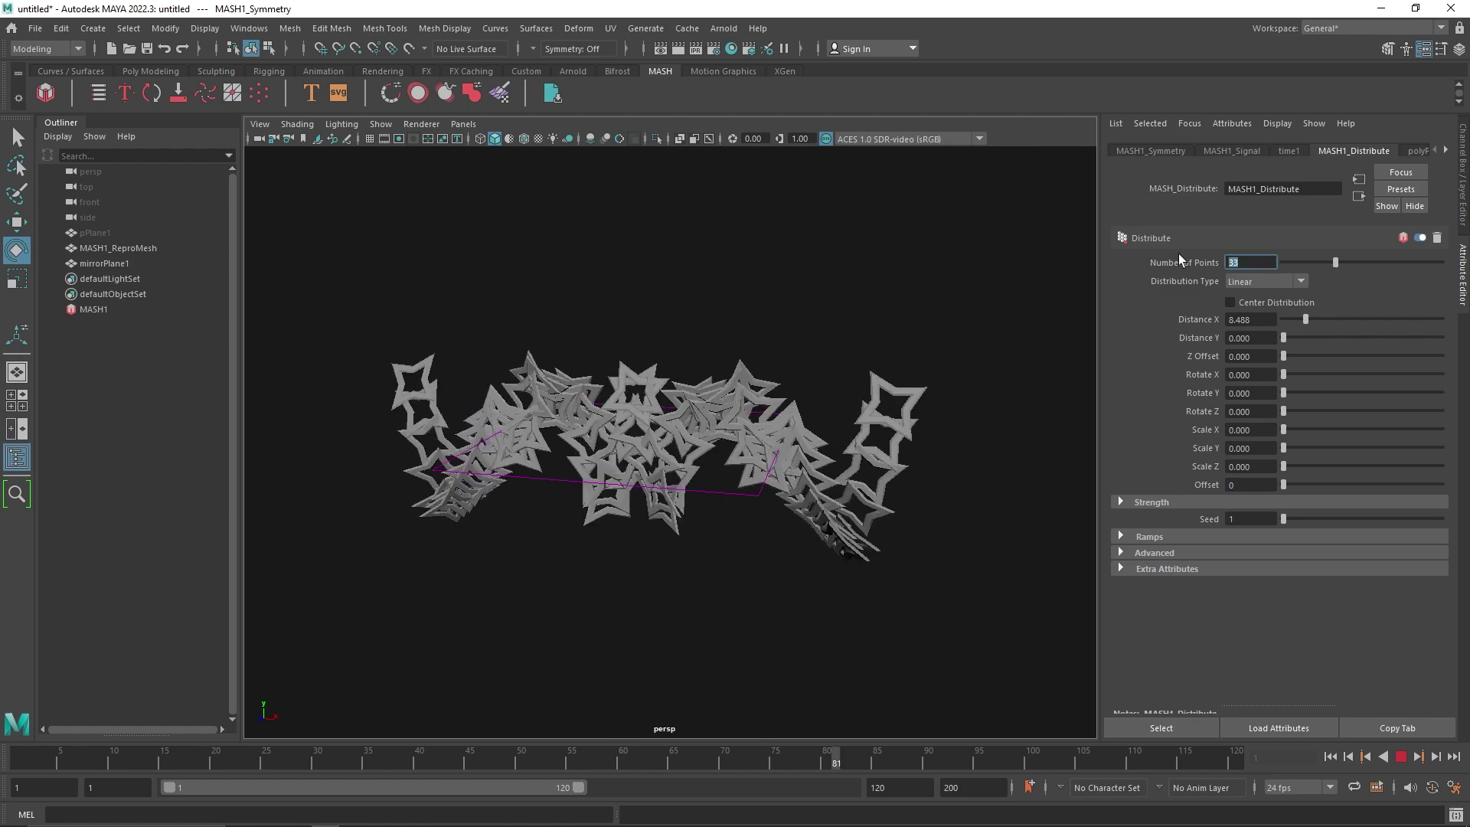
{"action": "type", "text": "40"}
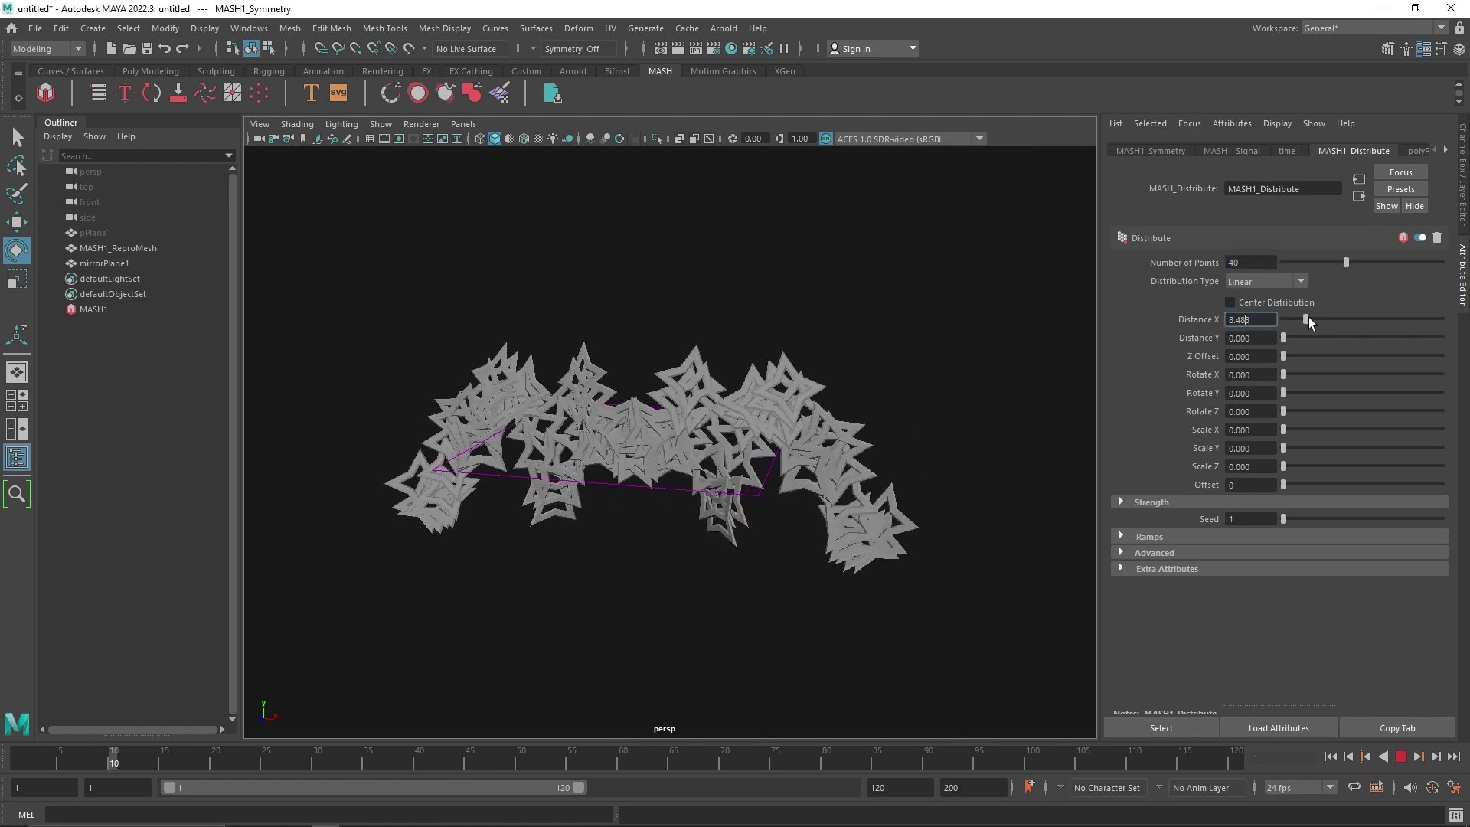
{"action": "left_click_drag", "start_coordinate": [1308, 317], "coordinate": [1319, 318]}
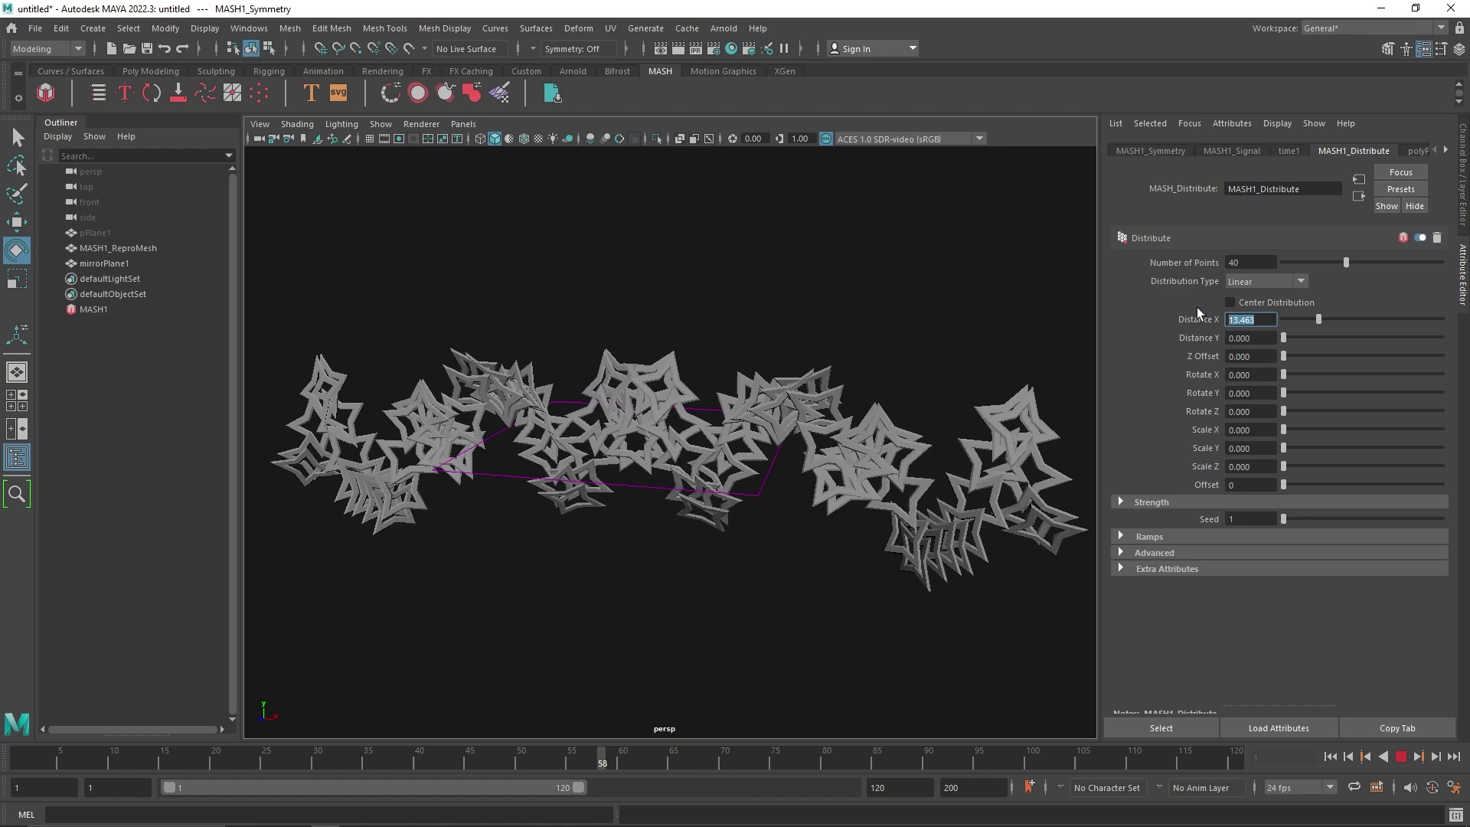
{"action": "type", "text": "15"}
{"action": "key", "text": "Return"}
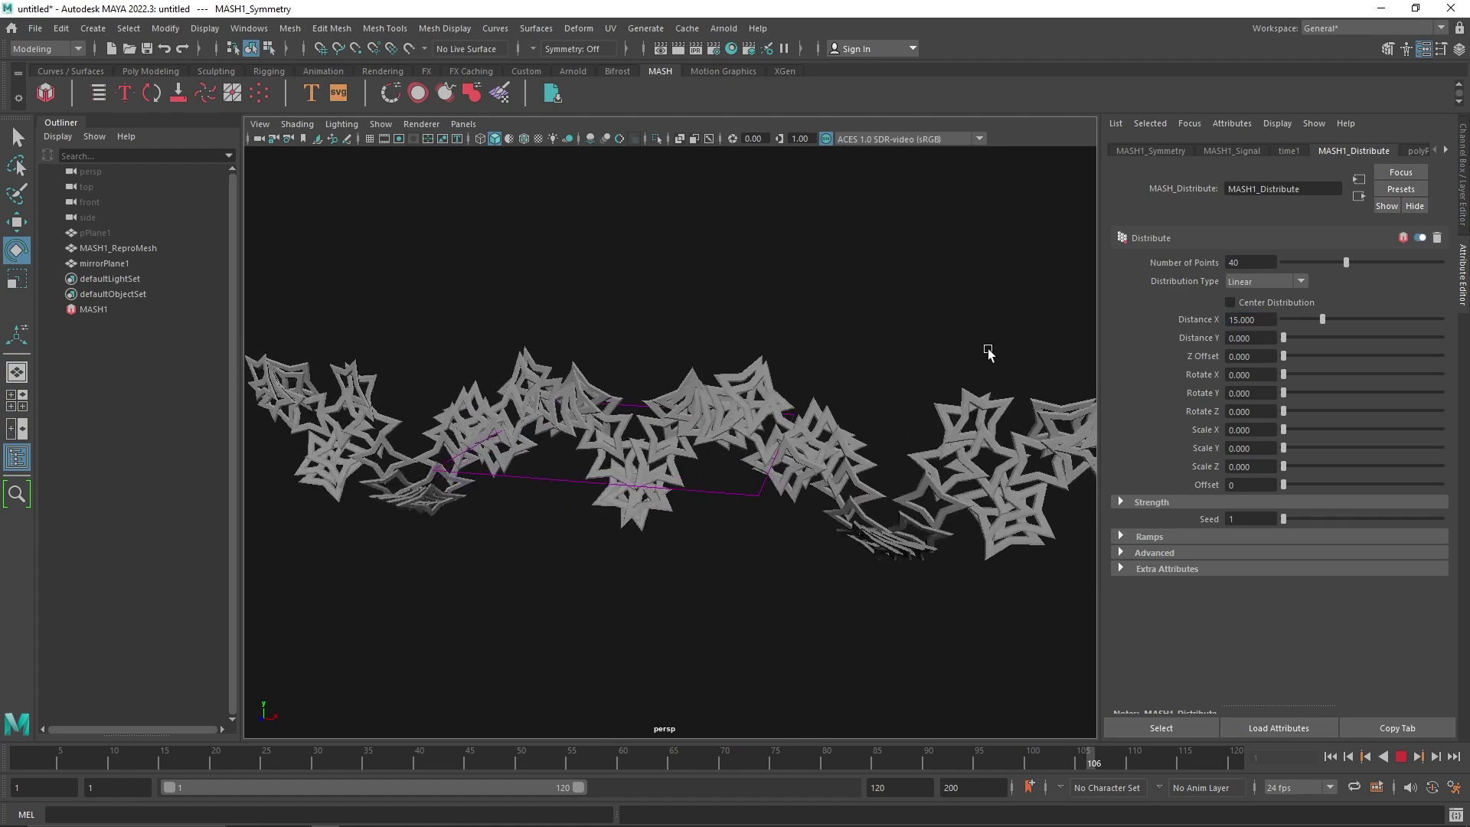
Set the Signal node's Position Z to 20 so the star chain also waves in depth.
{"action": "left_click_drag", "start_coordinate": [989, 350], "coordinate": [872, 359], "text": "alt"}
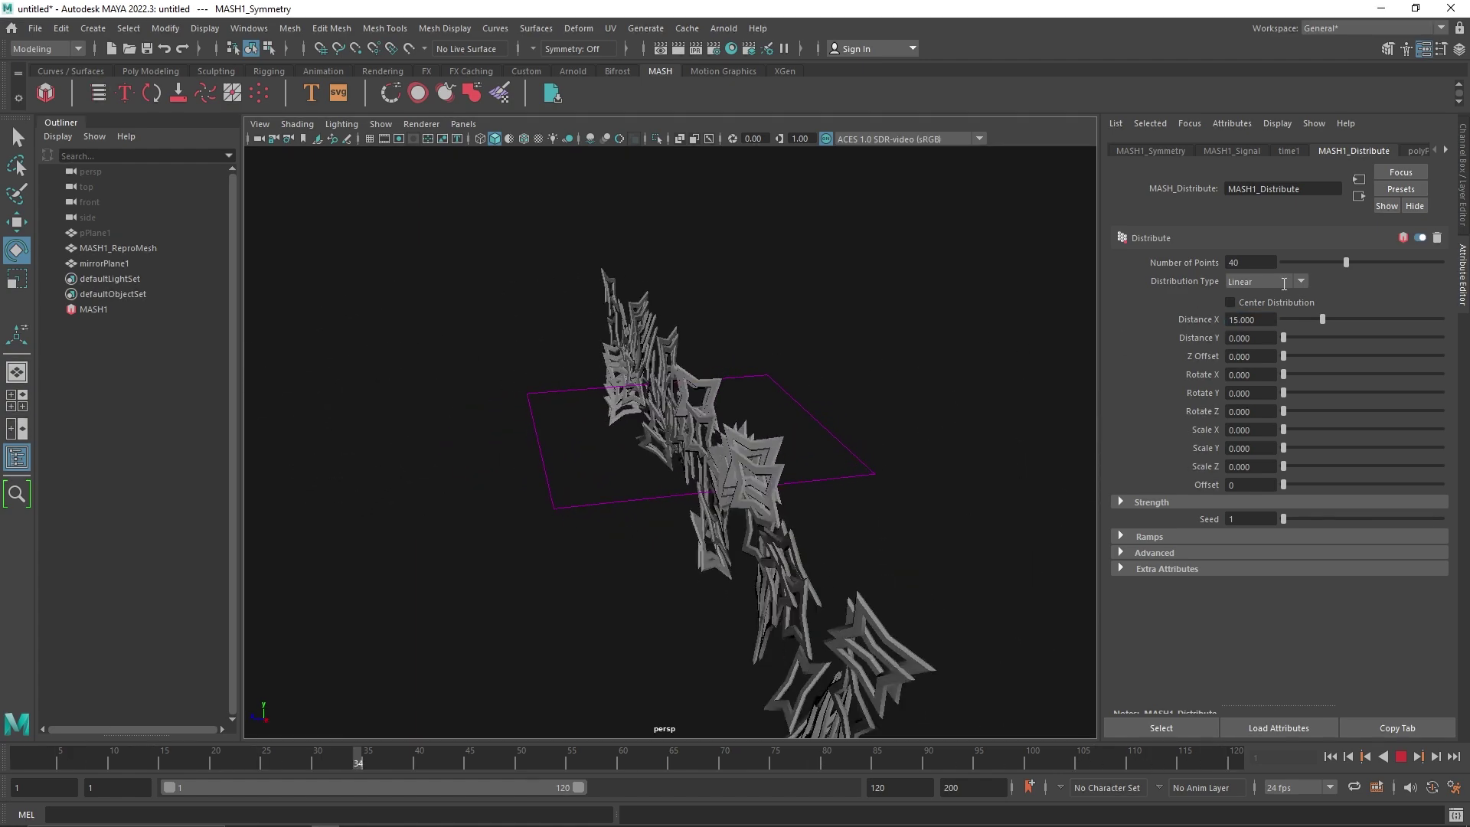
{"action": "left_click", "coordinate": [1230, 151]}
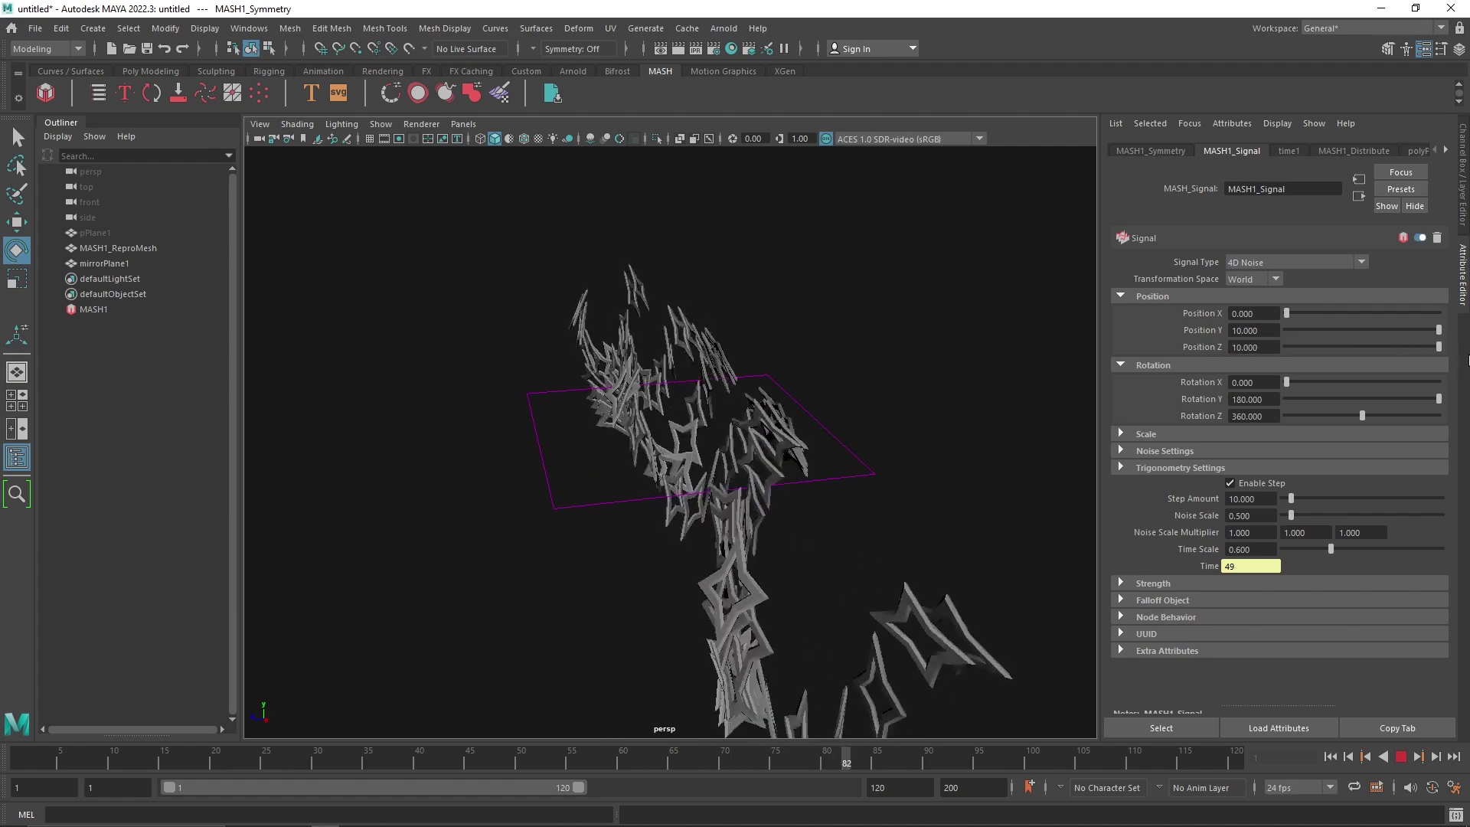
{"action": "double_click", "coordinate": [1254, 347]}
{"action": "type", "text": "20"}
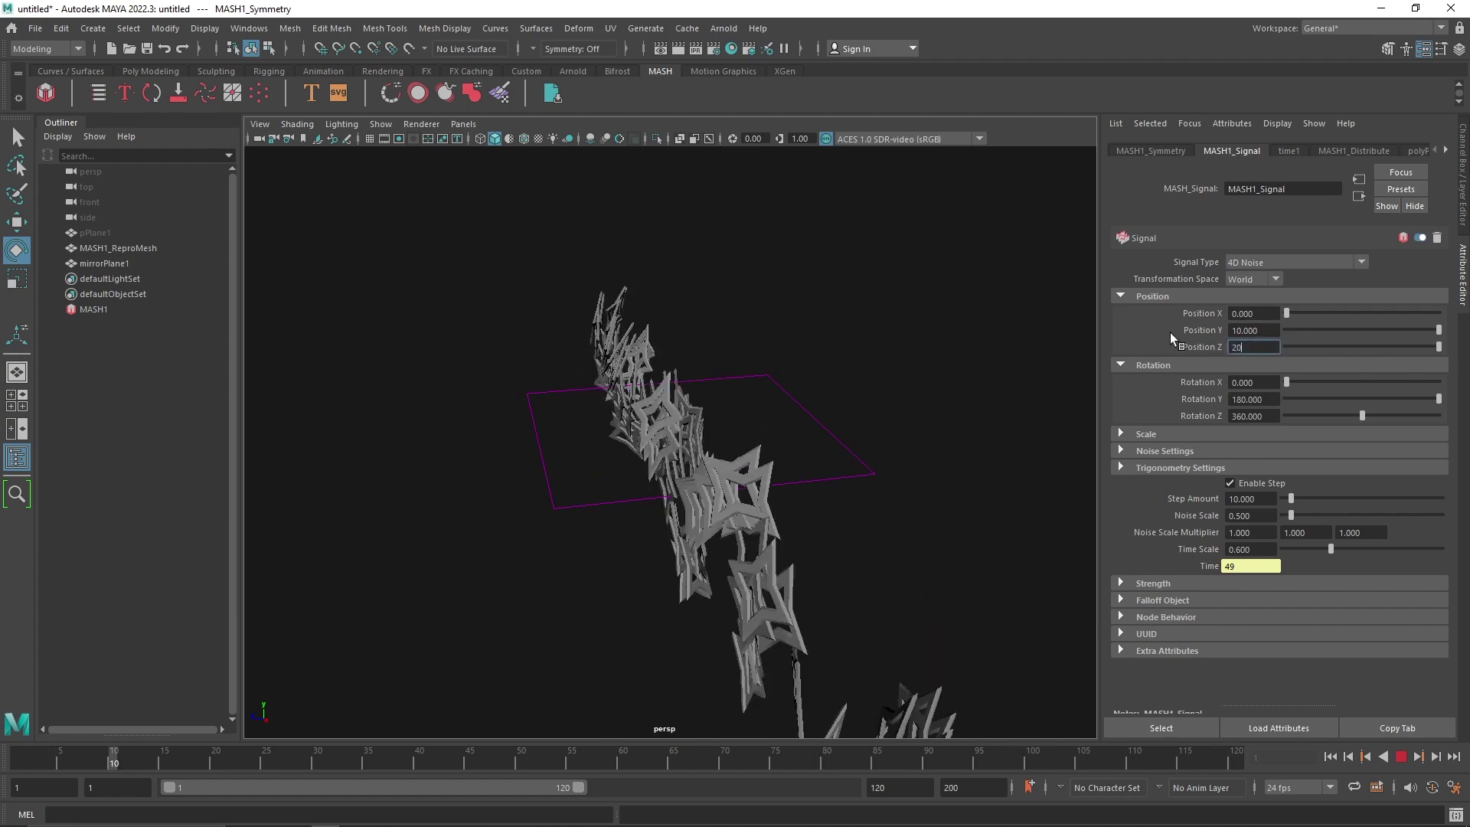
{"action": "key", "text": "Return"}
Extend the animation's playback range to end at frame 200.
{"action": "left_click_drag", "start_coordinate": [902, 416], "coordinate": [781, 422], "text": "alt"}
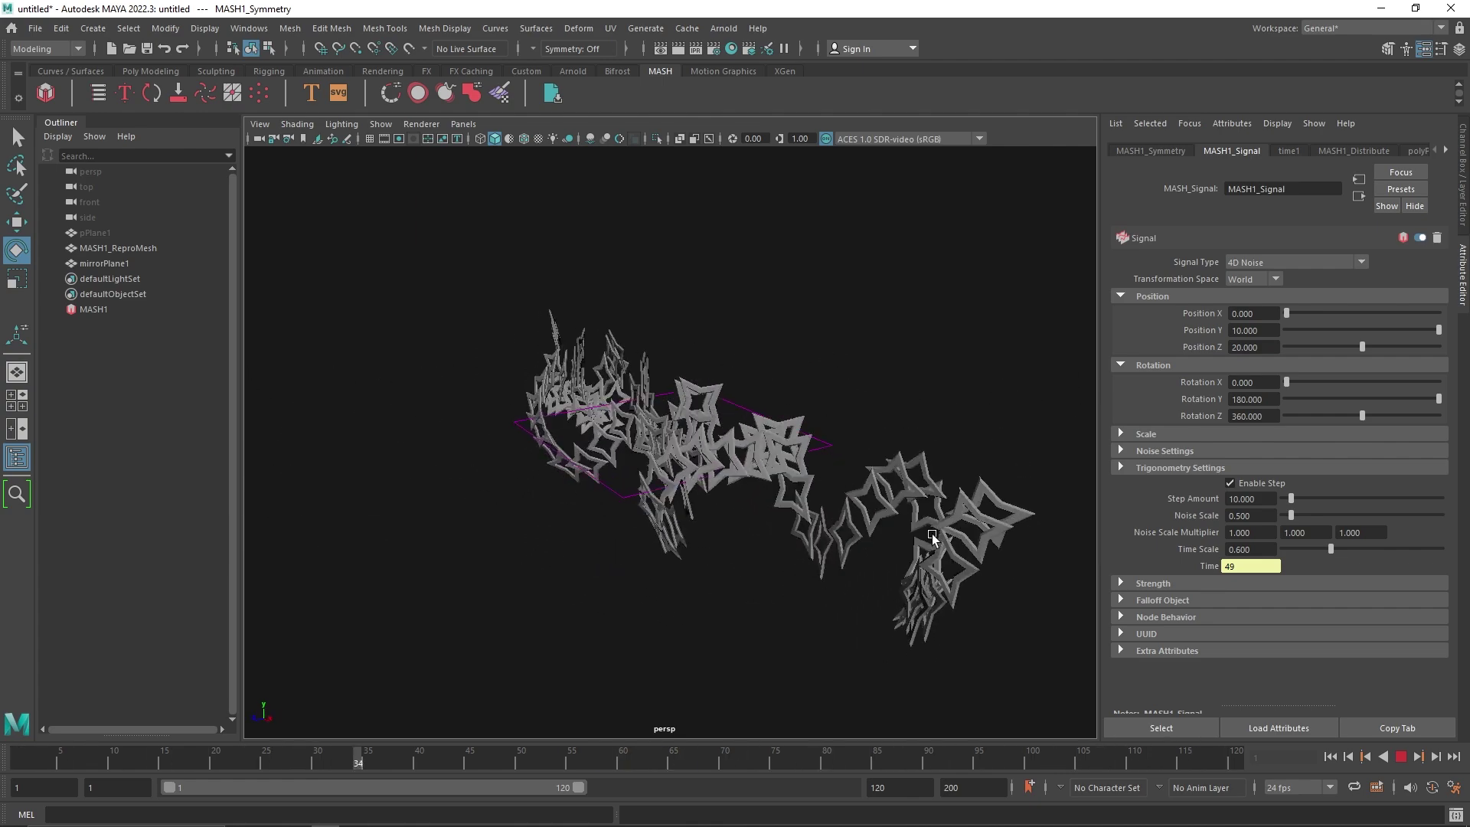
{"action": "left_click_drag", "start_coordinate": [586, 787], "coordinate": [850, 787]}
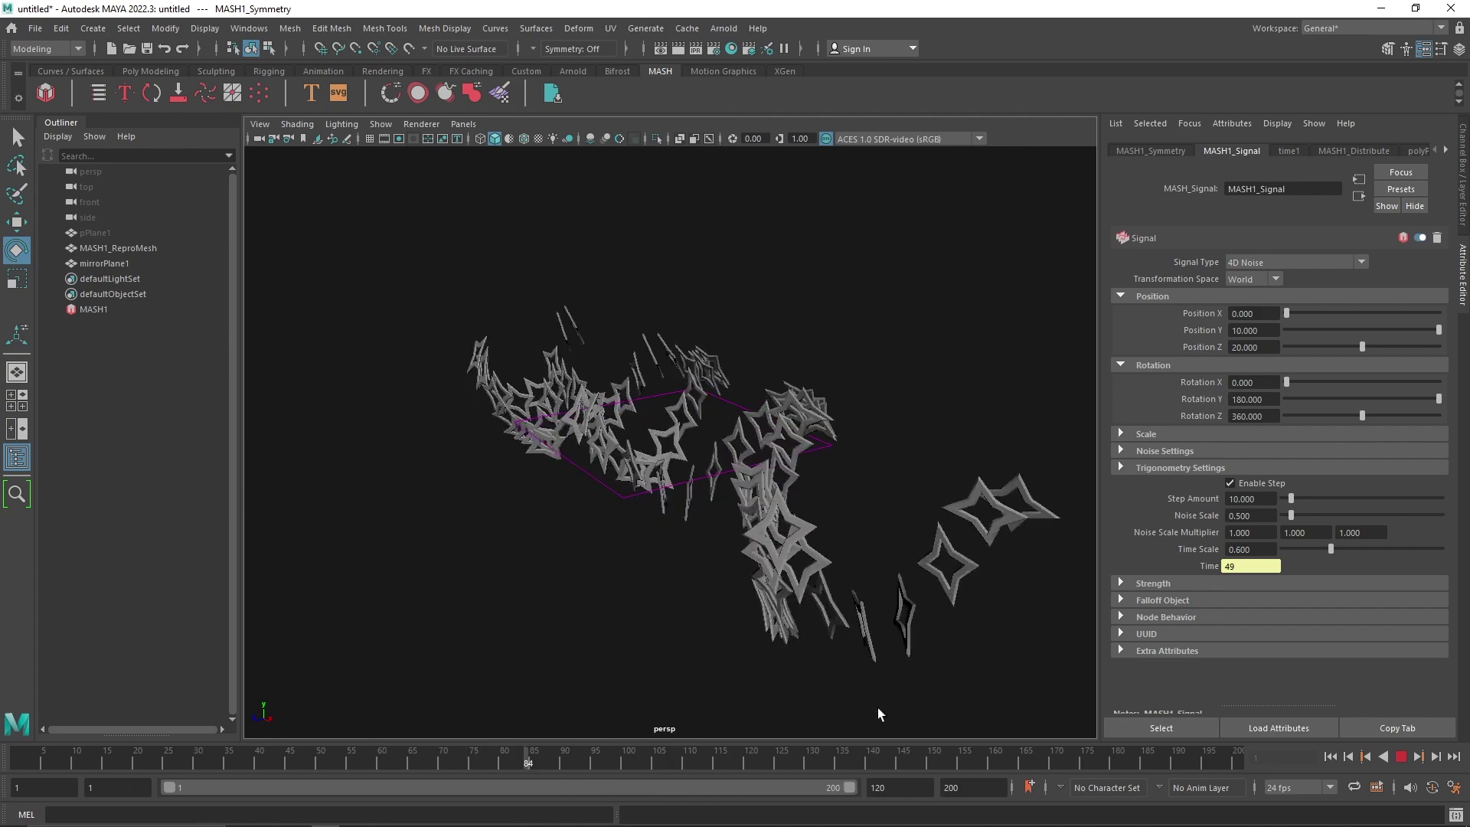
{"action": "left_click_drag", "start_coordinate": [785, 497], "coordinate": [897, 484], "text": "alt"}
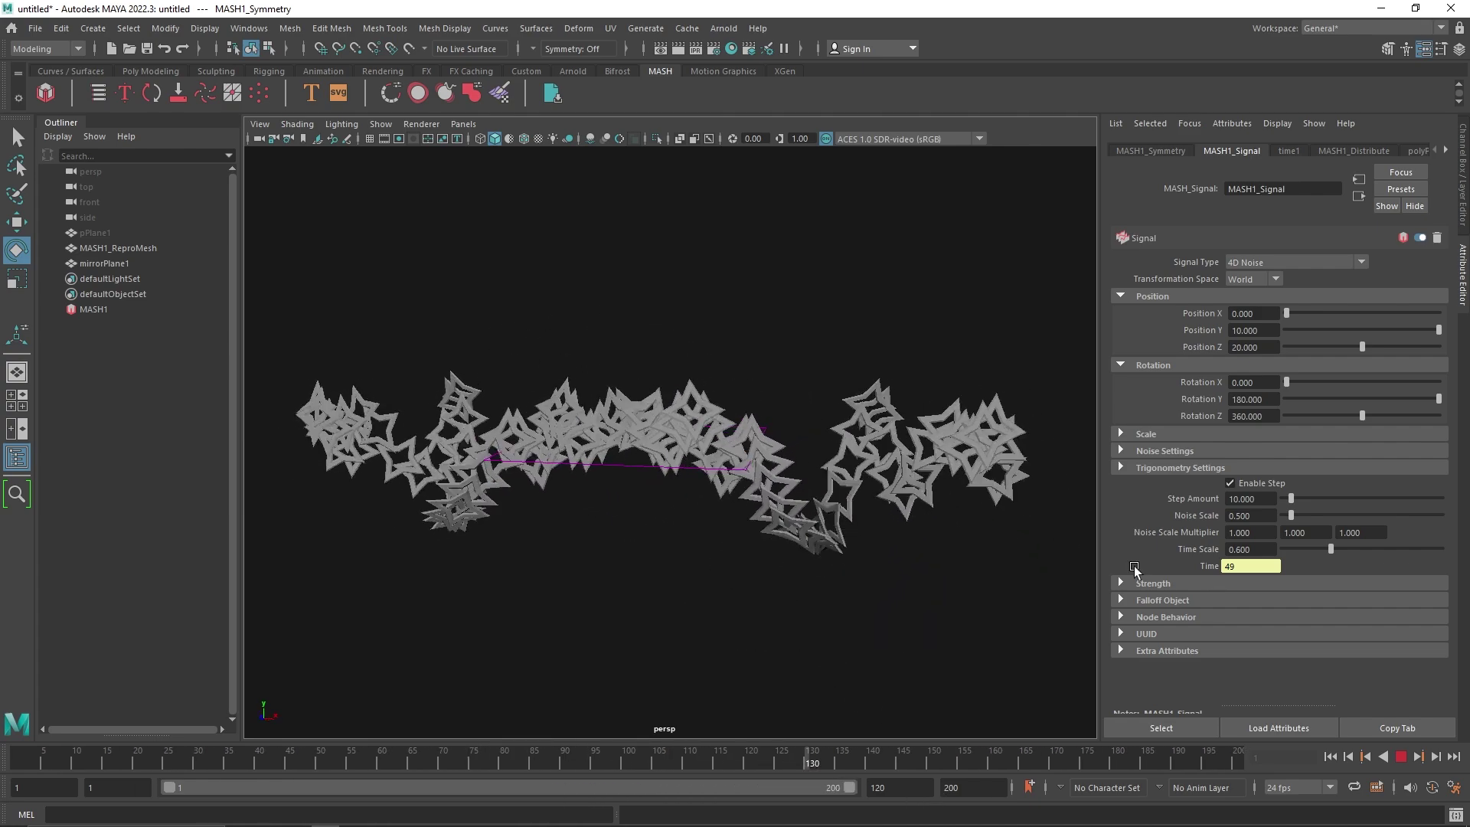
Set the Signal node's Time Scale to 0.5 and its Rotation Y to 360.
{"action": "left_click_drag", "start_coordinate": [1257, 546], "coordinate": [1193, 542]}
{"action": "type", "text": "0.5"}
{"action": "key", "text": "Return"}
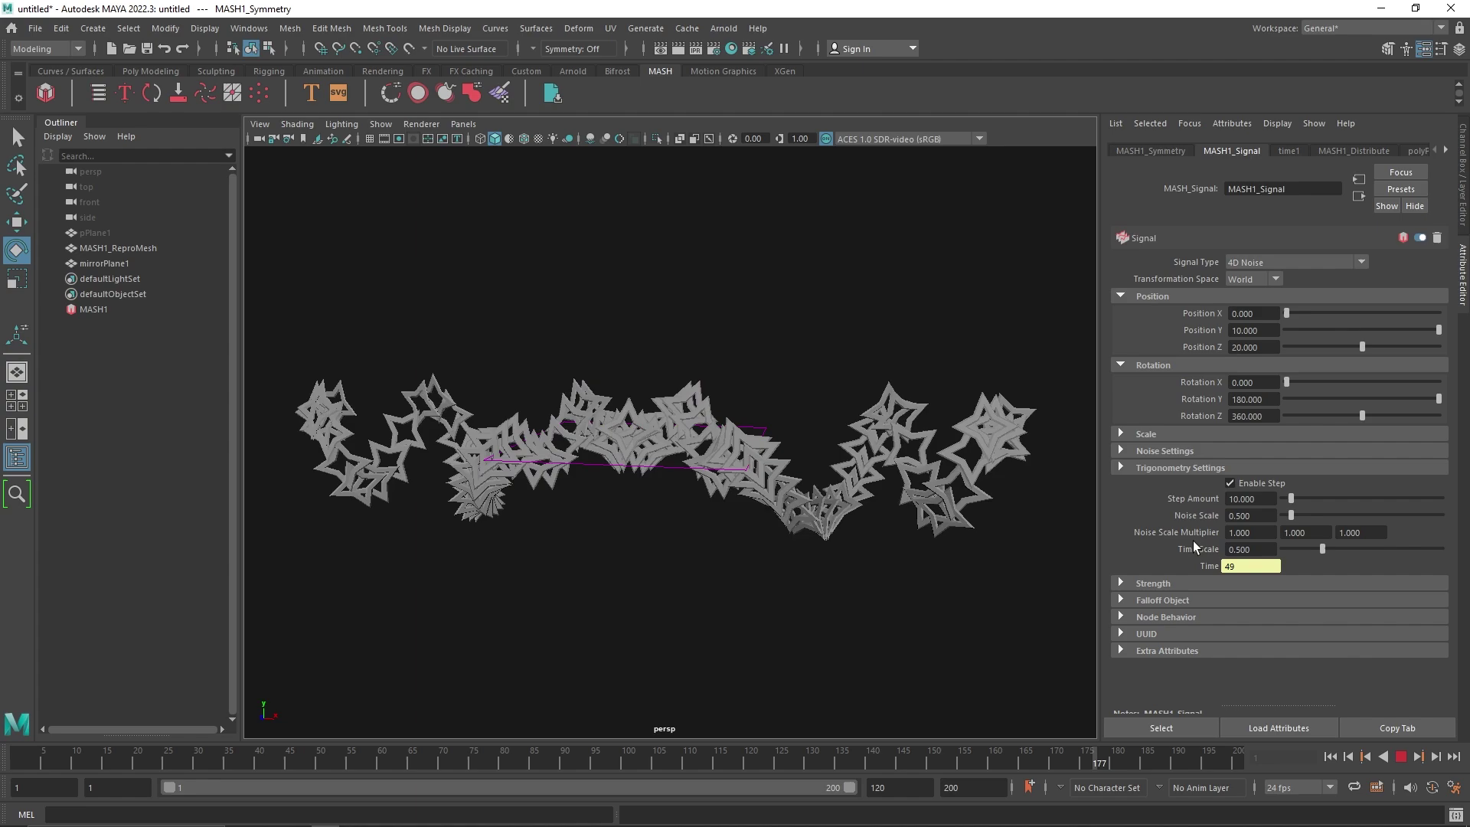
{"action": "left_click_drag", "start_coordinate": [952, 560], "coordinate": [867, 563], "text": "alt"}
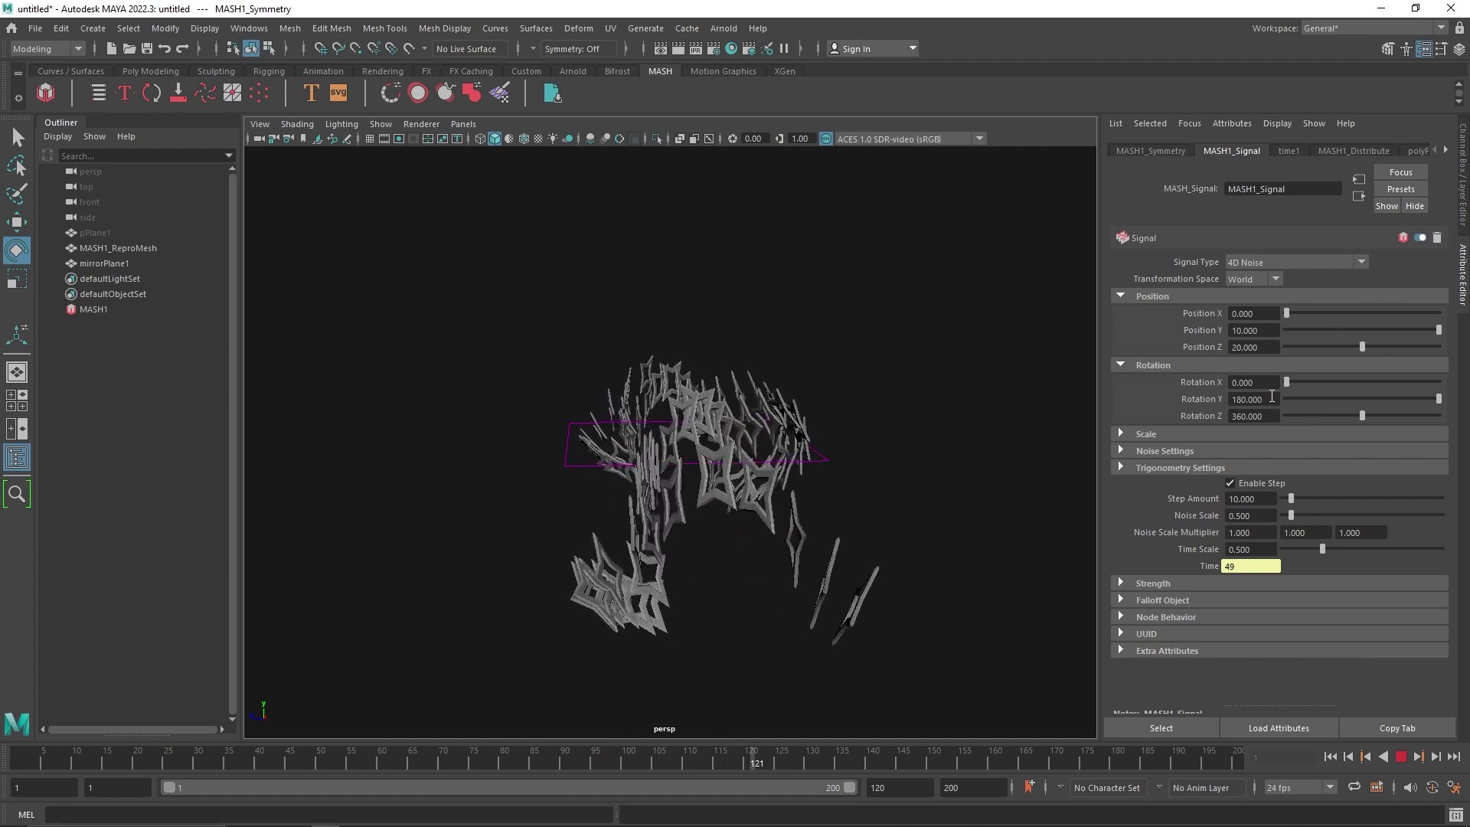
{"action": "left_click_drag", "start_coordinate": [1271, 399], "coordinate": [1187, 385]}
{"action": "type", "text": "360"}
{"action": "key", "text": "Return"}
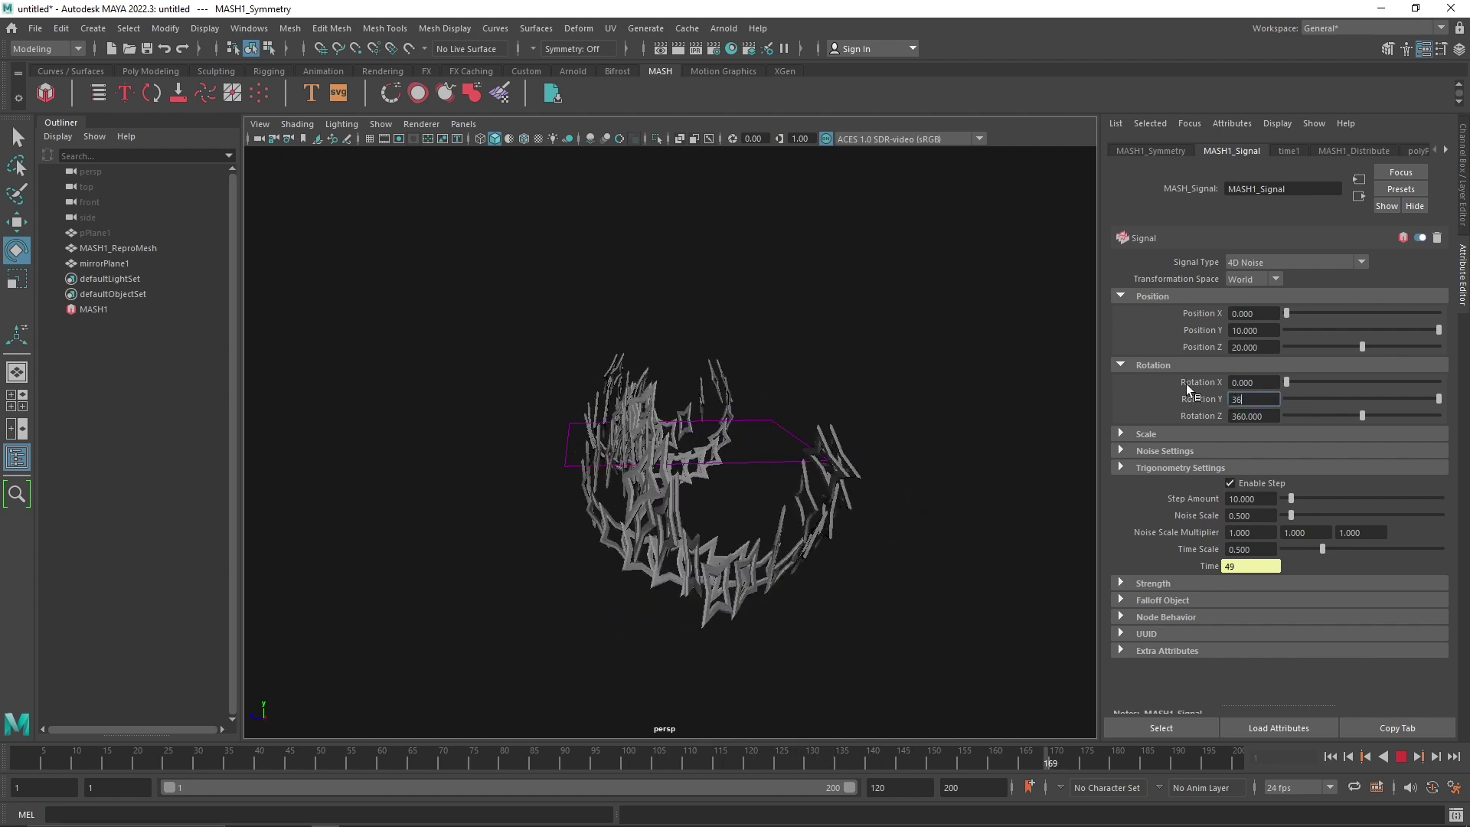
Reduce the Distribute node's Number of Points to 20 and set Distance X to 15.
{"action": "left_click_drag", "start_coordinate": [841, 508], "coordinate": [970, 543], "text": "alt"}
{"action": "left_click", "coordinate": [1331, 150]}
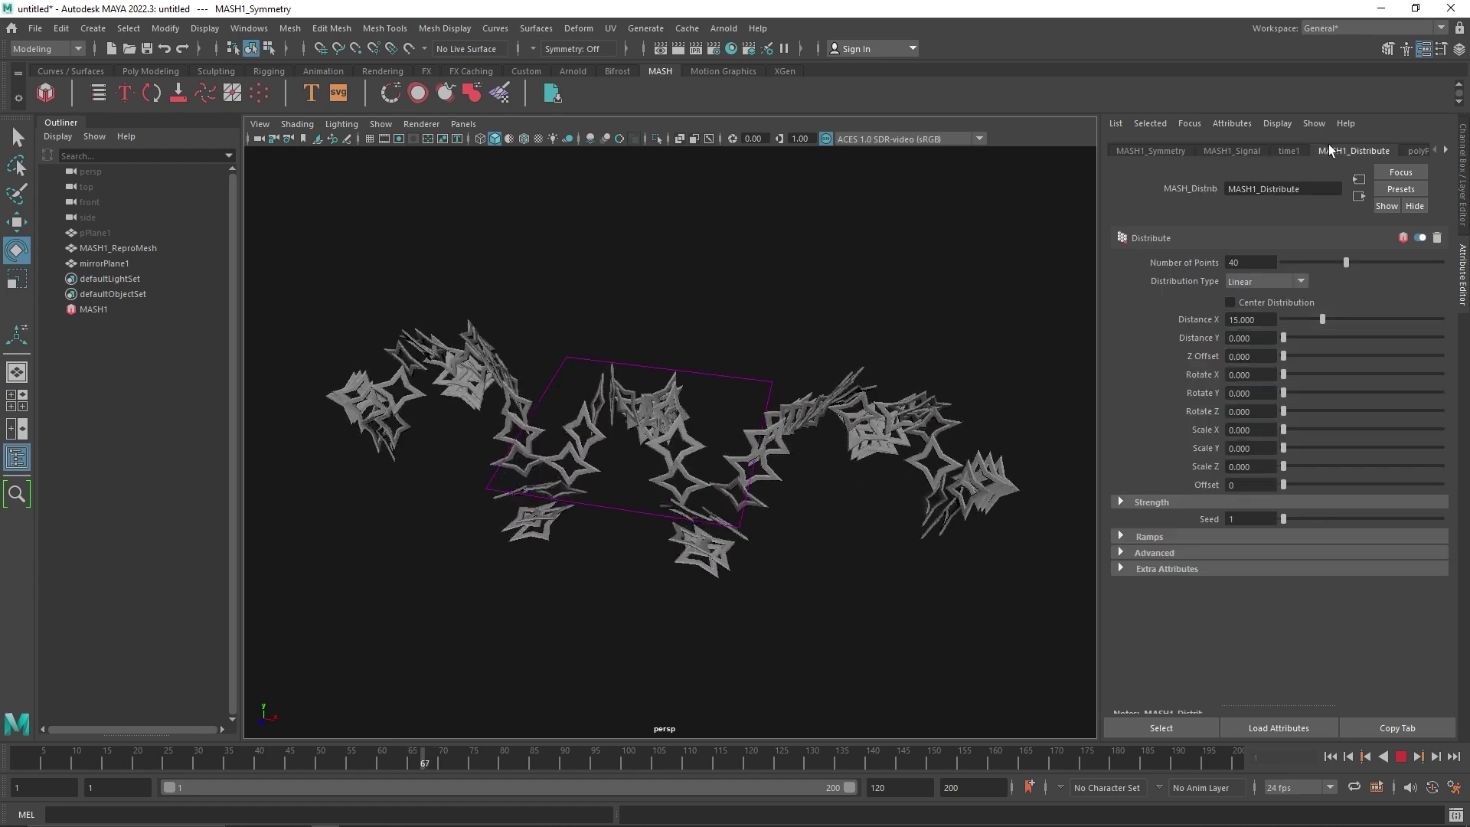
{"action": "mouse_move", "coordinate": [1326, 320]}
{"action": "left_mouse_down"}
{"action": "mouse_move", "coordinate": [1341, 320]}
{"action": "mouse_move", "coordinate": [1326, 320]}
{"action": "left_mouse_up"}
{"action": "left_click_drag", "start_coordinate": [1242, 262], "coordinate": [1199, 250]}
{"action": "type", "text": "20"}
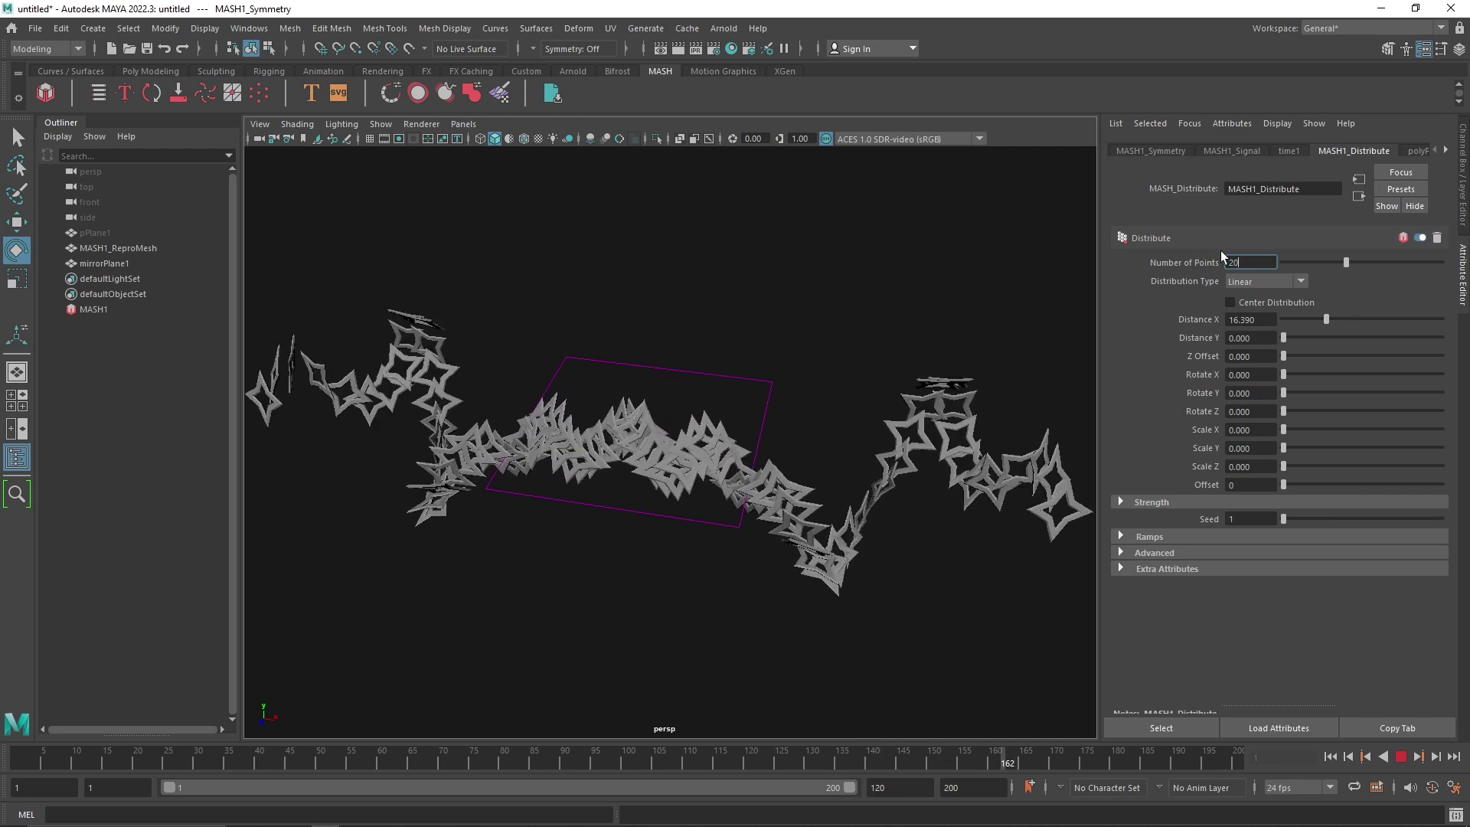
{"action": "key", "text": "Return"}
{"action": "left_click", "coordinate": [1253, 315]}
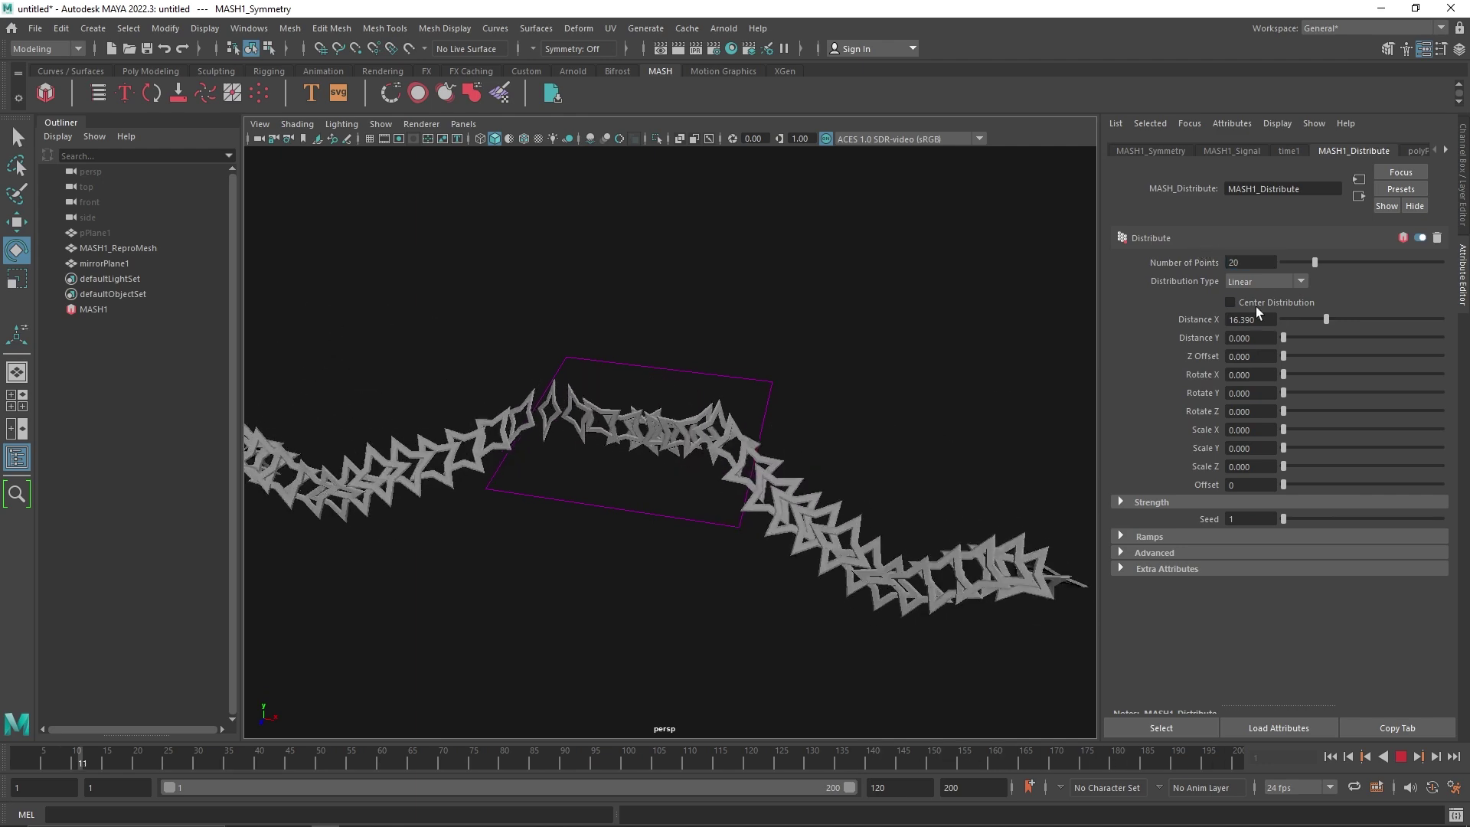
{"action": "type", "text": "15"}
{"action": "key", "text": "Return"}
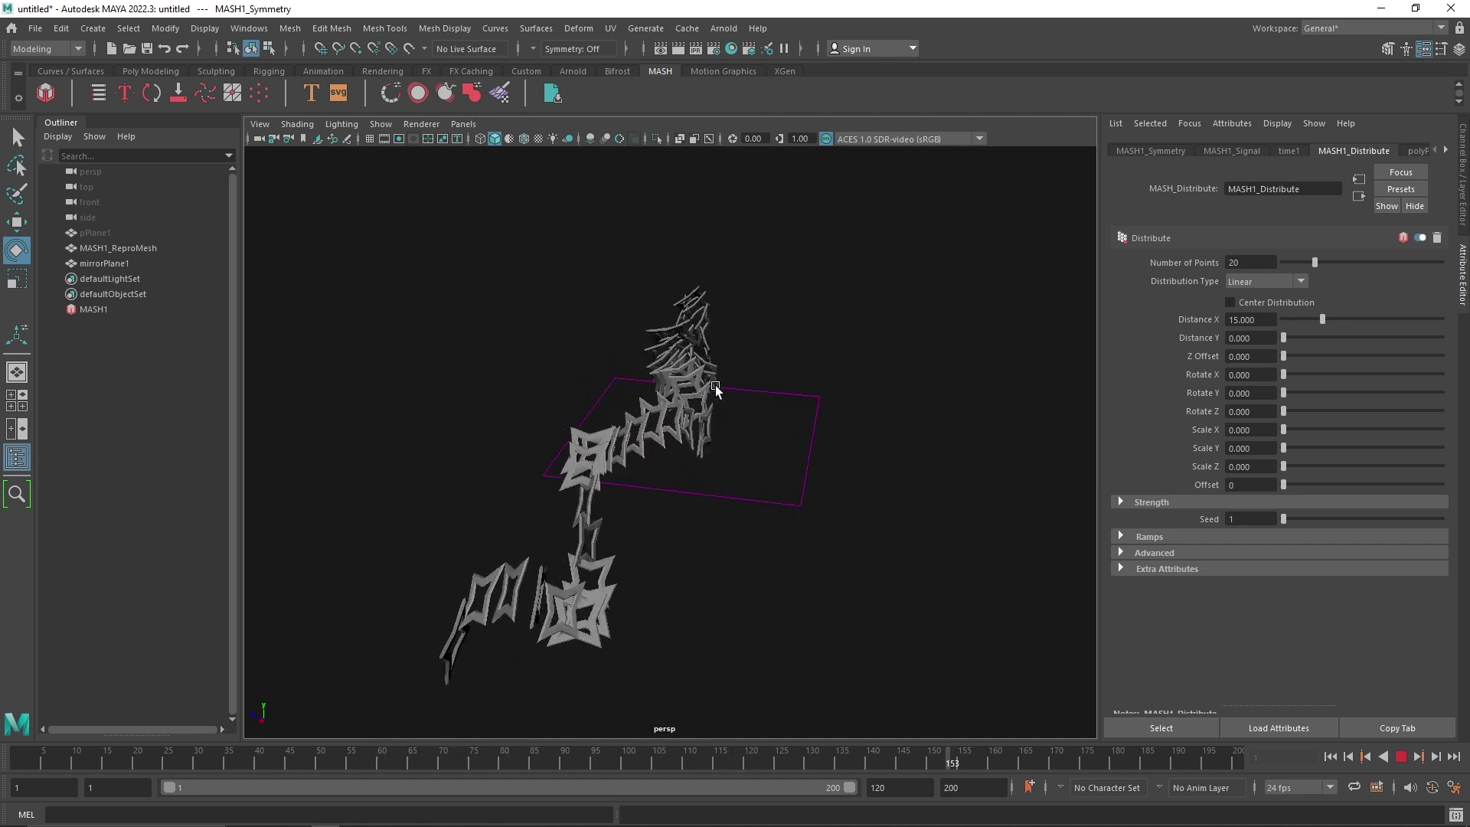
Set the Signal node's Position Y to 20 for a taller wave in the mirrored chain.
{"action": "left_click_drag", "start_coordinate": [686, 410], "coordinate": [902, 383], "text": "alt"}
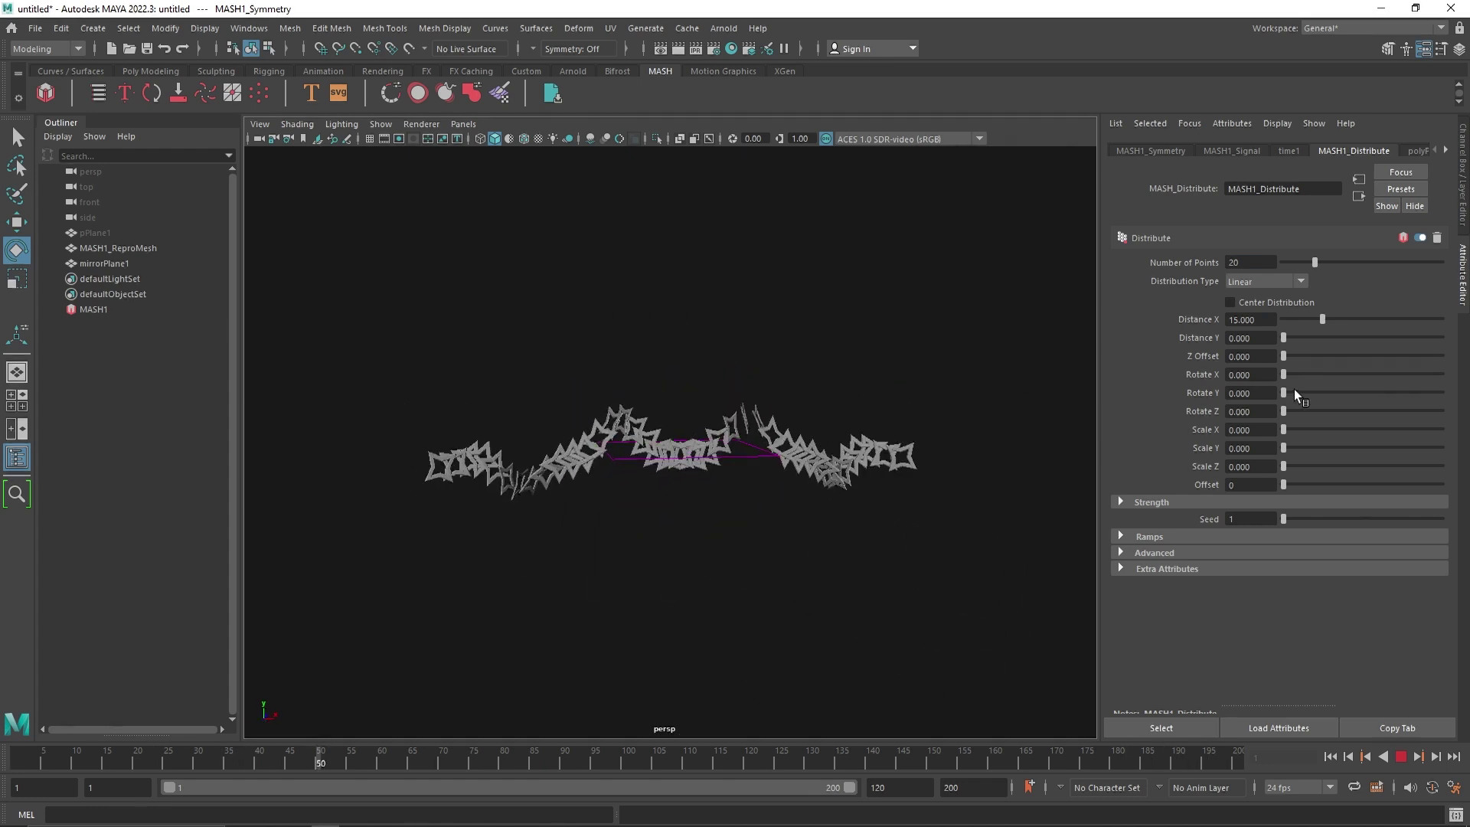
{"action": "left_click", "coordinate": [1235, 151]}
{"action": "left_click", "coordinate": [1177, 152]}
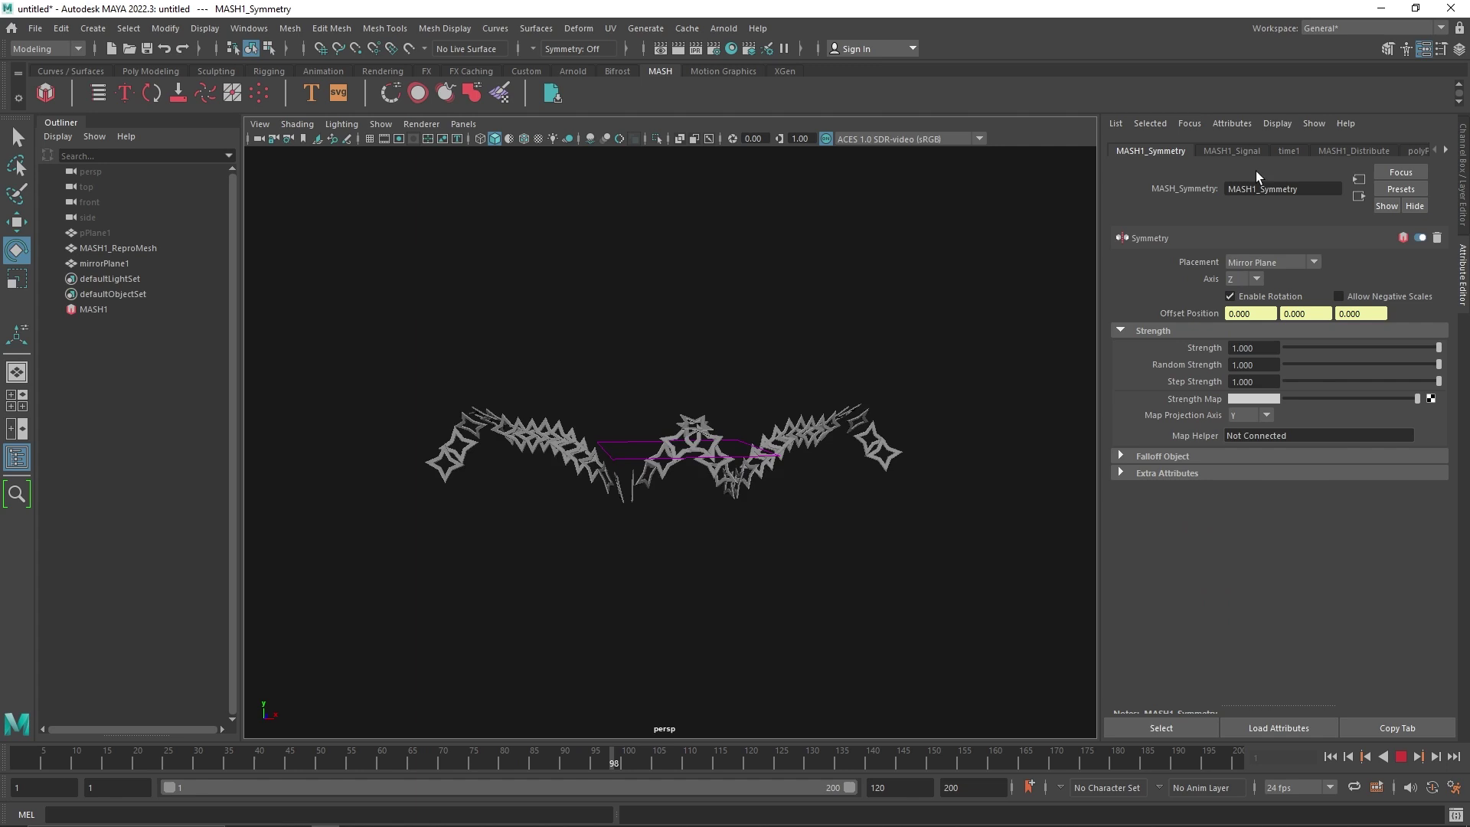
{"action": "left_click", "coordinate": [1234, 151]}
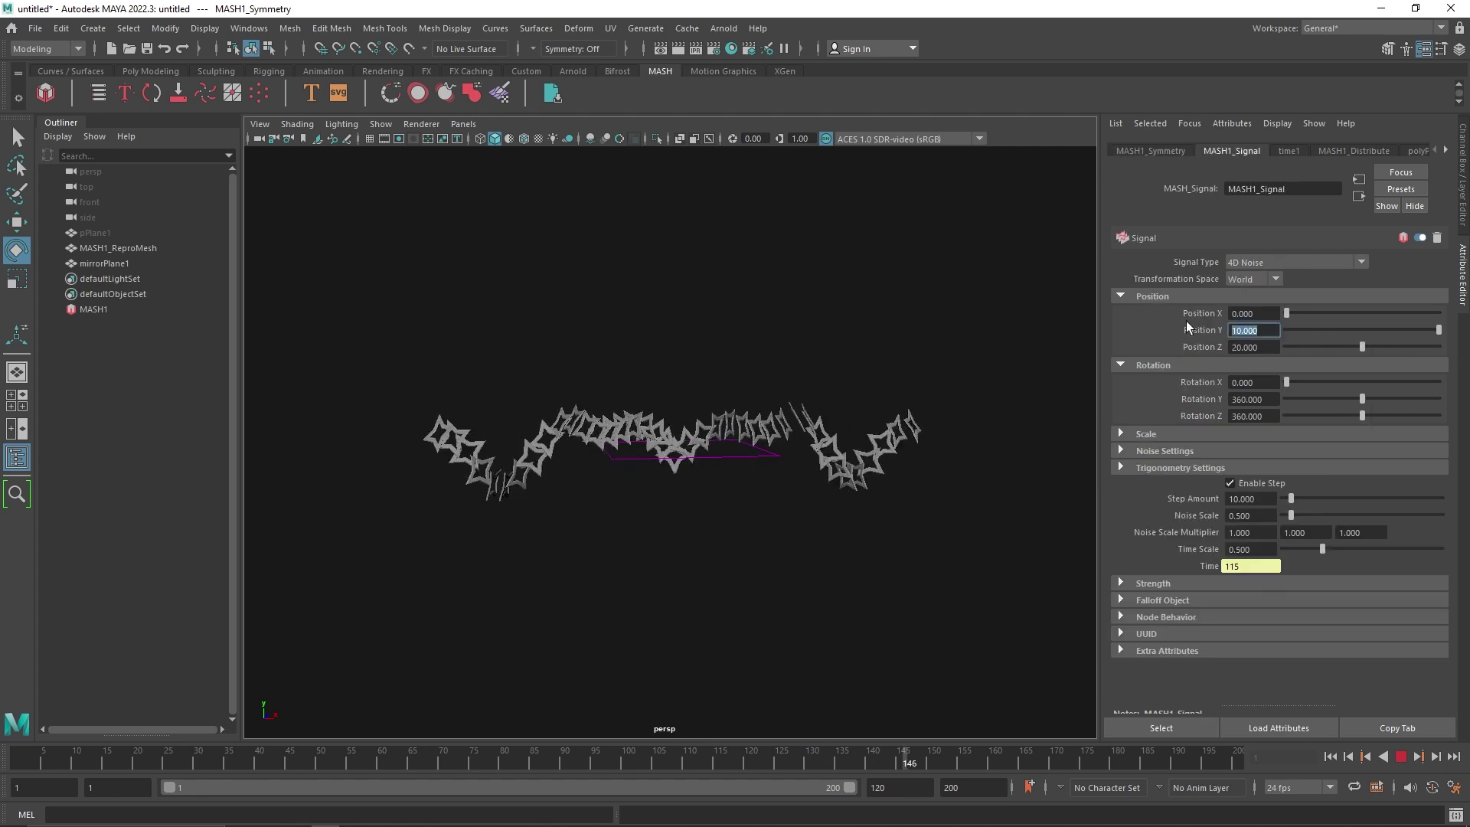
{"action": "type", "text": "20"}
{"action": "key", "text": "Return"}
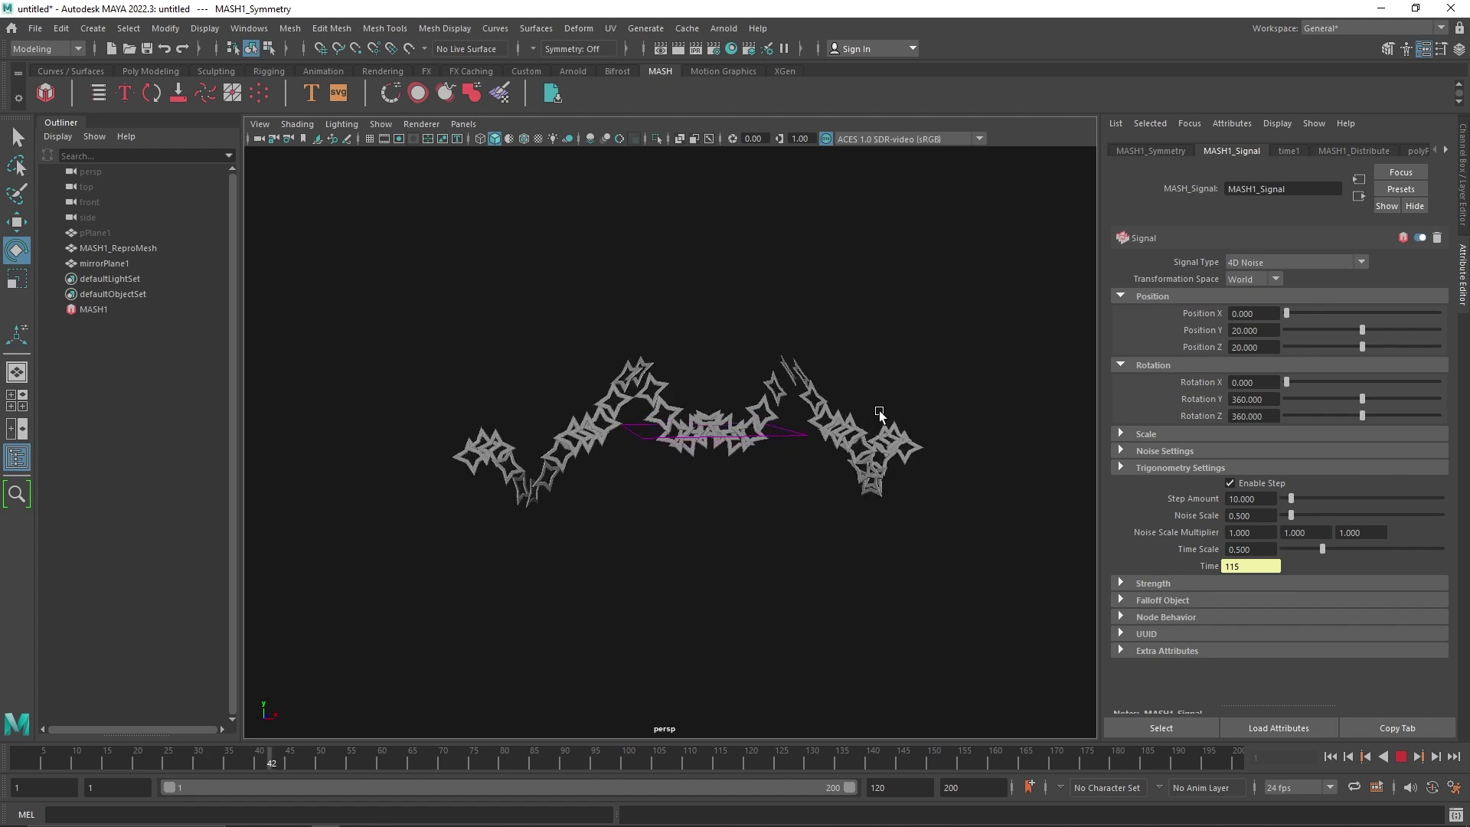
{"action": "scroll", "coordinate": [879, 412], "scroll_direction": "up", "scroll_amount": 2}
{"action": "left_click_drag", "start_coordinate": [879, 412], "coordinate": [860, 417], "text": "alt"}
Stop the playback and add a Spring node to the MASH1 network.
{"action": "left_click", "coordinate": [1402, 757]}
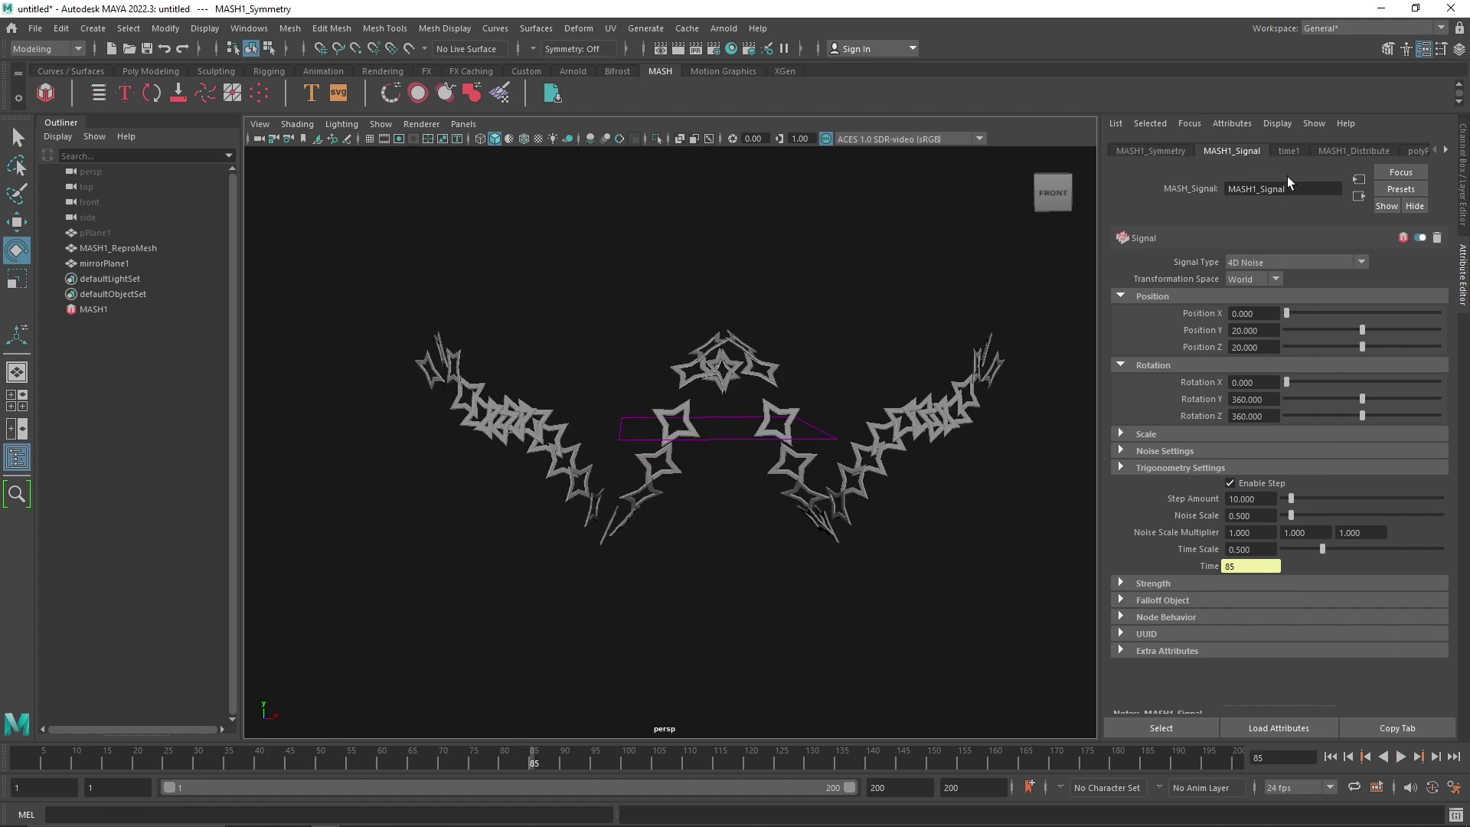
{"action": "left_click", "coordinate": [1156, 151]}
{"action": "left_click", "coordinate": [1346, 150]}
{"action": "left_click", "coordinate": [1277, 146]}
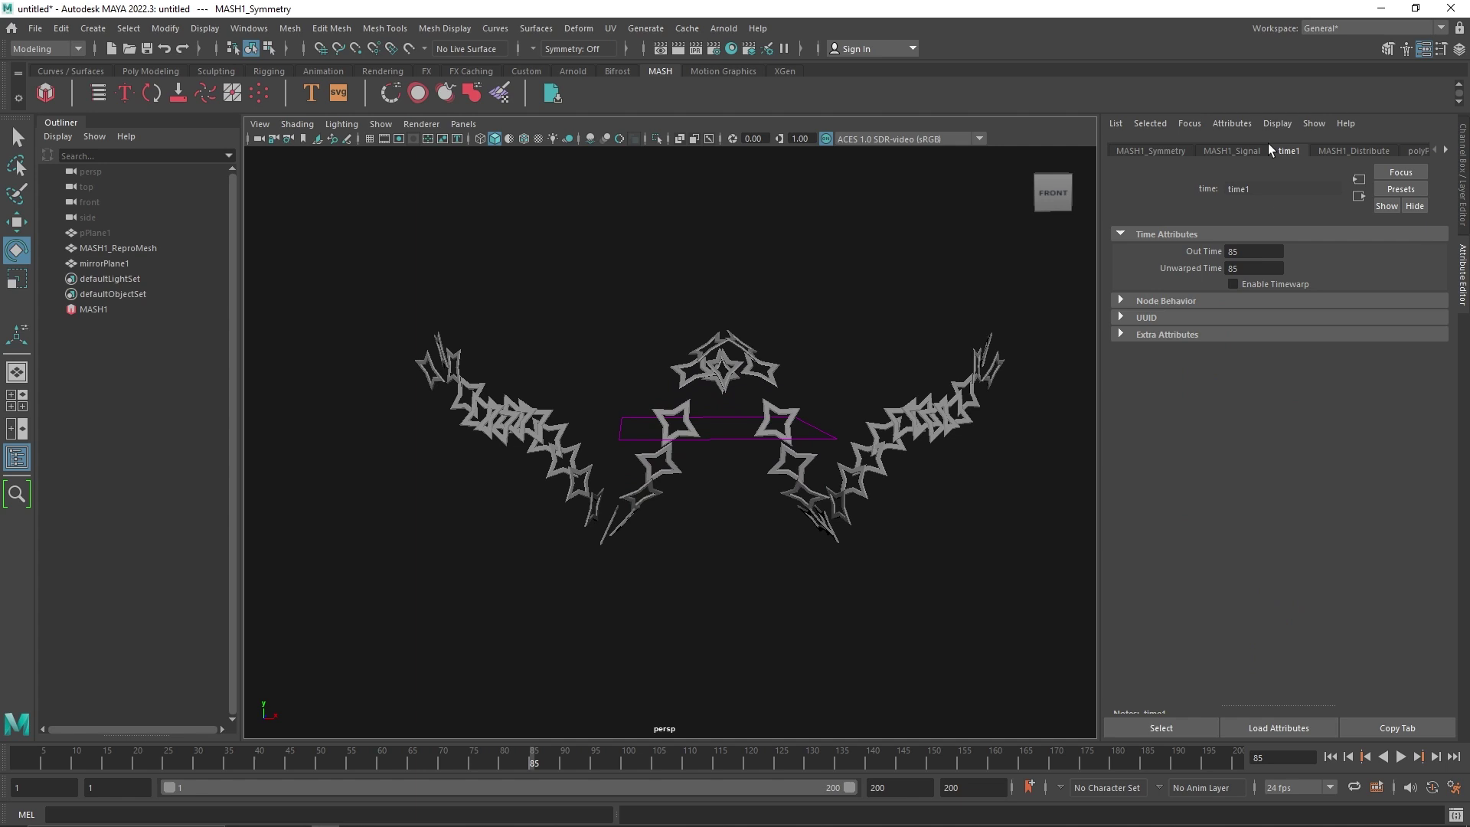
{"action": "left_click", "coordinate": [1255, 147]}
{"action": "left_click", "coordinate": [1359, 148]}
{"action": "scroll", "coordinate": [1358, 149], "scroll_direction": "down", "scroll_amount": 3}
{"action": "left_click", "coordinate": [1337, 151]}
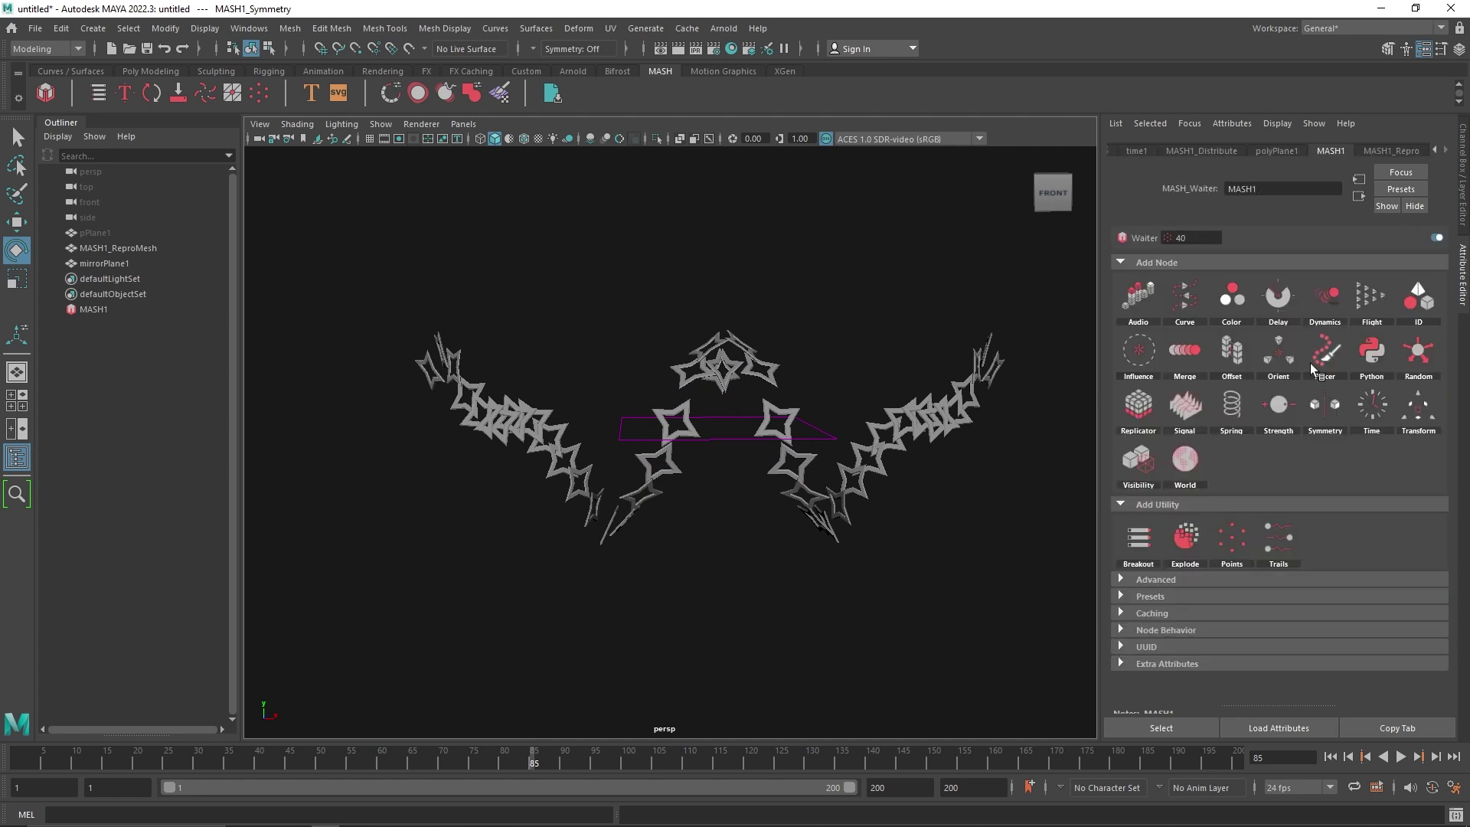
{"action": "left_click", "coordinate": [1237, 409]}
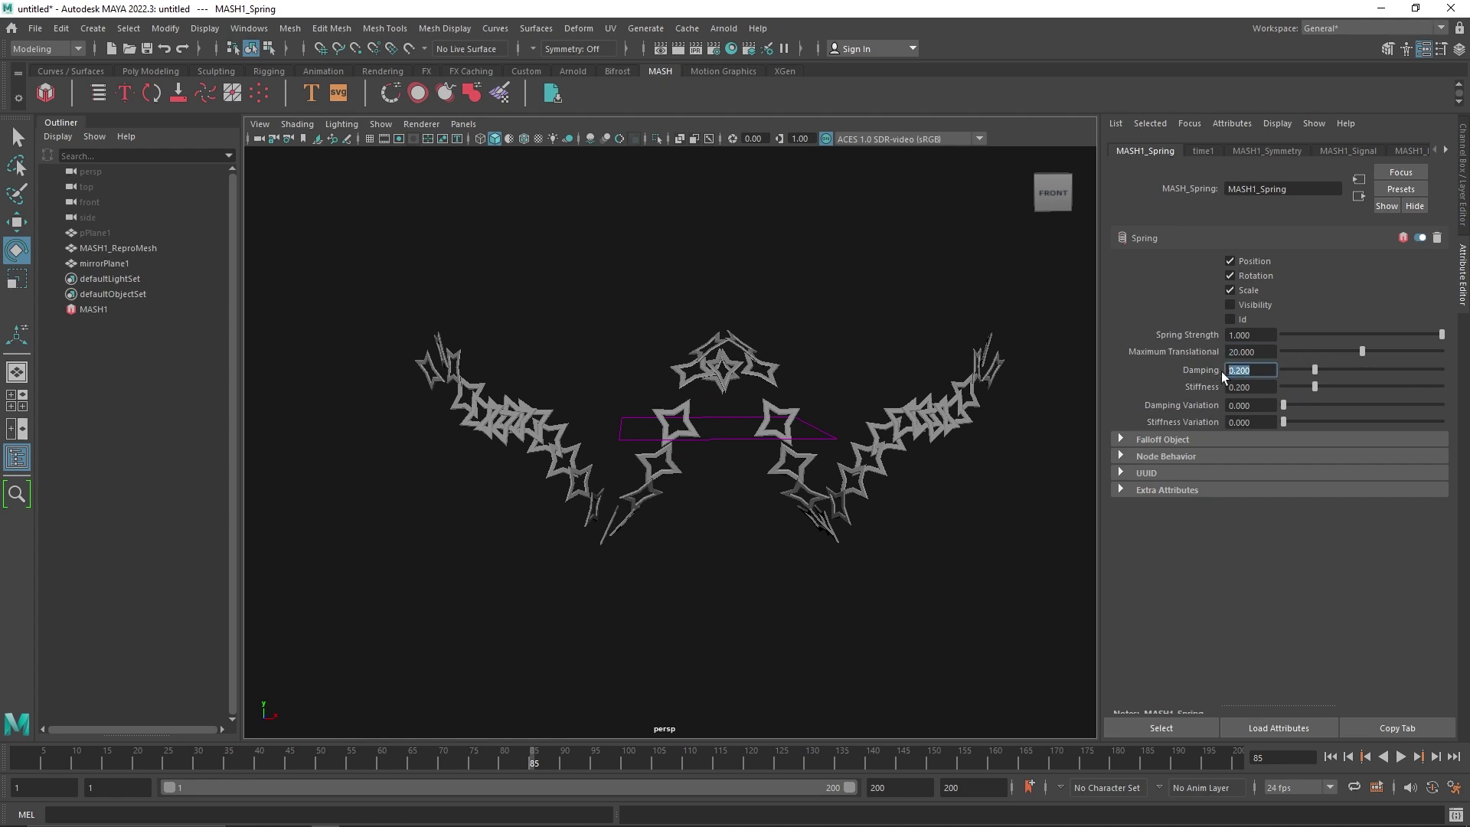
Set the Spring node's Stiffness to 0.1 and play the animation.
{"action": "key", "text": "Tab"}
{"action": "type", "text": "0.1"}
{"action": "key", "text": "Return"}
{"action": "left_click", "coordinate": [1402, 757]}
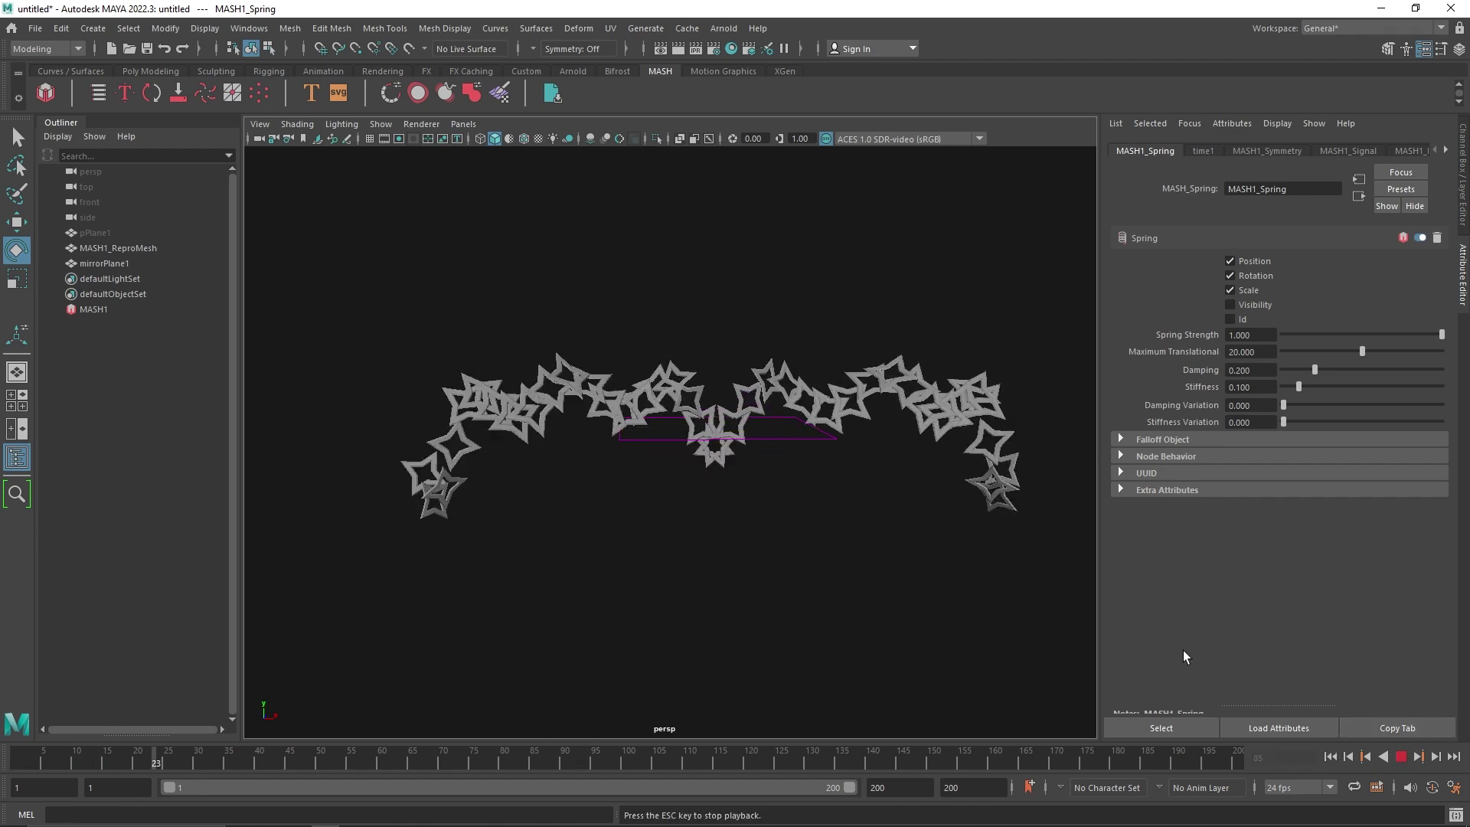
Set the Spring node's Damping to about 0.9 and Spring Strength to about 0.107, and play the animation to check the motion.
{"action": "left_click_drag", "start_coordinate": [1315, 371], "coordinate": [1425, 370]}
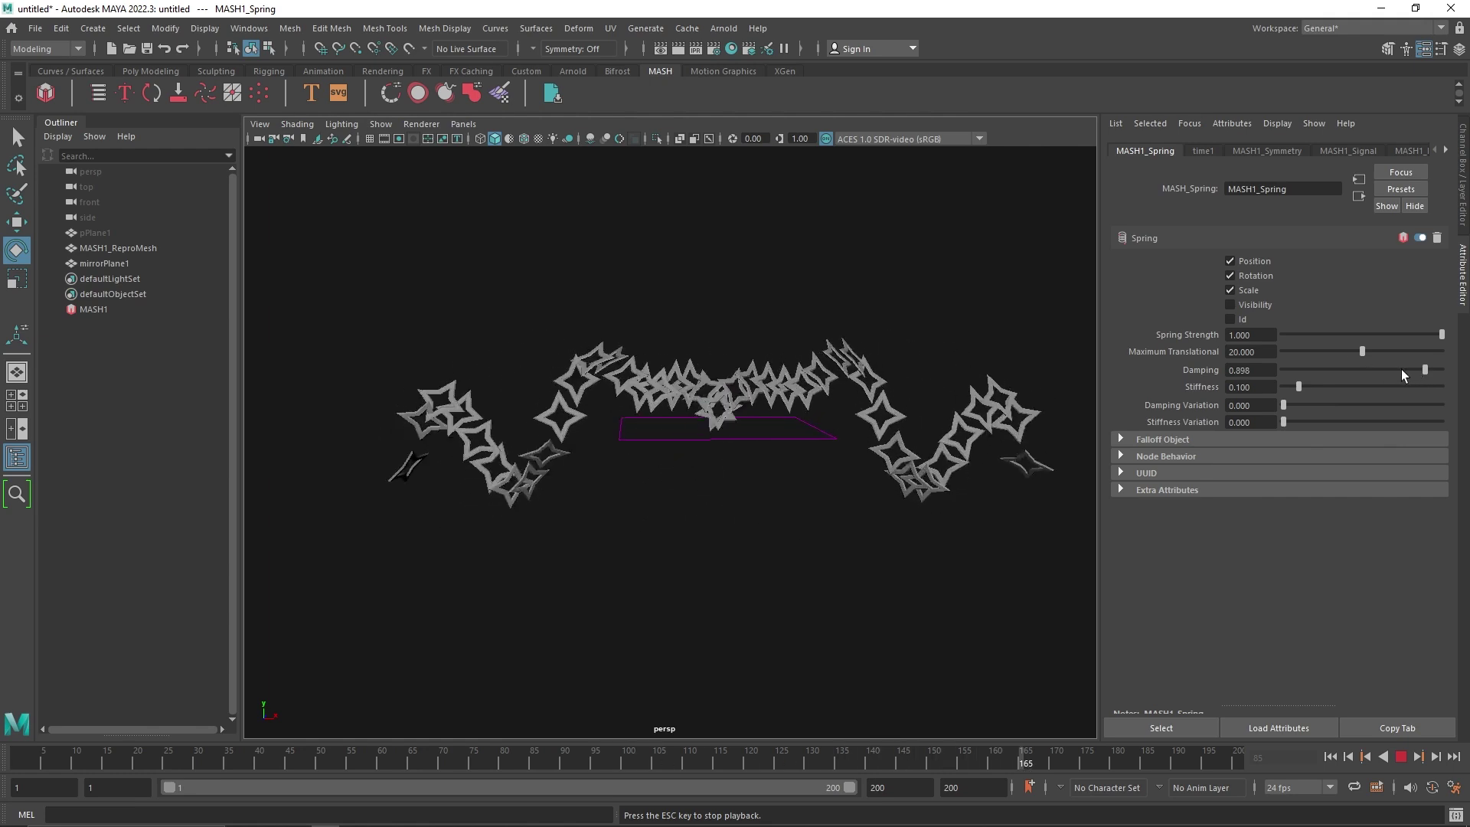
{"action": "left_click", "coordinate": [1401, 756]}
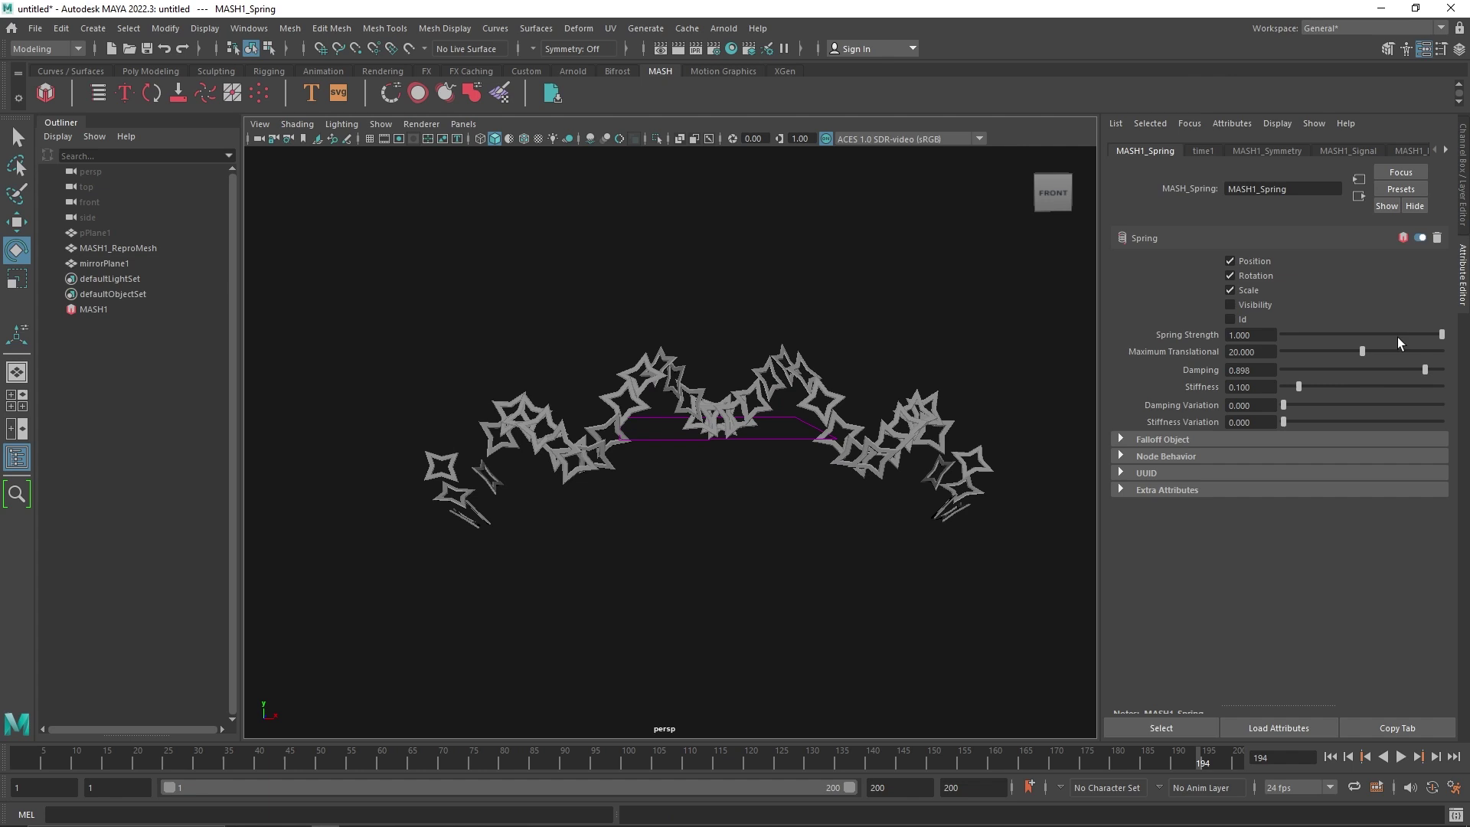
{"action": "left_click", "coordinate": [1350, 335]}
{"action": "left_click", "coordinate": [1402, 757]}
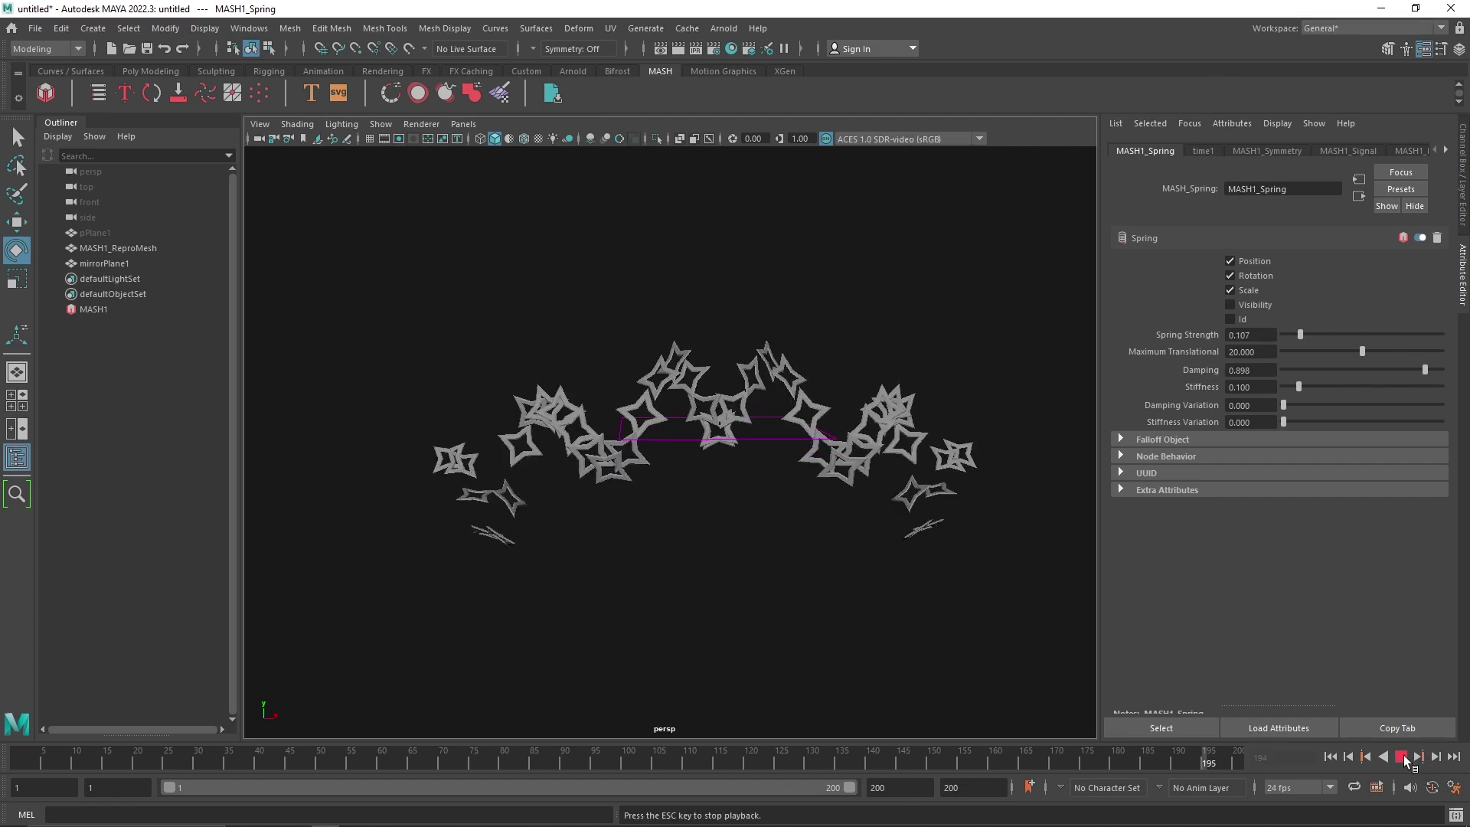
{"action": "key", "text": "Escape"}
Delete the Spring node from the MASH1 network.
{"action": "left_click", "coordinate": [1439, 238]}
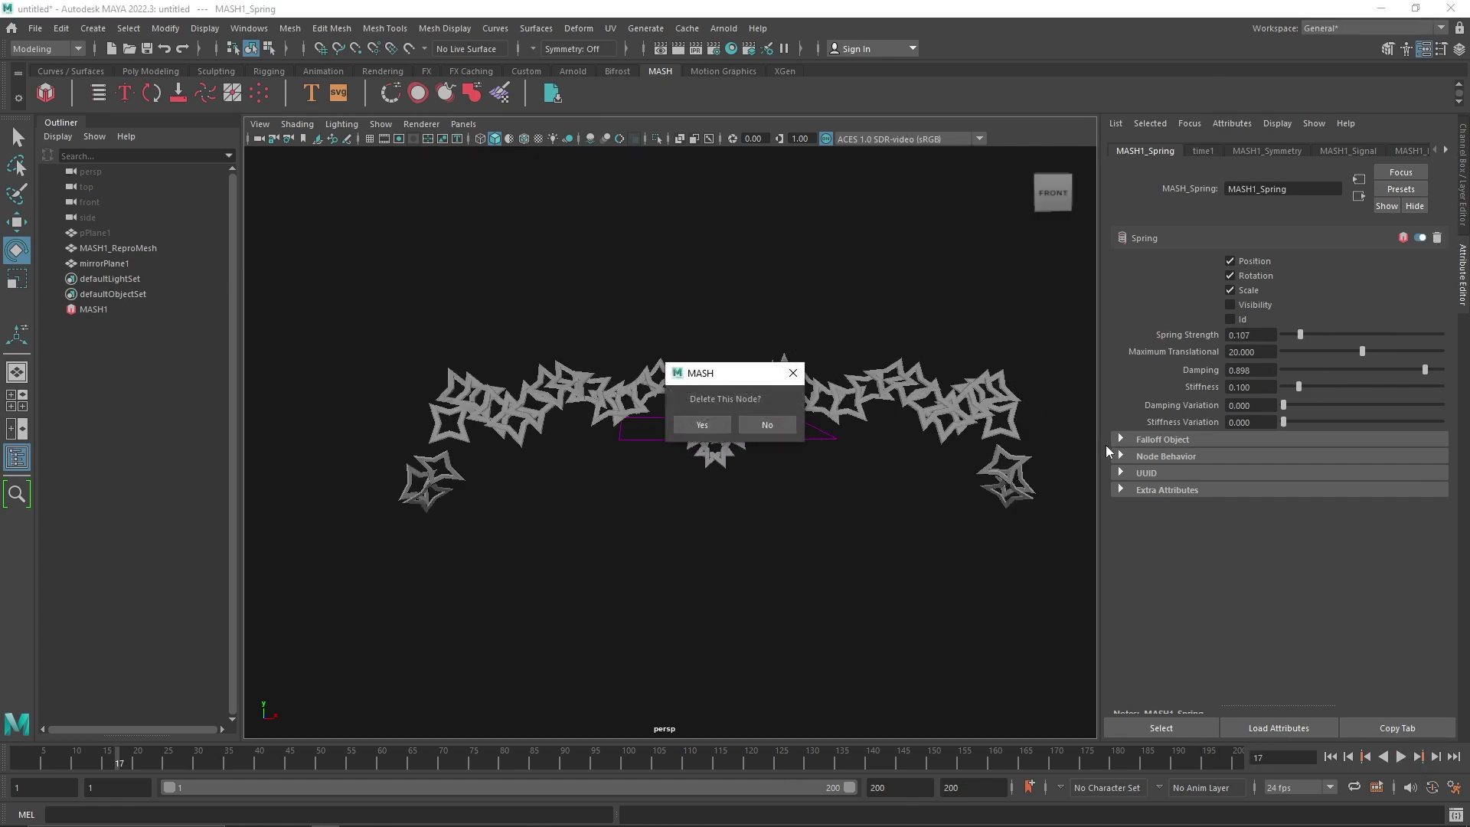
{"action": "left_click", "coordinate": [689, 426]}
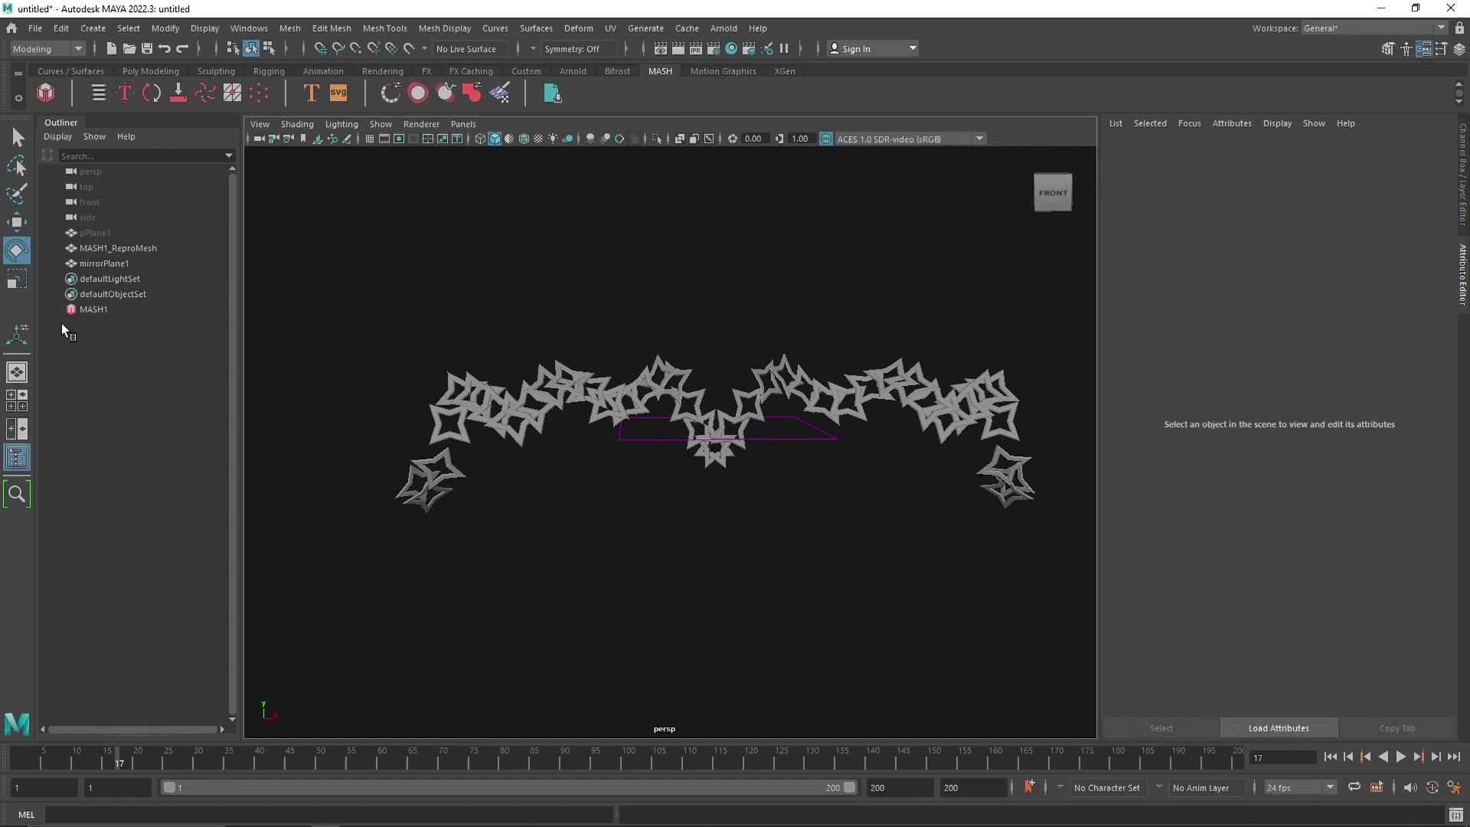
Set the MASH1 network's Signal node Scale X to 1 so the stars vary in size.
{"action": "left_click", "coordinate": [88, 310]}
{"action": "left_click", "coordinate": [1215, 149]}
{"action": "left_click", "coordinate": [1267, 150]}
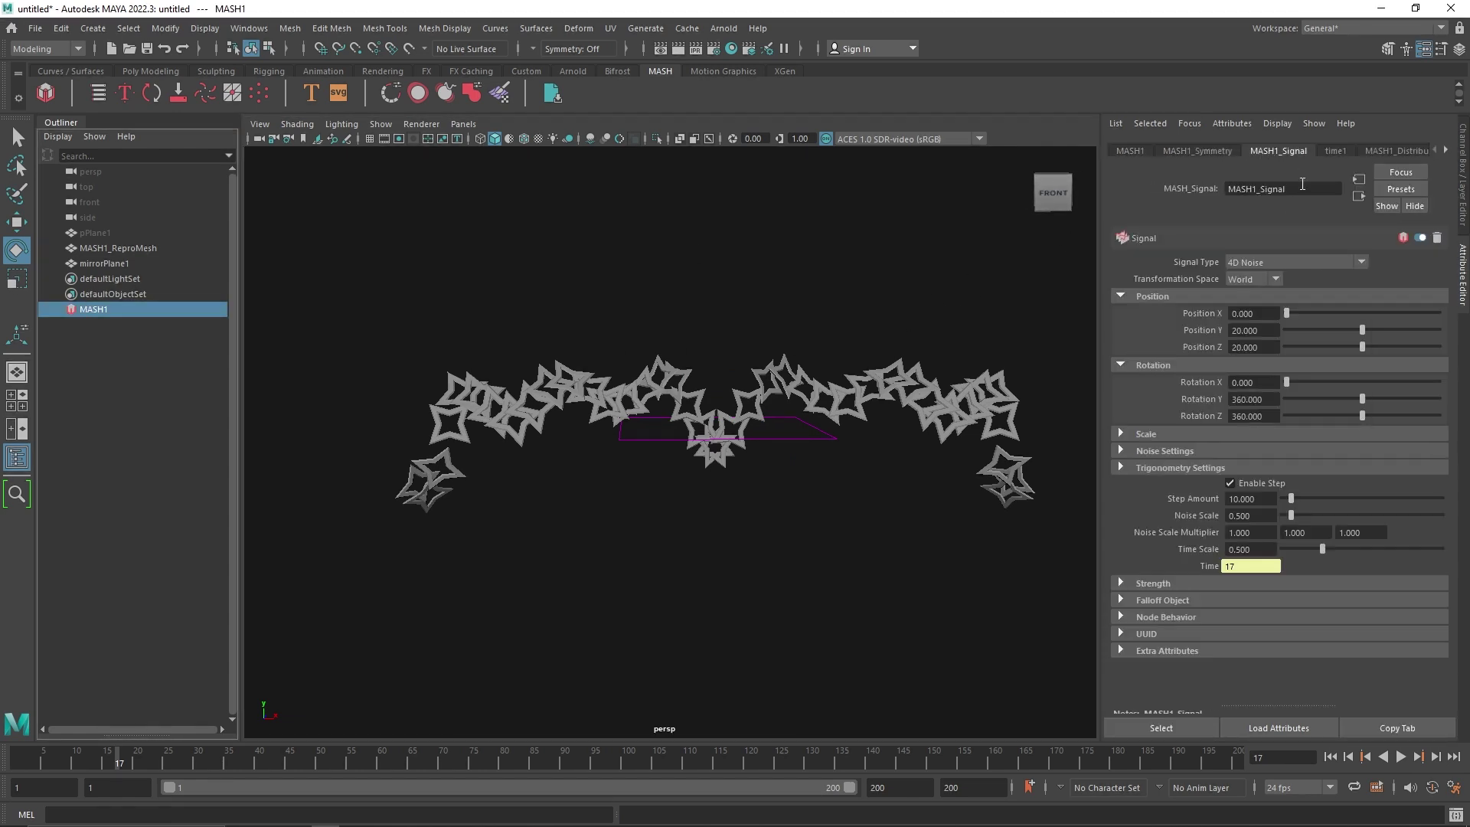
{"action": "left_click", "coordinate": [1189, 433]}
{"action": "left_click_drag", "start_coordinate": [1301, 451], "coordinate": [1211, 446]}
{"action": "type", "text": "1"}
{"action": "key", "text": "Return"}
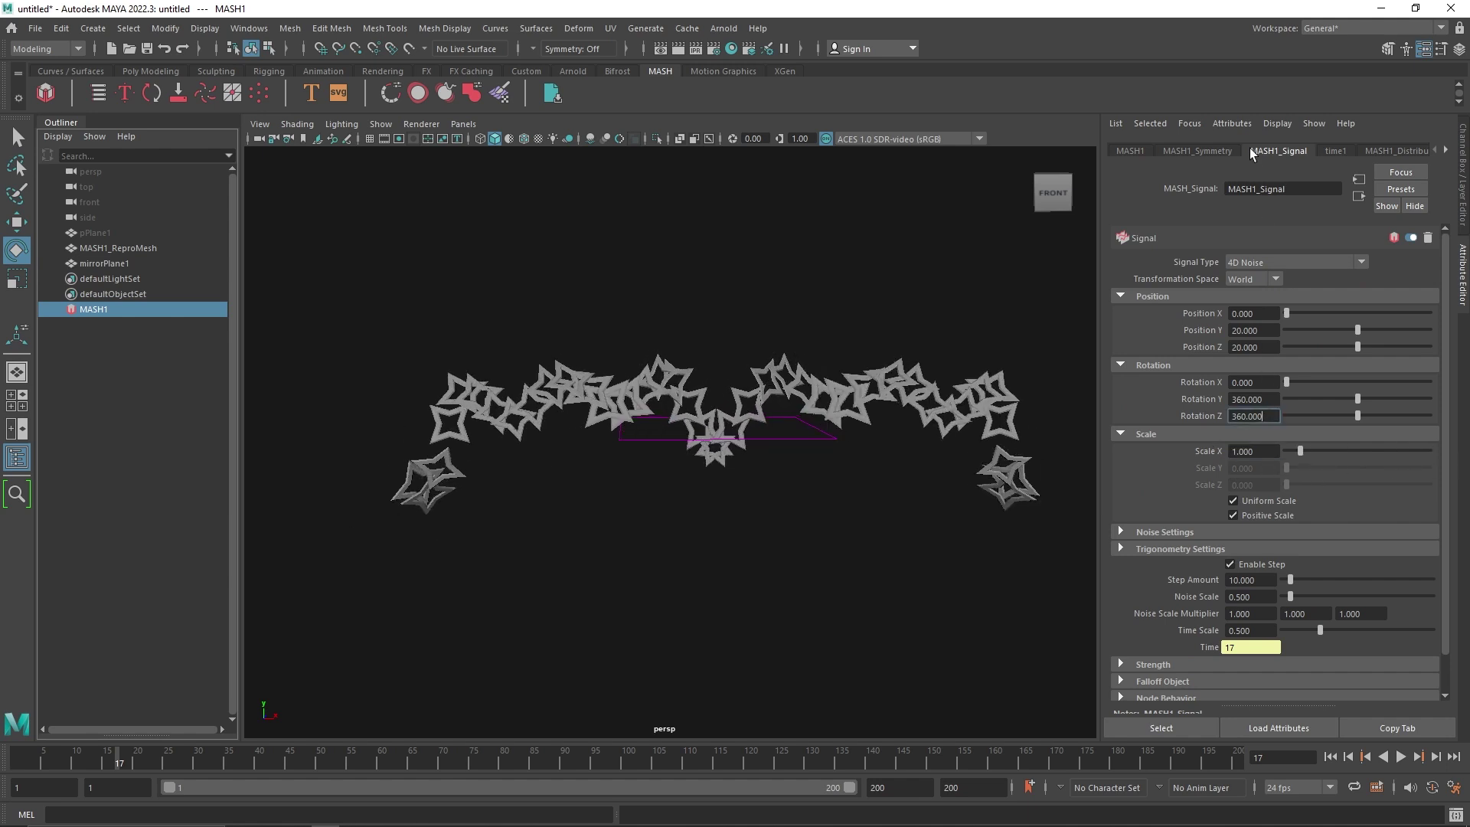
Add an Offset node to MASH1, set its Offset Scale to -0.5 on all three axes, and play the animation.
{"action": "left_click", "coordinate": [1131, 151]}
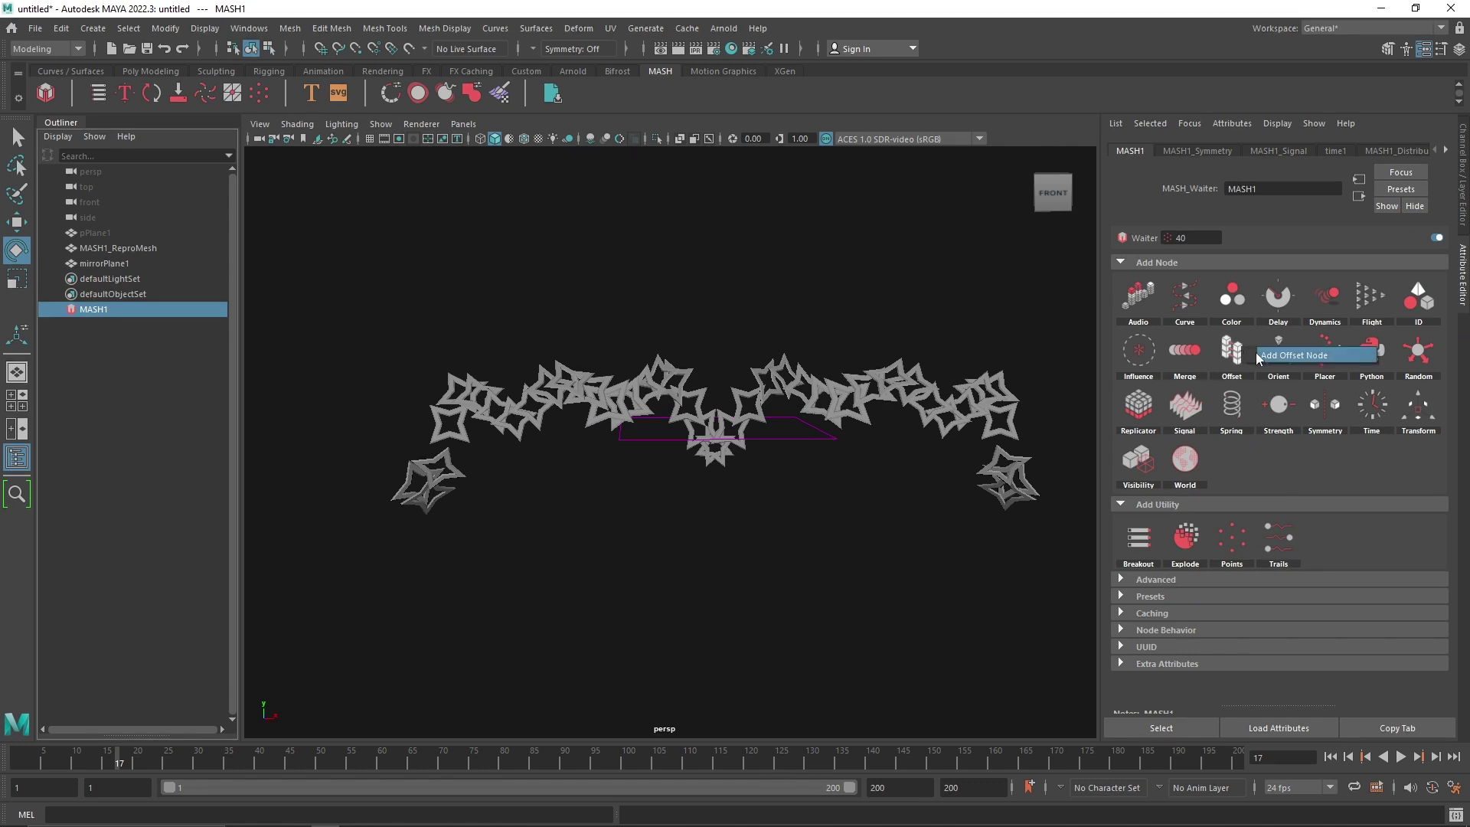
{"action": "left_click", "coordinate": [1233, 351]}
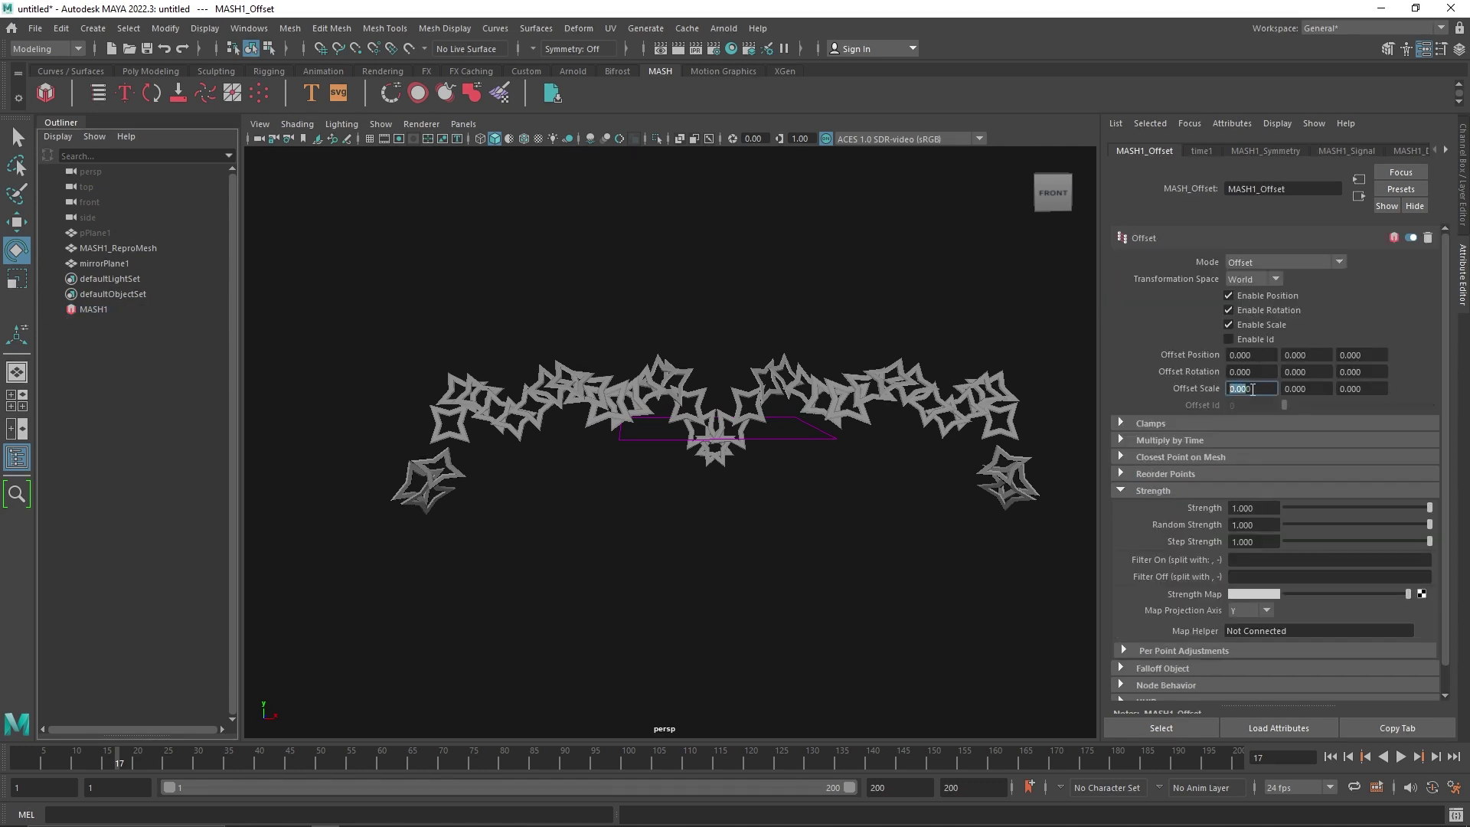
{"action": "type", "text": "-0.5"}
{"action": "key", "text": "Return"}
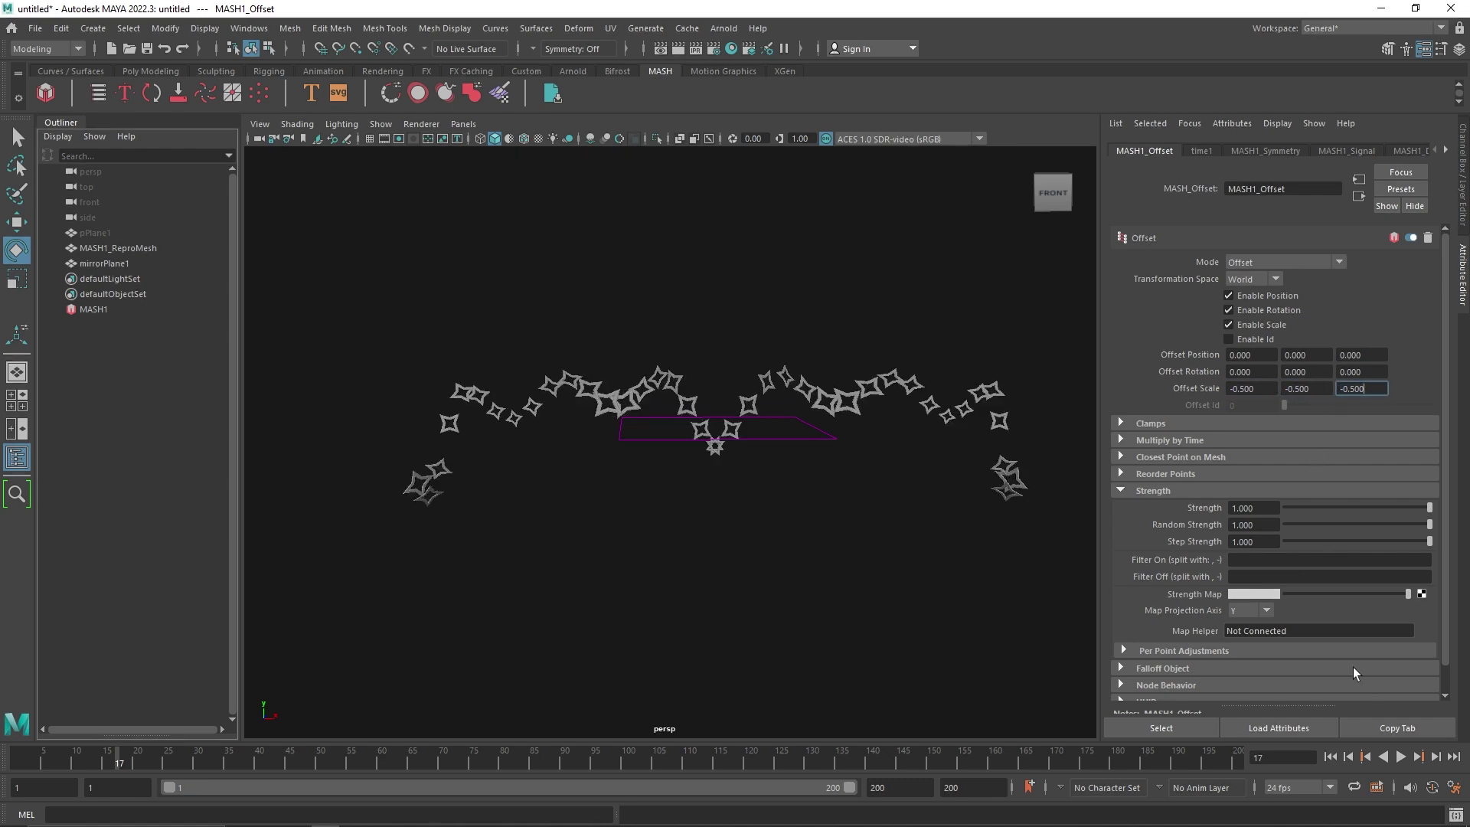
{"action": "left_click", "coordinate": [1401, 757]}
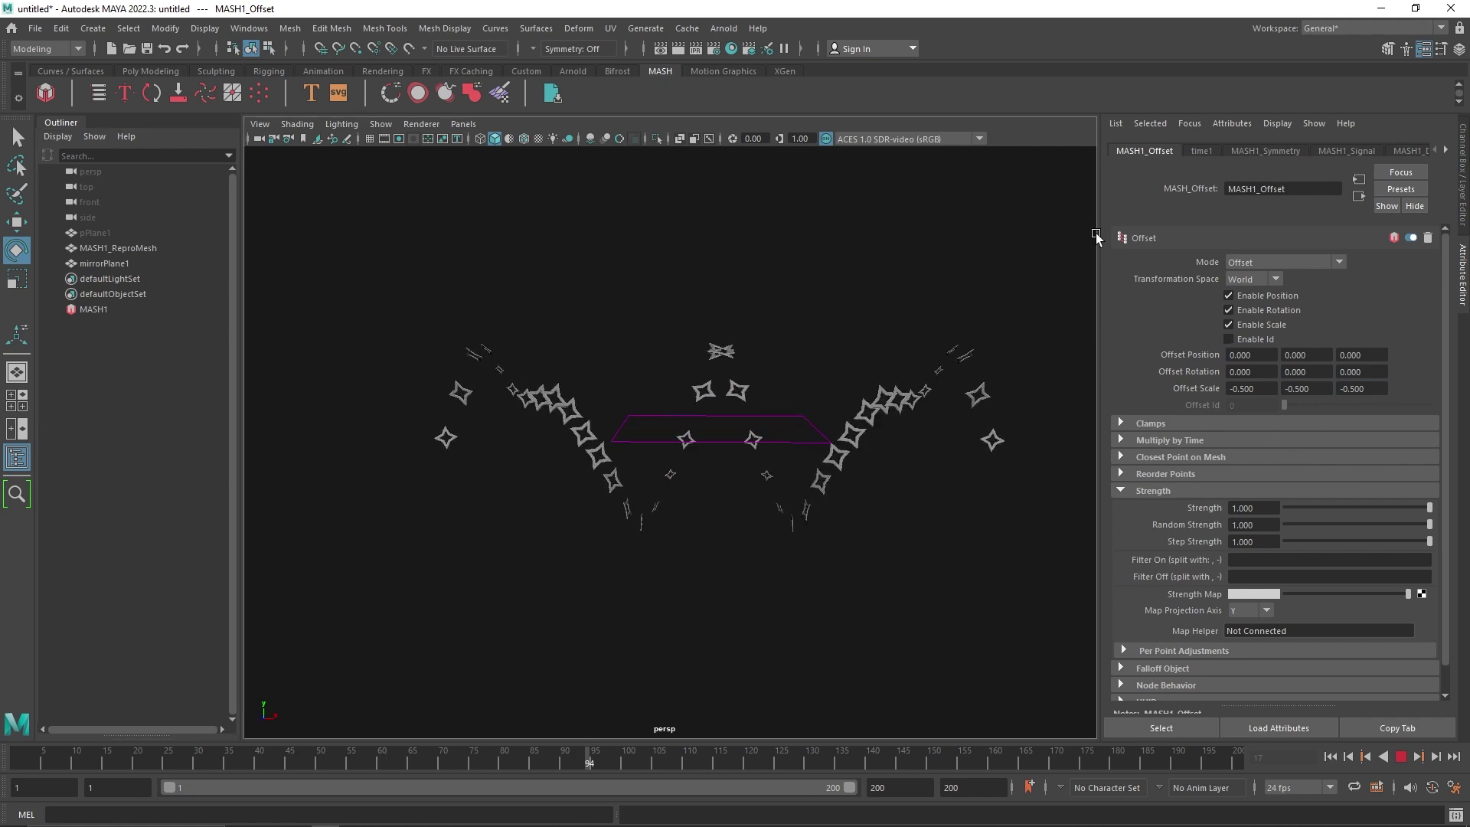
Increase the Signal node's Scale X to about 1.68 while the animation plays.
{"action": "left_click", "coordinate": [1256, 150]}
{"action": "left_click", "coordinate": [1345, 152]}
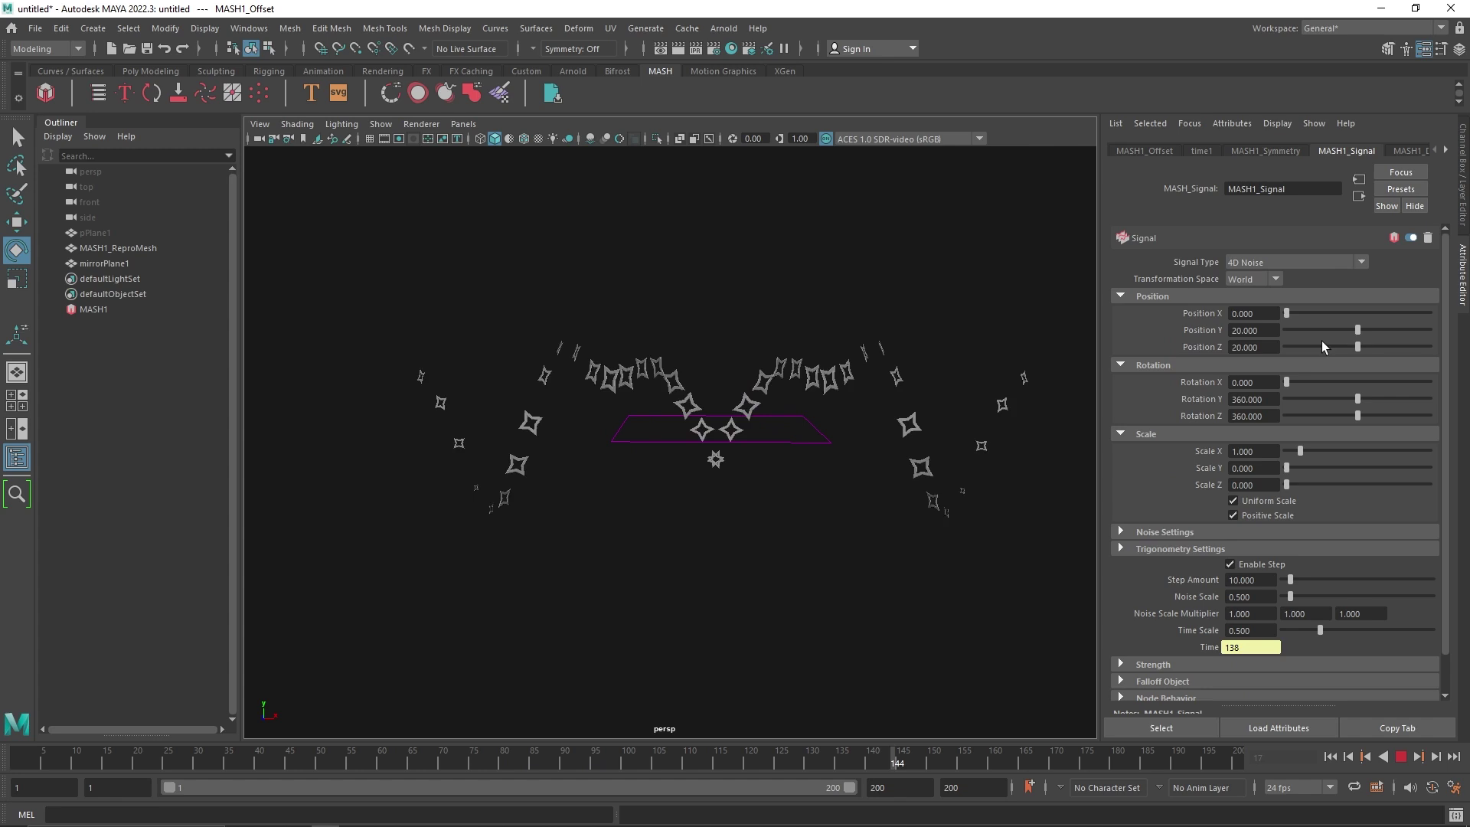
{"action": "left_click", "coordinate": [1245, 452]}
{"action": "type", "text": "2"}
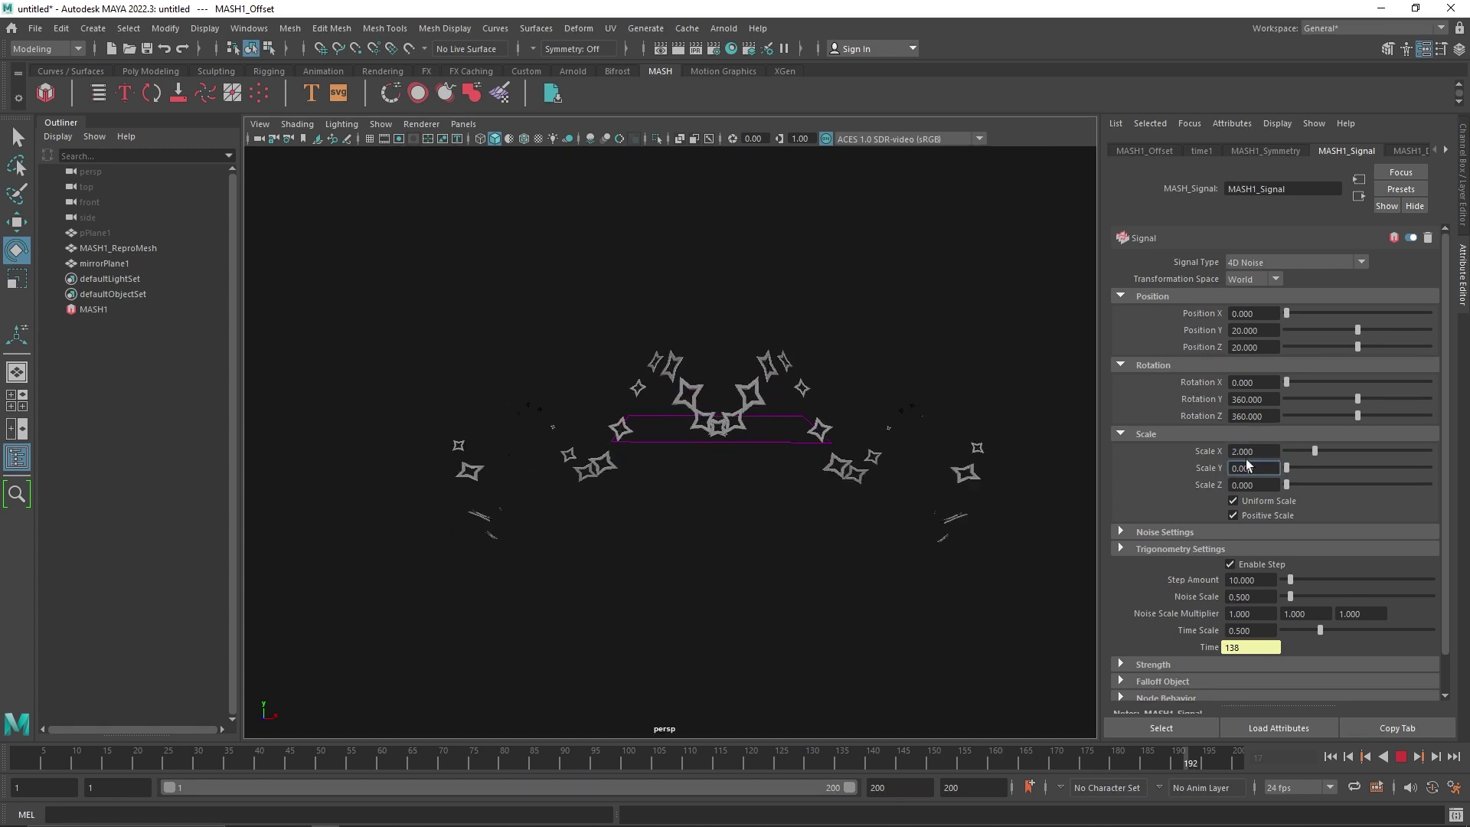
{"action": "key", "text": "Tab"}
{"action": "left_click_drag", "start_coordinate": [1311, 454], "coordinate": [1309, 457]}
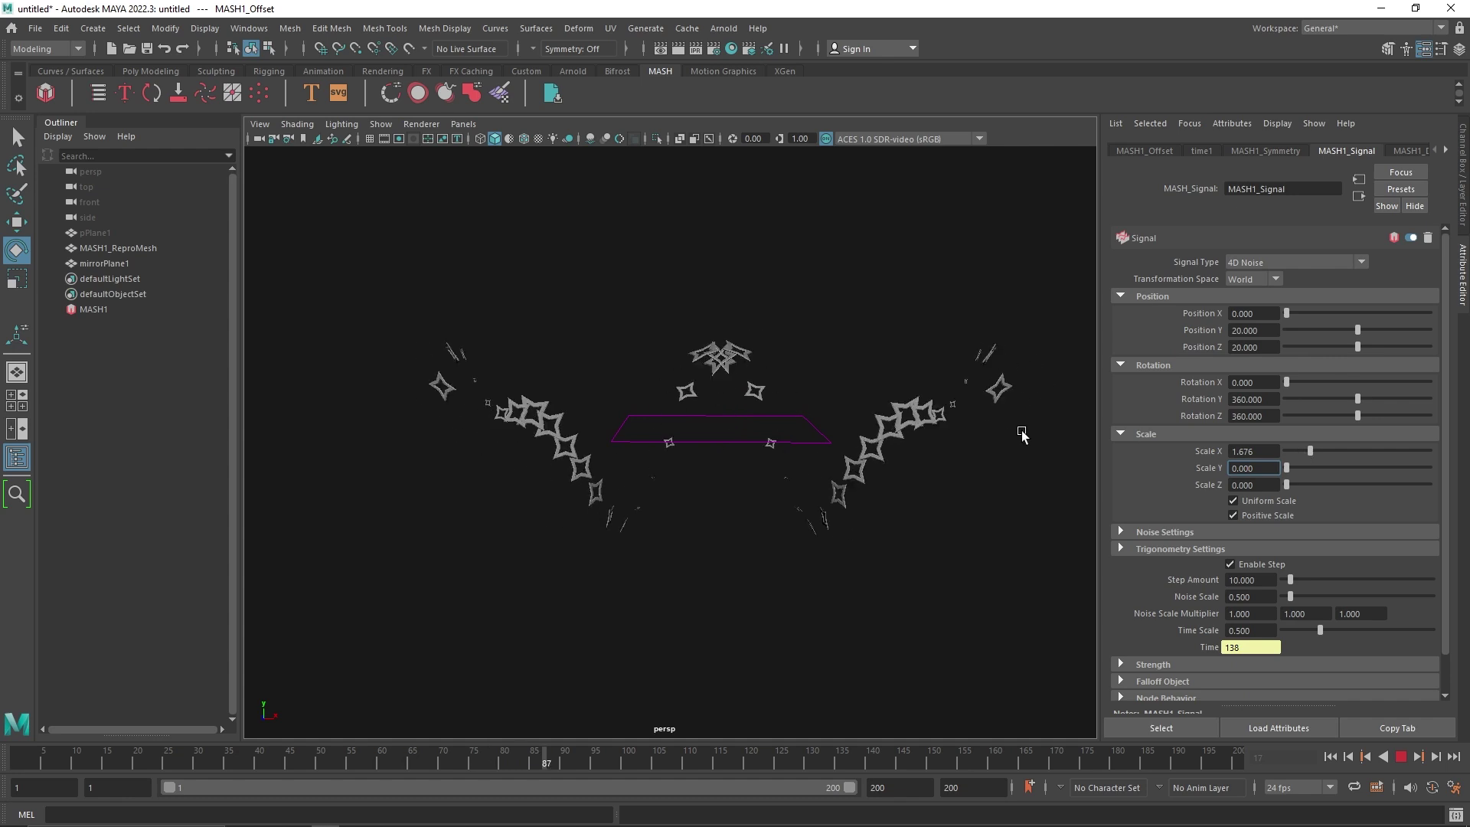
Set the Distribute node's Number of Points to 100 and Distance X to about 14.93, checking the playback.
{"action": "left_click", "coordinate": [1398, 152]}
{"action": "mouse_move", "coordinate": [1323, 319]}
{"action": "left_mouse_down"}
{"action": "mouse_move", "coordinate": [1370, 323]}
{"action": "mouse_move", "coordinate": [1332, 319]}
{"action": "left_mouse_up"}
{"action": "left_click_drag", "start_coordinate": [1315, 262], "coordinate": [1448, 270]}
{"action": "mouse_move", "coordinate": [1332, 319]}
{"action": "left_mouse_down"}
{"action": "mouse_move", "coordinate": [1293, 318]}
{"action": "mouse_move", "coordinate": [1321, 319]}
{"action": "left_mouse_up"}
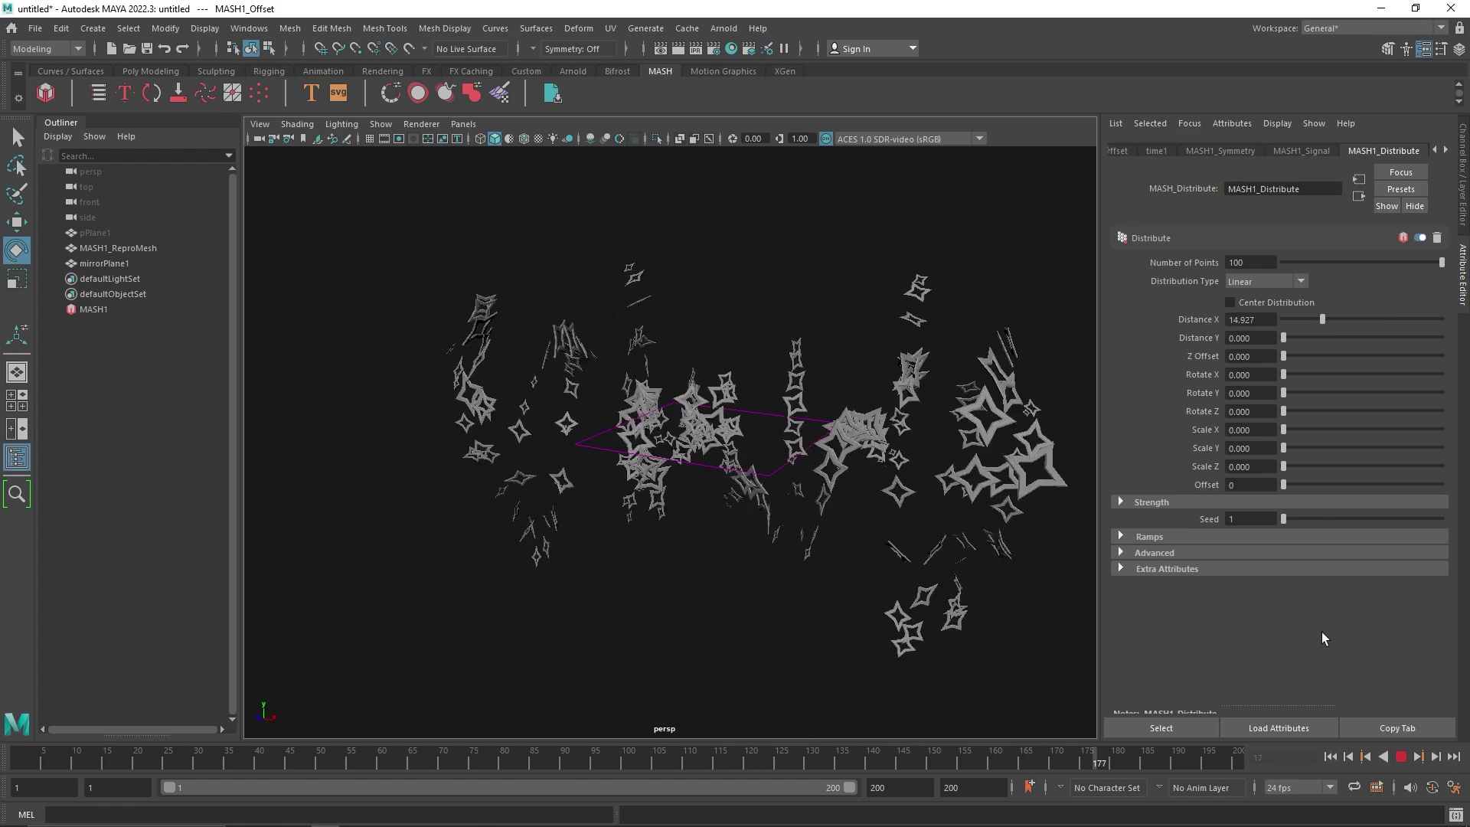
{"action": "left_click", "coordinate": [1406, 757]}
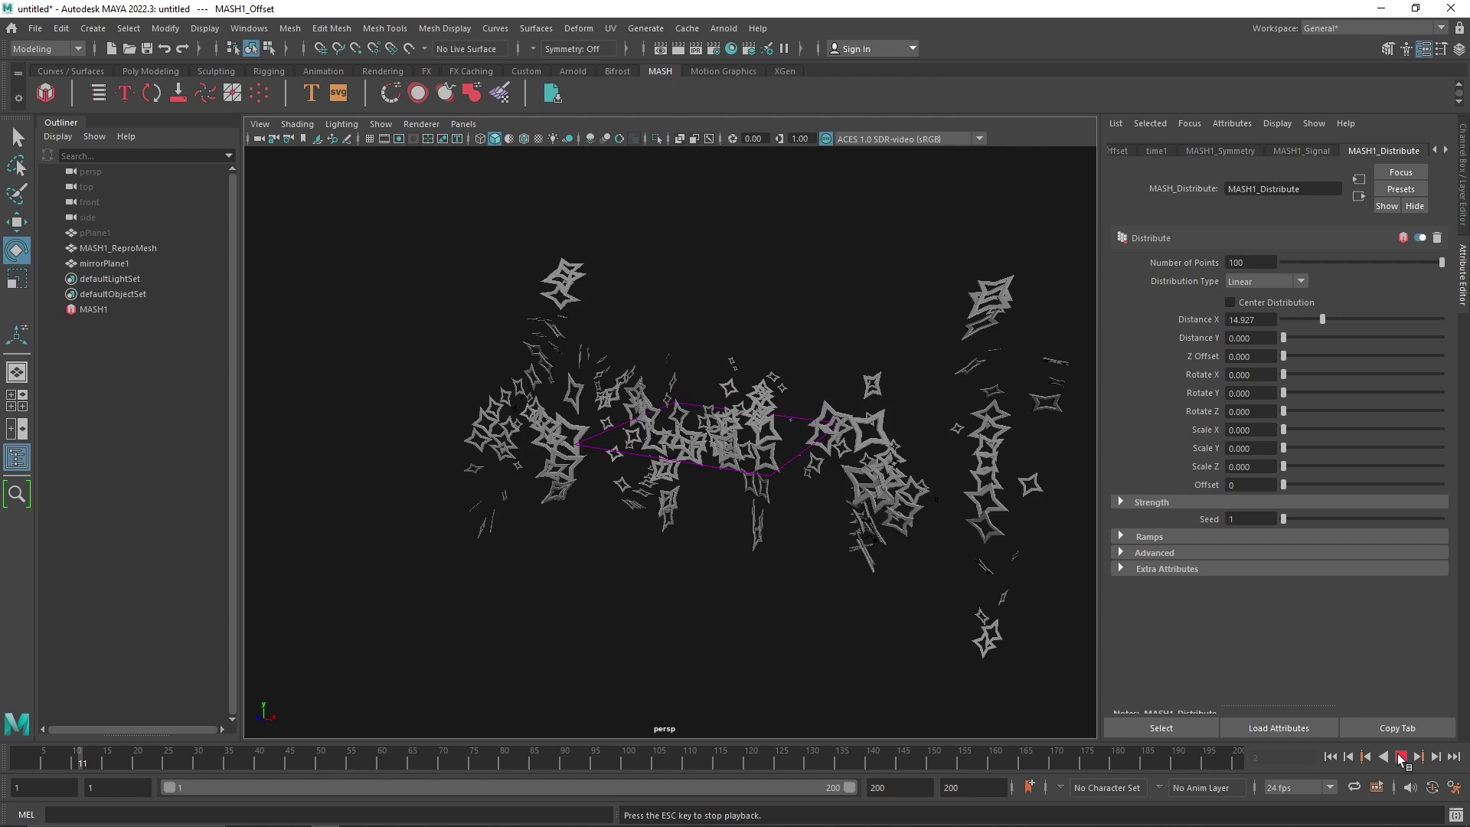
Try allowing negative scales on the Symmetry node, and switch the option back off.
{"action": "left_click", "coordinate": [1225, 151]}
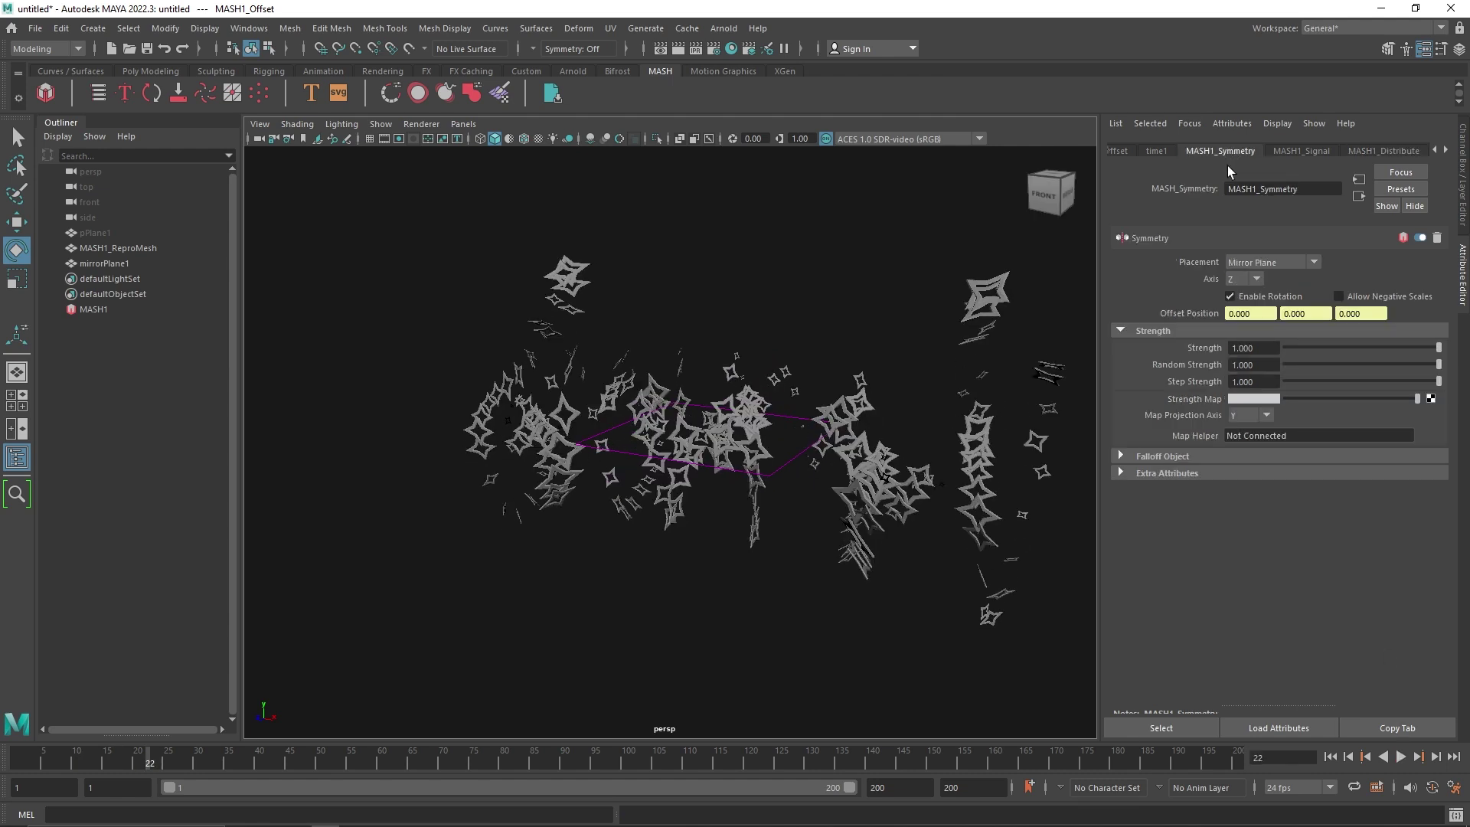
{"action": "left_click", "coordinate": [1338, 297]}
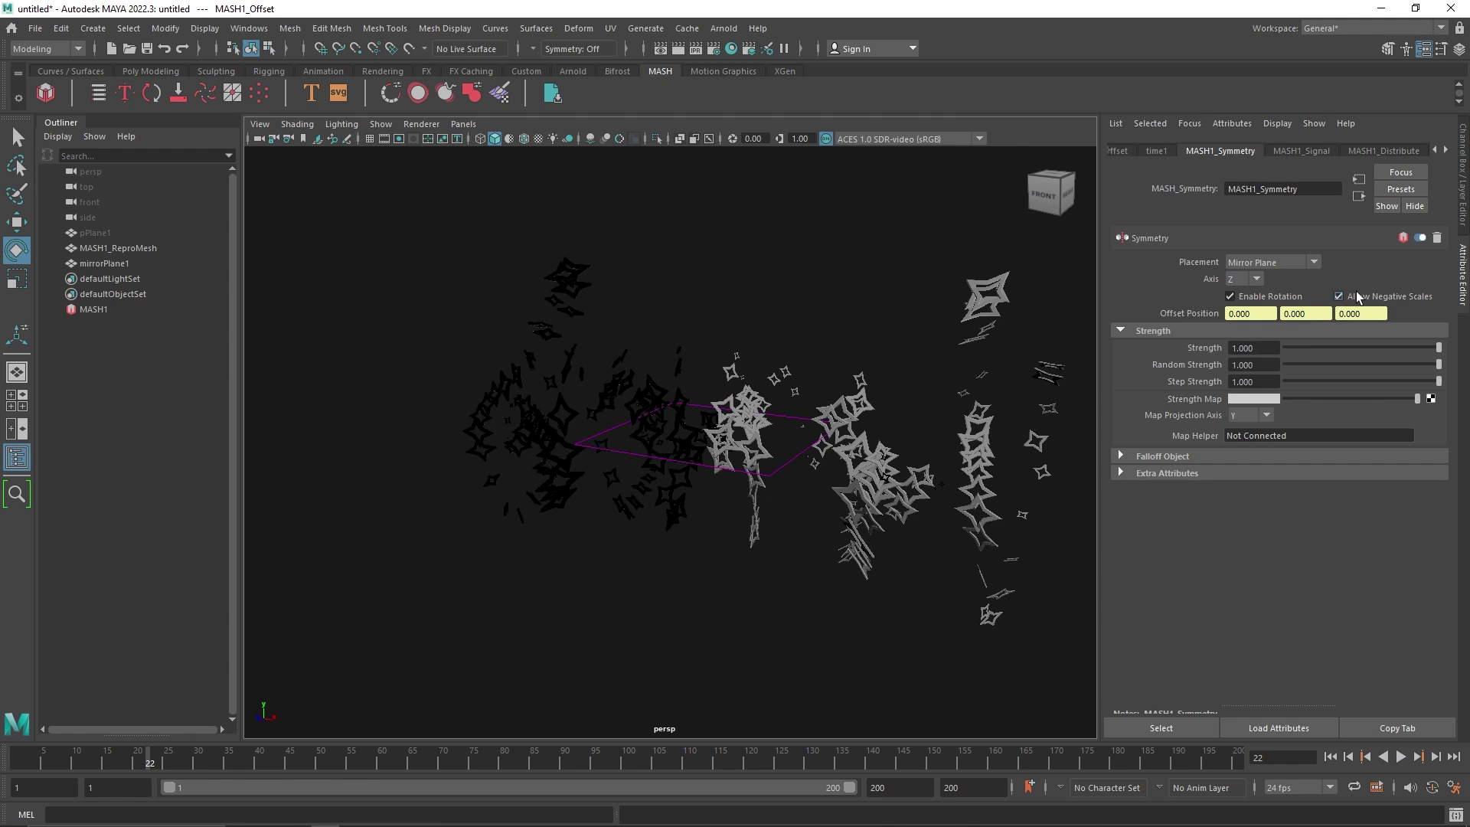
{"action": "left_click", "coordinate": [1357, 291]}
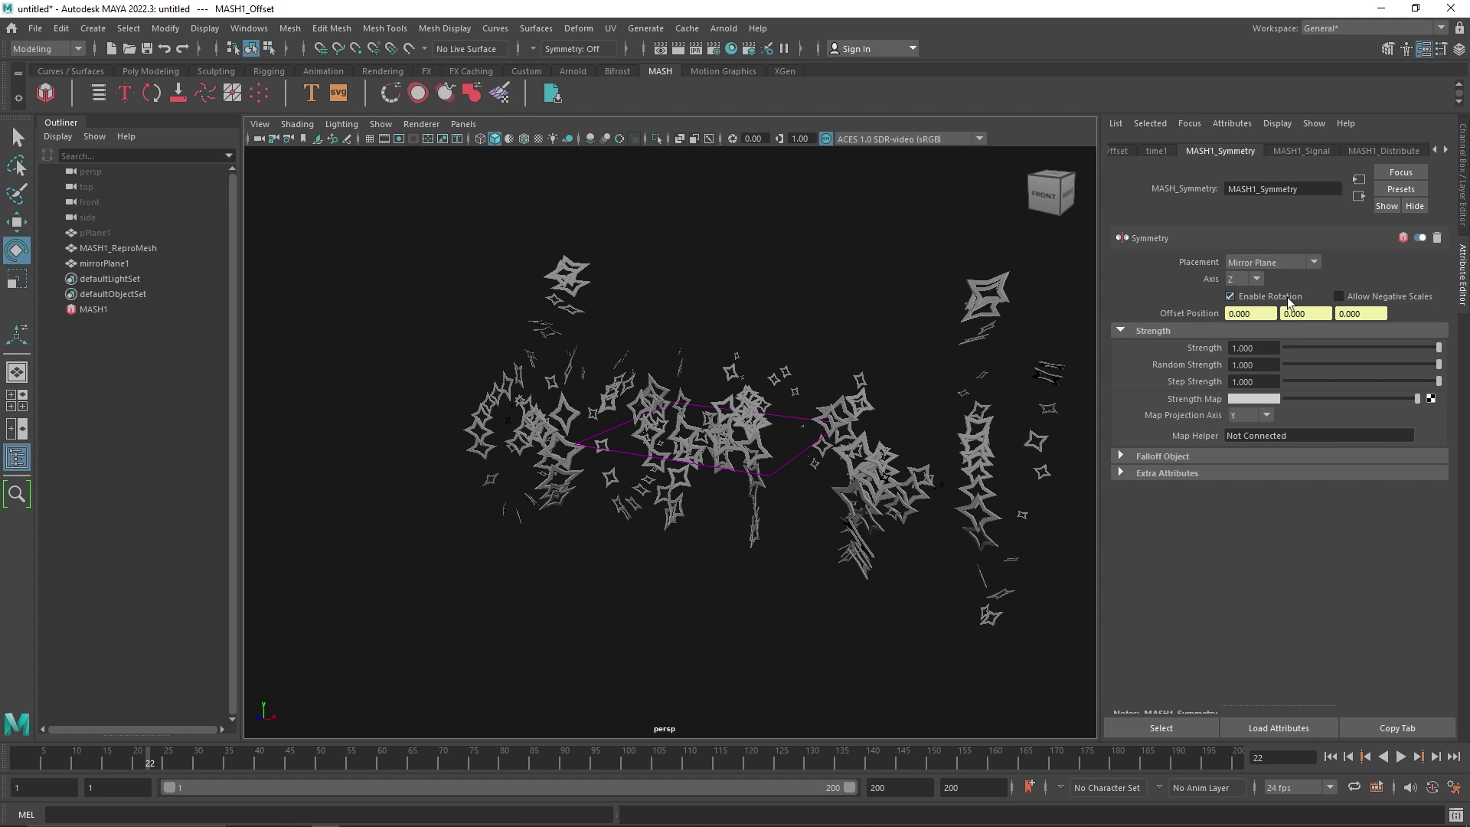
Try the Symmetry node with rotation disabled and Bounding Box + placement, and restore rotation and Mirror Plane placement.
{"action": "left_click", "coordinate": [1288, 298]}
{"action": "left_click", "coordinate": [1270, 263]}
{"action": "left_click", "coordinate": [1276, 285]}
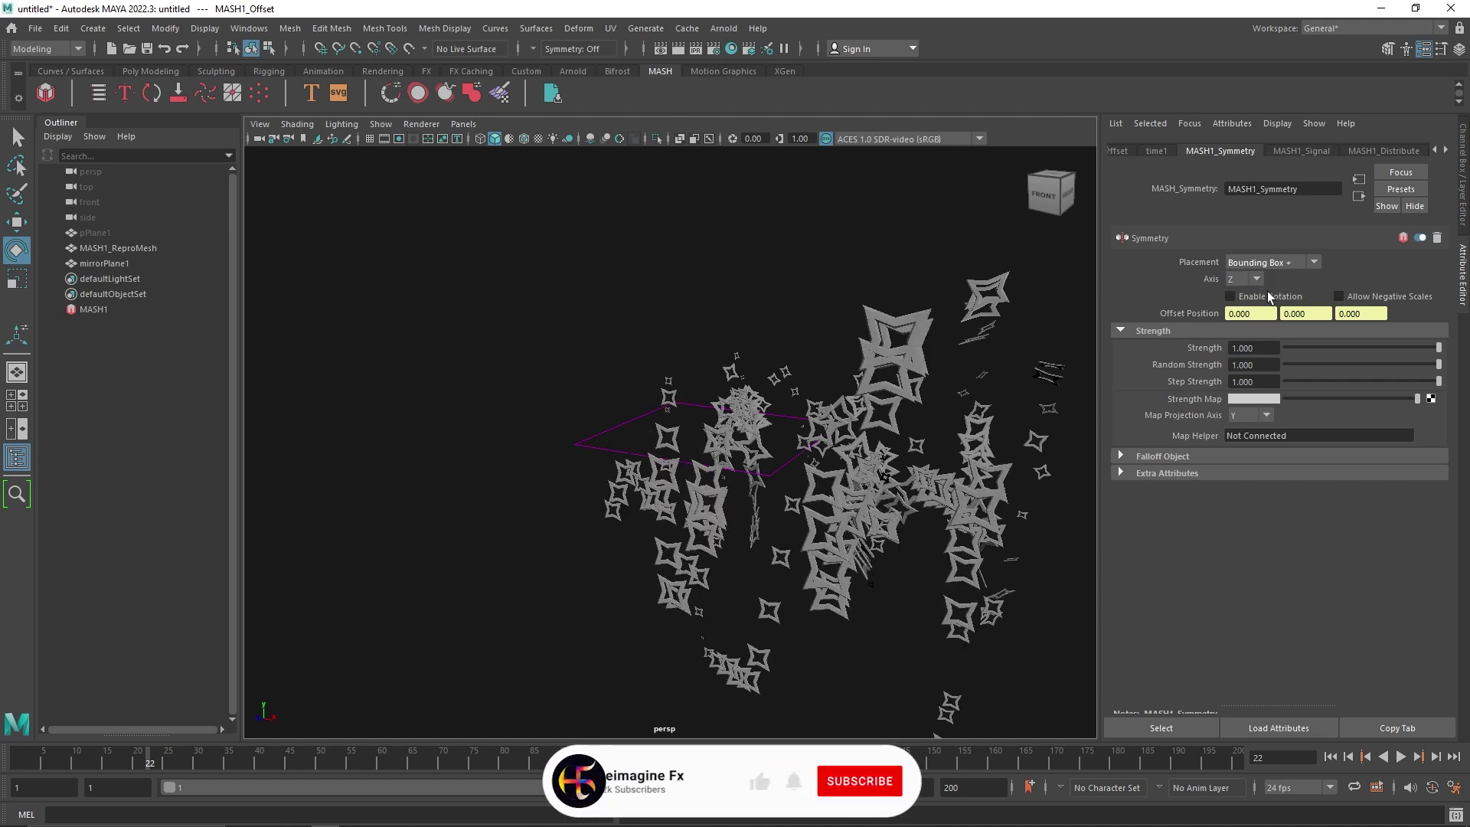
{"action": "left_click", "coordinate": [1275, 295]}
{"action": "left_click", "coordinate": [1273, 263]}
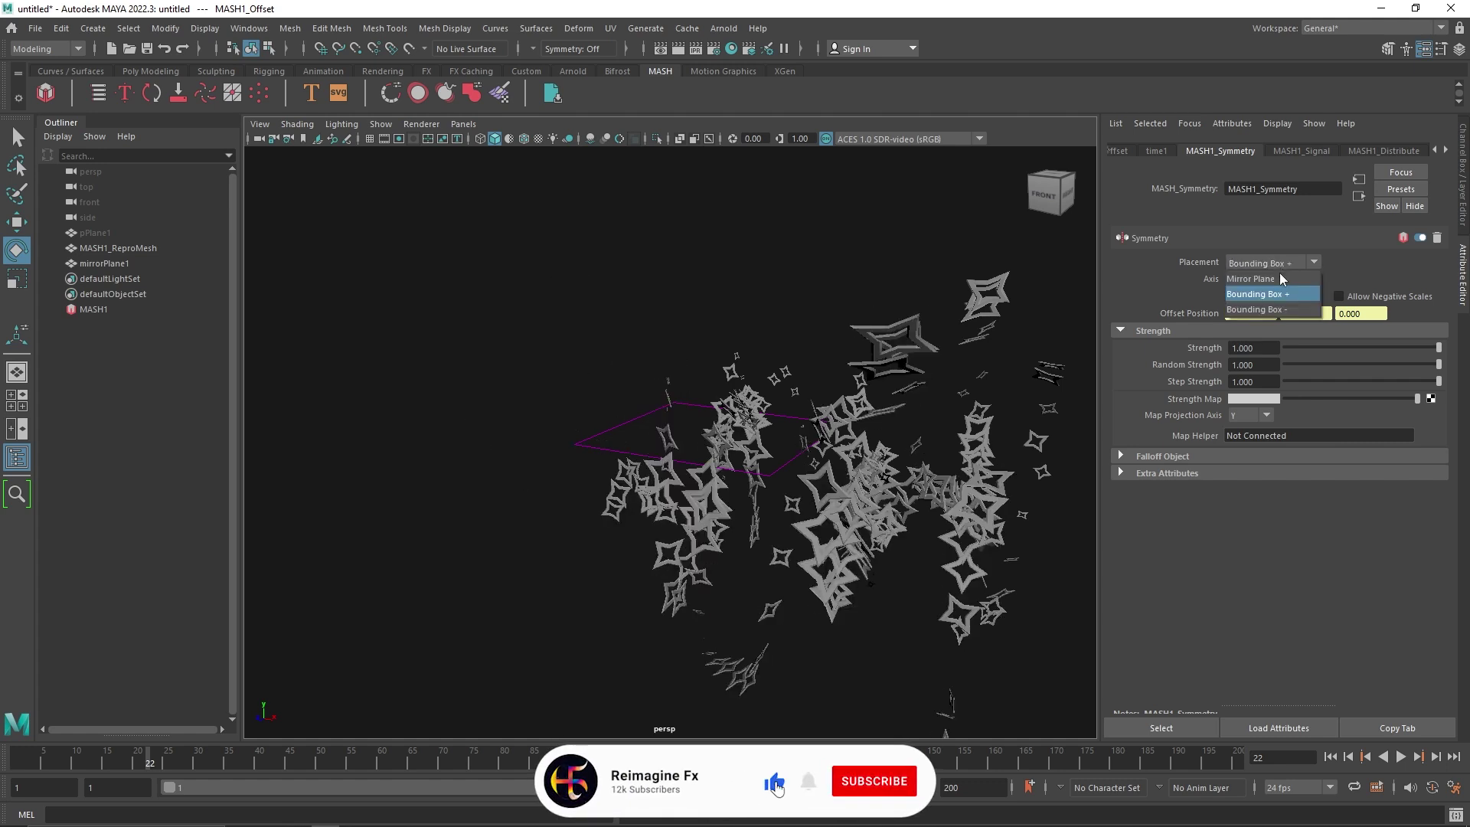
{"action": "left_click", "coordinate": [1275, 282]}
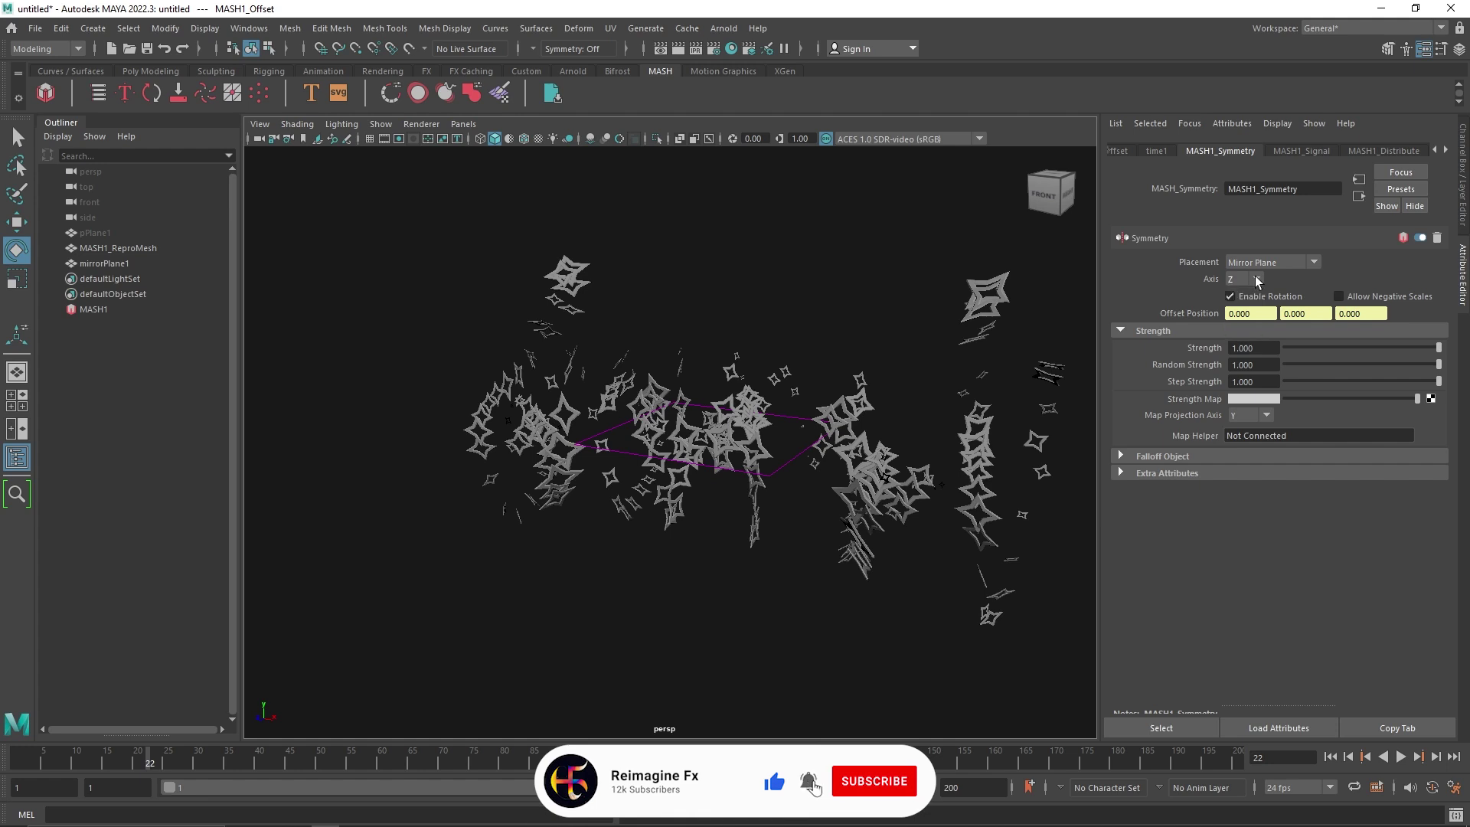
Start a new scene without saving the star scene and create a polygon cube.
{"action": "left_click", "coordinate": [34, 29]}
{"action": "left_click", "coordinate": [46, 38]}
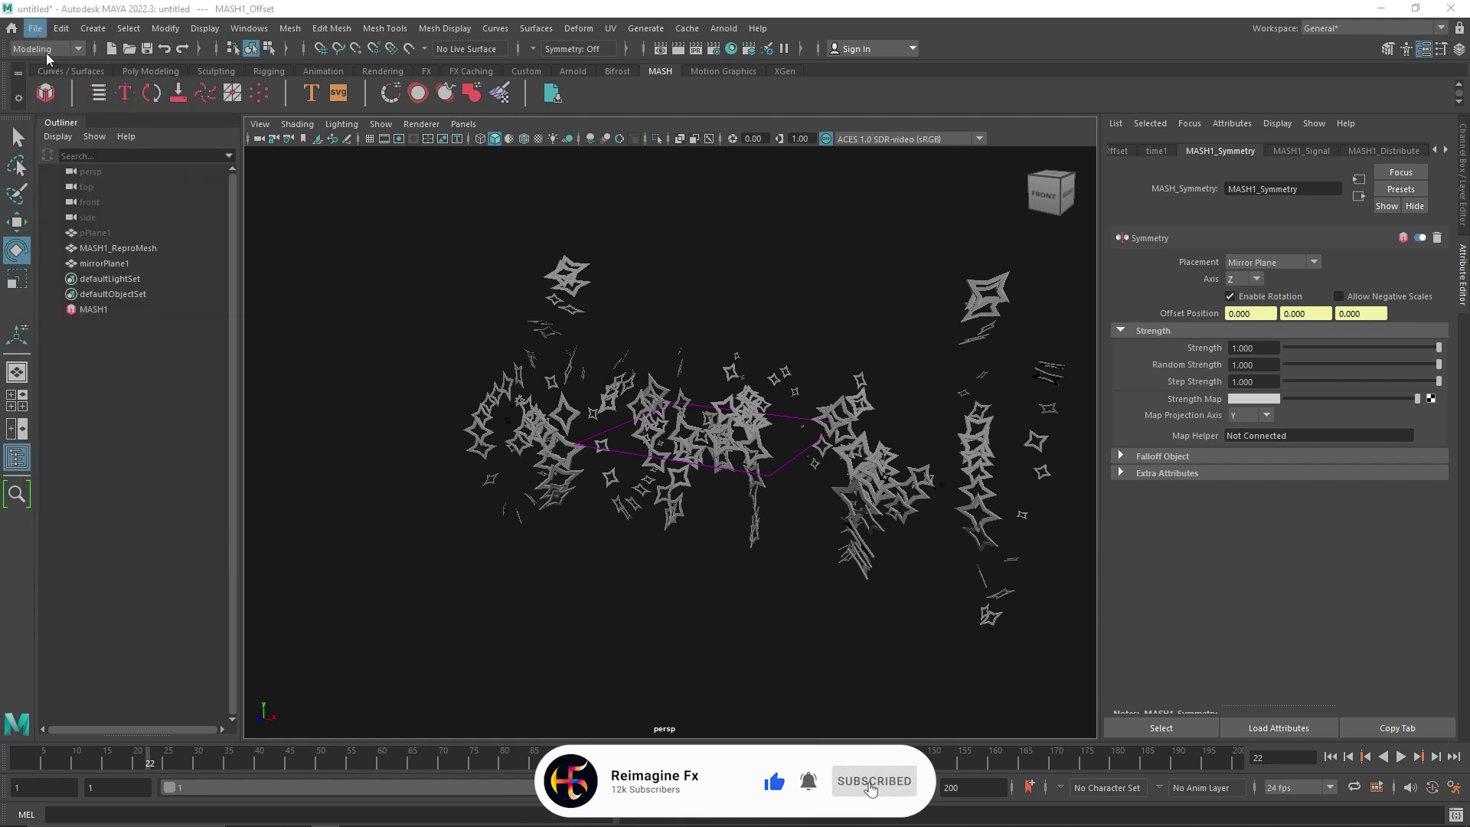
{"action": "left_click", "coordinate": [734, 423]}
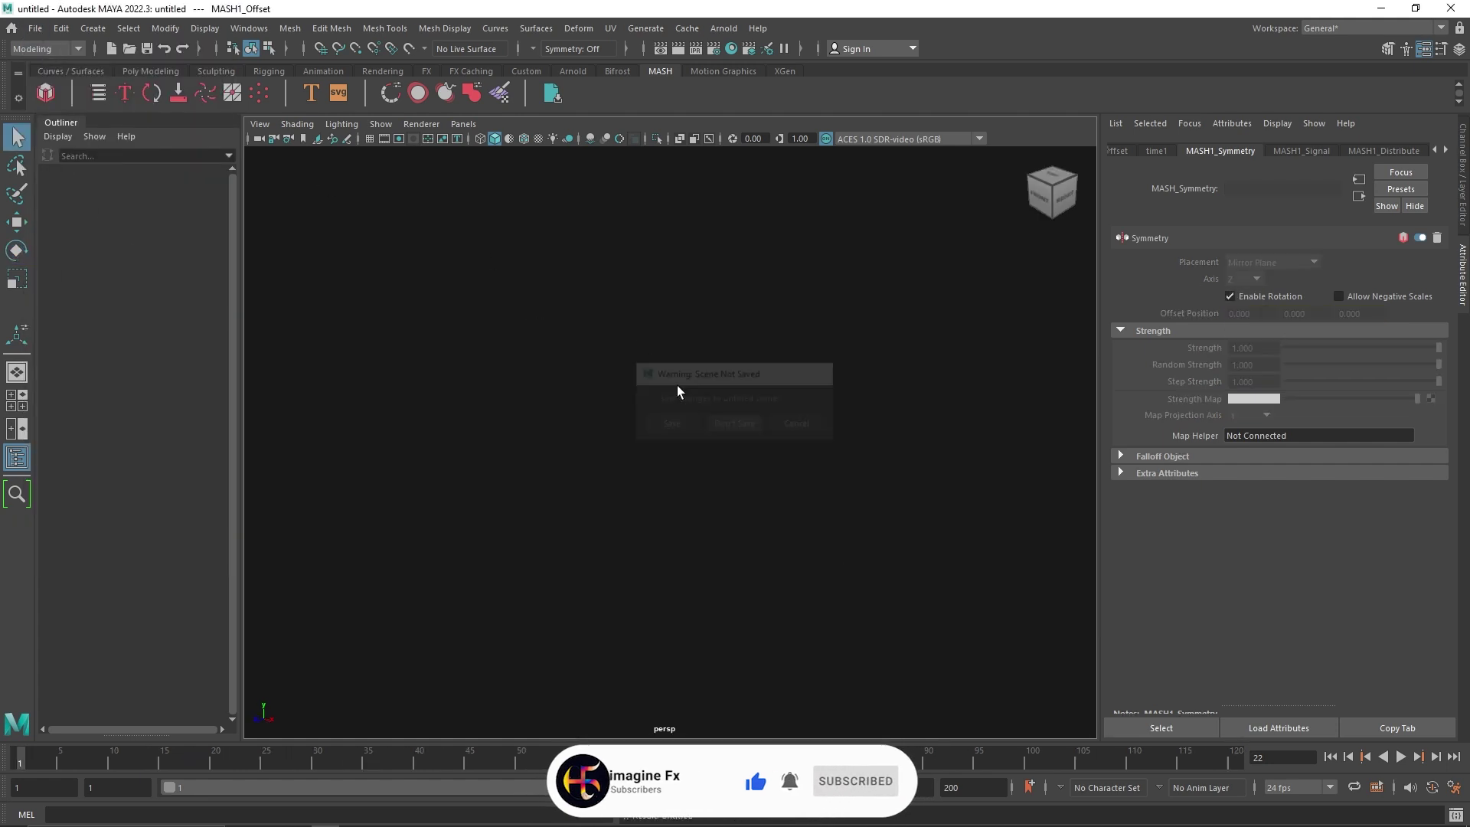
{"action": "left_click", "coordinate": [151, 71]}
{"action": "left_click", "coordinate": [80, 89]}
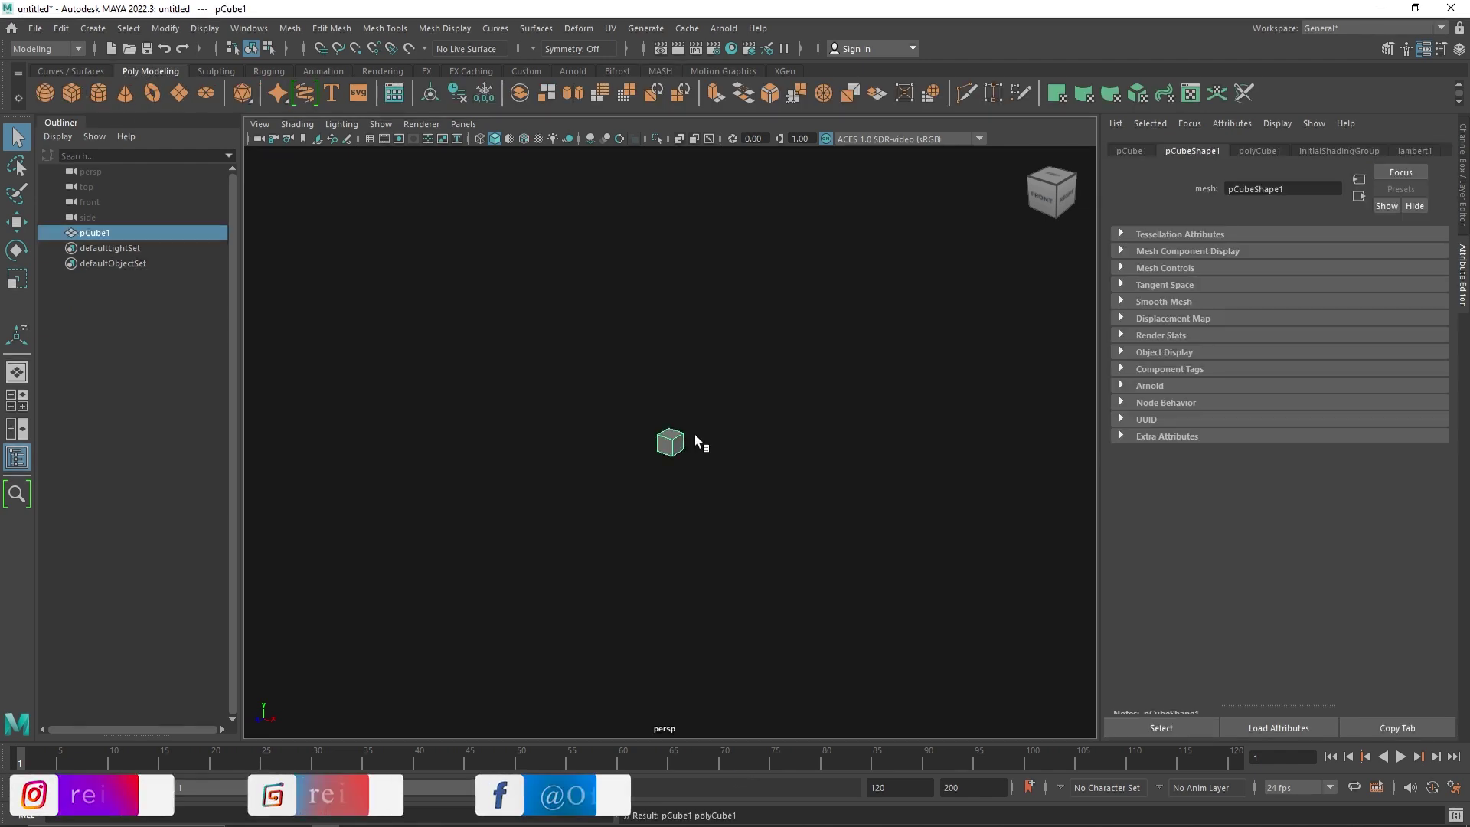
Create a MASH network from the selected cube.
{"action": "left_click", "coordinate": [573, 70]}
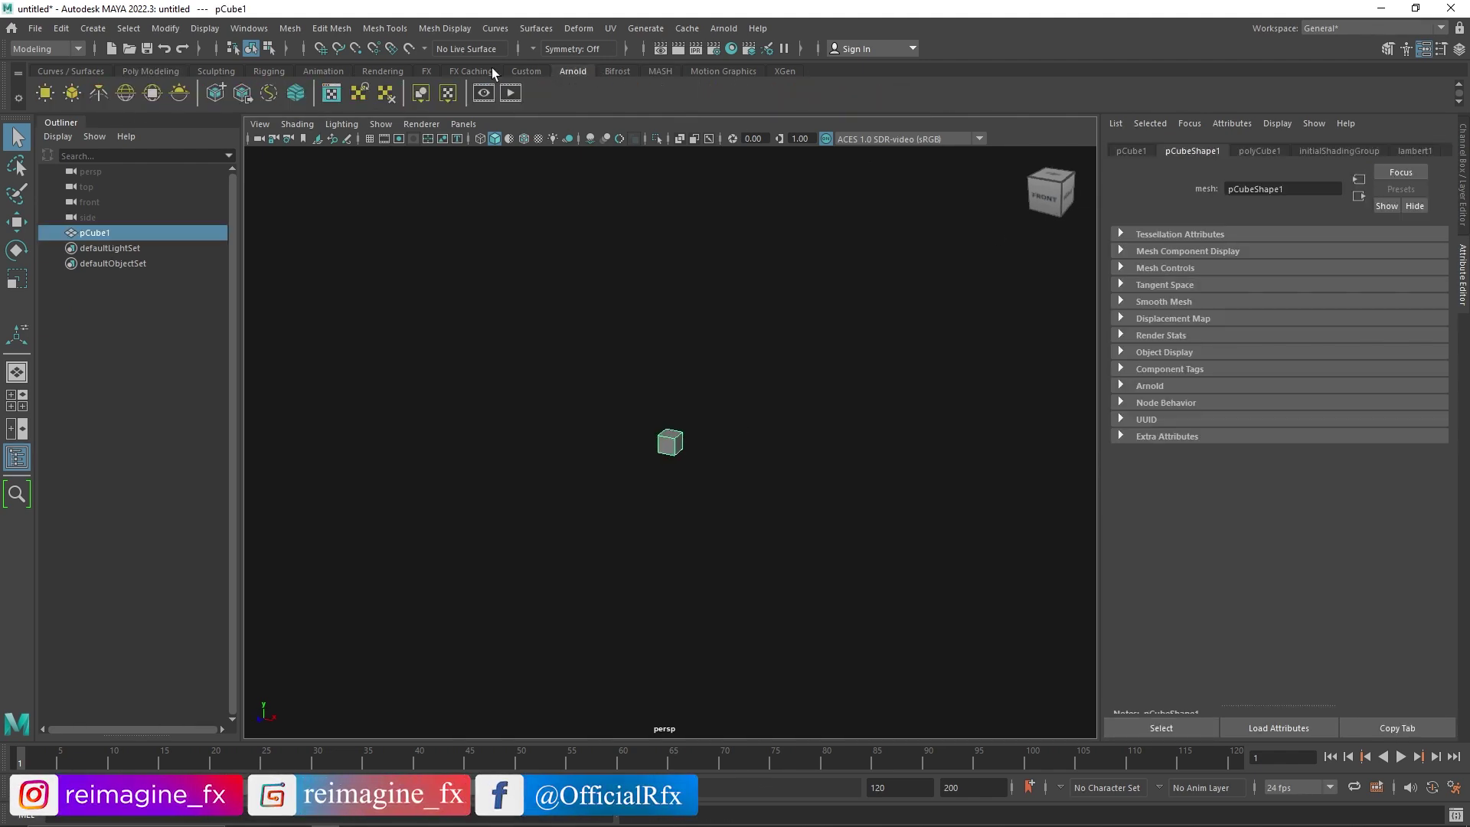
{"action": "left_click", "coordinate": [657, 71]}
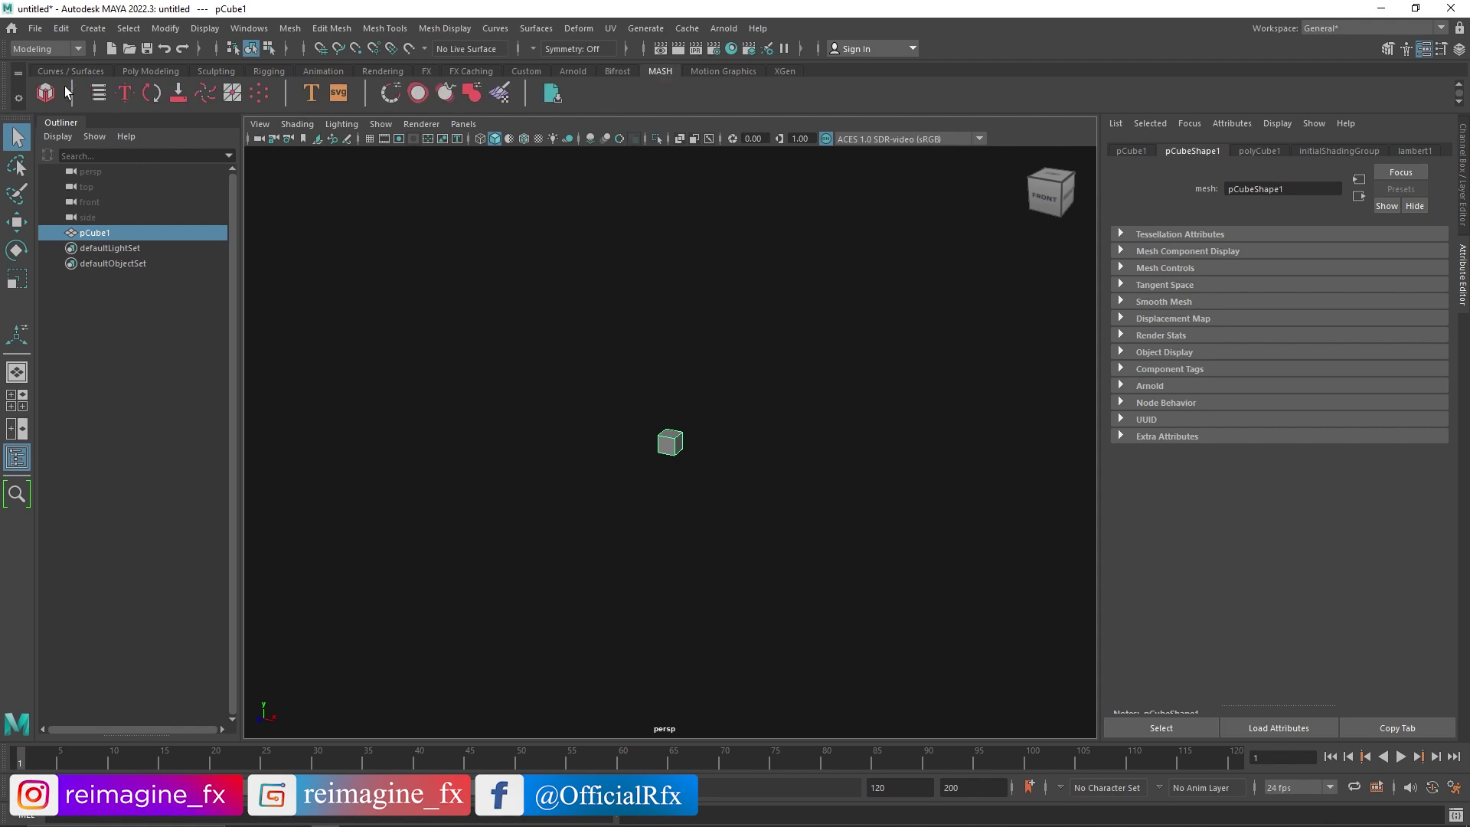
{"action": "left_click", "coordinate": [47, 94]}
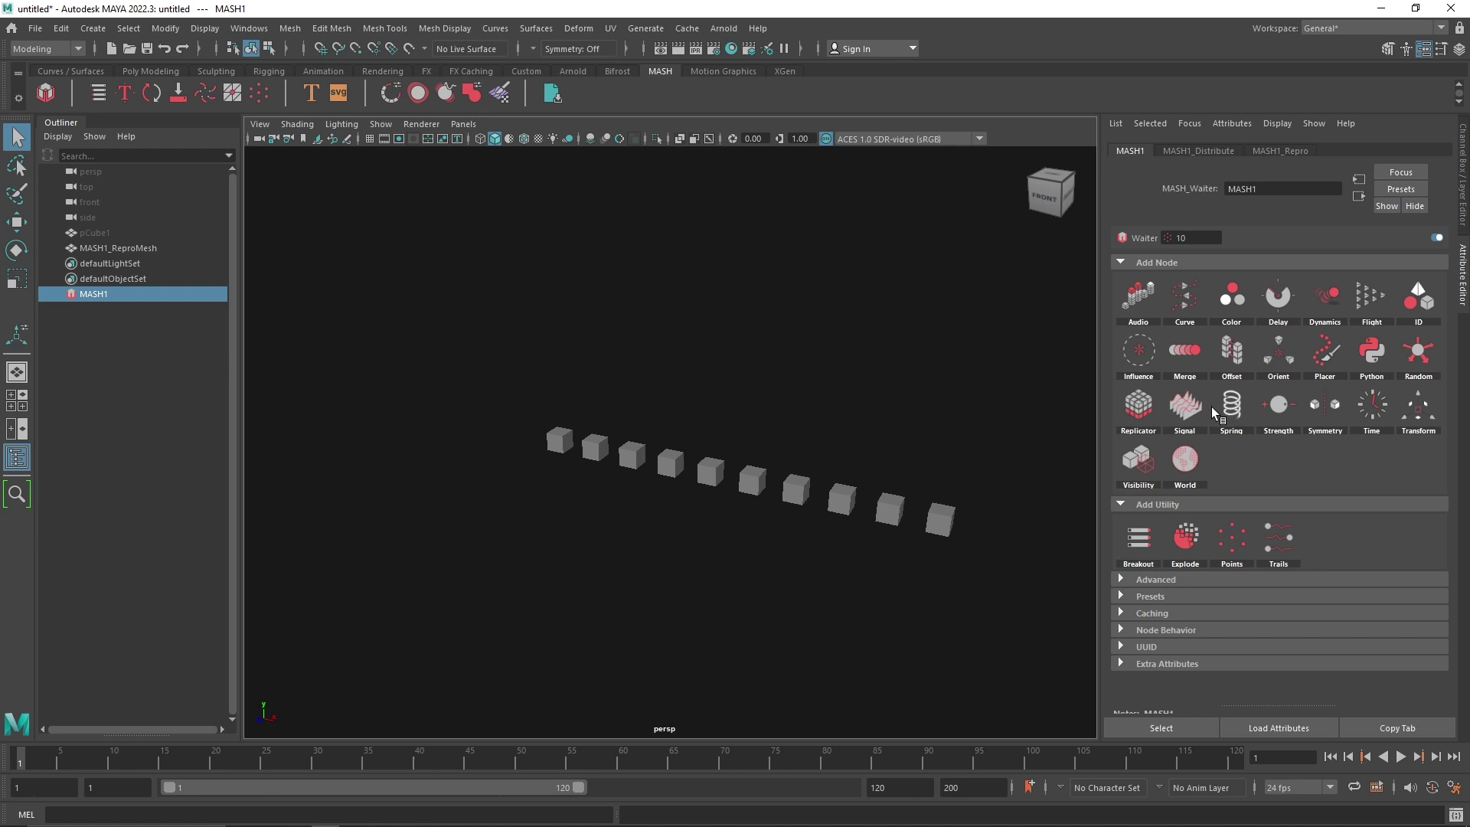
Add a Signal node to the cube network and set its Position Y to 10.
{"action": "left_click", "coordinate": [1185, 406]}
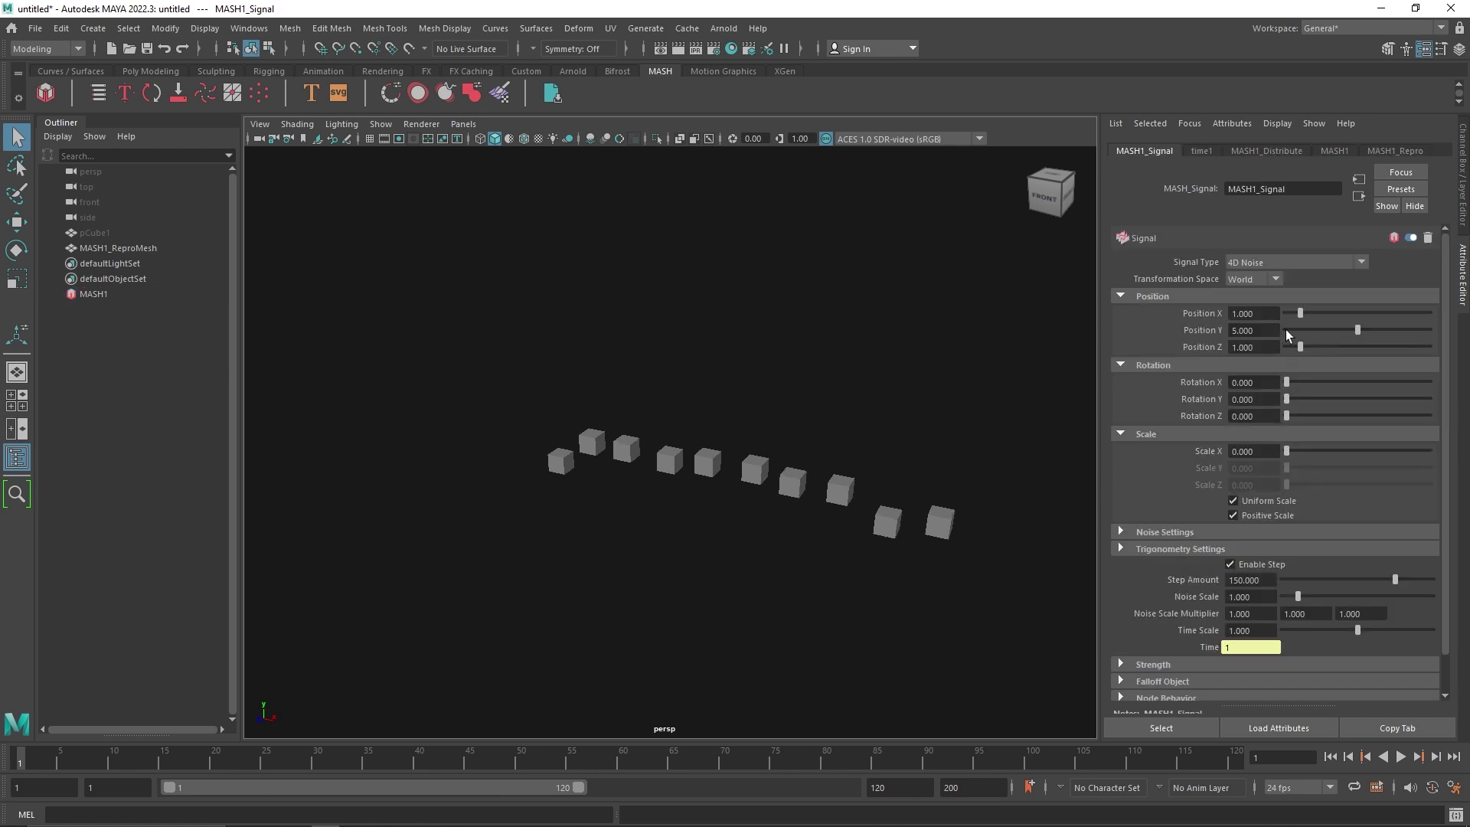
{"action": "mouse_move", "coordinate": [1288, 451]}
{"action": "left_mouse_down"}
{"action": "mouse_move", "coordinate": [1455, 454]}
{"action": "mouse_move", "coordinate": [1265, 442]}
{"action": "left_mouse_up"}
{"action": "left_click_drag", "start_coordinate": [1358, 330], "coordinate": [1469, 333]}
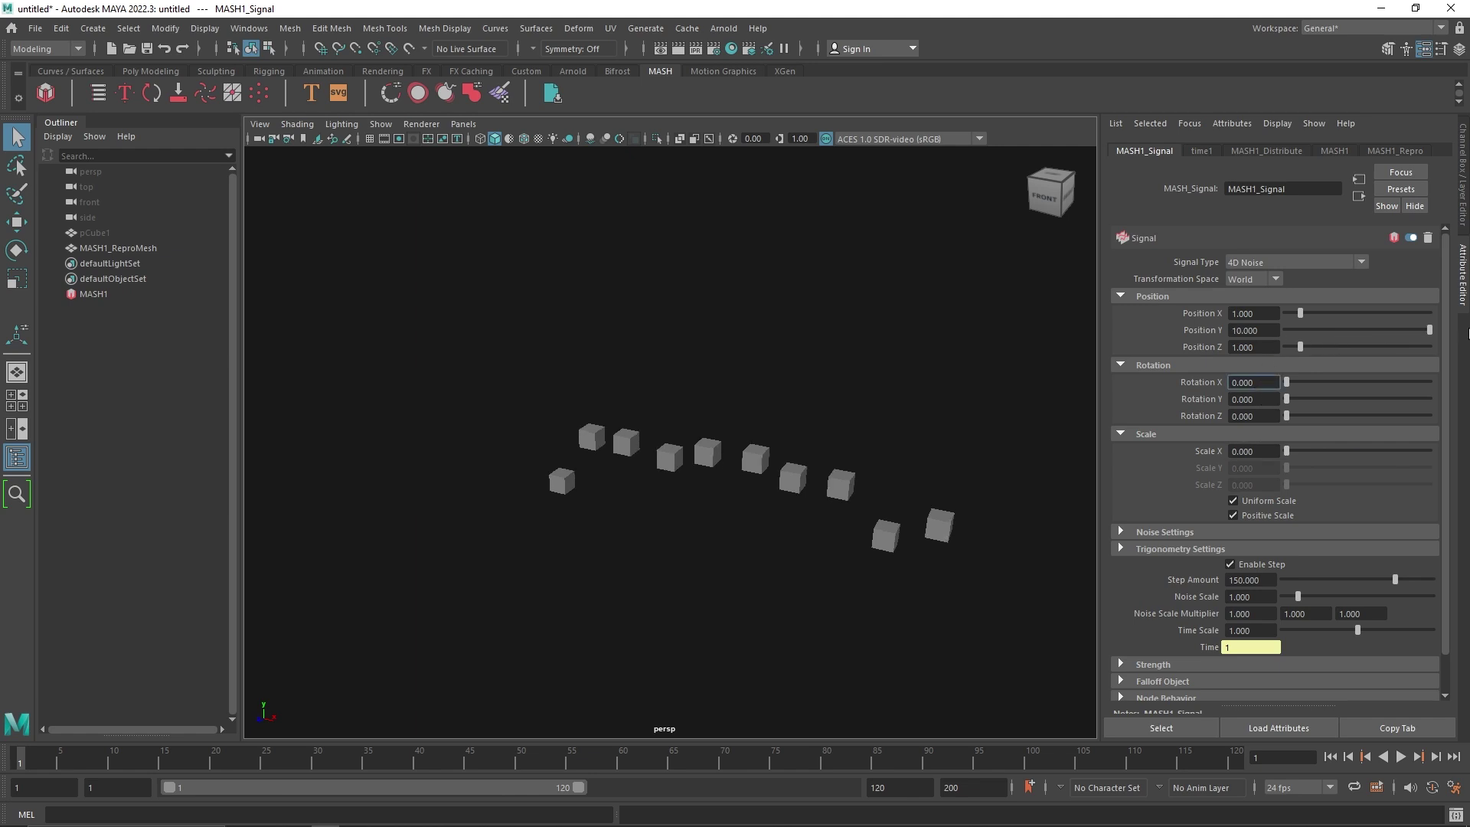
Scale the source cube up along Y so that the instances become tall columns.
{"action": "left_click", "coordinate": [96, 233]}
{"action": "key", "text": "r"}
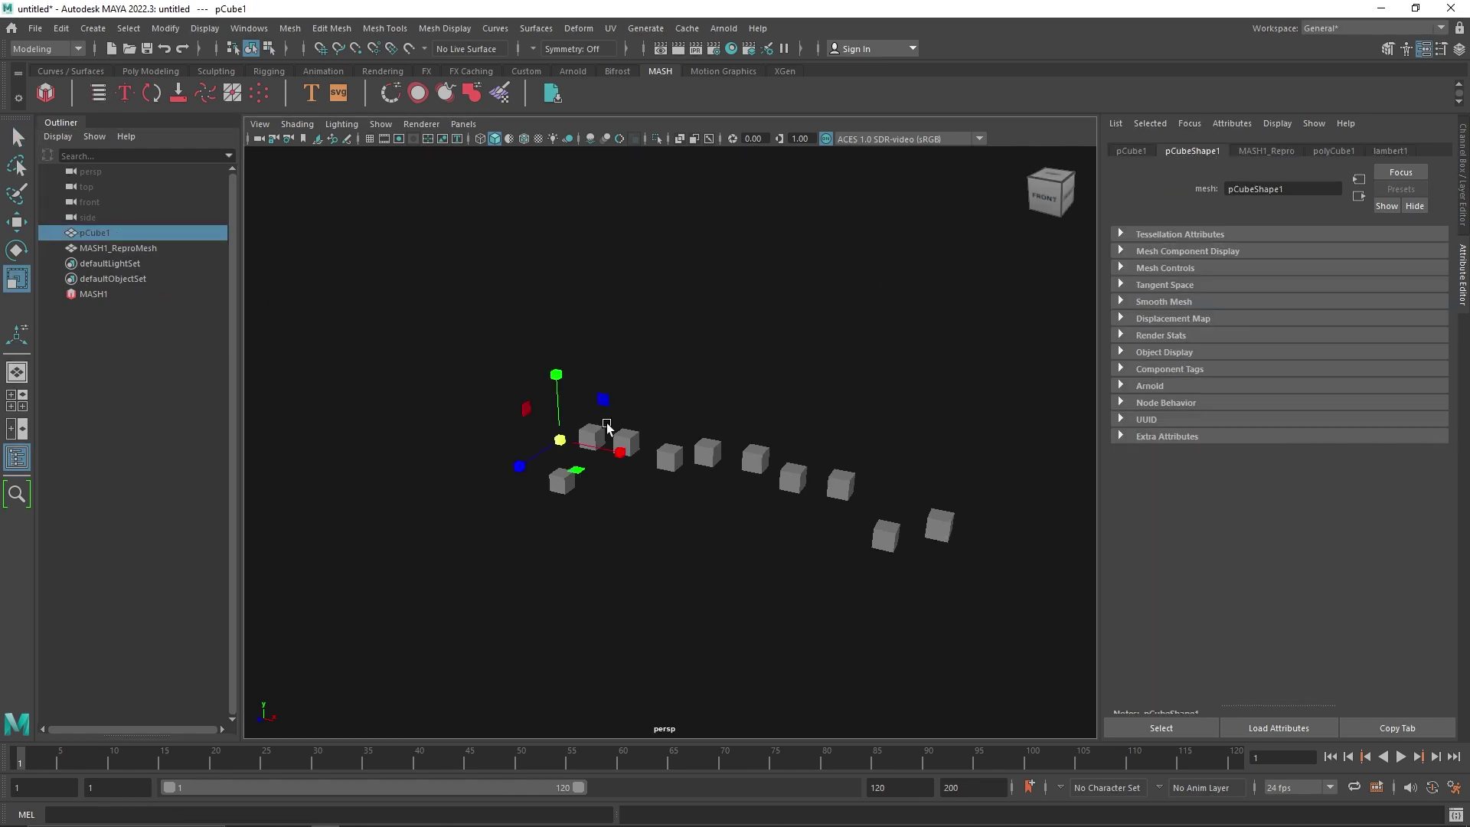
{"action": "left_click_drag", "start_coordinate": [551, 379], "coordinate": [615, 6]}
Set the Distribute node's Number of Points to 23 and return to MASH1's node list.
{"action": "left_click", "coordinate": [122, 294]}
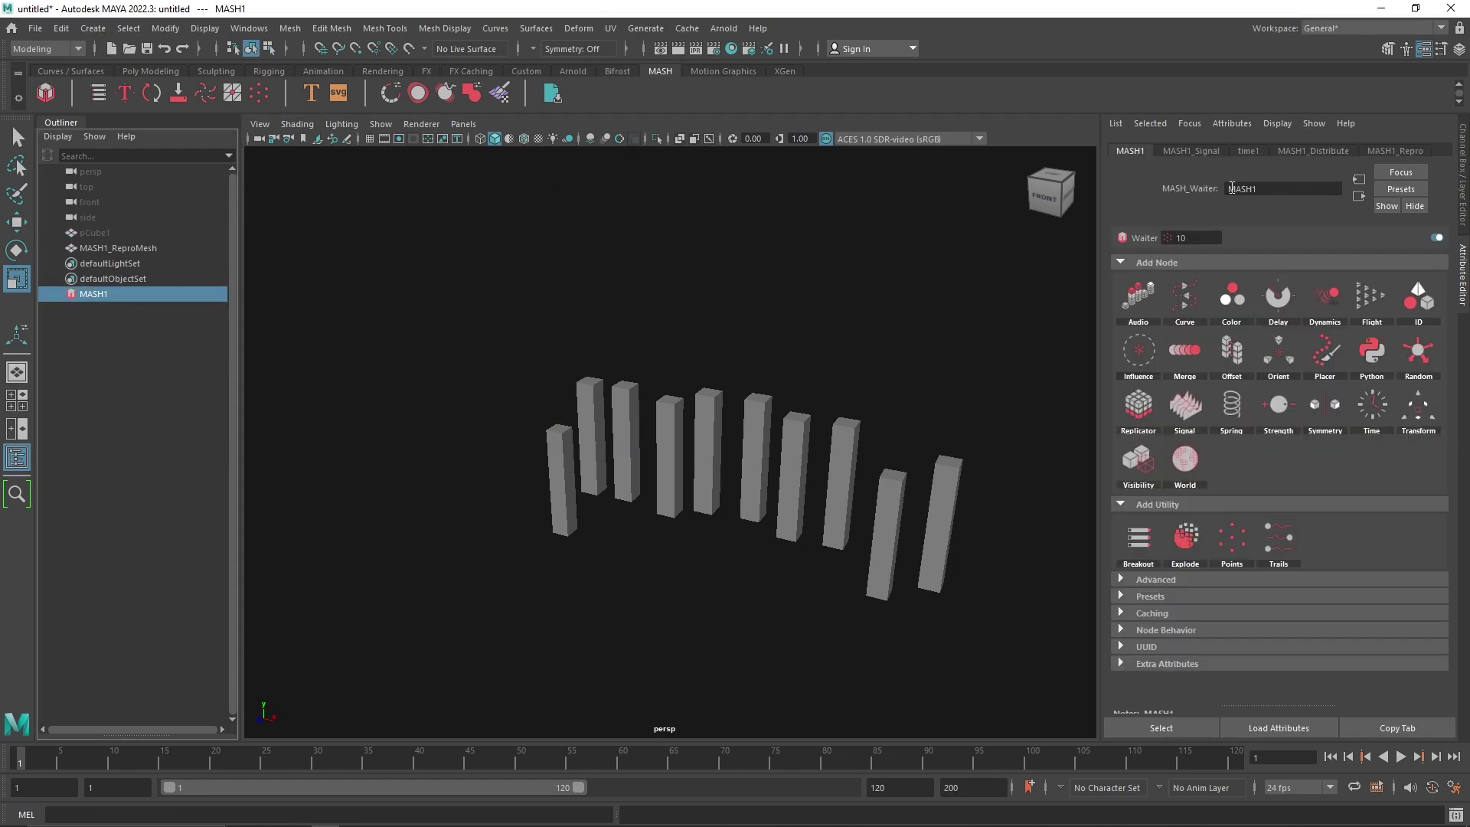
{"action": "left_click", "coordinate": [1324, 152]}
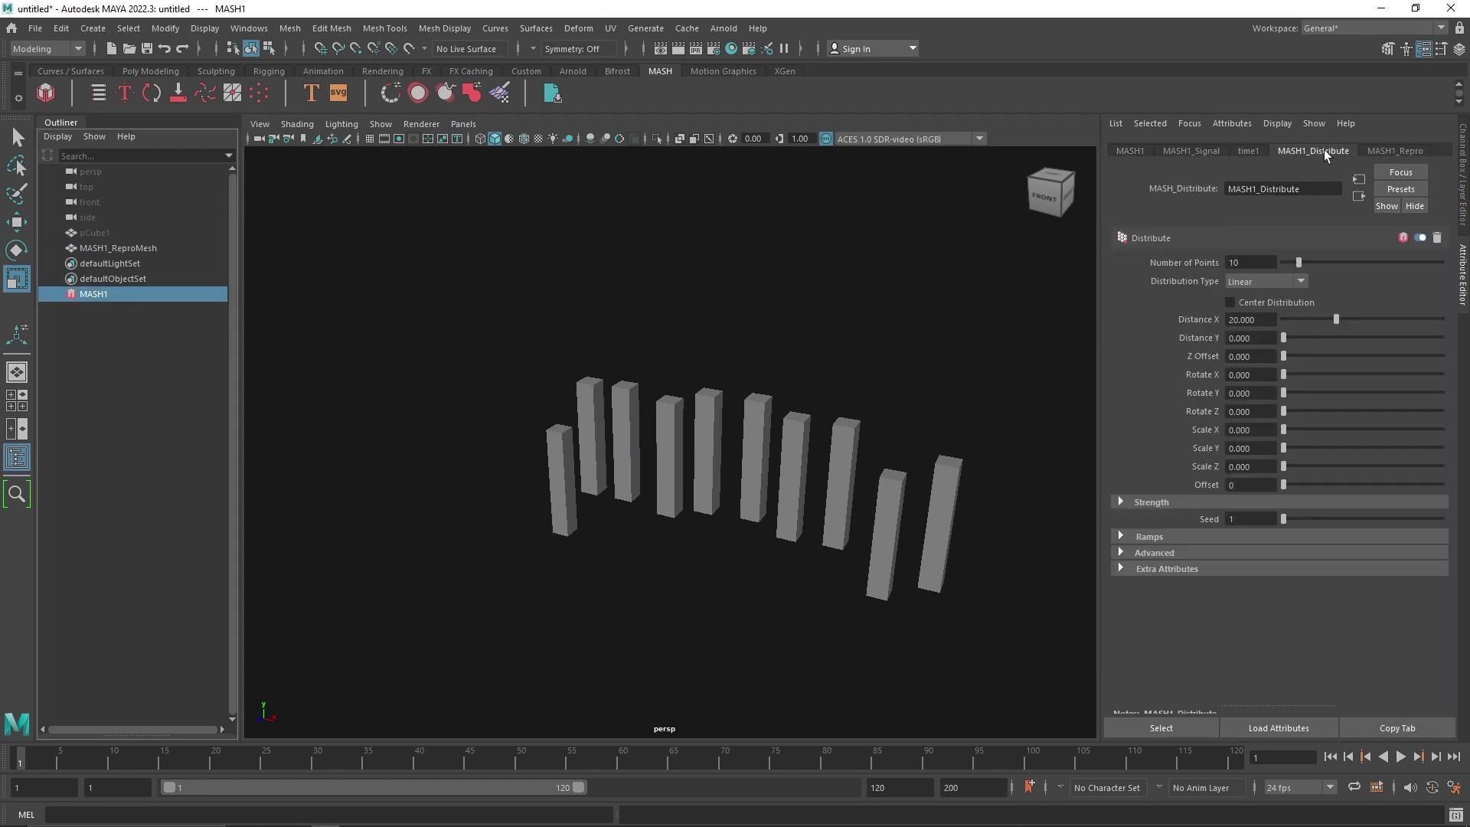
{"action": "mouse_move", "coordinate": [1299, 263]}
{"action": "left_mouse_down"}
{"action": "mouse_move", "coordinate": [1345, 265]}
{"action": "mouse_move", "coordinate": [1319, 263]}
{"action": "left_mouse_up"}
{"action": "left_click_drag", "start_coordinate": [1027, 333], "coordinate": [903, 371], "text": "alt"}
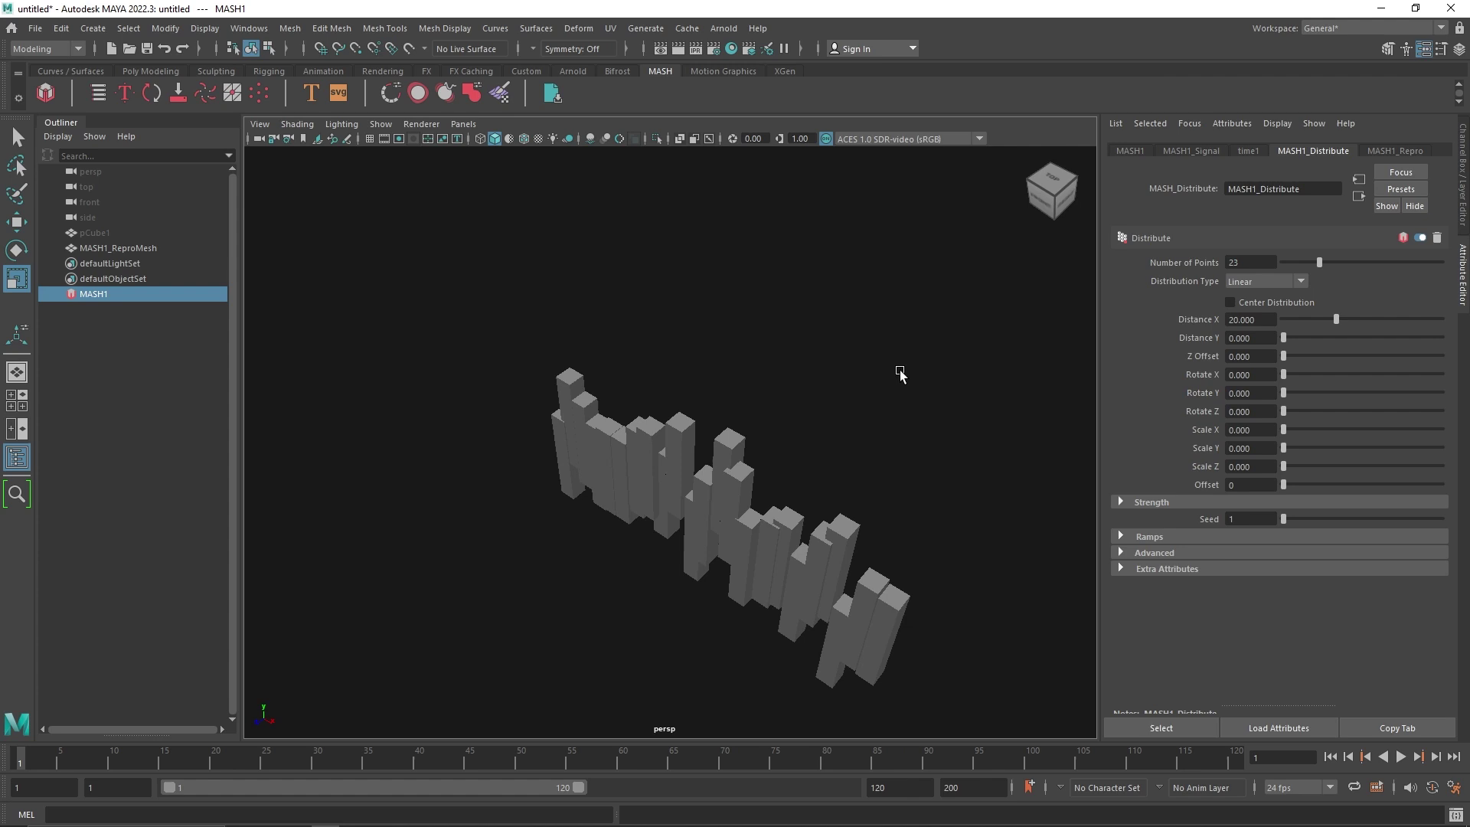
{"action": "left_click", "coordinate": [1132, 151]}
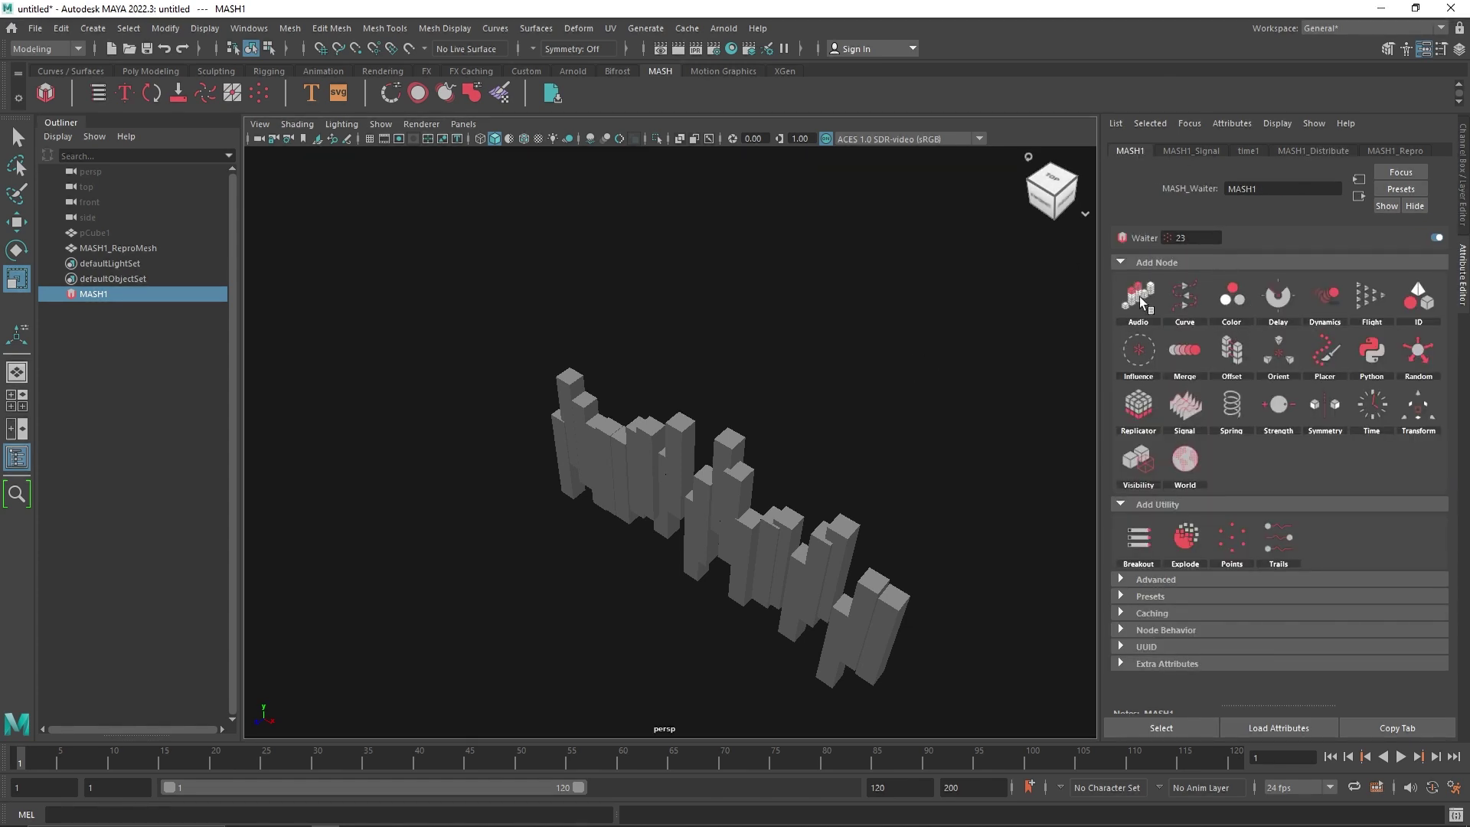
Smooth the Signal motion during playback with Step Amount about 4.145, Noise Scale about 0.622 and Time Scale about 0.373.
{"action": "left_click_drag", "start_coordinate": [1140, 298], "coordinate": [831, 383]}
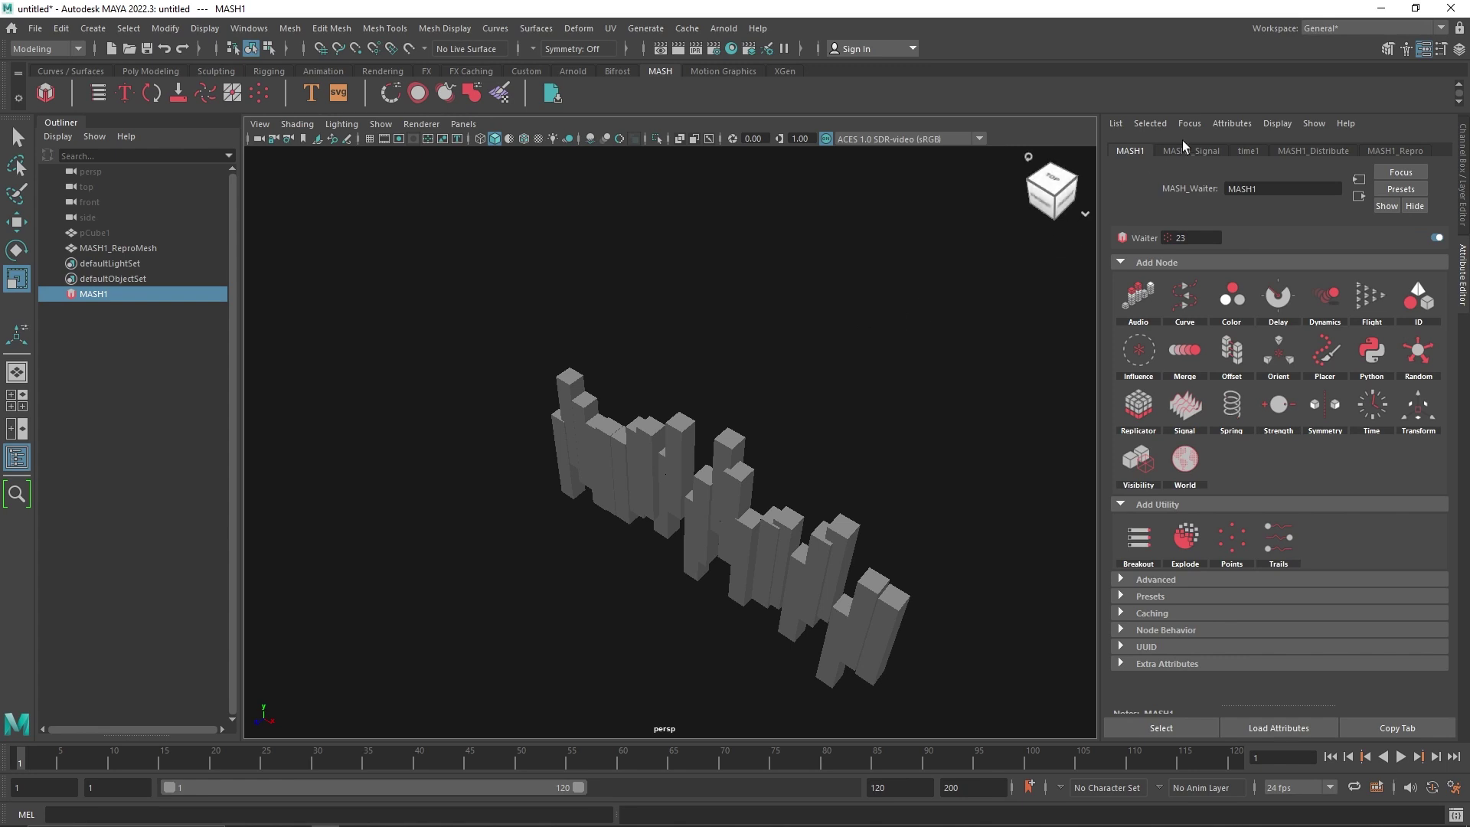
{"action": "left_click_drag", "start_coordinate": [734, 393], "coordinate": [856, 332], "text": "alt"}
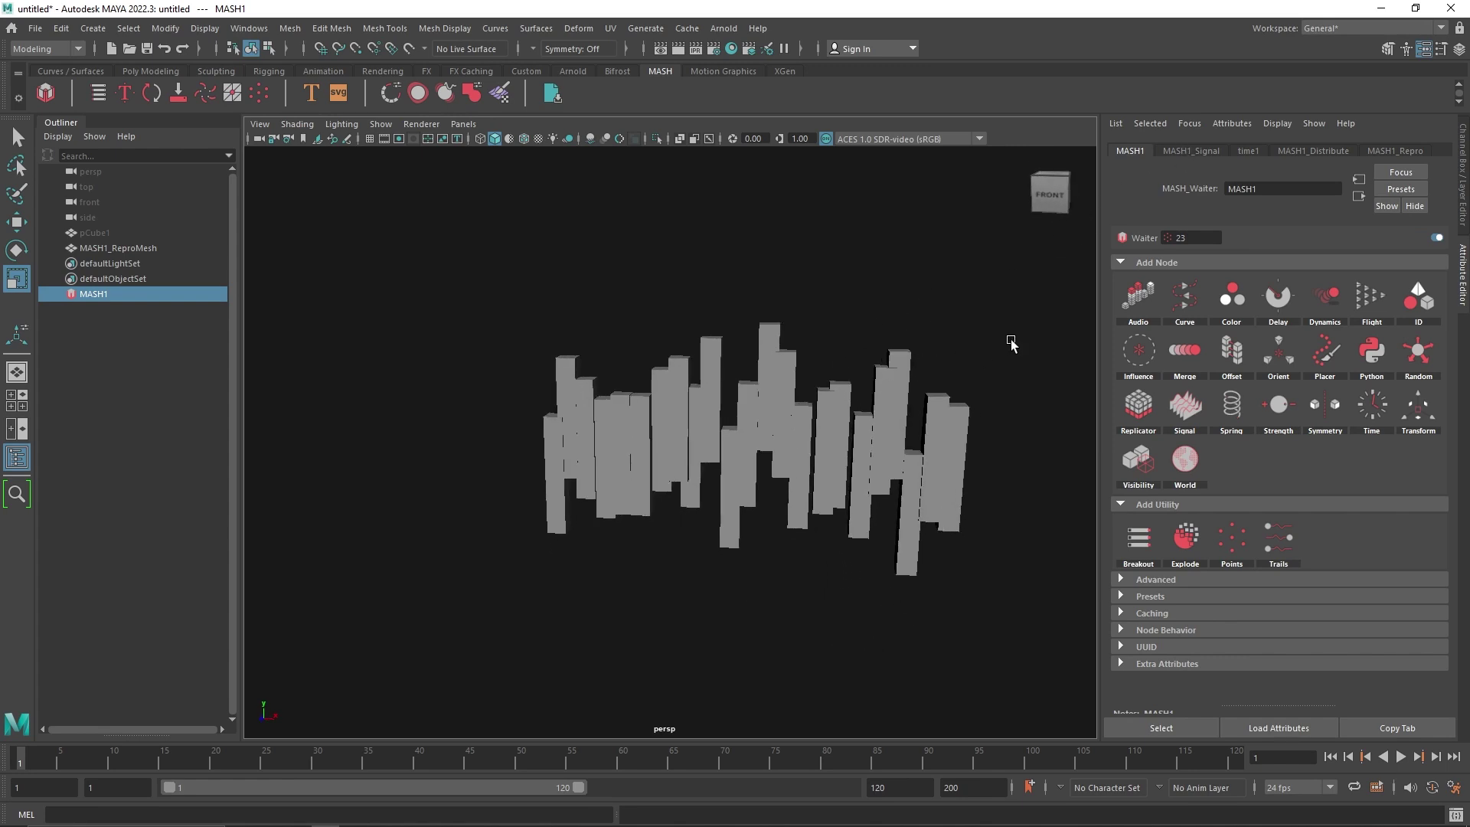
{"action": "left_click", "coordinate": [1192, 151]}
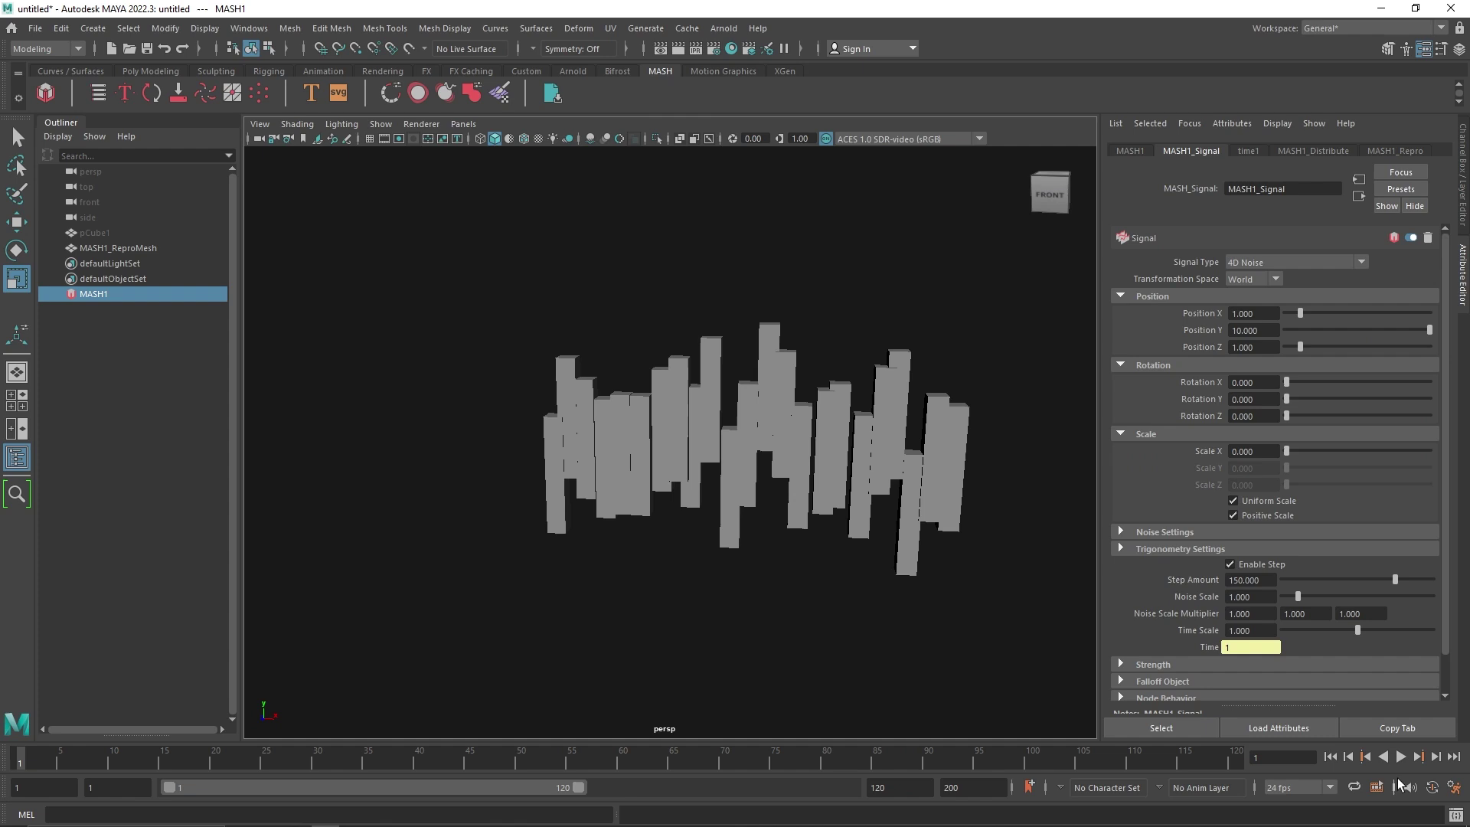
{"action": "left_click", "coordinate": [1401, 757]}
{"action": "left_click_drag", "start_coordinate": [1316, 629], "coordinate": [1294, 628]}
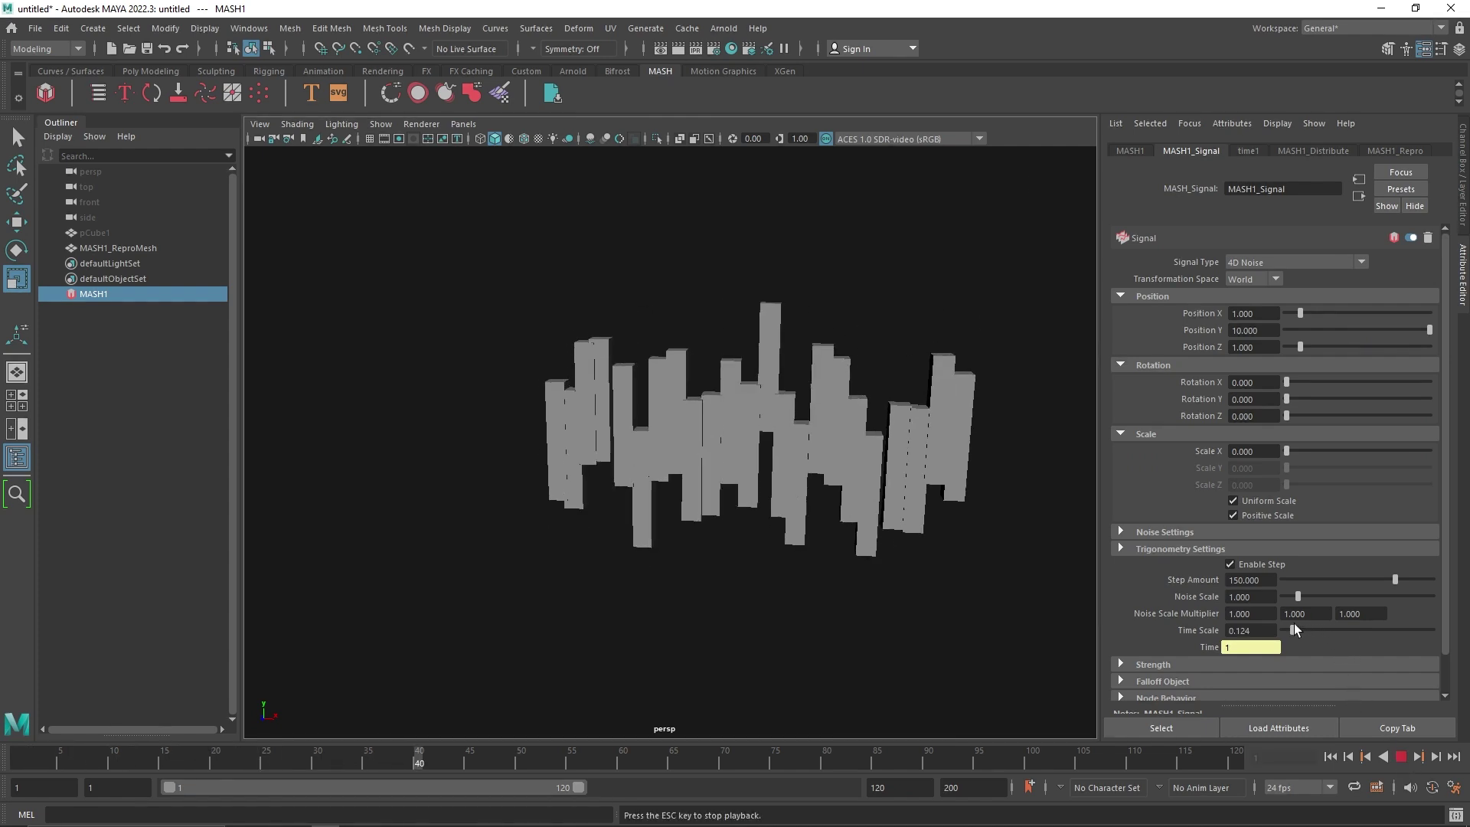
{"action": "left_click_drag", "start_coordinate": [1396, 580], "coordinate": [1285, 581]}
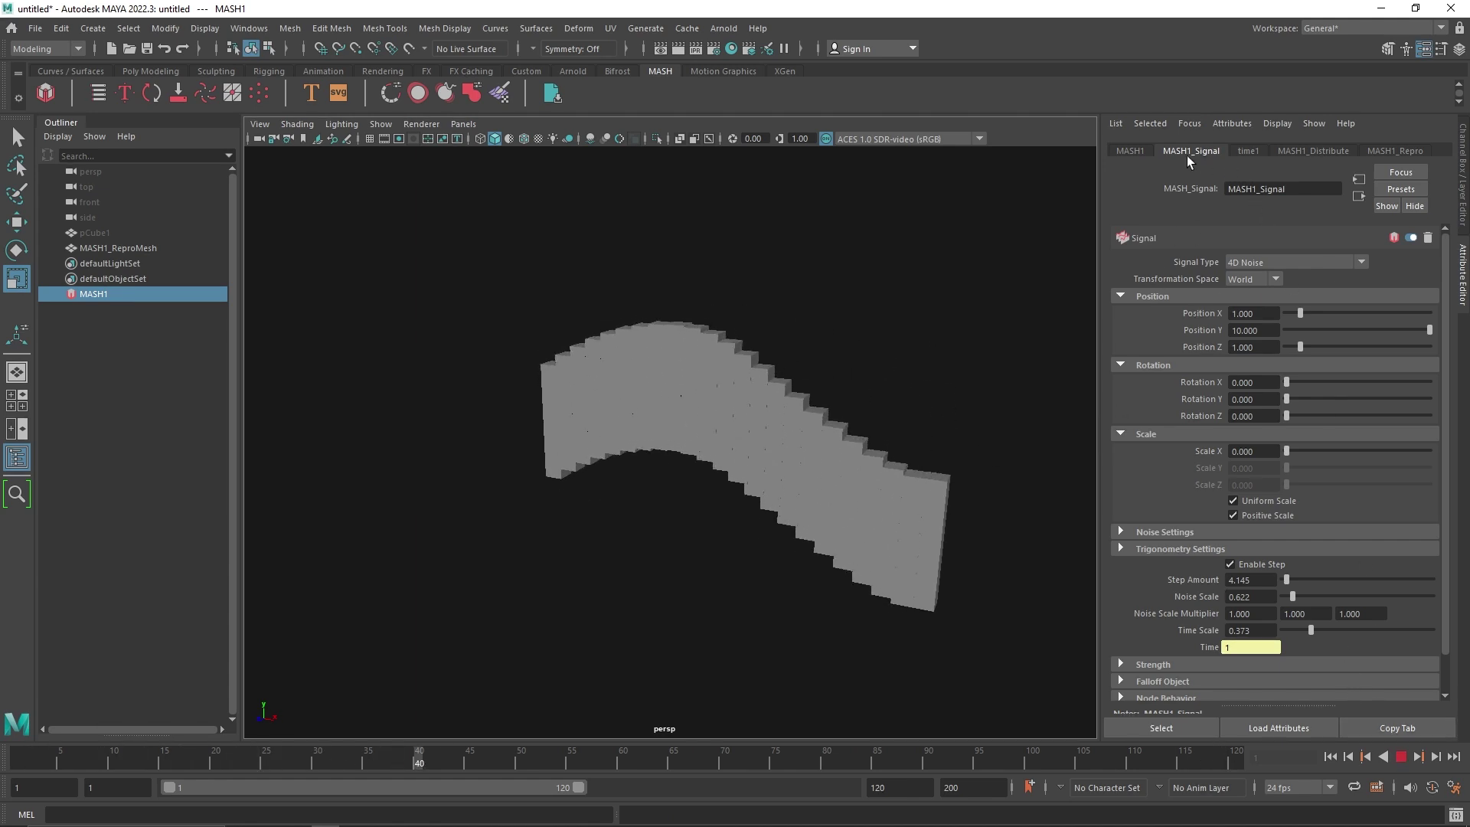
Add a Symmetry node to MASH1, stop playback, try the Z axis and set the mirror axis to Y.
{"action": "left_click", "coordinate": [1140, 149]}
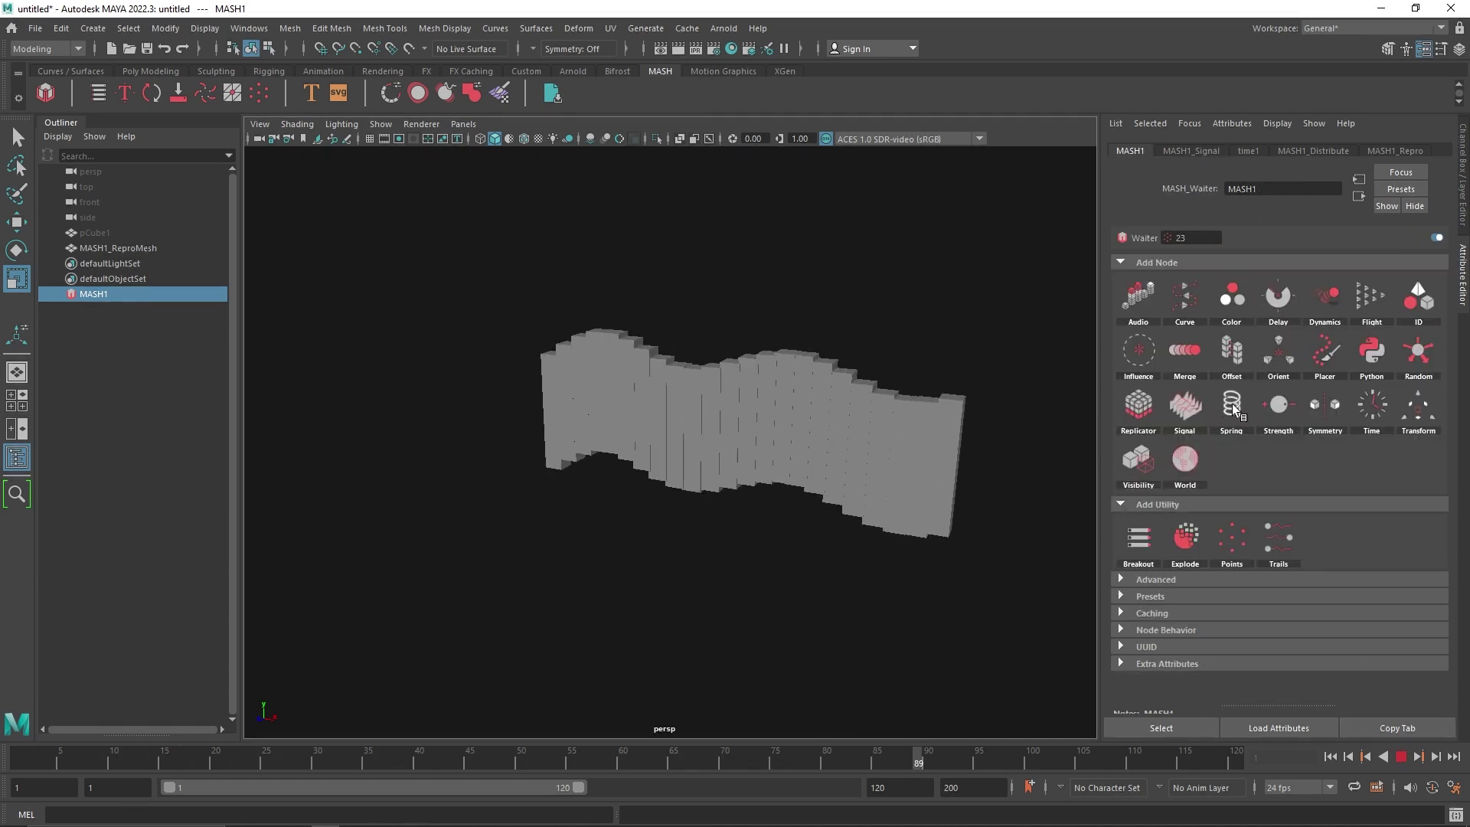
{"action": "left_click", "coordinate": [1326, 406]}
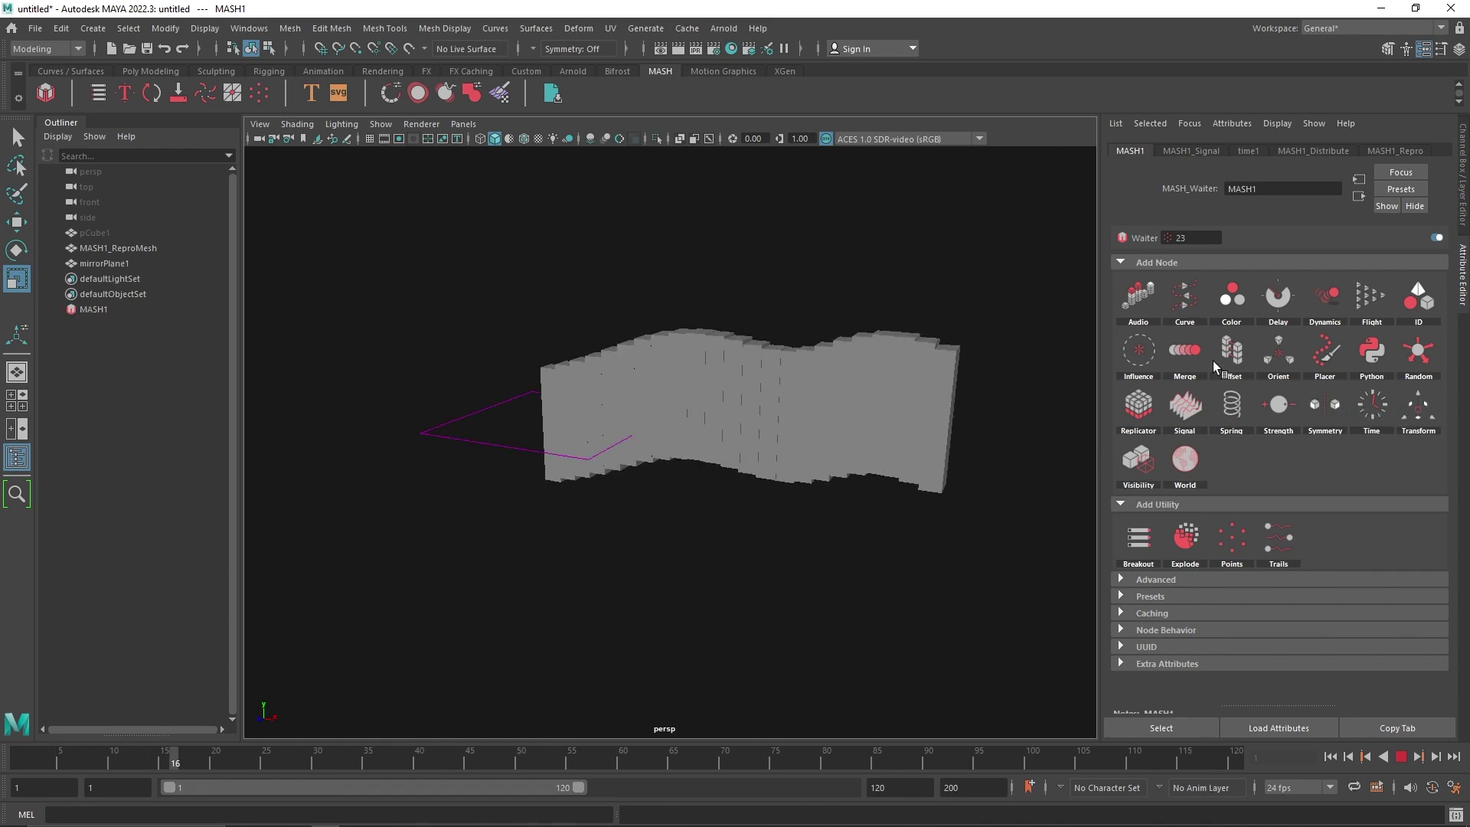
{"action": "left_click", "coordinate": [1401, 756]}
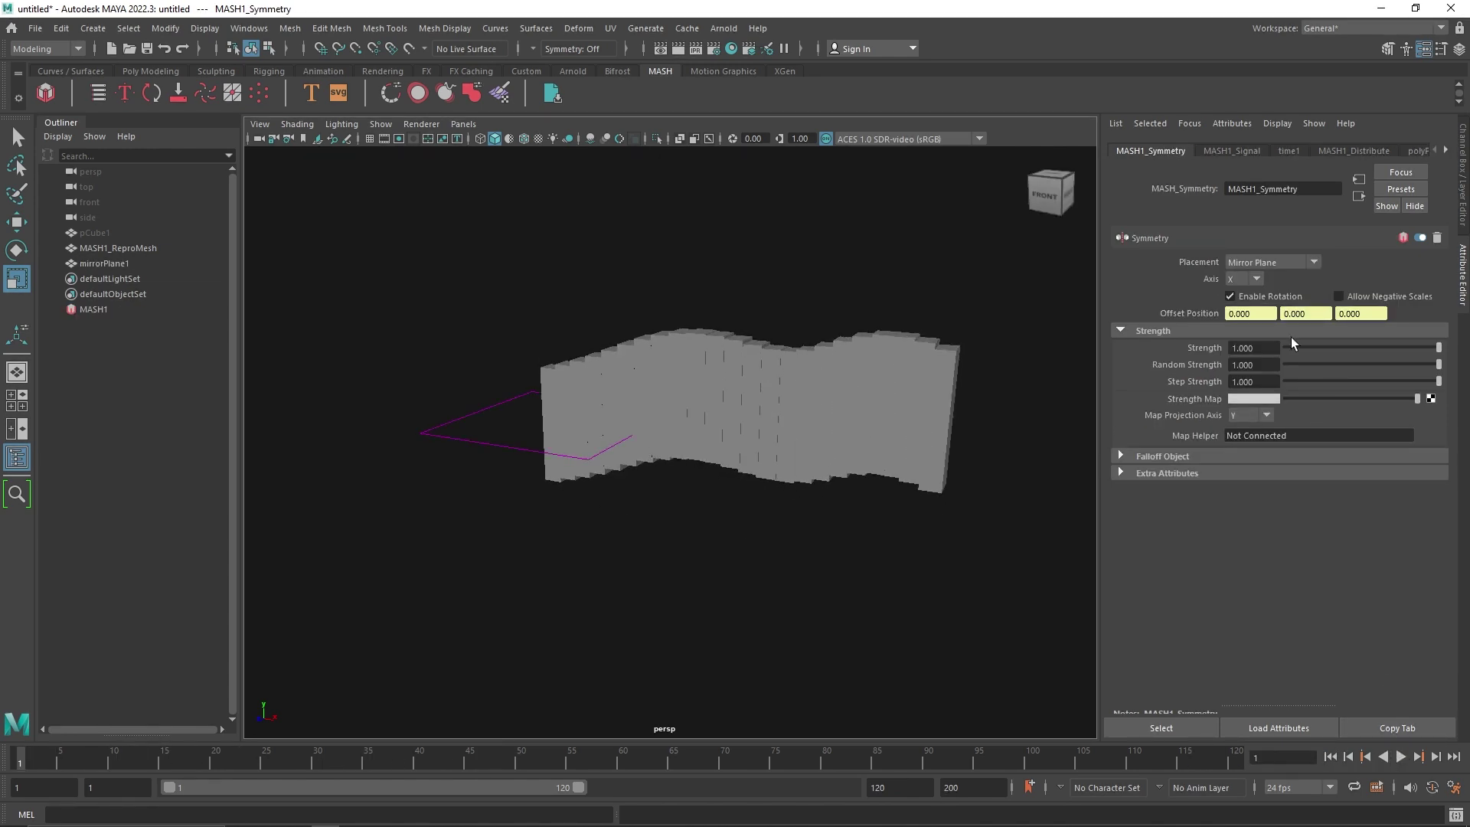
{"action": "left_click", "coordinate": [1247, 279]}
{"action": "left_click", "coordinate": [1244, 323]}
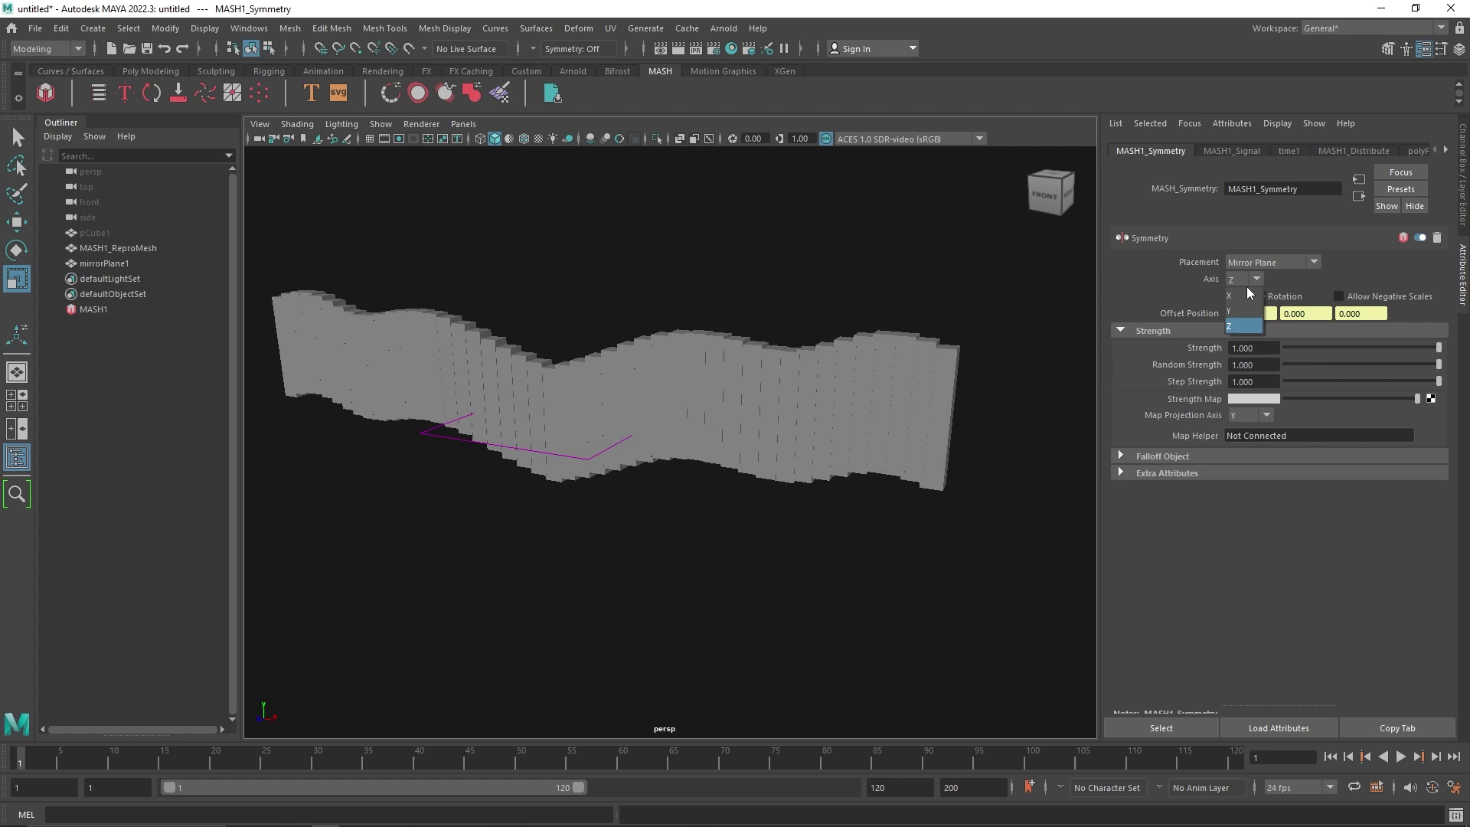
{"action": "left_click", "coordinate": [1245, 310]}
{"action": "left_click_drag", "start_coordinate": [918, 474], "coordinate": [797, 383], "text": "alt"}
Play back the mirrored columns repeatedly and review the Signal and Symmetry node settings.
{"action": "left_click", "coordinate": [1400, 757]}
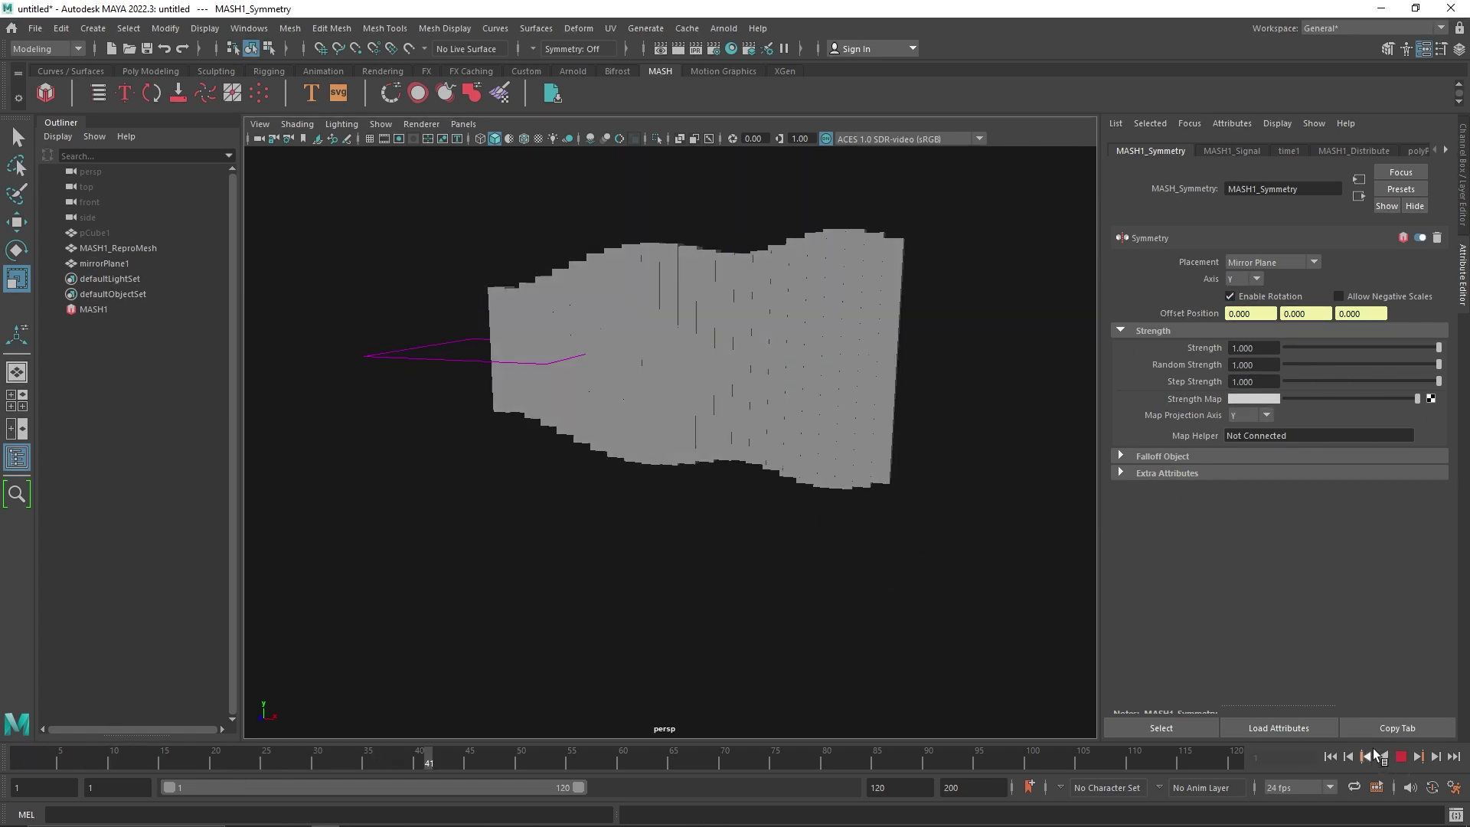
{"action": "left_click", "coordinate": [1401, 757]}
{"action": "left_click", "coordinate": [1233, 150]}
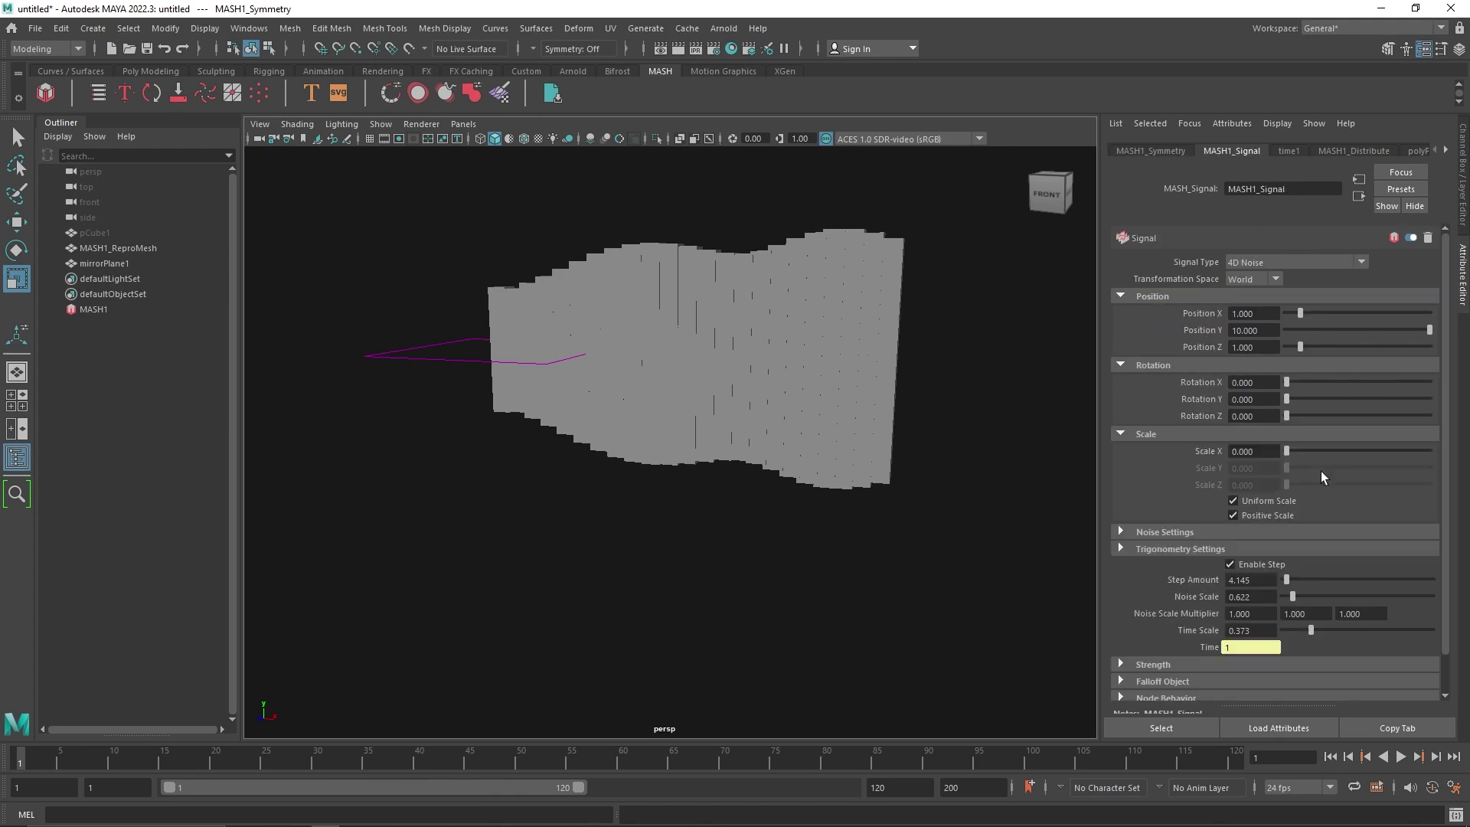
{"action": "left_click", "coordinate": [1401, 757]}
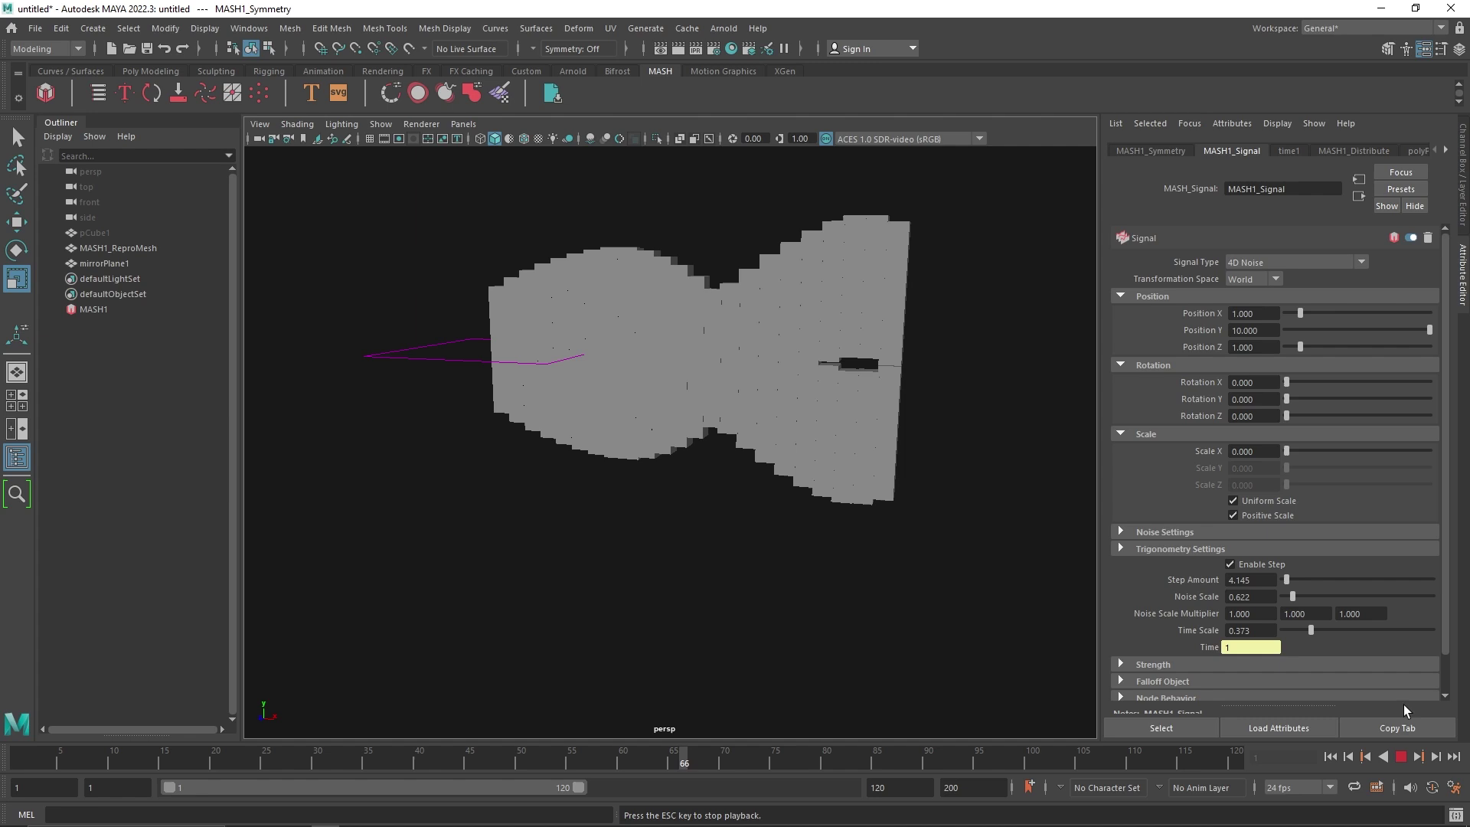
{"action": "left_click", "coordinate": [1400, 757]}
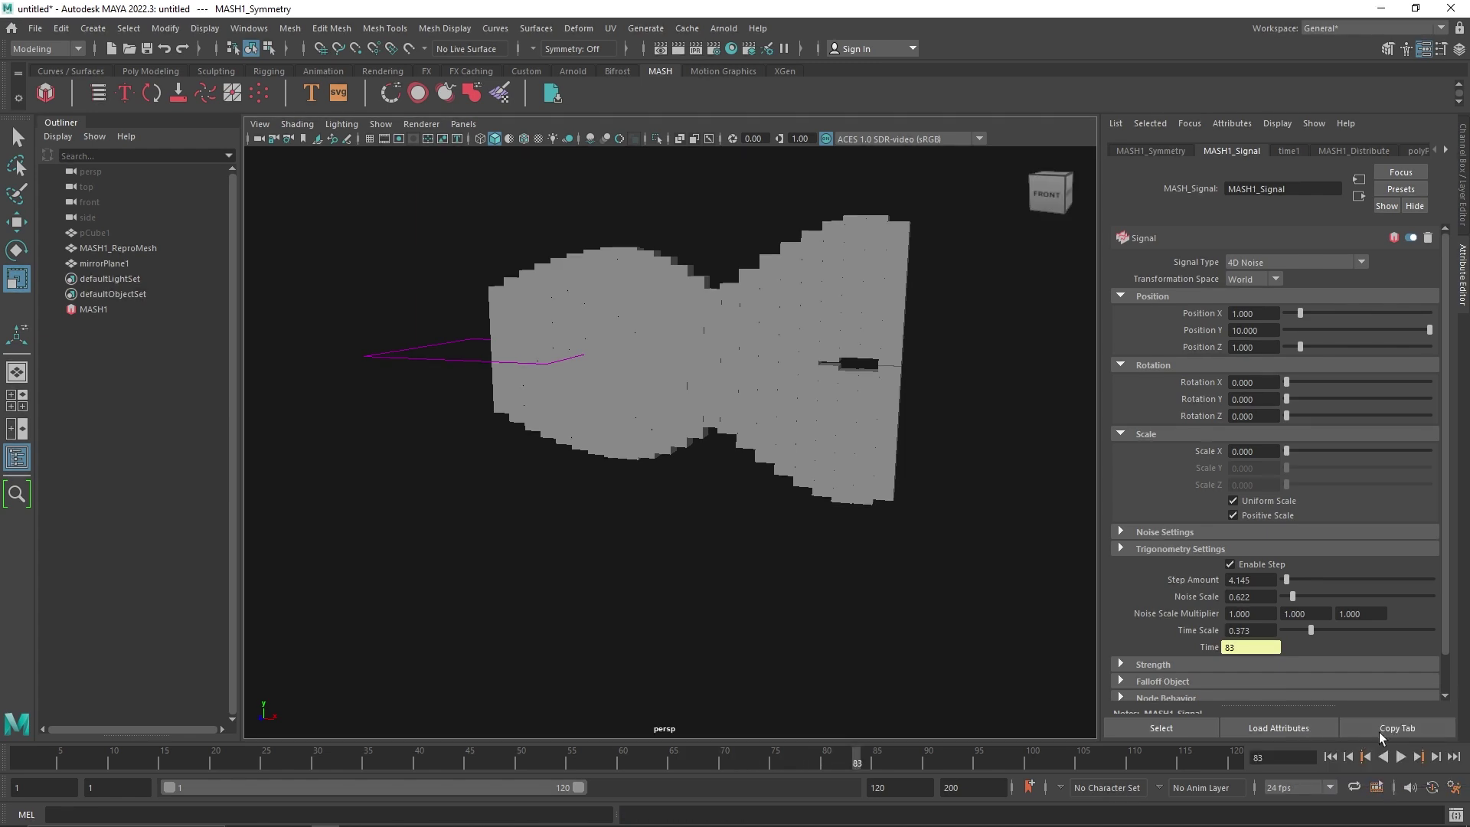
{"action": "left_click", "coordinate": [1402, 757]}
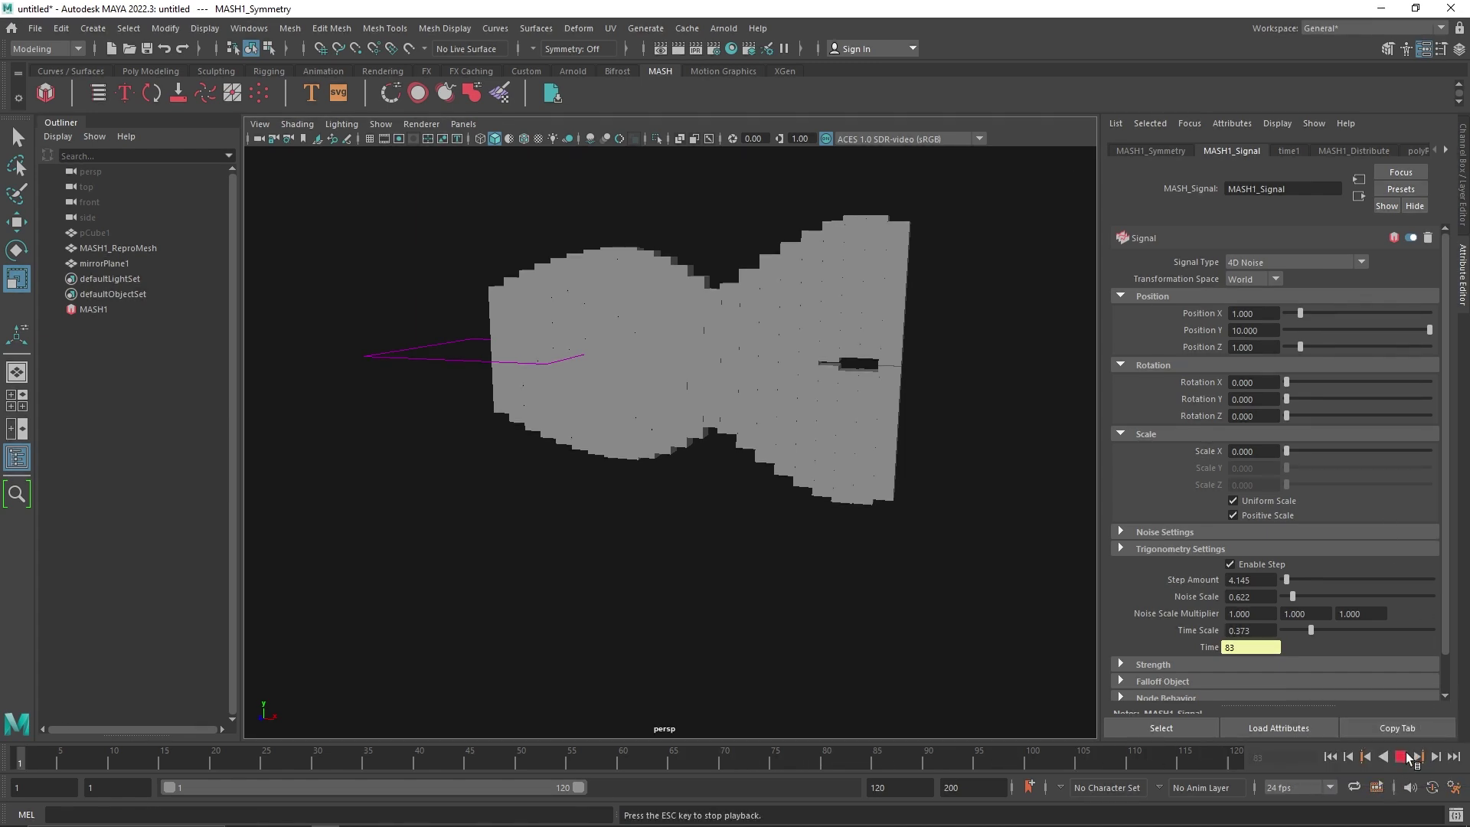
{"action": "left_click", "coordinate": [1406, 755]}
{"action": "left_click", "coordinate": [1151, 150]}
{"action": "left_click", "coordinate": [1231, 151]}
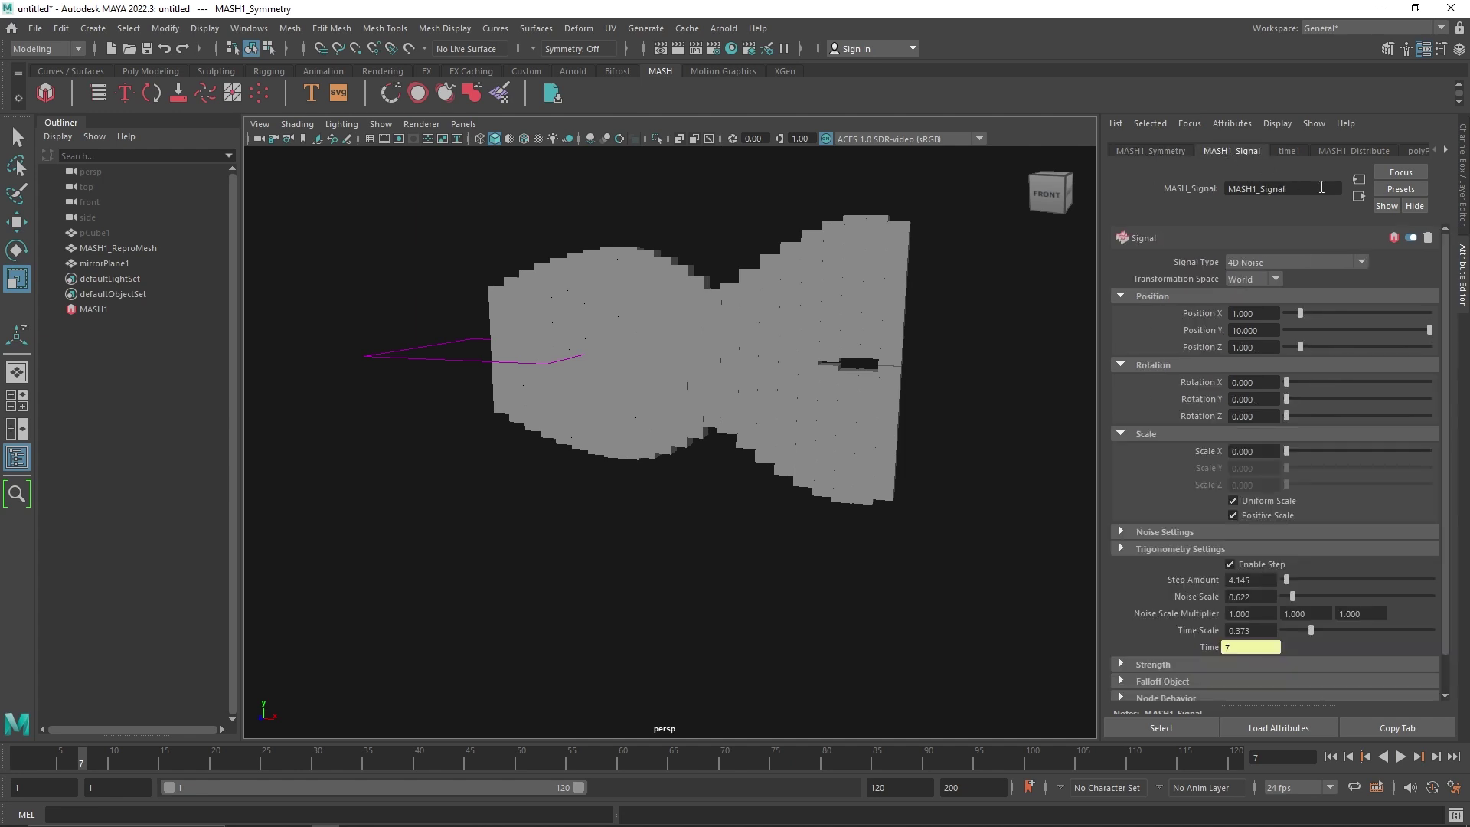
Delete the Signal node and add a fresh Signal node to MASH1.
{"action": "left_click", "coordinate": [1428, 237]}
{"action": "left_click", "coordinate": [710, 425]}
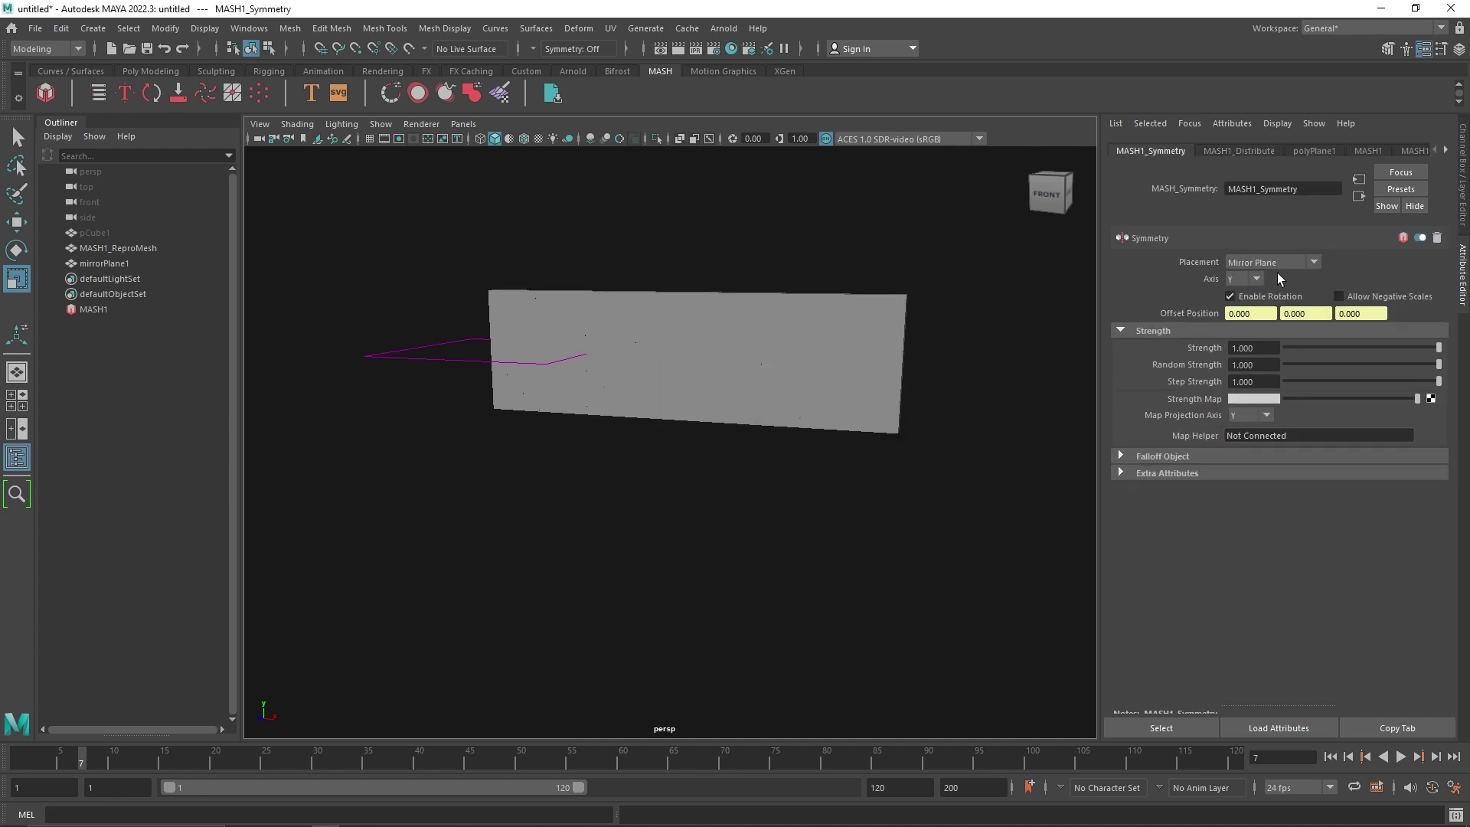
{"action": "left_click", "coordinate": [1368, 151]}
{"action": "left_click", "coordinate": [1411, 151]}
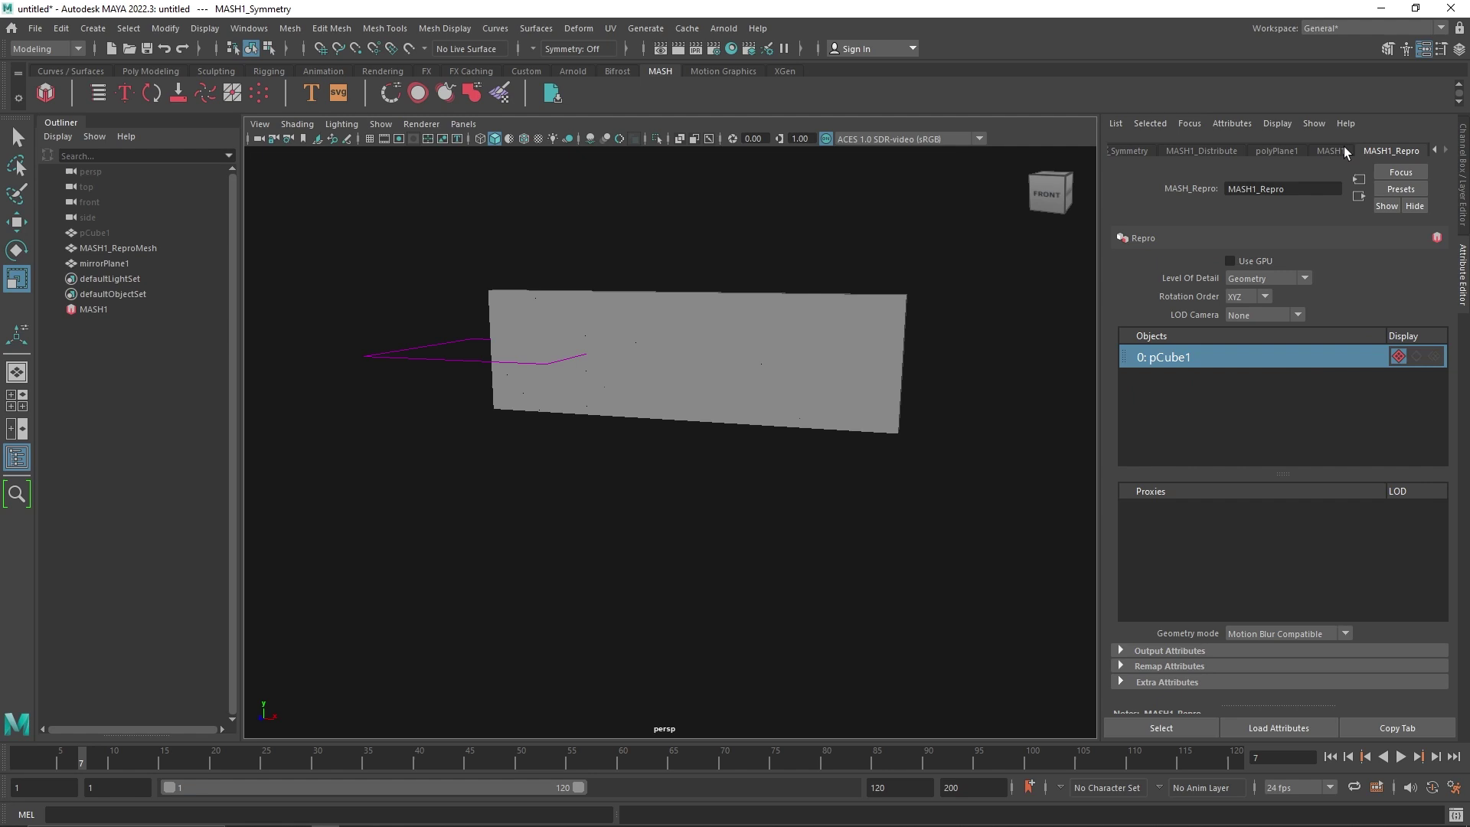
{"action": "left_click", "coordinate": [1342, 151]}
{"action": "left_click", "coordinate": [1186, 406]}
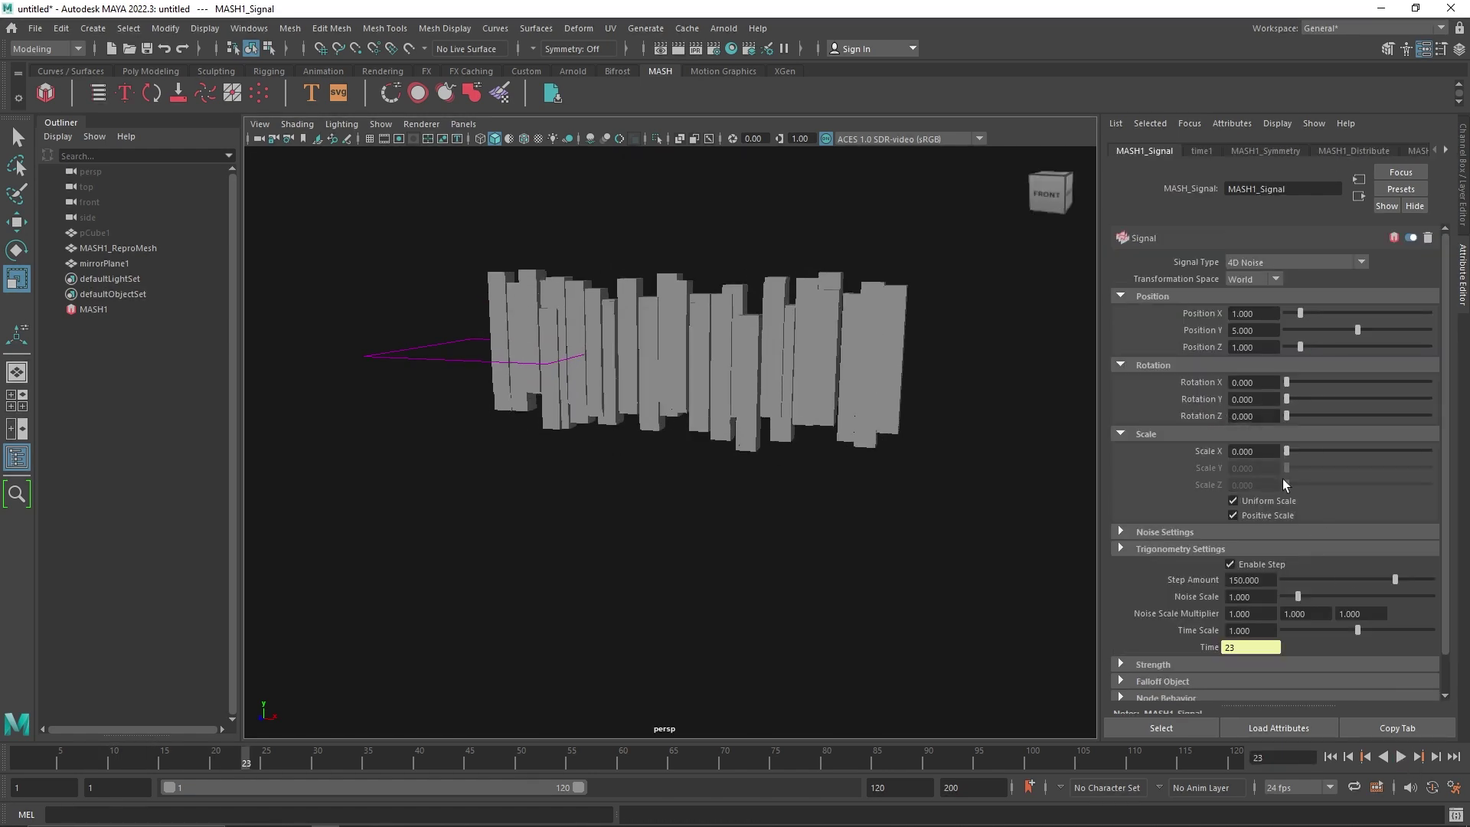
Set the new Signal node's Step Amount to about 3.109 and Time Scale to about 0.404.
{"action": "left_click_drag", "start_coordinate": [1302, 582], "coordinate": [1286, 582]}
{"action": "left_click_drag", "start_coordinate": [1358, 630], "coordinate": [1312, 631]}
{"action": "left_click_drag", "start_coordinate": [770, 425], "coordinate": [689, 436], "text": "alt"}
Try the Bounding Box - placement and the Z axis on the existing Symmetry node.
{"action": "left_click", "coordinate": [1288, 153]}
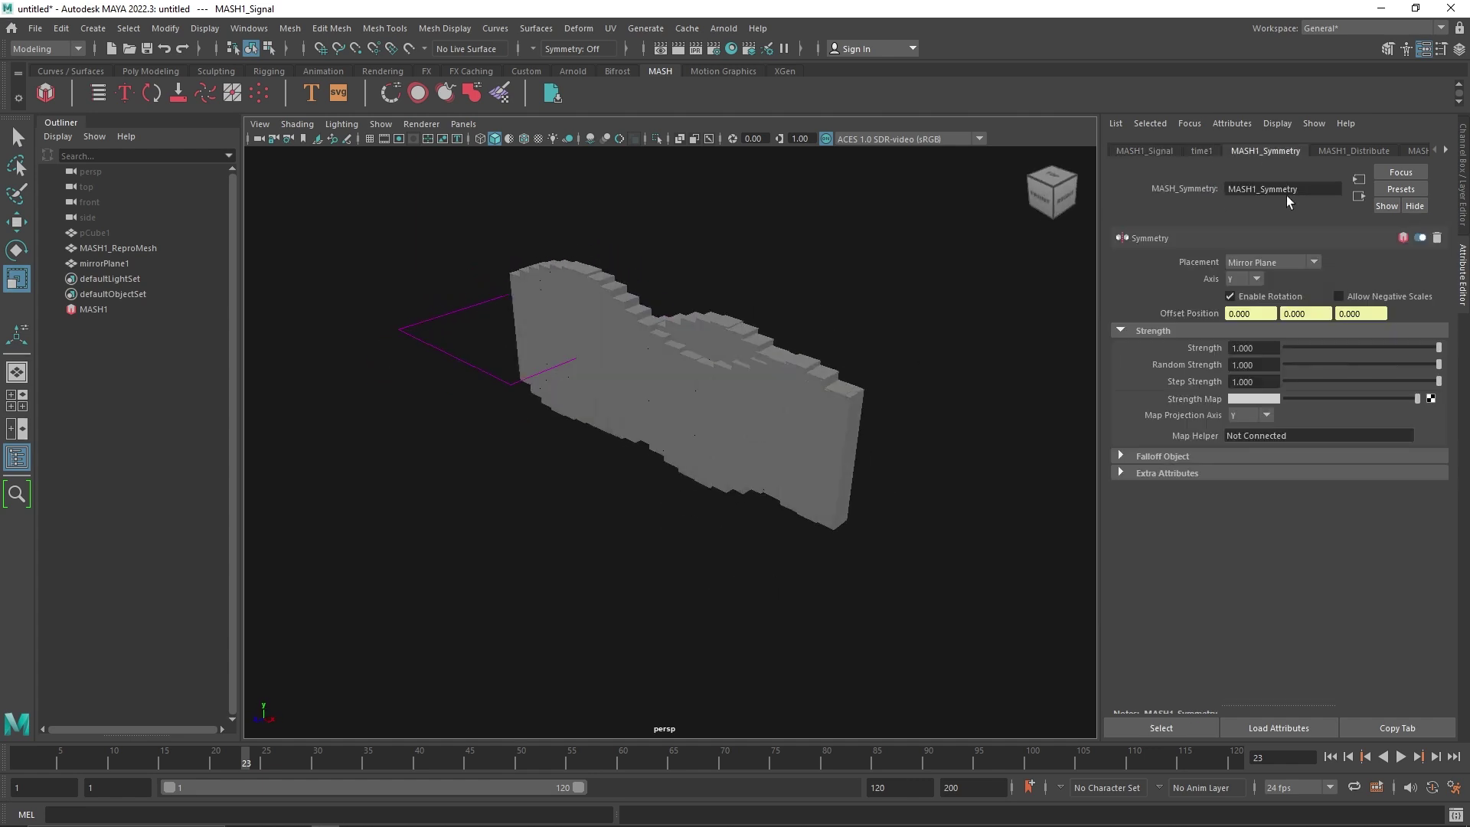
{"action": "left_click", "coordinate": [1252, 264]}
{"action": "left_click", "coordinate": [1251, 297]}
{"action": "left_click", "coordinate": [1253, 282]}
{"action": "left_click", "coordinate": [1246, 326]}
{"action": "left_click", "coordinate": [1251, 282]}
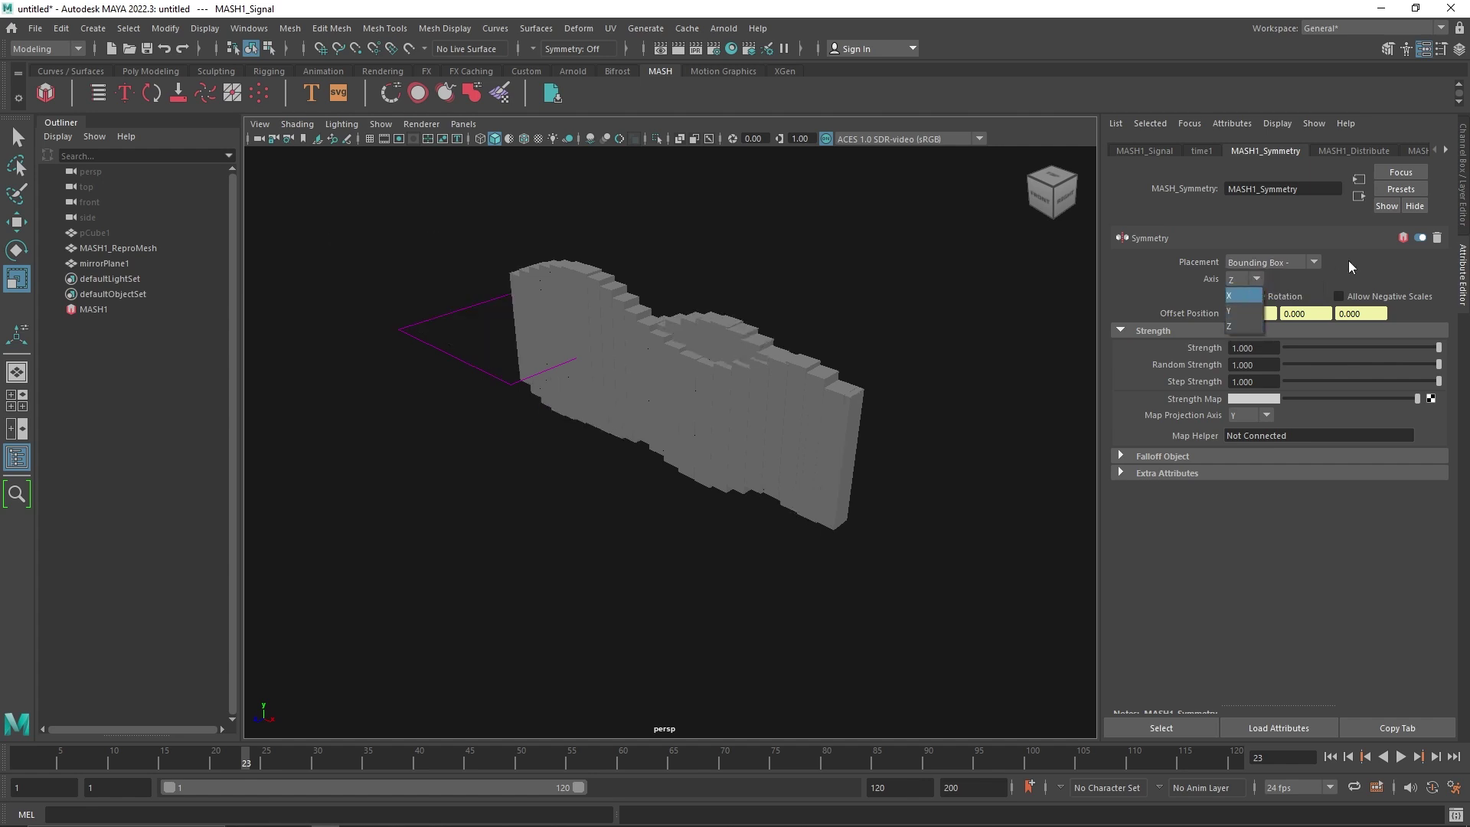
Delete the existing Symmetry node and add a fresh Symmetry node to MASH1.
{"action": "left_click", "coordinate": [1438, 237]}
{"action": "left_click", "coordinate": [702, 425]}
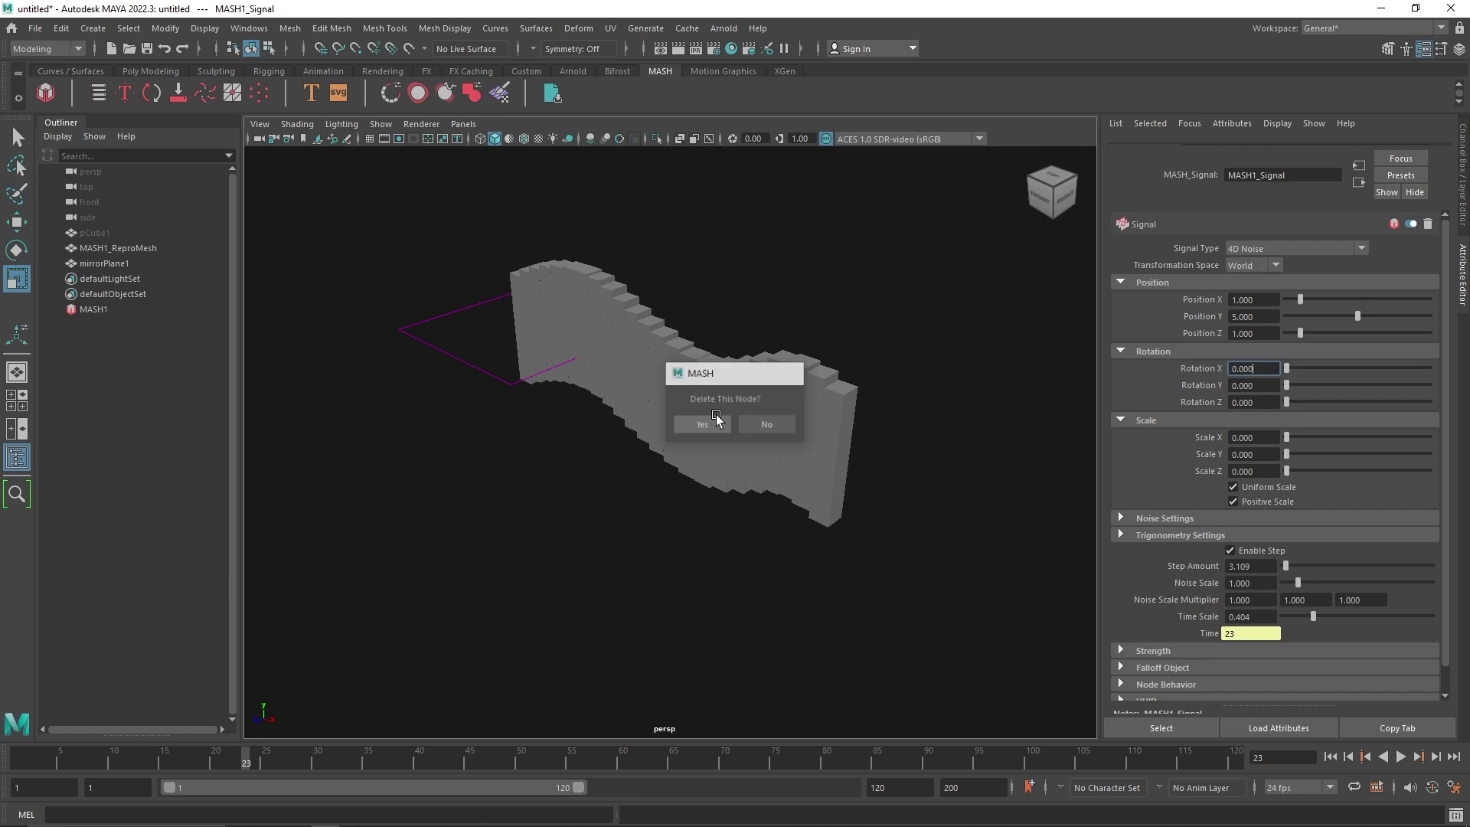
{"action": "left_click", "coordinate": [1202, 150]}
{"action": "left_click", "coordinate": [1335, 151]}
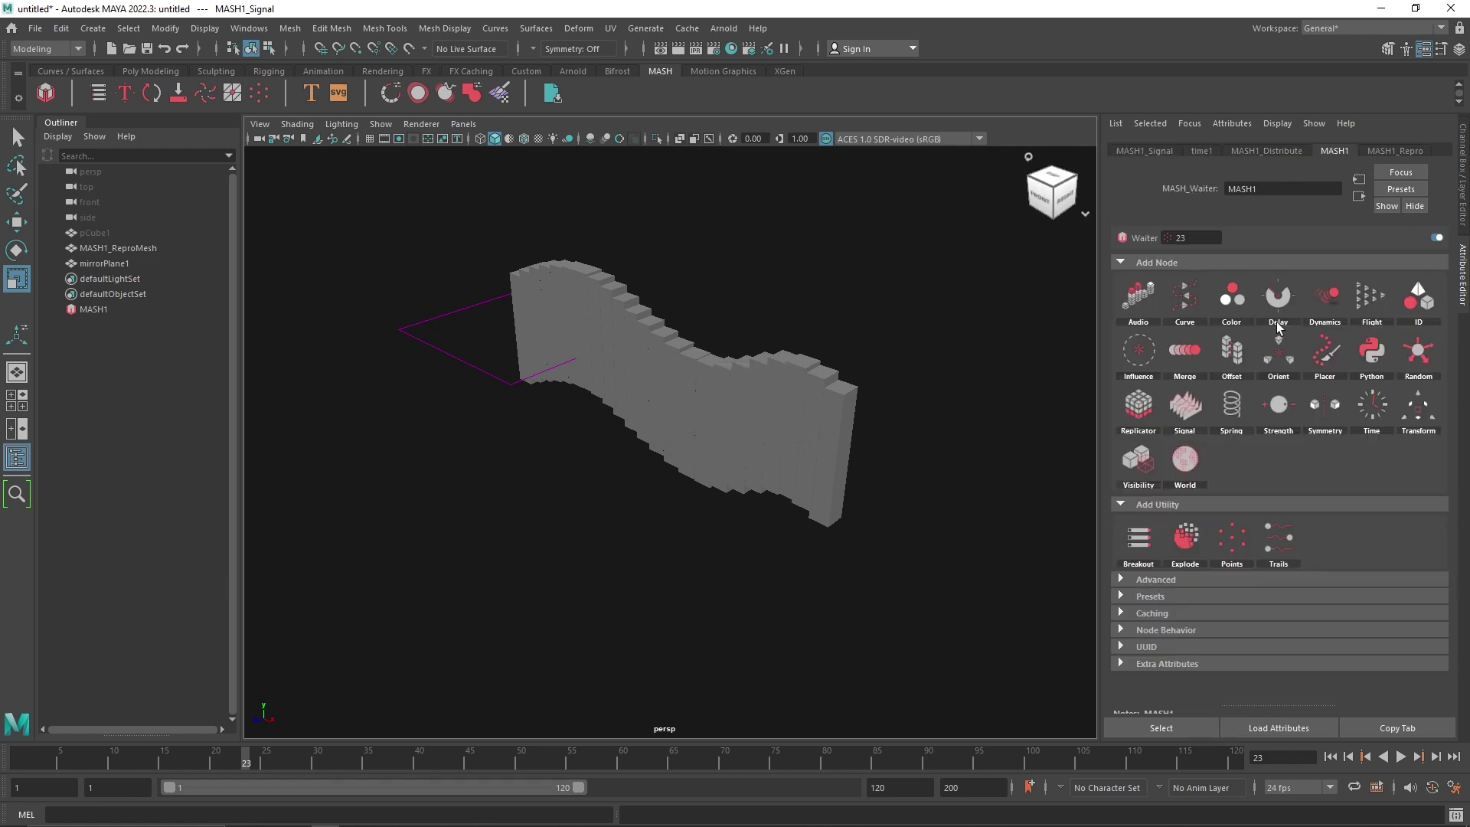
{"action": "left_click", "coordinate": [1327, 413]}
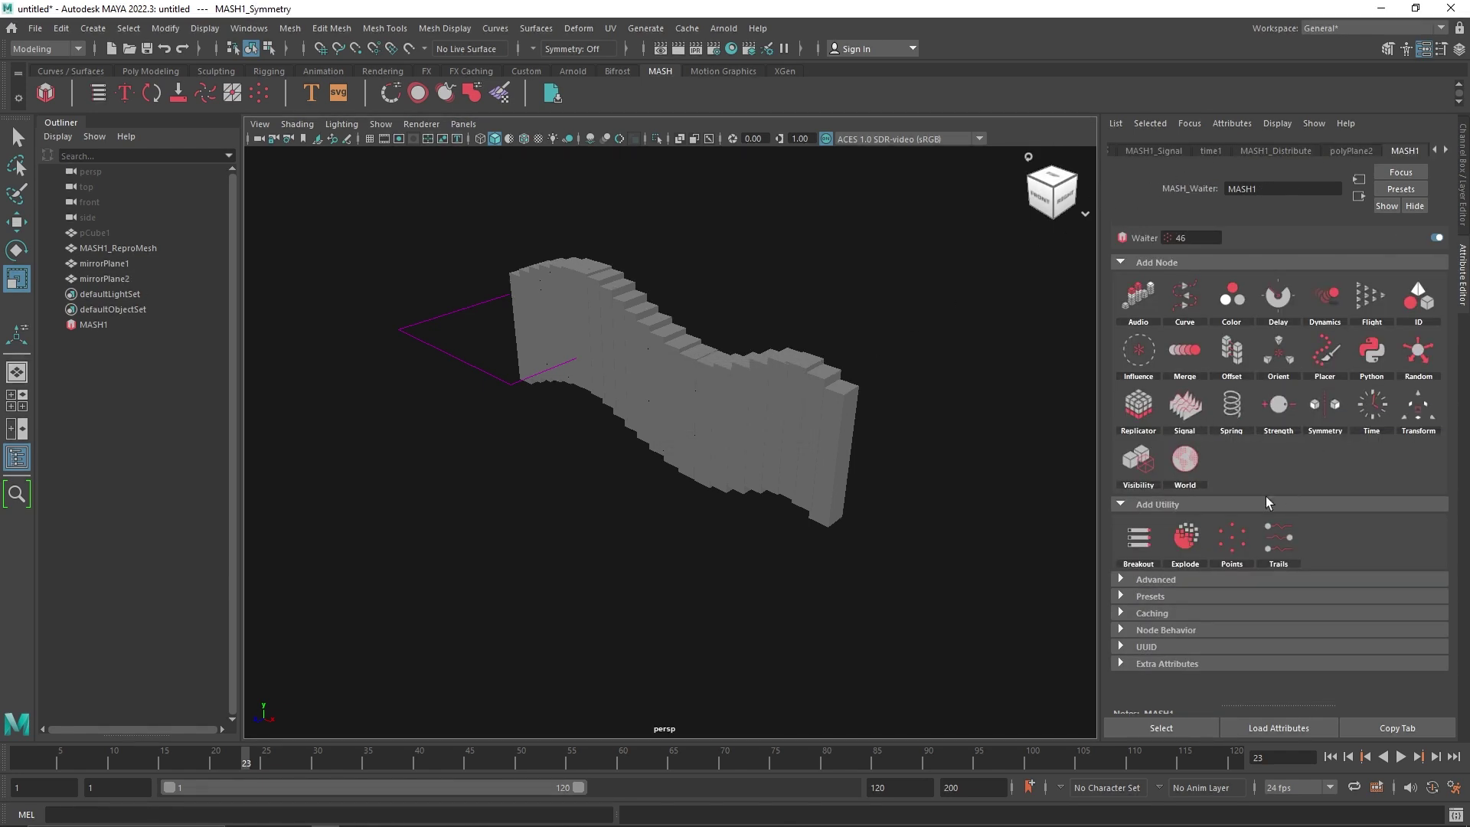
Set the new Symmetry node's axis to Y with Mirror Plane placement and play back the result.
{"action": "left_click", "coordinate": [1154, 151]}
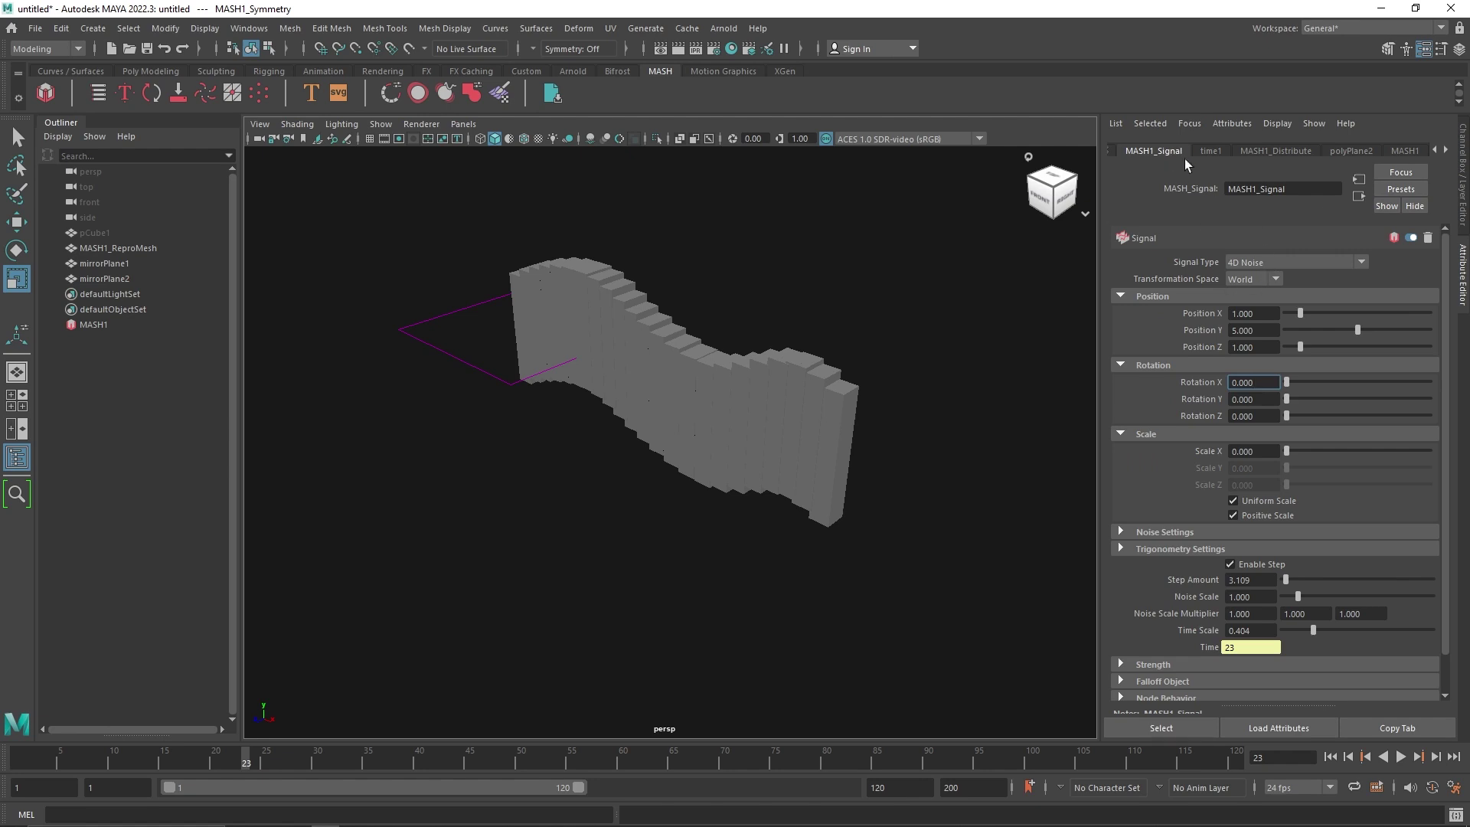
{"action": "scroll", "coordinate": [1189, 144], "scroll_direction": "up", "scroll_amount": 1}
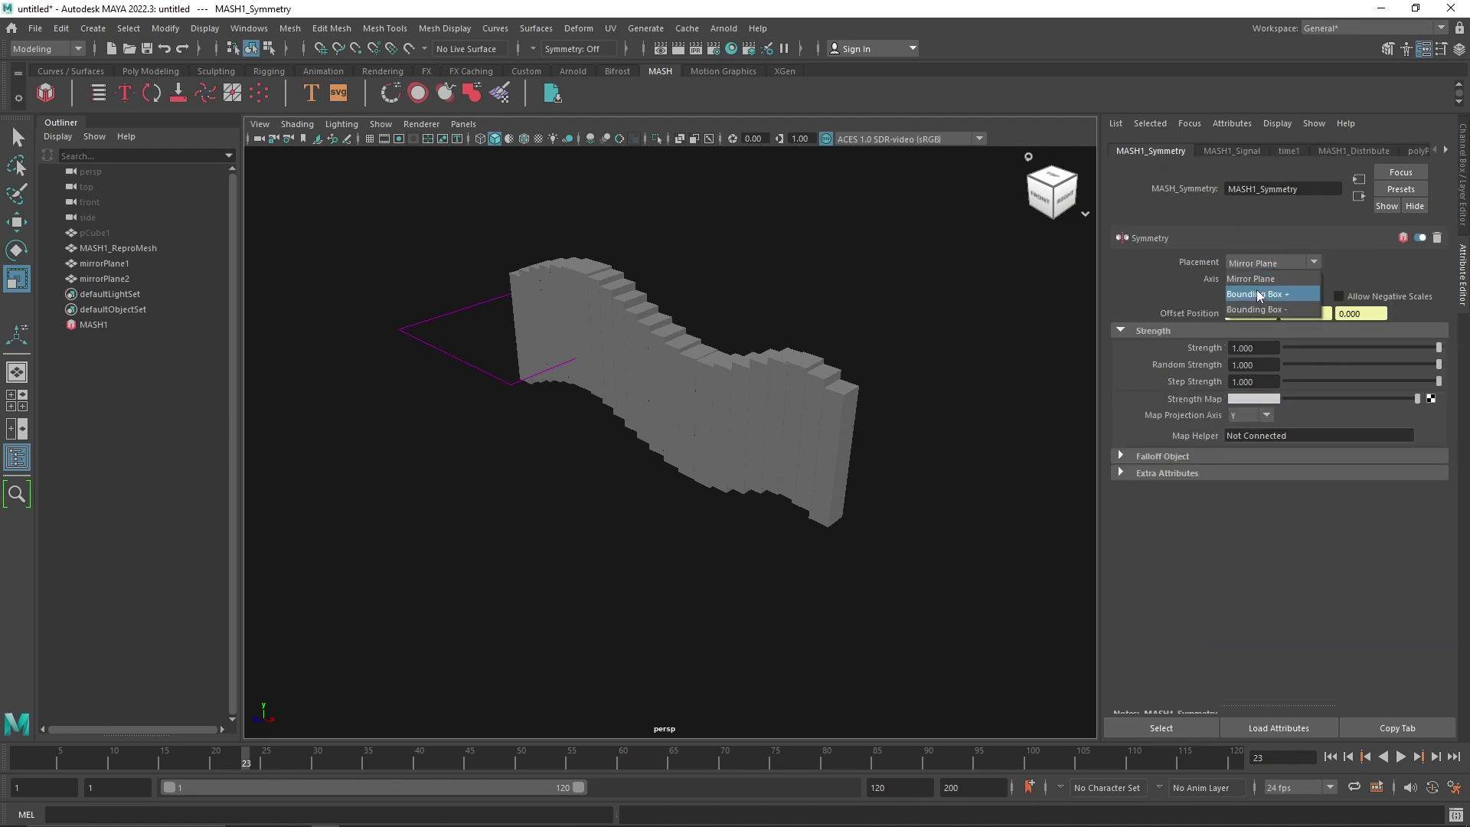
{"action": "left_click", "coordinate": [1243, 315]}
{"action": "left_click_drag", "start_coordinate": [864, 408], "coordinate": [902, 396], "text": "alt"}
{"action": "left_click", "coordinate": [1401, 757]}
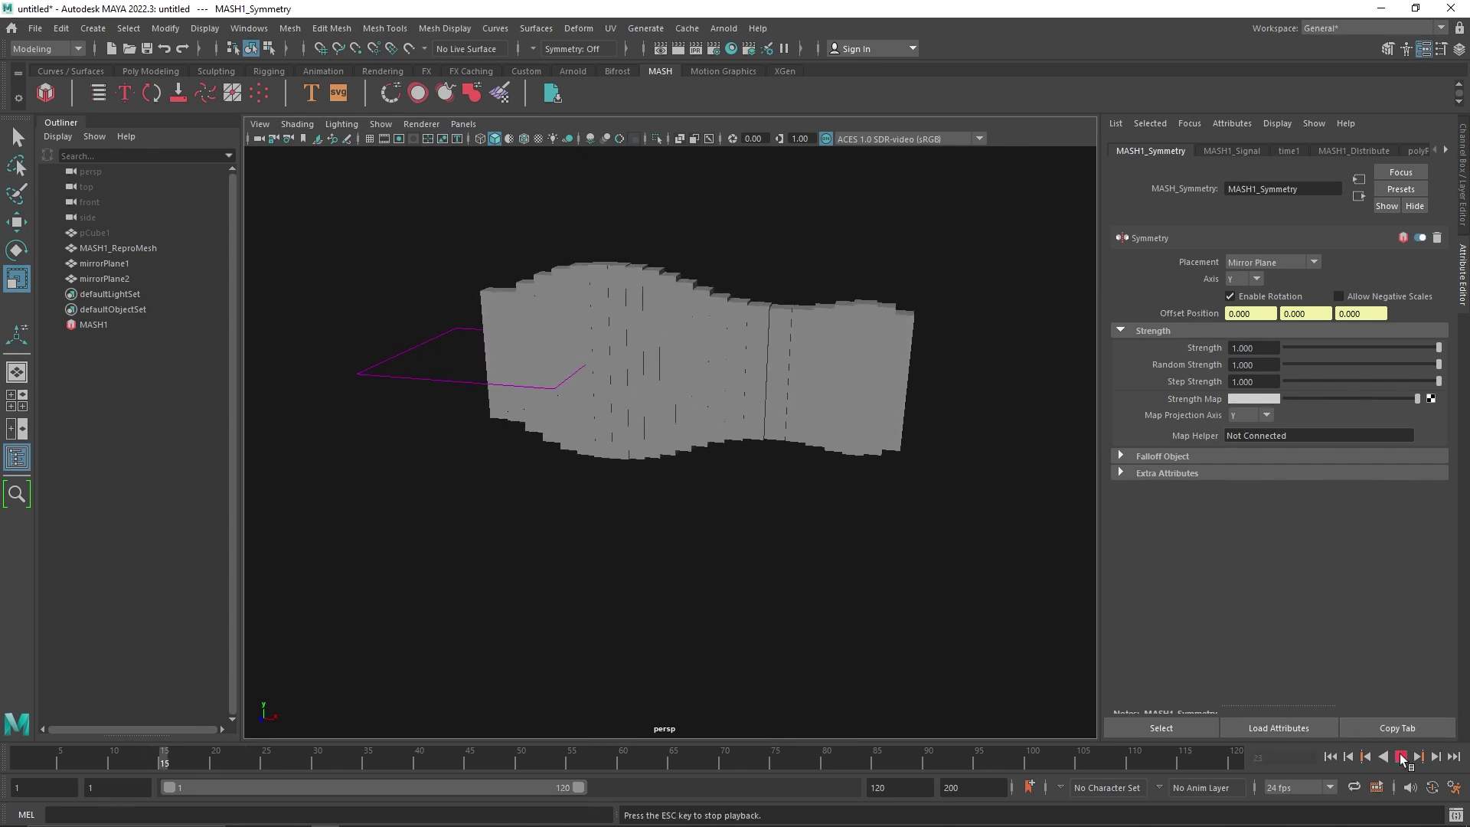
{"action": "left_click", "coordinate": [1402, 757]}
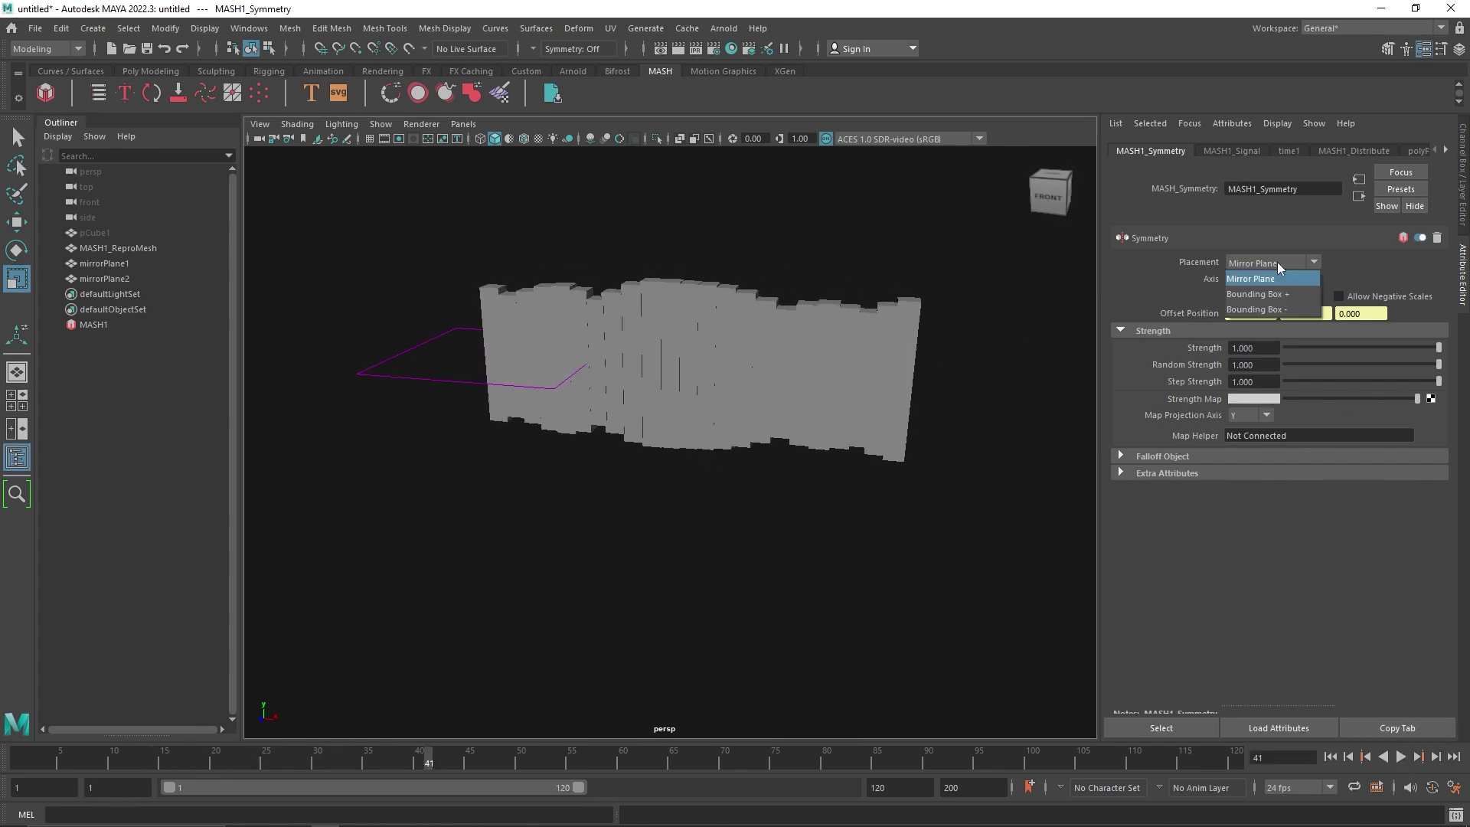
Switch the Symmetry node's placement to Bounding Box +, and finally to Bounding Box -.
{"action": "left_click", "coordinate": [1270, 291]}
{"action": "left_click", "coordinate": [1275, 264]}
{"action": "left_click", "coordinate": [1270, 309]}
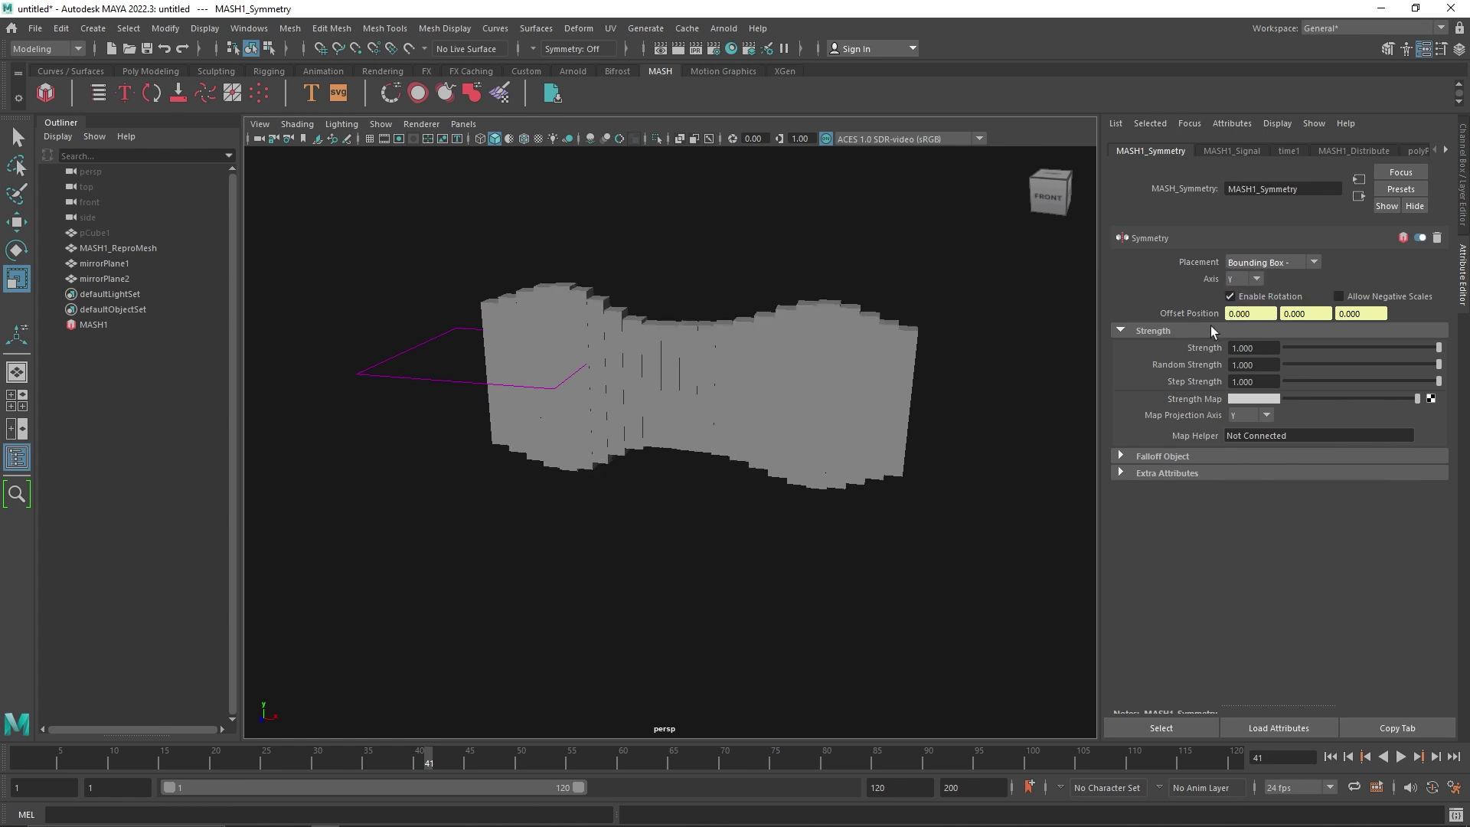
Move mirrorPlane1 and mirrorPlane2 together downward along Y and play back the mirrored columns.
{"action": "left_click_drag", "start_coordinate": [414, 396], "coordinate": [415, 392]}
{"action": "key", "text": "w"}
{"action": "left_click_drag", "start_coordinate": [476, 326], "coordinate": [487, 396]}
{"action": "left_click", "coordinate": [1401, 756]}
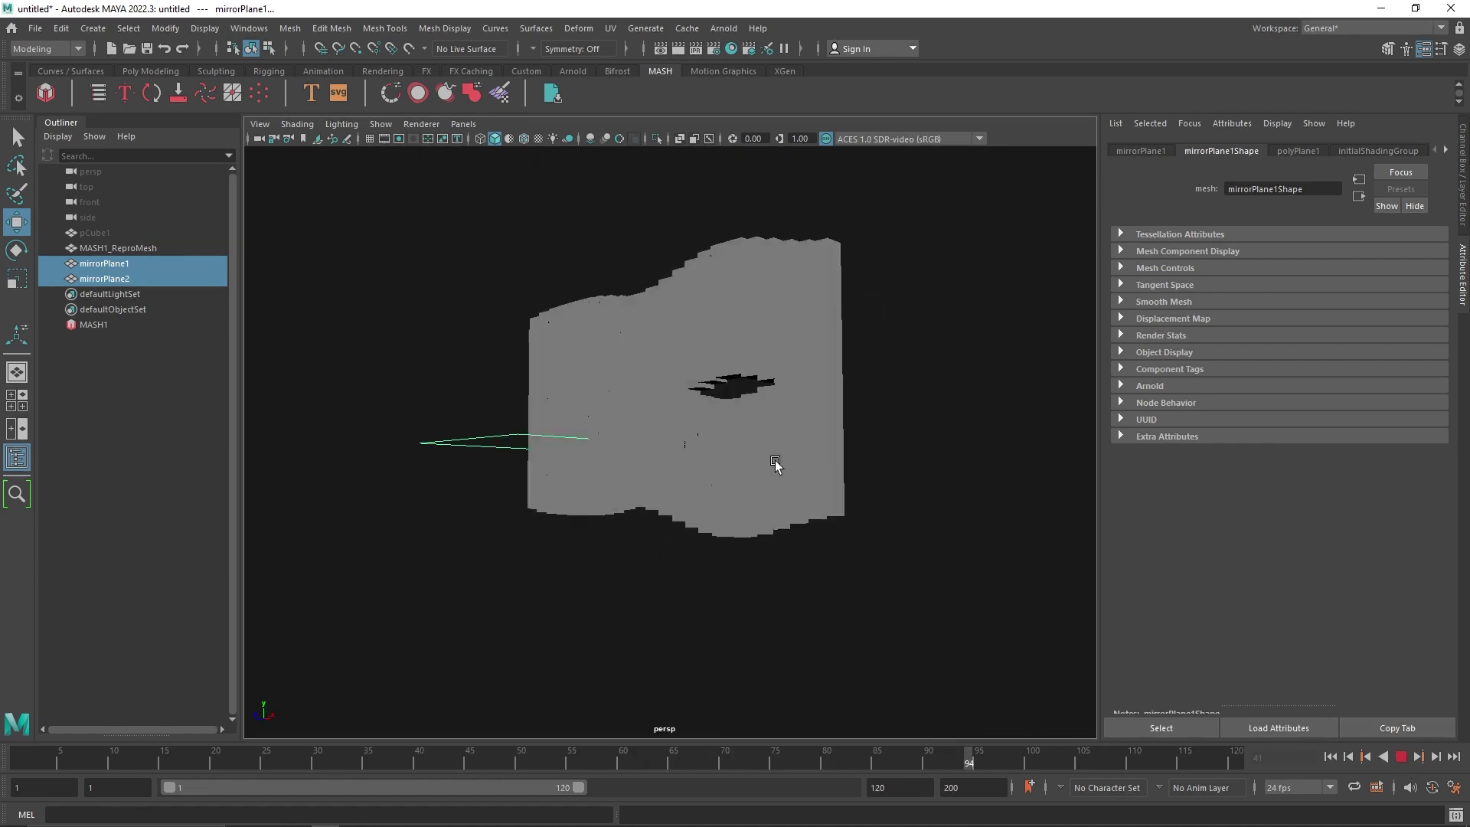
{"action": "left_click", "coordinate": [1401, 757]}
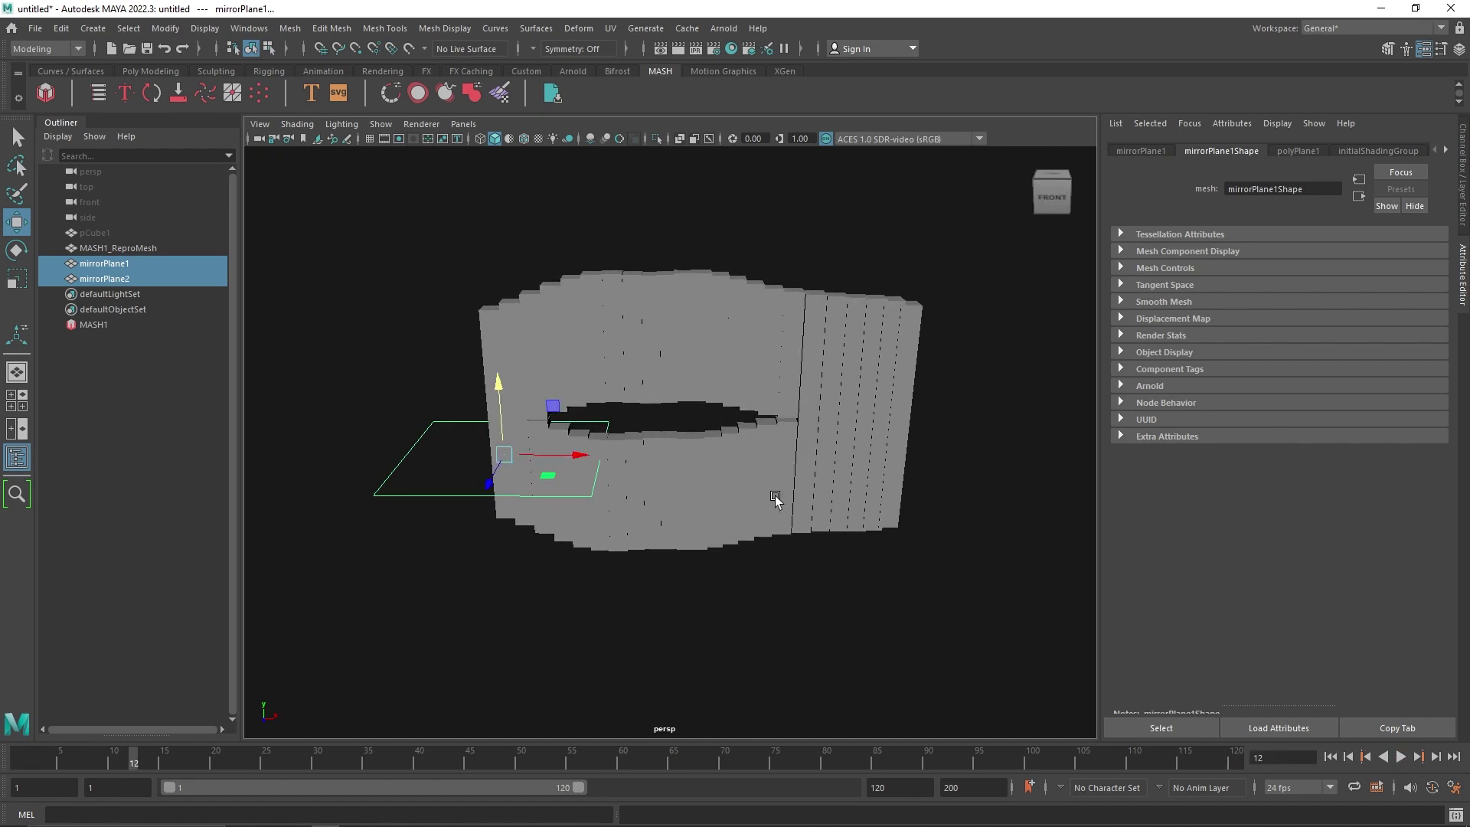
Set the Signal node's Rotation X and Rotation Y to 180, and return Rotation Z to 0 after trying it.
{"action": "left_click", "coordinate": [94, 324]}
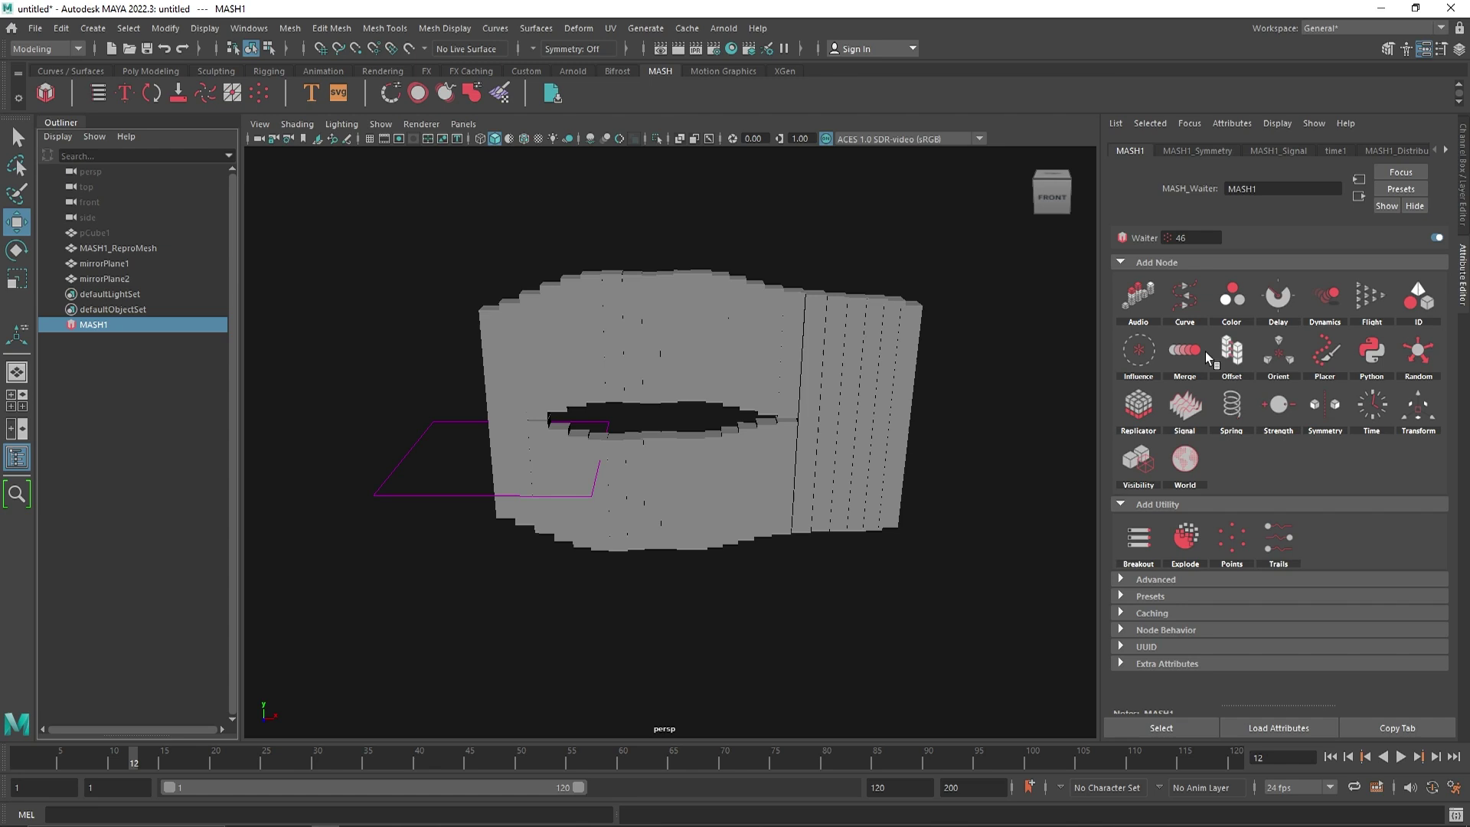
{"action": "left_click", "coordinate": [1265, 151]}
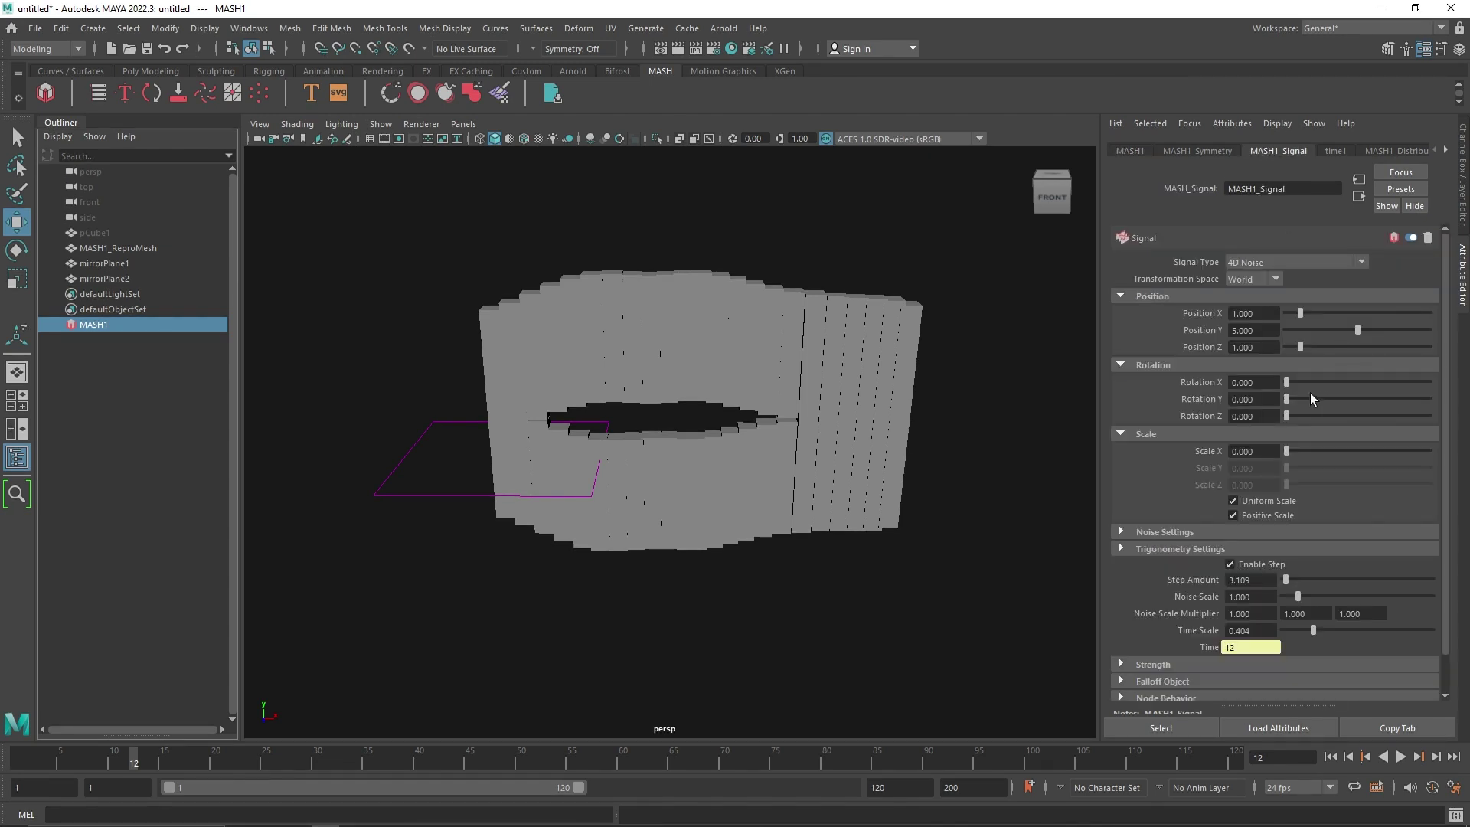
{"action": "left_click_drag", "start_coordinate": [1288, 382], "coordinate": [1457, 396]}
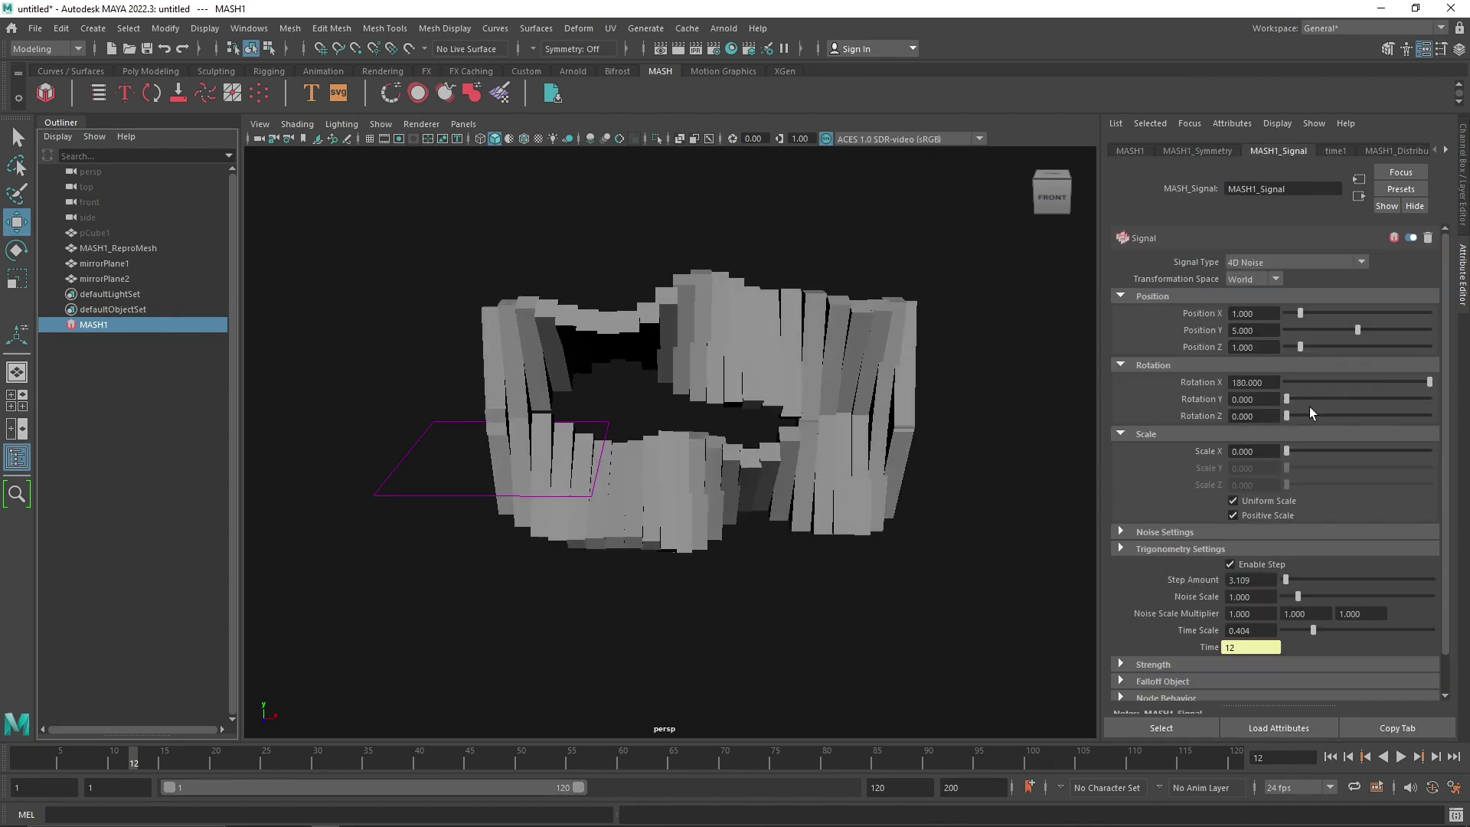
{"action": "left_click_drag", "start_coordinate": [1311, 399], "coordinate": [1436, 399]}
{"action": "left_click", "coordinate": [1361, 415]}
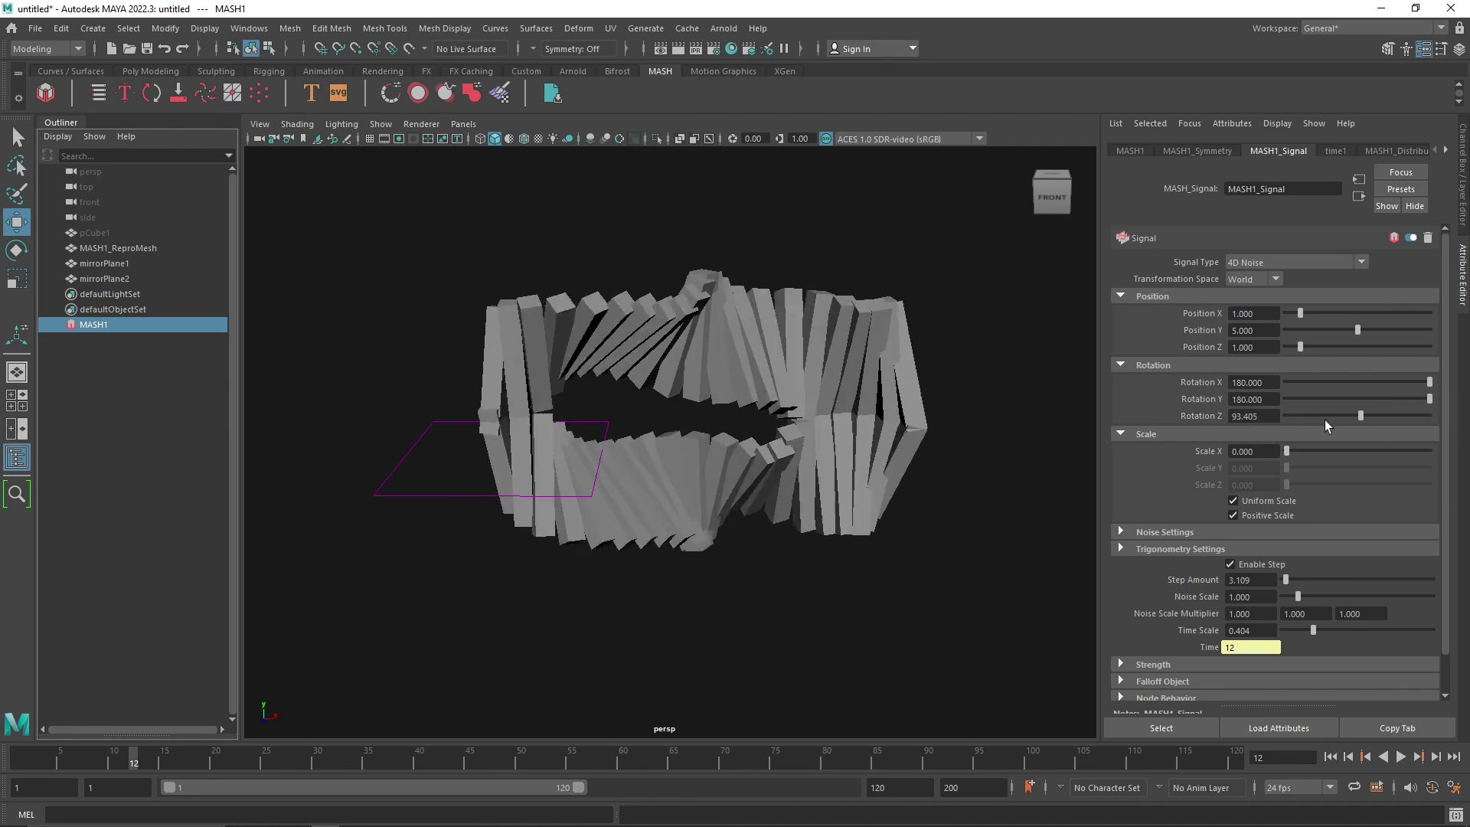
{"action": "left_click_drag", "start_coordinate": [1326, 417], "coordinate": [1056, 394]}
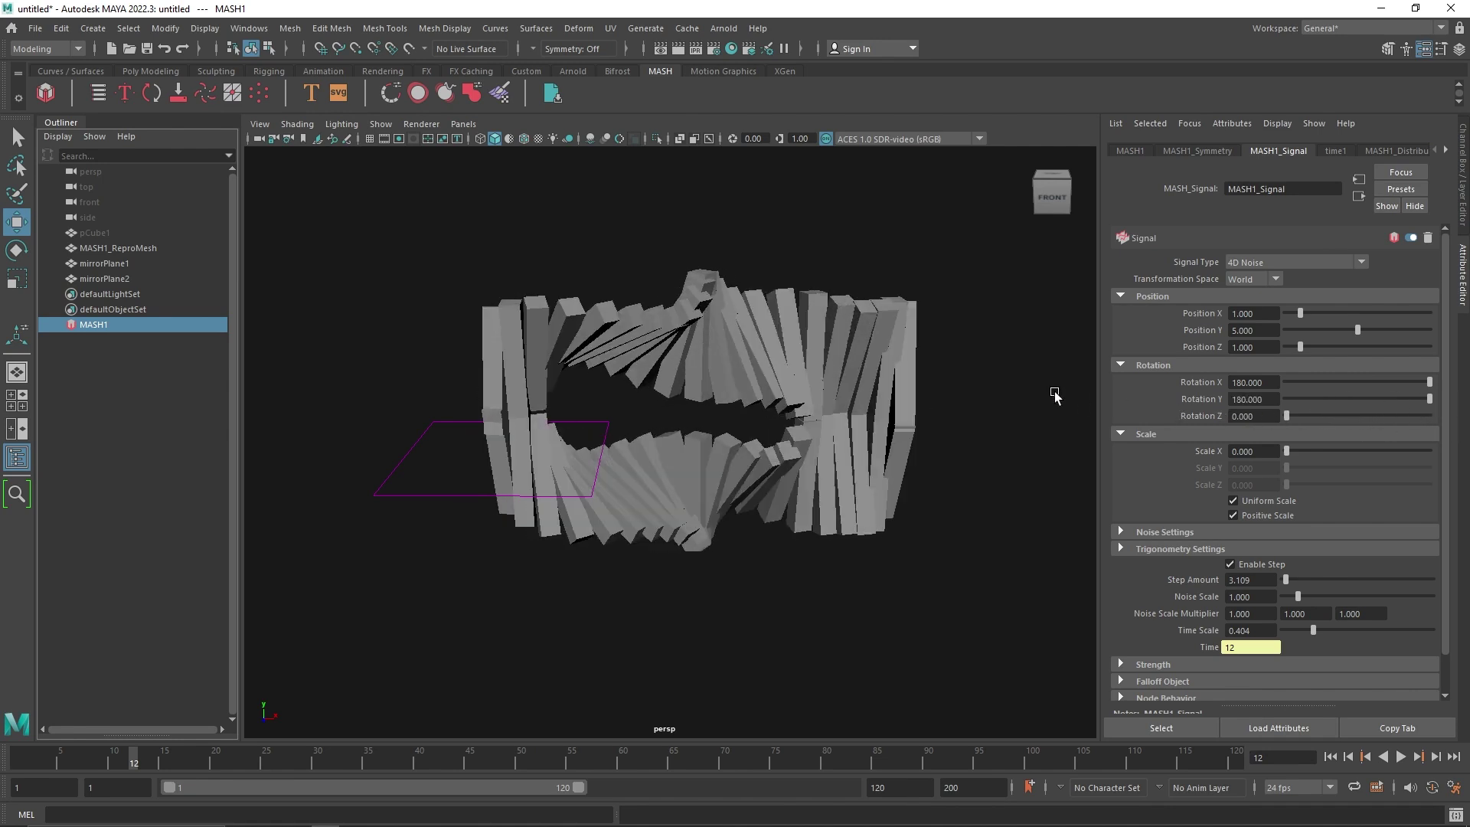
Scale the source cube pCube1 down so the repeated columns become much thinner.
{"action": "left_click", "coordinate": [96, 236]}
{"action": "key", "text": "r"}
{"action": "left_click_drag", "start_coordinate": [496, 366], "coordinate": [502, 300]}
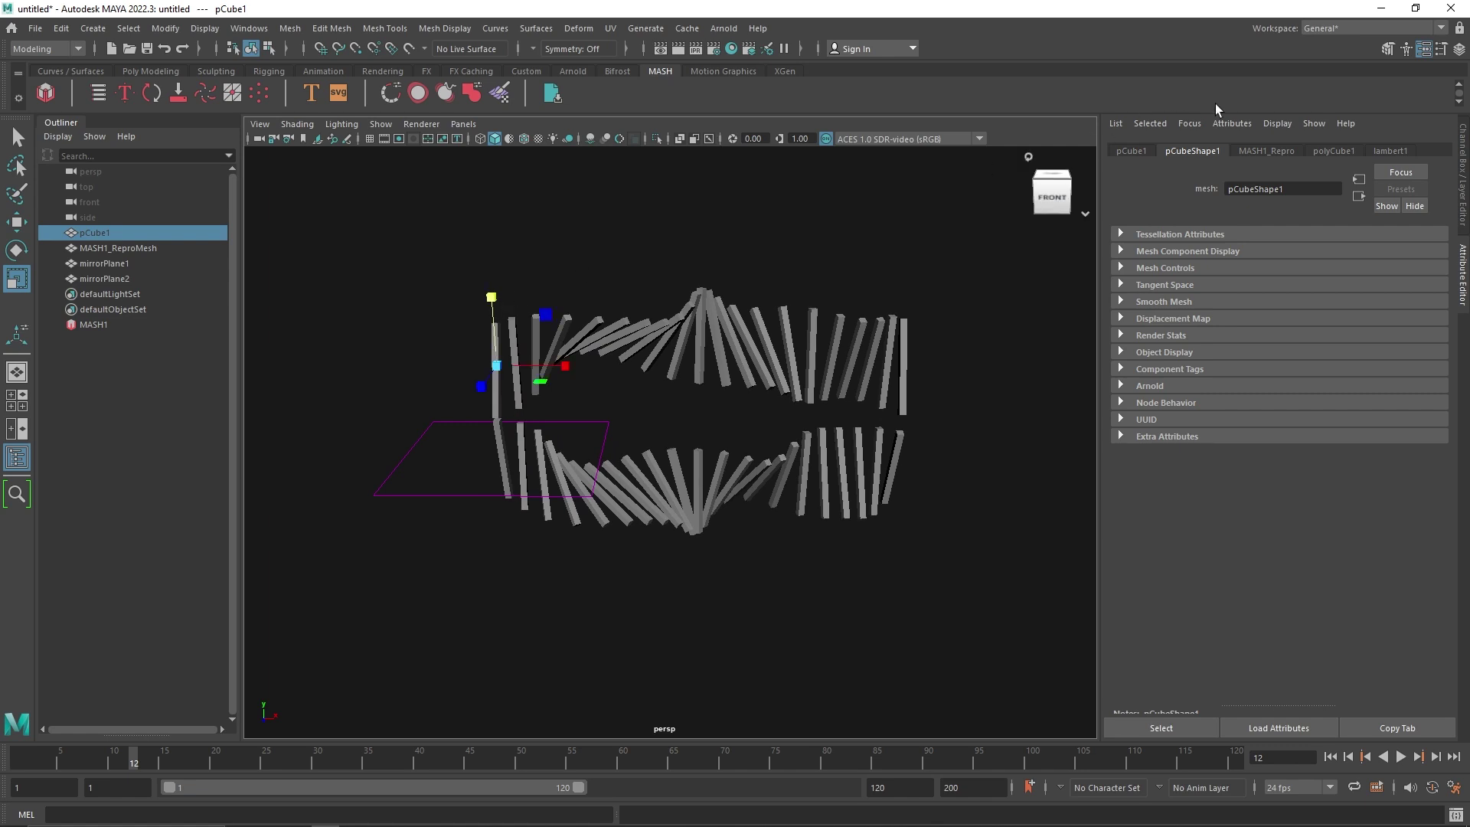
Set the Distribute node's Number of Points to 100 on MASH1 and play back the denser columns.
{"action": "left_click", "coordinate": [115, 325]}
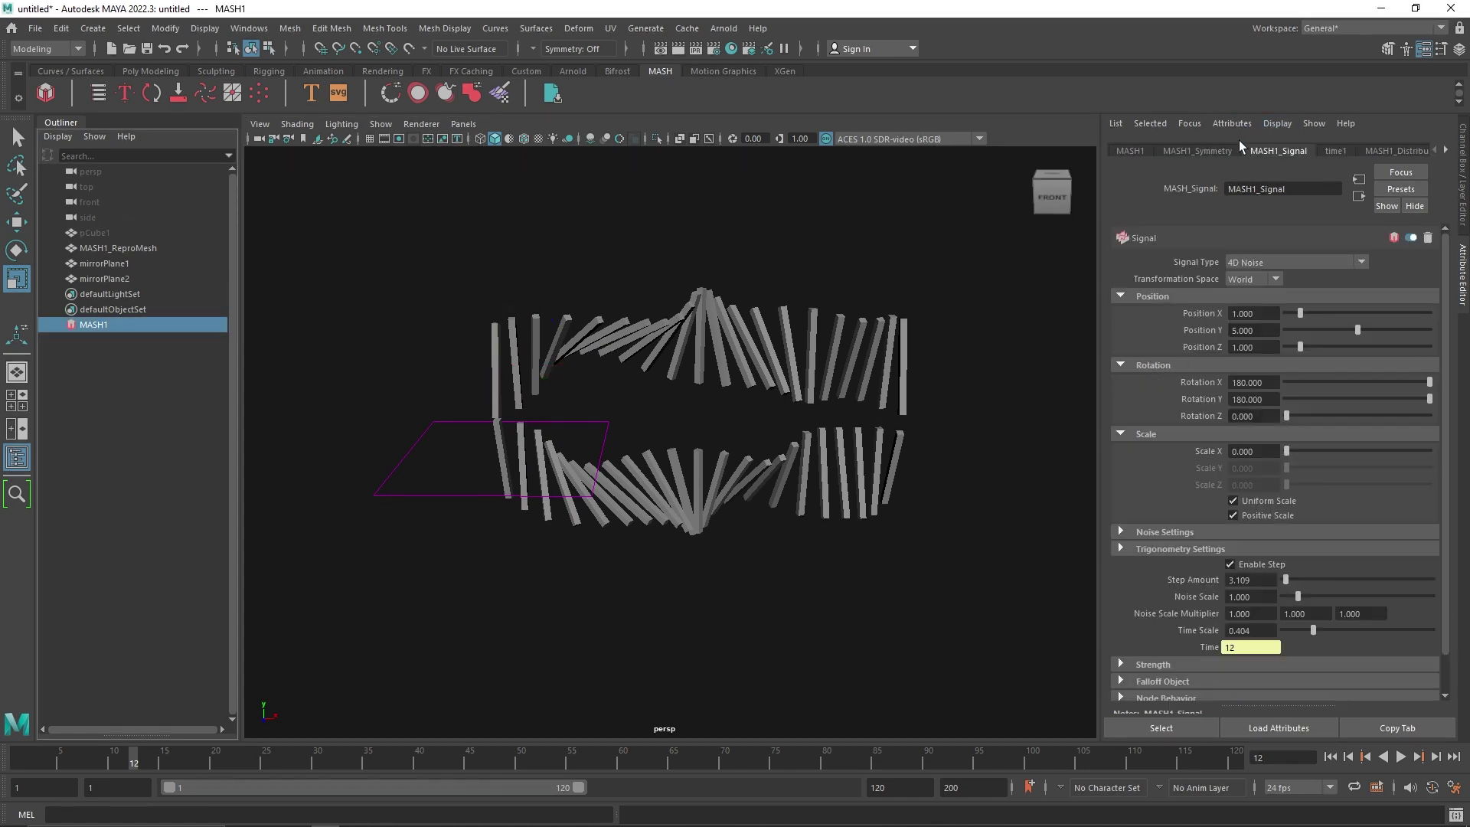
{"action": "left_click", "coordinate": [1388, 152]}
{"action": "left_click_drag", "start_coordinate": [1330, 270], "coordinate": [1464, 280]}
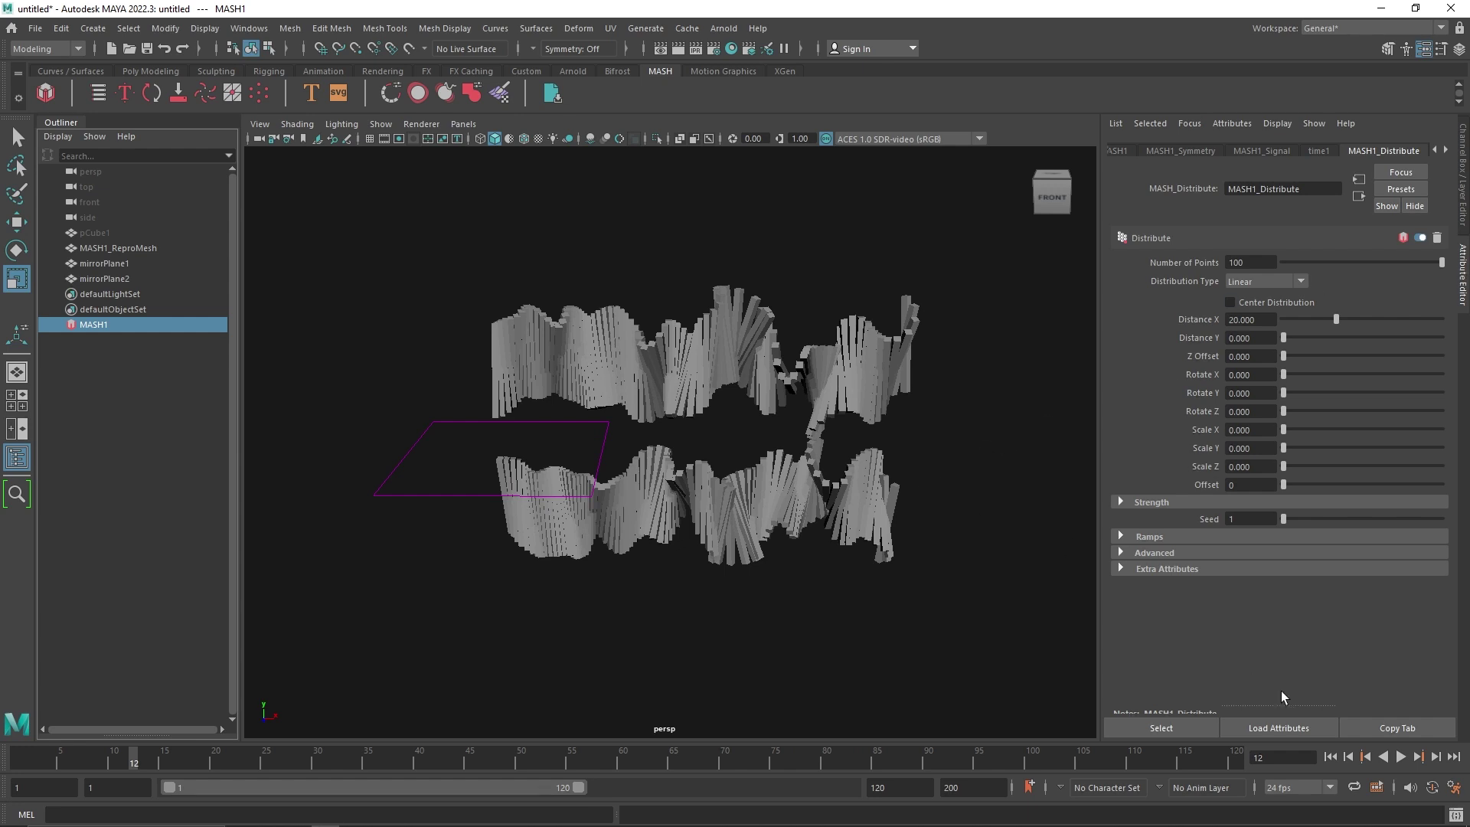
{"action": "left_click", "coordinate": [1401, 757]}
Move mirrorPlane1 and mirrorPlane2 together upward along Y to close the gap between the mirrored rows, and play back.
{"action": "left_click", "coordinate": [450, 490]}
{"action": "key", "text": "w"}
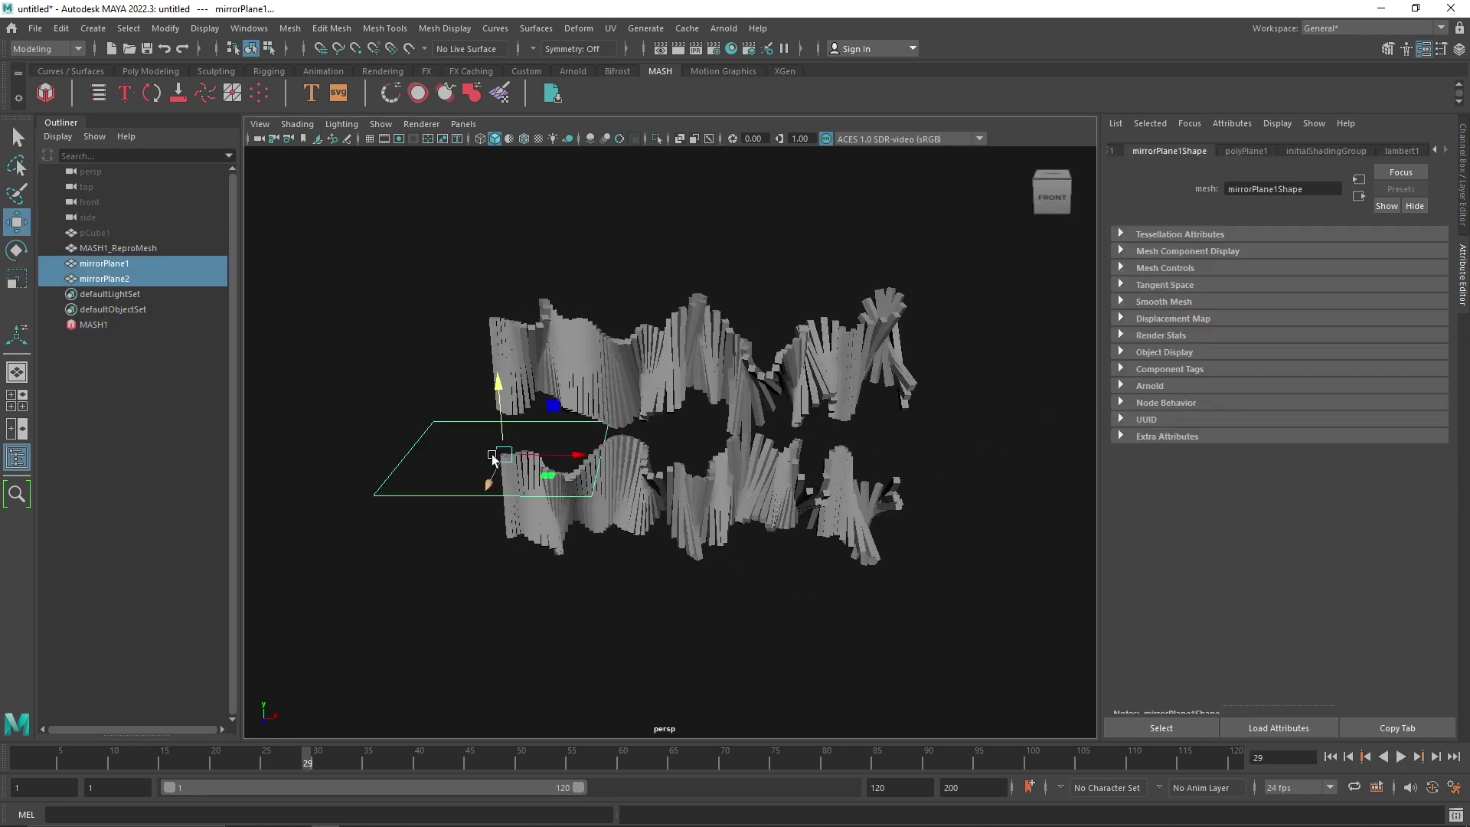
{"action": "left_click_drag", "start_coordinate": [511, 408], "coordinate": [516, 362]}
{"action": "left_click", "coordinate": [1400, 756]}
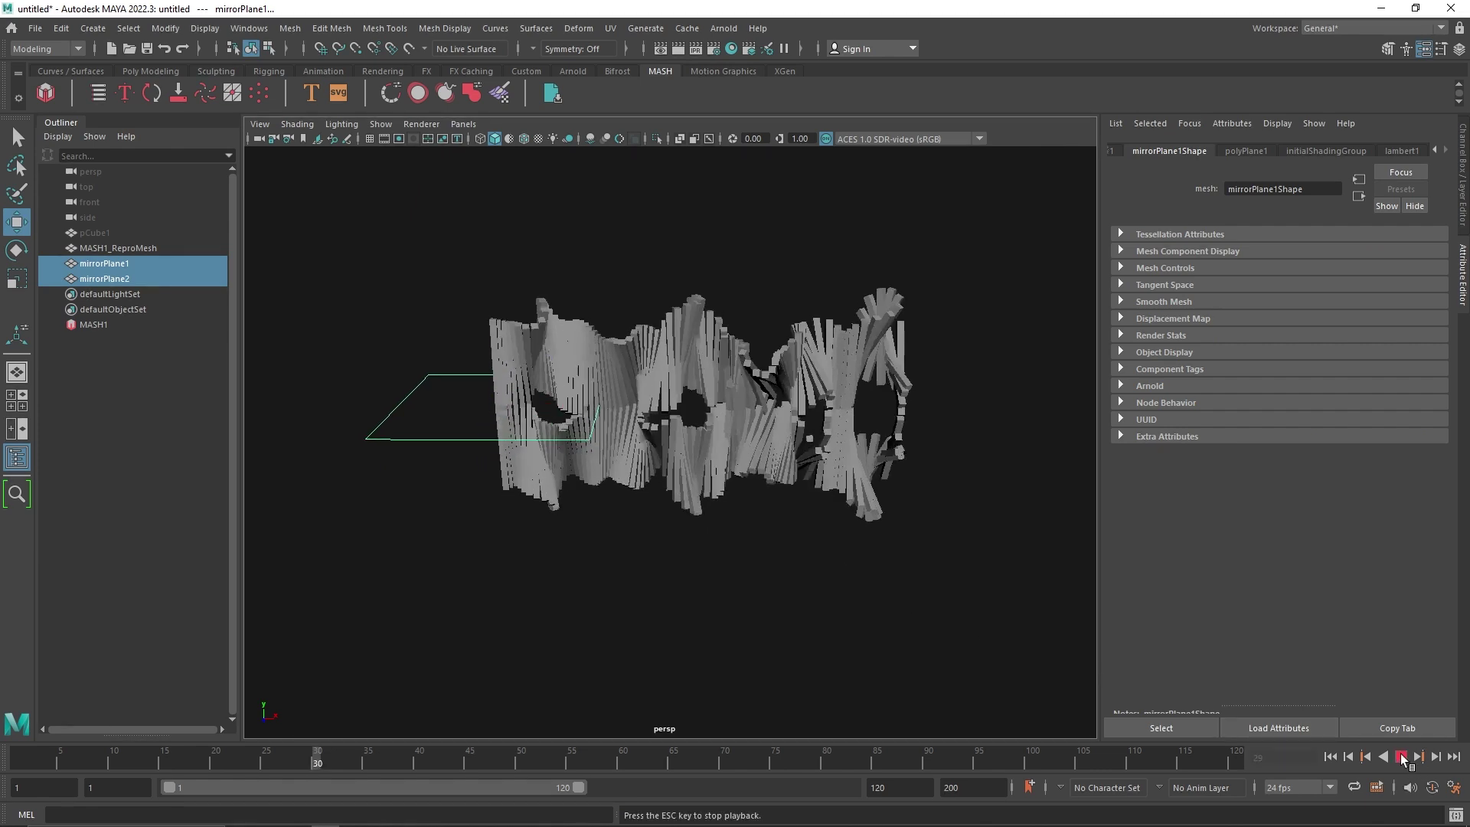
{"action": "left_click", "coordinate": [1402, 756]}
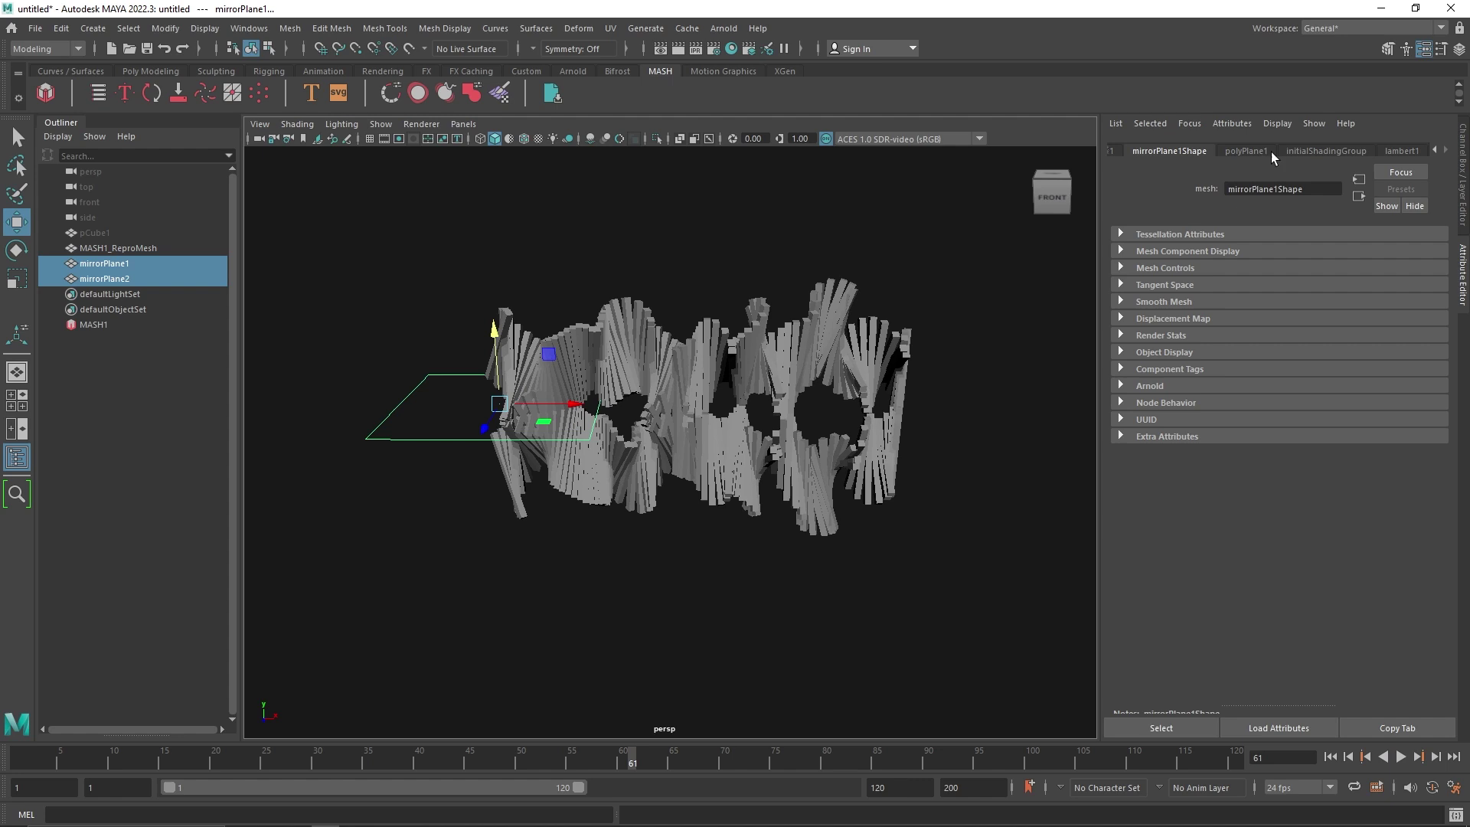
Add an Offset node to MASH1 and set its Offset Scale Y to -0.6.
{"action": "left_click", "coordinate": [121, 323]}
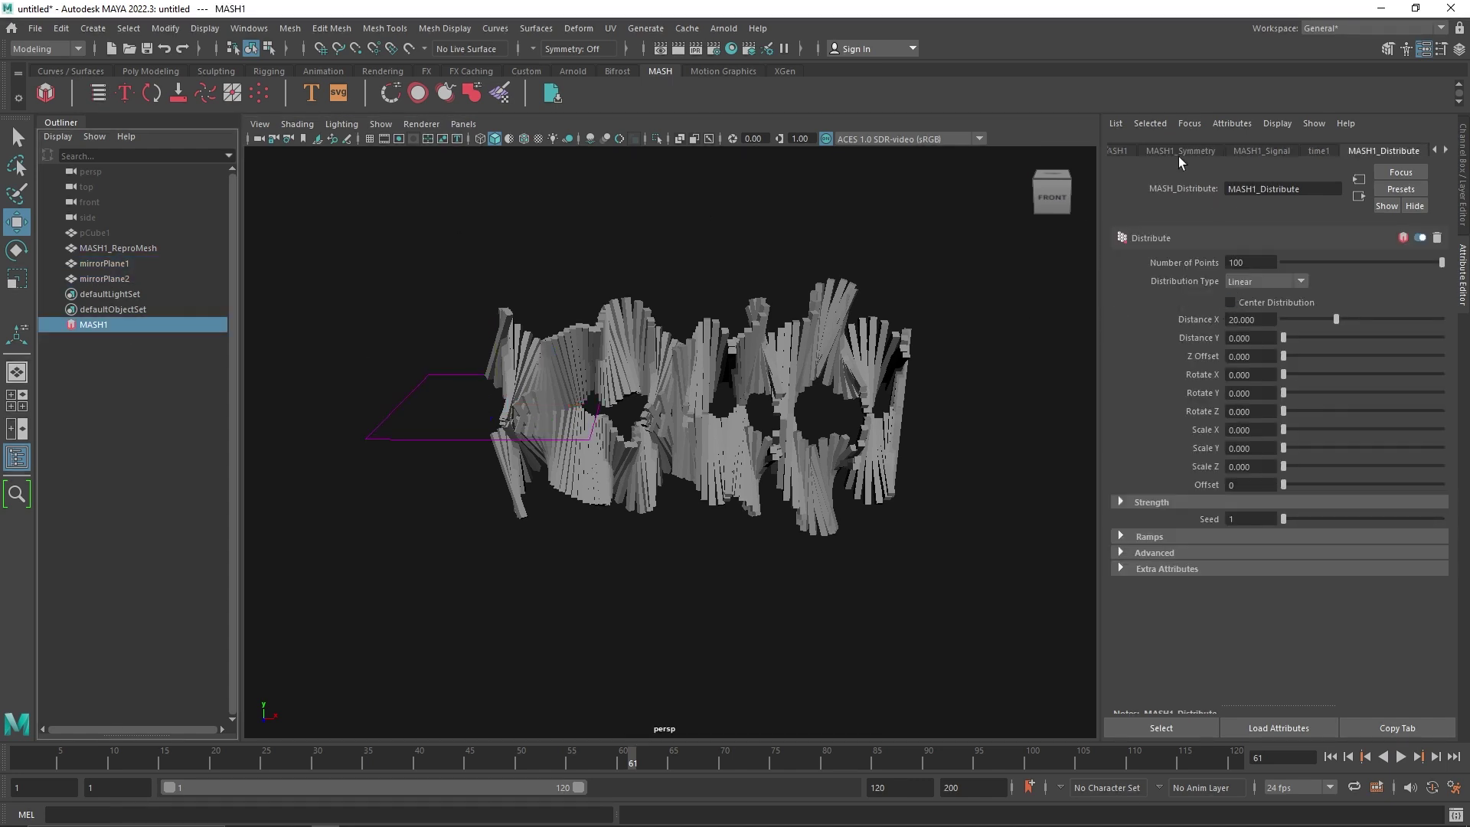
{"action": "left_click", "coordinate": [1255, 151]}
{"action": "scroll", "coordinate": [1239, 153], "scroll_direction": "up", "scroll_amount": 2}
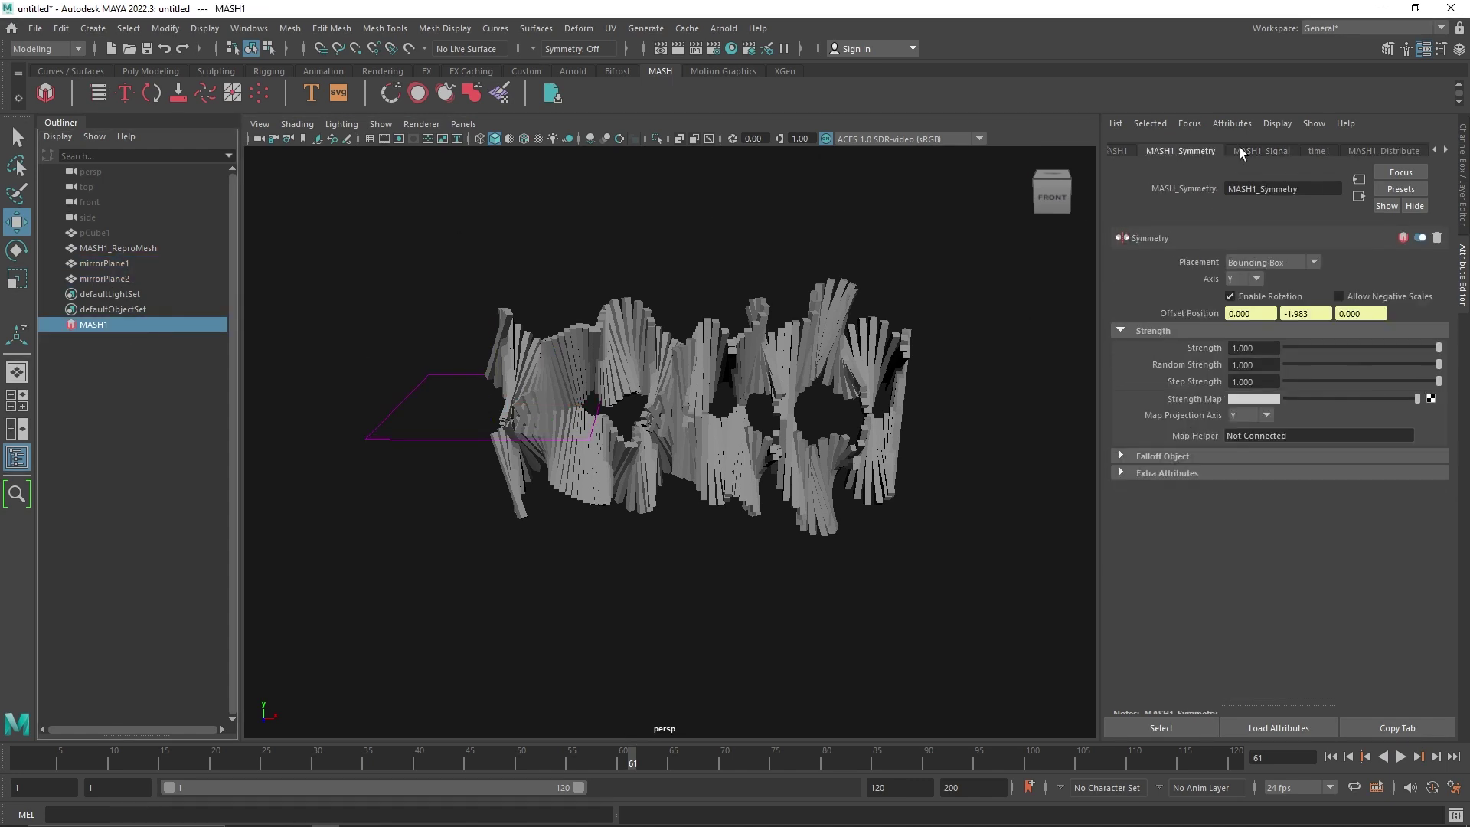
{"action": "left_click", "coordinate": [1232, 348]}
{"action": "left_click", "coordinate": [1254, 356]}
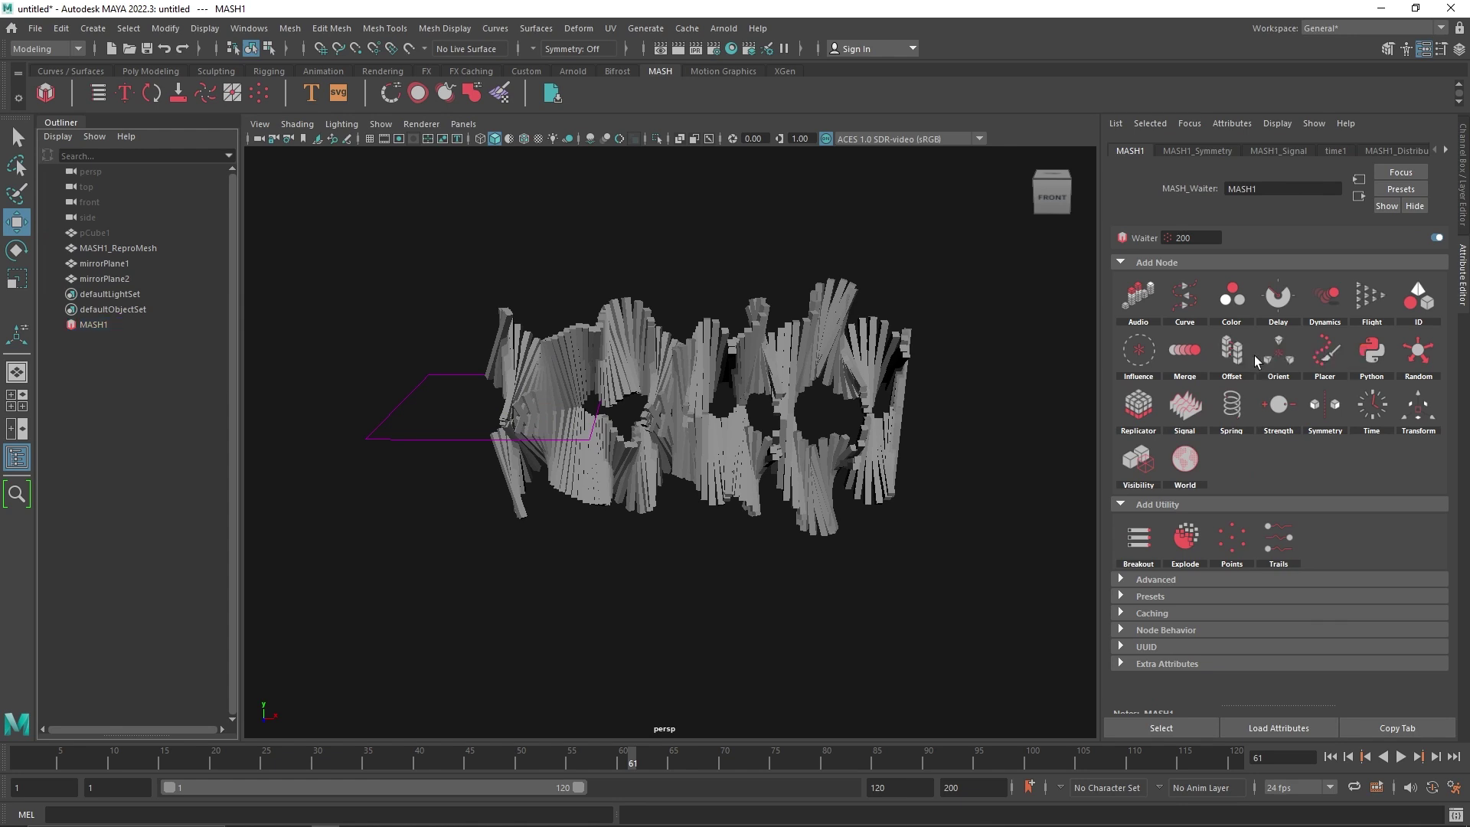
{"action": "left_click_drag", "start_coordinate": [1313, 354], "coordinate": [1310, 387], "text": "ctrl"}
{"action": "key", "text": "ctrl+z"}
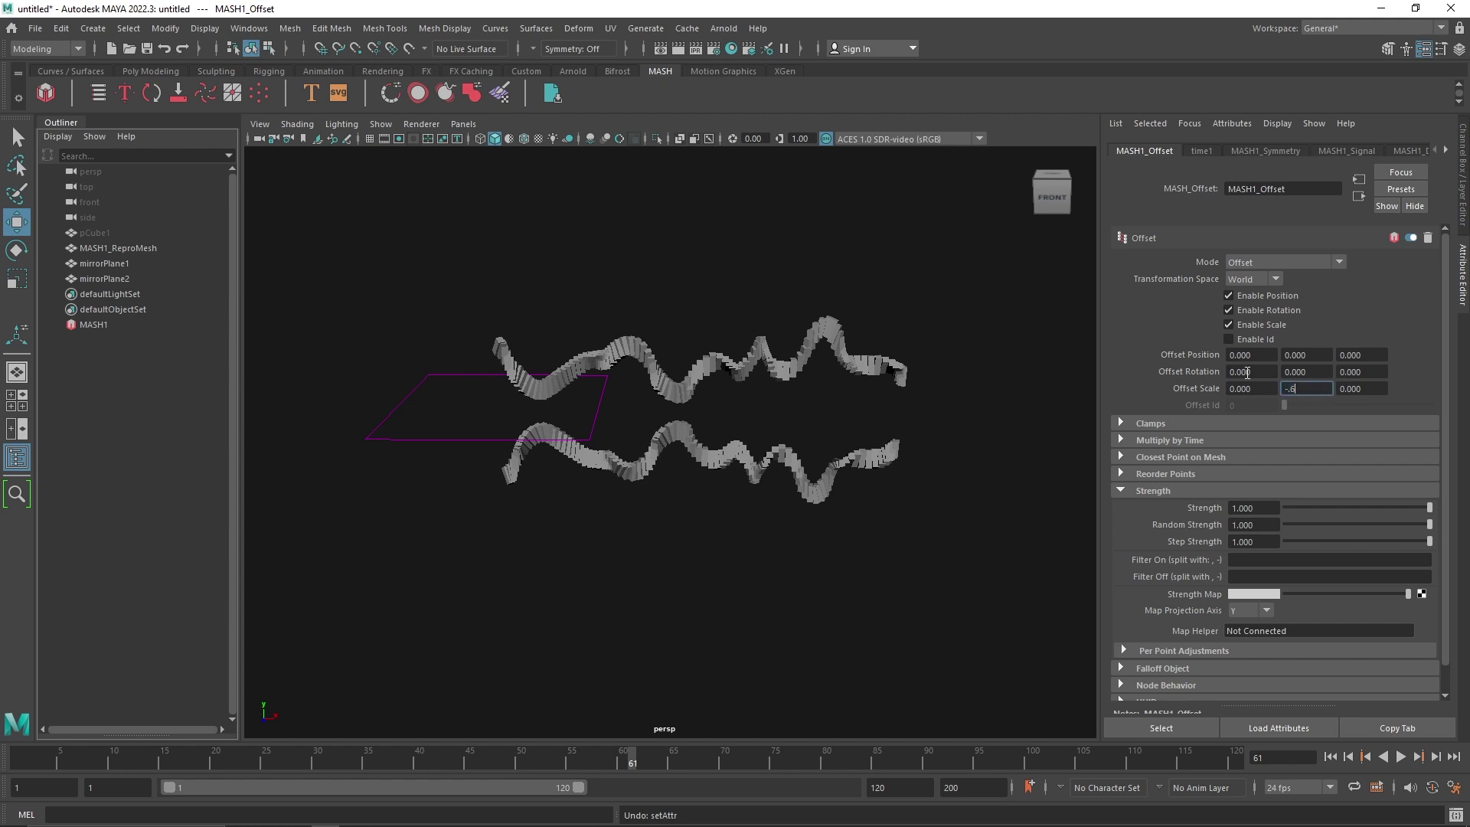
{"action": "key", "text": "Return"}
Create a falloff object for the Offset node and move it along X to the far end of the columns.
{"action": "scroll", "coordinate": [1180, 529], "scroll_direction": "down", "scroll_amount": 1}
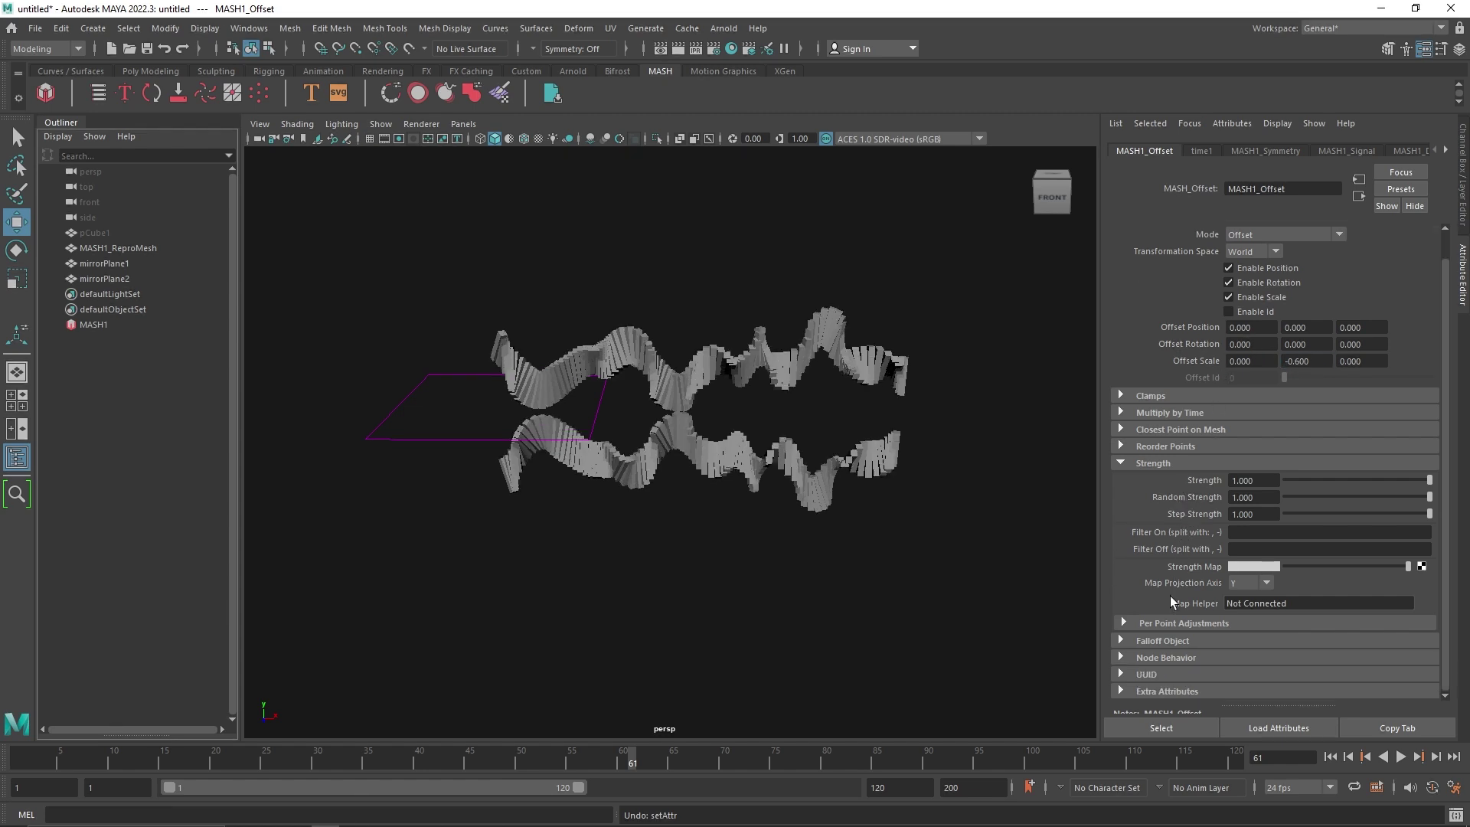
{"action": "left_click", "coordinate": [1170, 639]}
{"action": "scroll", "coordinate": [1201, 672], "scroll_direction": "down", "scroll_amount": 4}
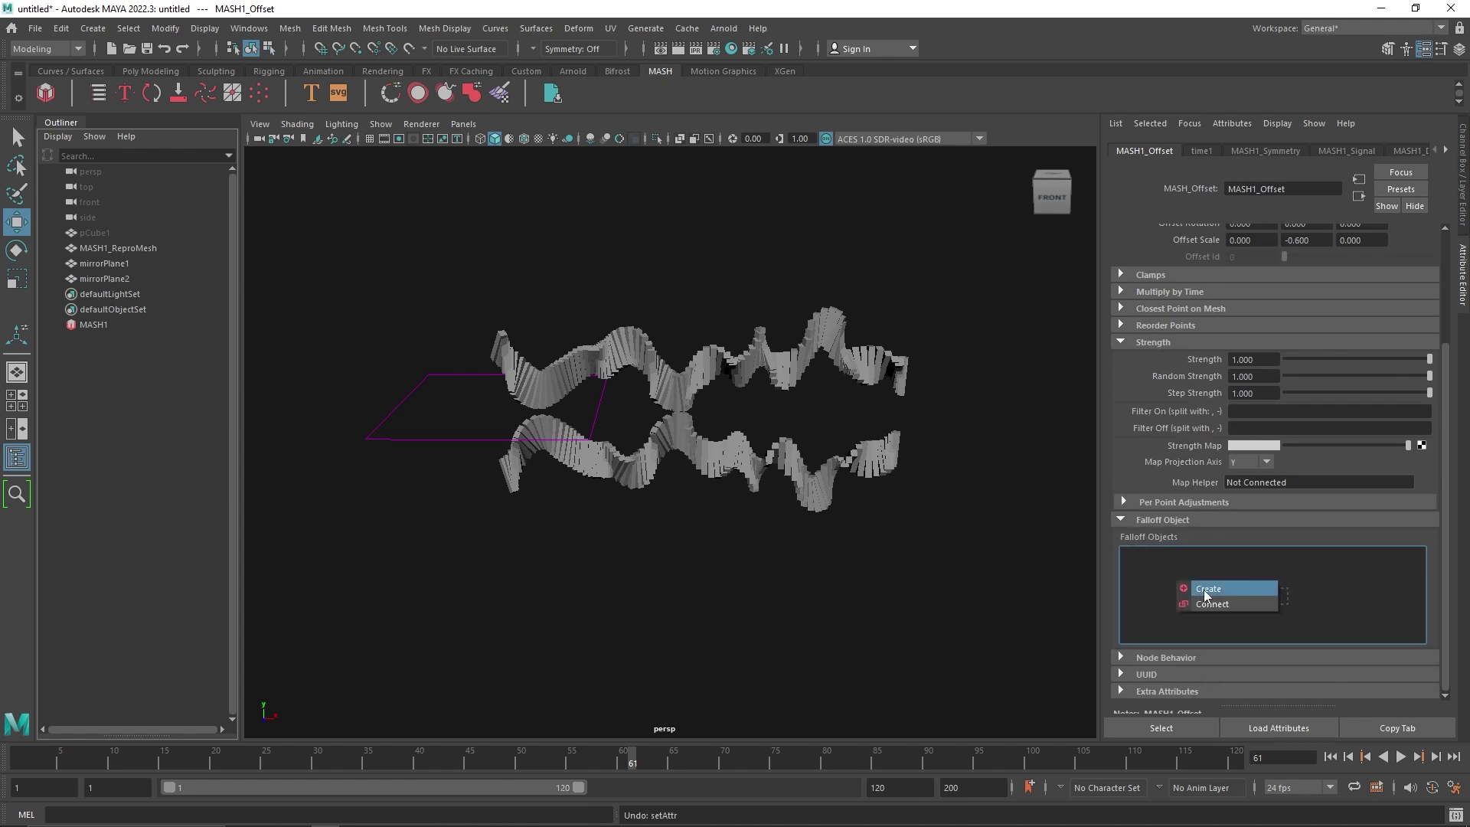
{"action": "left_click", "coordinate": [1204, 591]}
{"action": "left_click_drag", "start_coordinate": [709, 387], "coordinate": [944, 423]}
Set the falloff's Inner Zone to 0.213, scale the sphere up and lower it between the two mirrored rows.
{"action": "left_click", "coordinate": [1240, 558]}
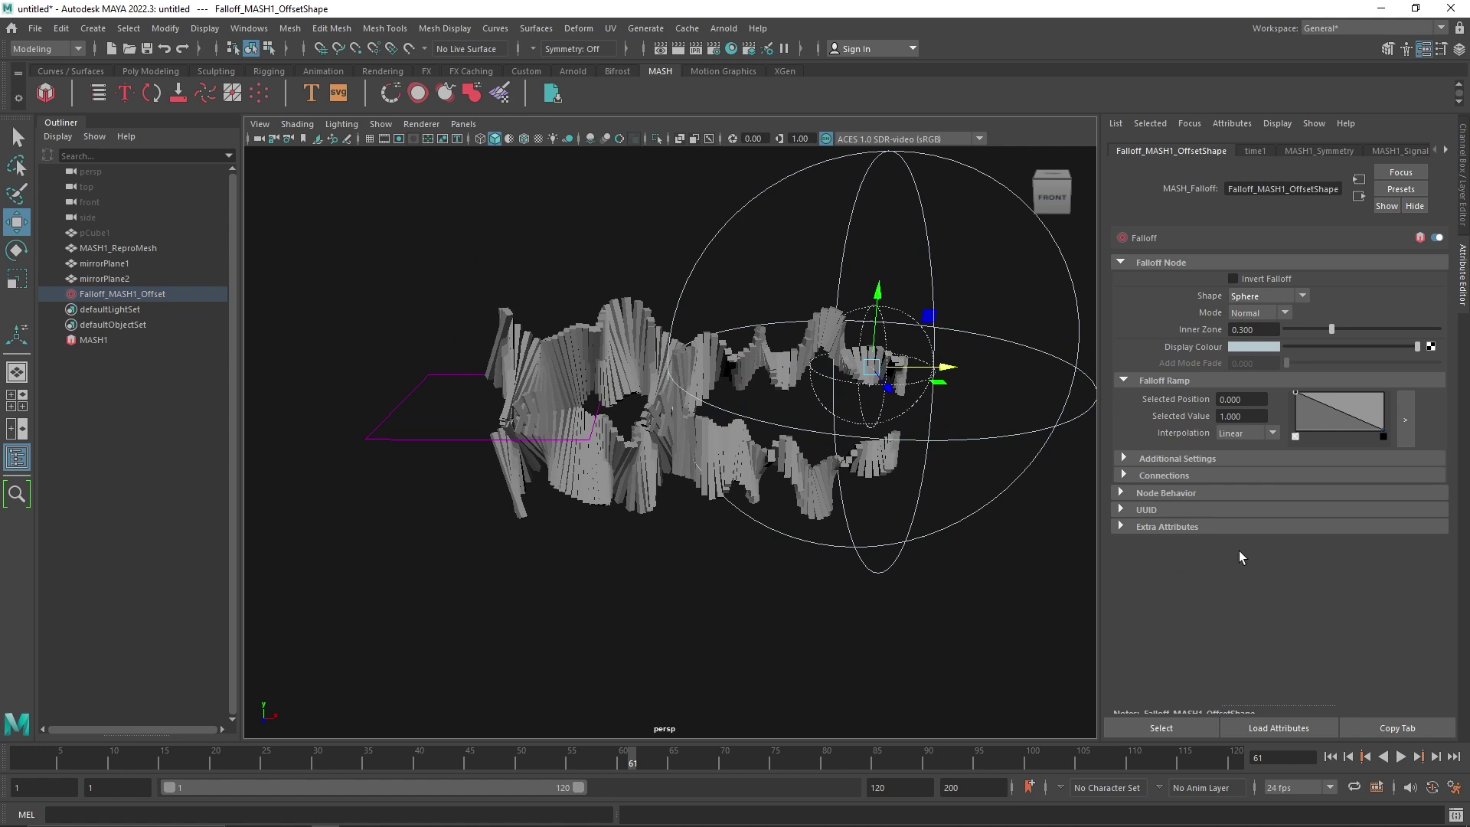
{"action": "left_click_drag", "start_coordinate": [1331, 331], "coordinate": [1319, 329]}
{"action": "key", "text": "r"}
{"action": "mouse_move", "coordinate": [880, 366]}
{"action": "left_mouse_down"}
{"action": "mouse_move", "coordinate": [966, 373]}
{"action": "mouse_move", "coordinate": [870, 383]}
{"action": "mouse_move", "coordinate": [896, 369]}
{"action": "left_mouse_up"}
{"action": "key", "text": "w"}
{"action": "left_click_drag", "start_coordinate": [864, 363], "coordinate": [859, 387], "text": "alt"}
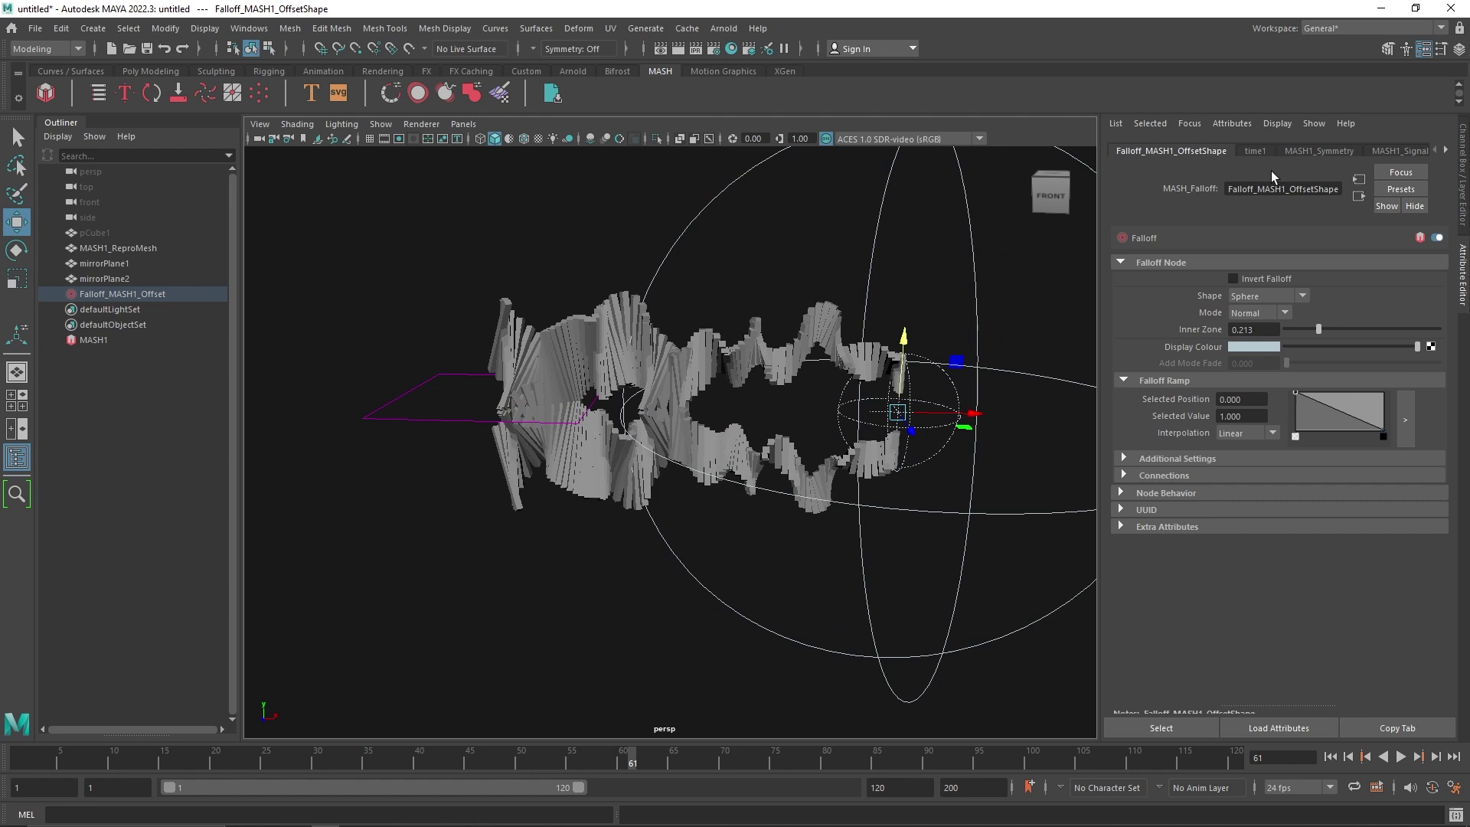
Set the Offset Scale Y of the MASH1 Offset node to -0.9.
{"action": "left_click", "coordinate": [148, 325]}
{"action": "left_click", "coordinate": [145, 339]}
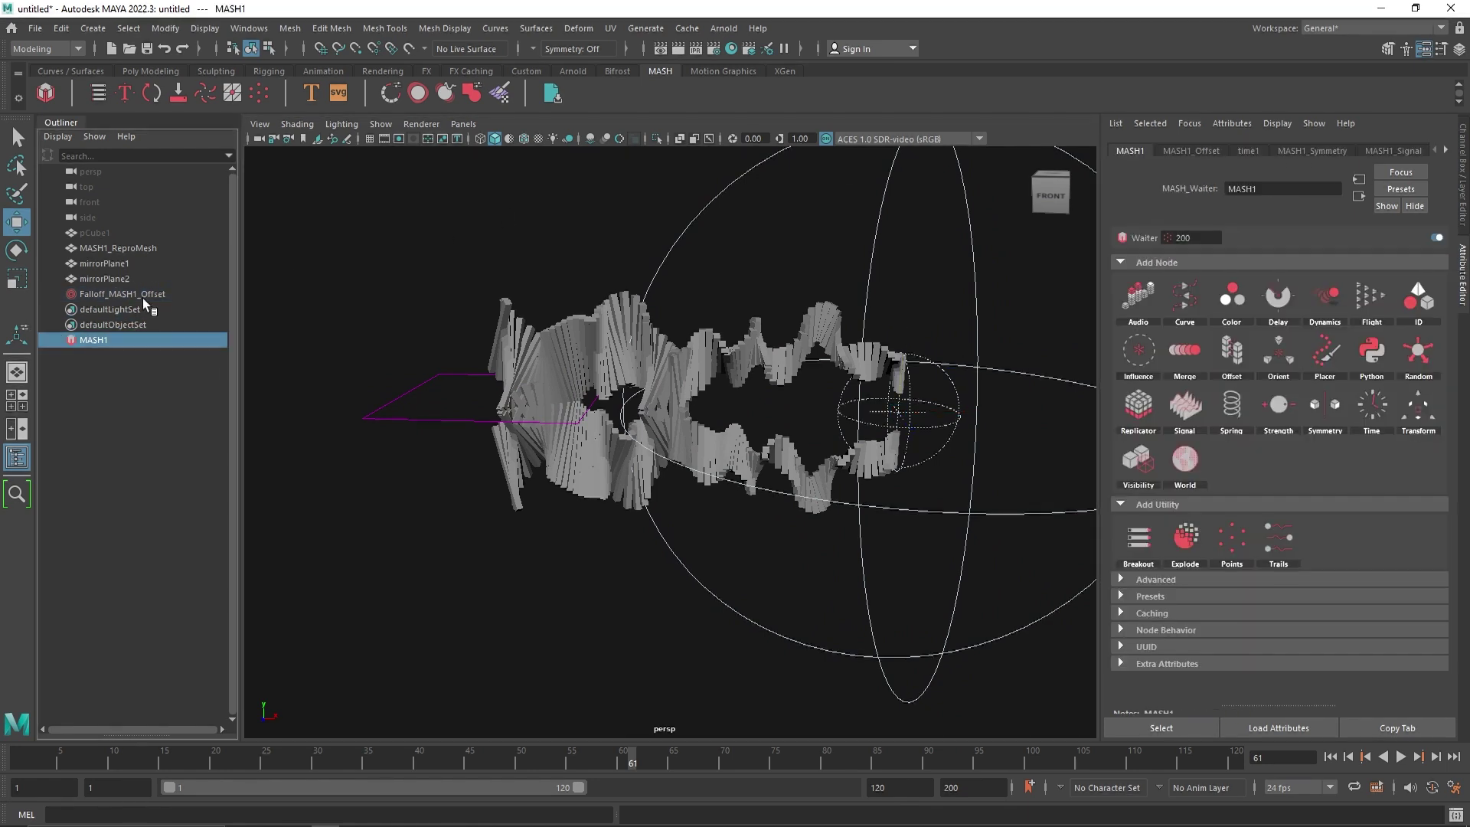
{"action": "left_click", "coordinate": [1216, 153]}
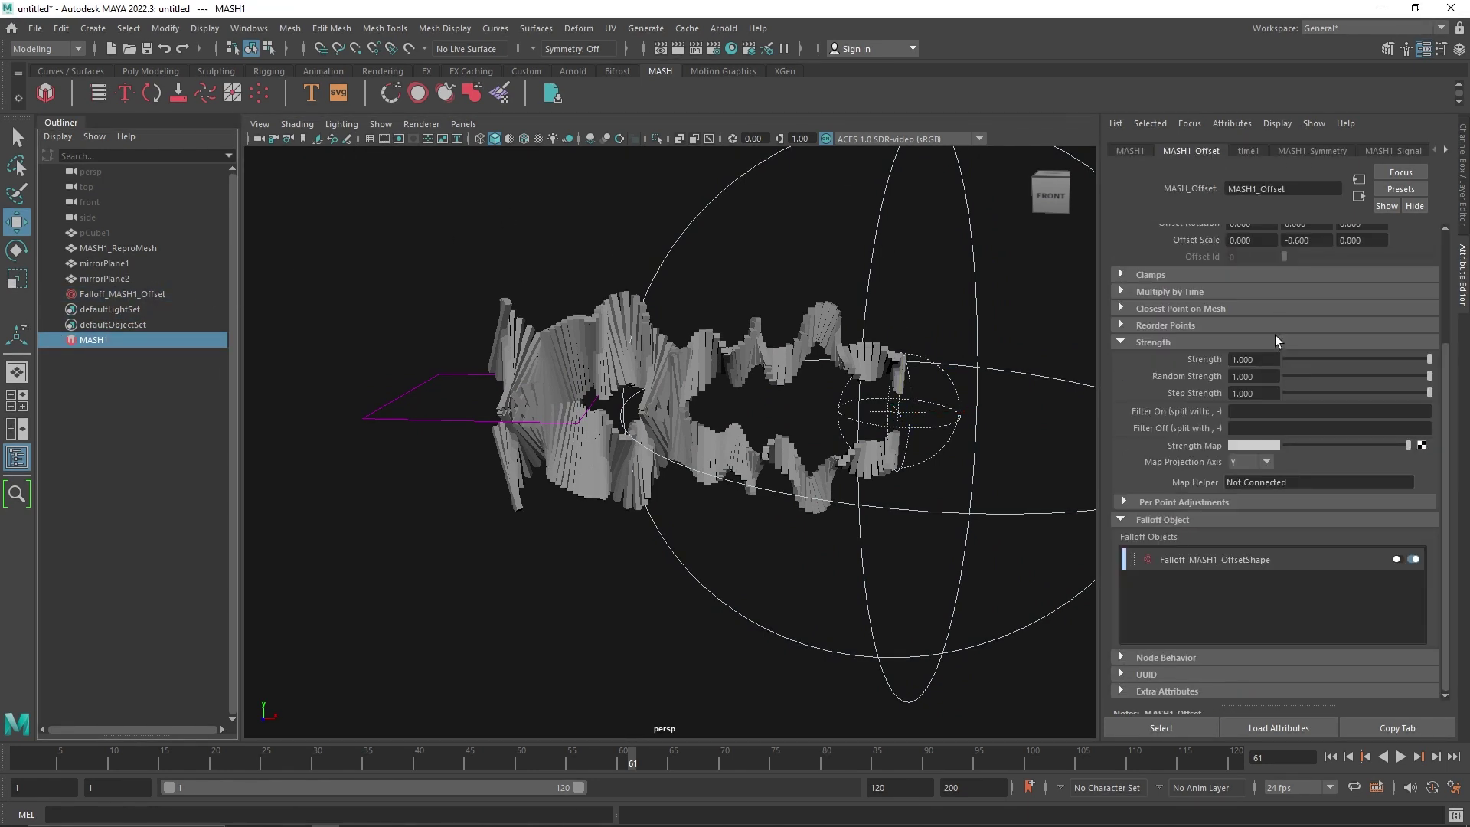
{"action": "scroll", "coordinate": [1276, 337], "scroll_direction": "up", "scroll_amount": 3}
{"action": "left_click_drag", "start_coordinate": [1314, 388], "coordinate": [1311, 388], "text": "ctrl"}
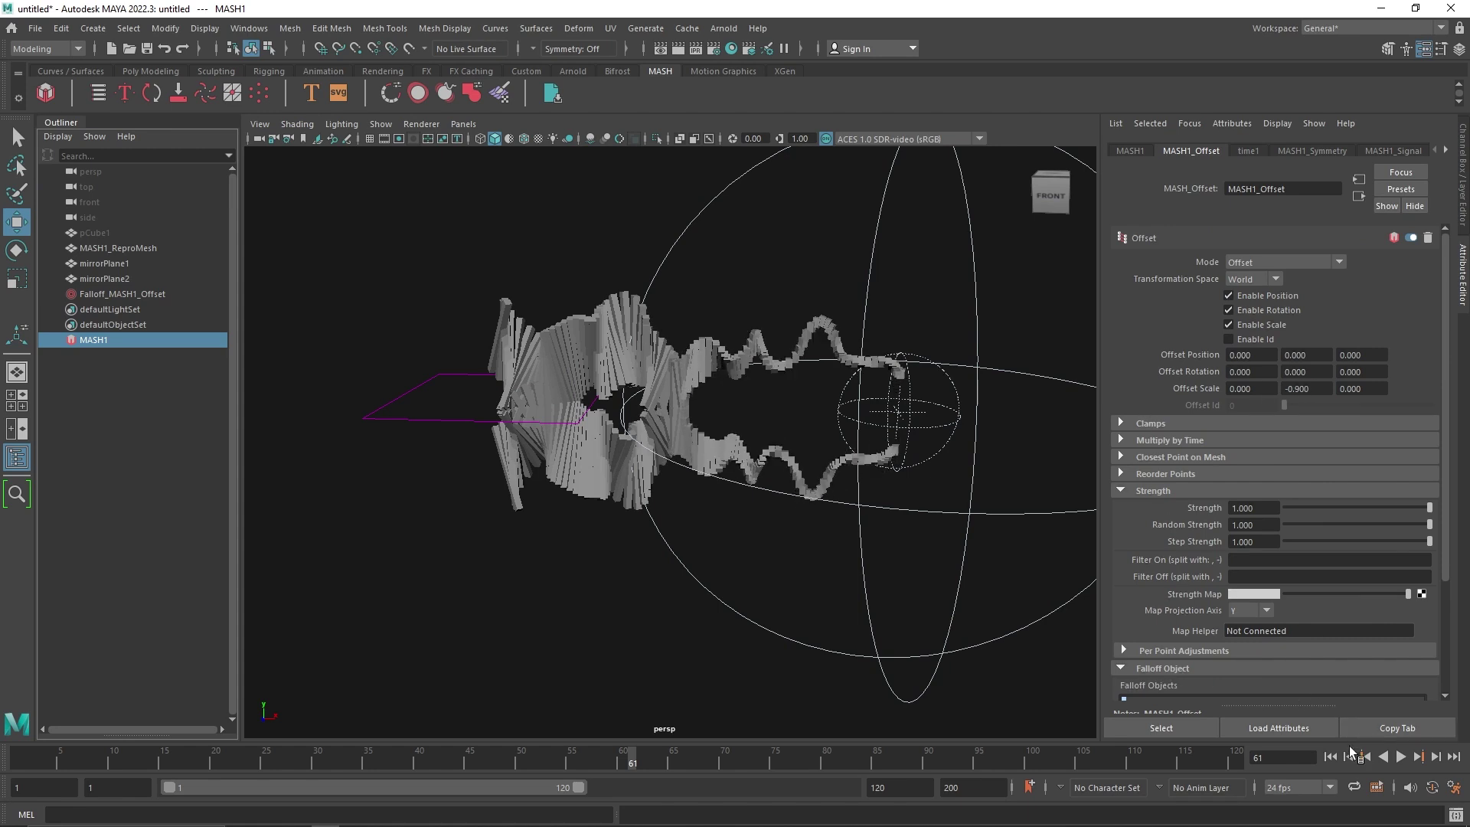
Scale the falloff sphere up further, set its Inner Zone to 0.036 and shift it slightly outward along X.
{"action": "left_click", "coordinate": [963, 471]}
{"action": "key", "text": "r"}
{"action": "left_click_drag", "start_coordinate": [900, 414], "coordinate": [968, 418]}
{"action": "key", "text": "w"}
{"action": "left_click", "coordinate": [1300, 329]}
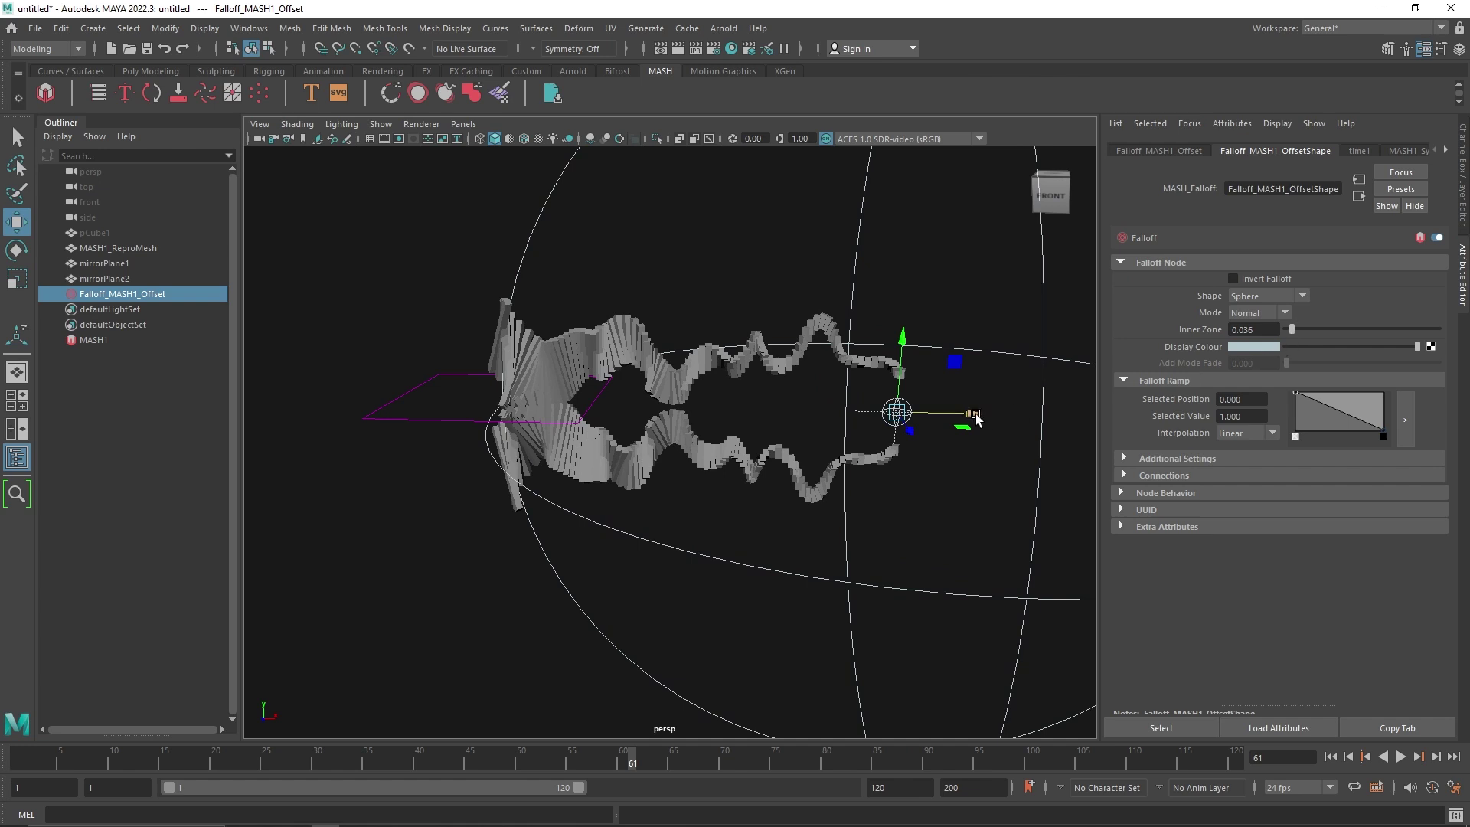
{"action": "mouse_move", "coordinate": [973, 414]}
{"action": "left_mouse_down"}
{"action": "mouse_move", "coordinate": [1021, 417]}
{"action": "mouse_move", "coordinate": [987, 416]}
{"action": "left_mouse_up"}
Play back the animation and extend the playback range to 200 frames.
{"action": "key", "text": "alt+v"}
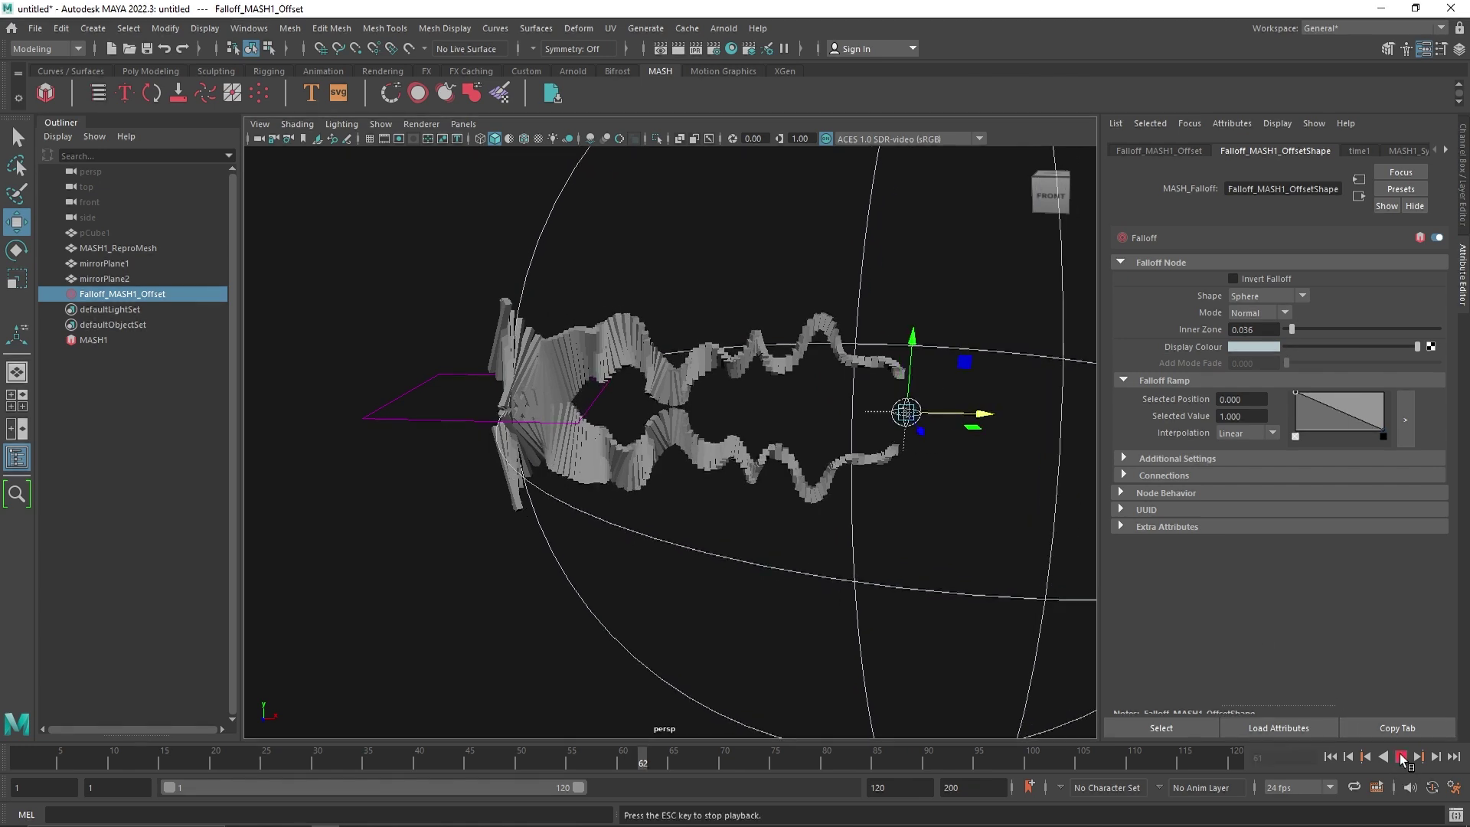
{"action": "left_click_drag", "start_coordinate": [579, 787], "coordinate": [1033, 802]}
{"action": "left_click_drag", "start_coordinate": [907, 387], "coordinate": [791, 387], "text": "alt"}
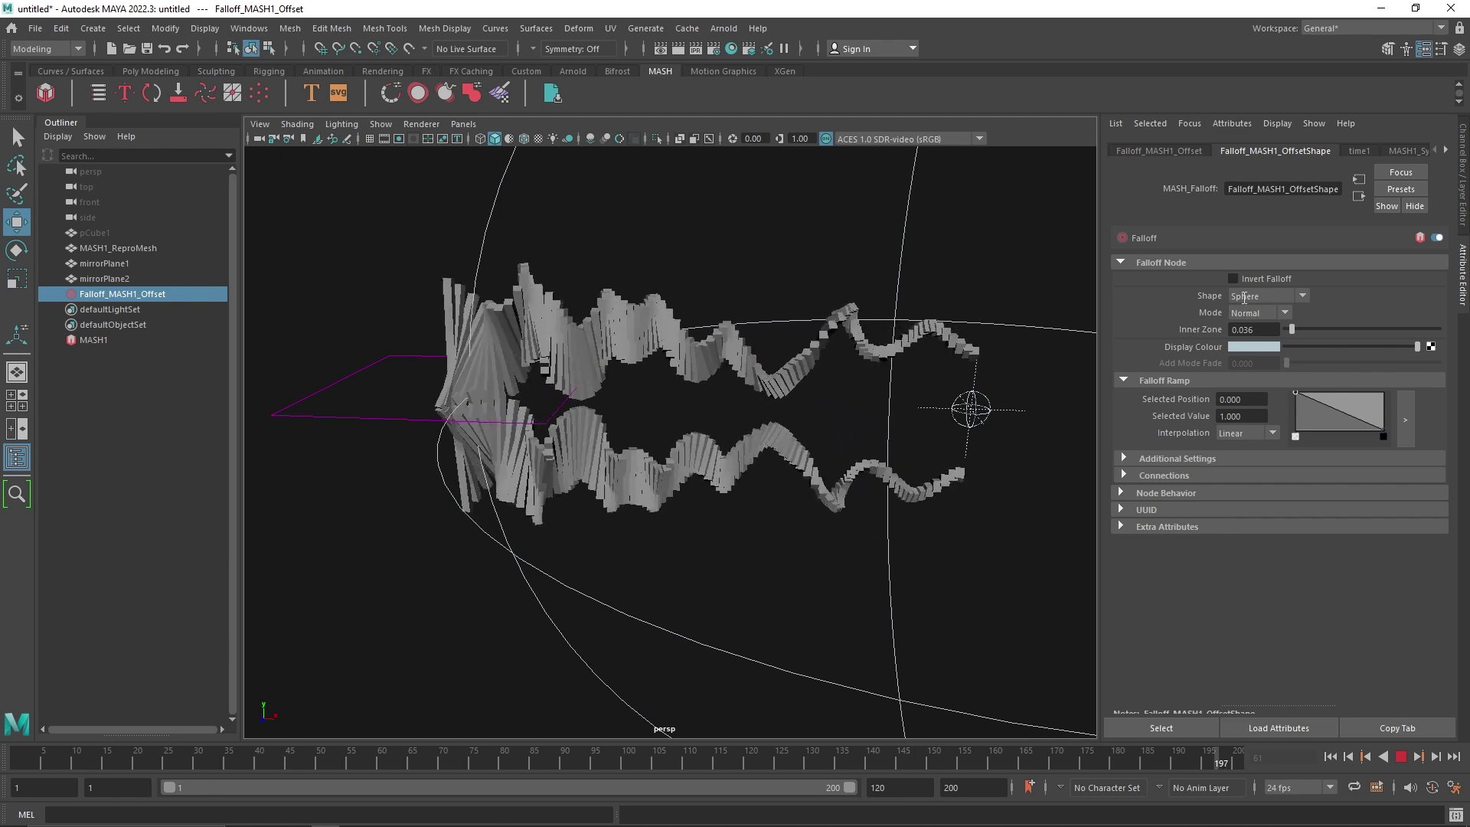
Try the Symmetry node's axis on X and on Z during playback, and return it to Y.
{"action": "scroll", "coordinate": [1271, 142], "scroll_direction": "down", "scroll_amount": 2}
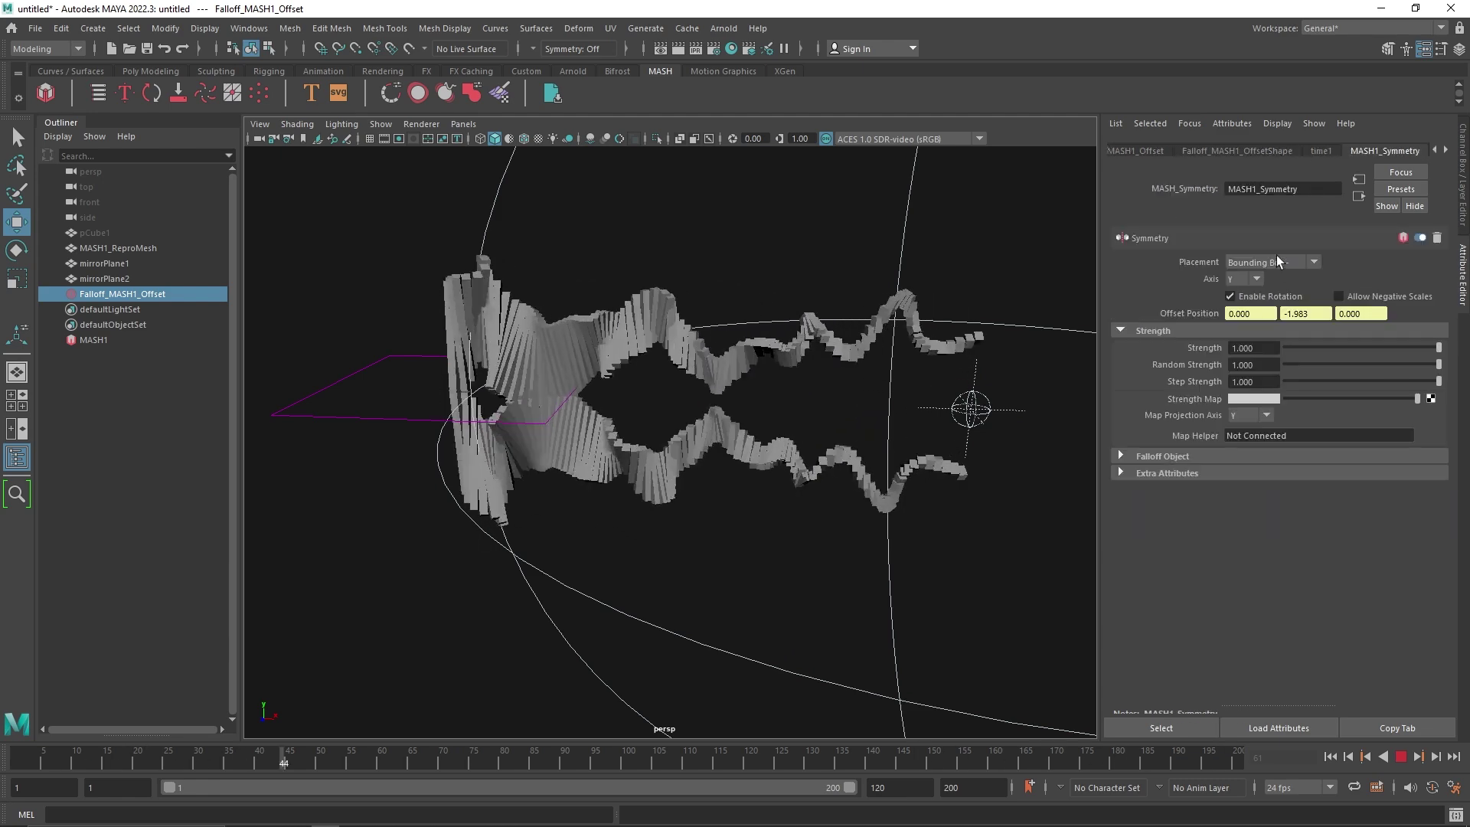
{"action": "left_click", "coordinate": [1244, 280]}
{"action": "left_click", "coordinate": [1243, 286]}
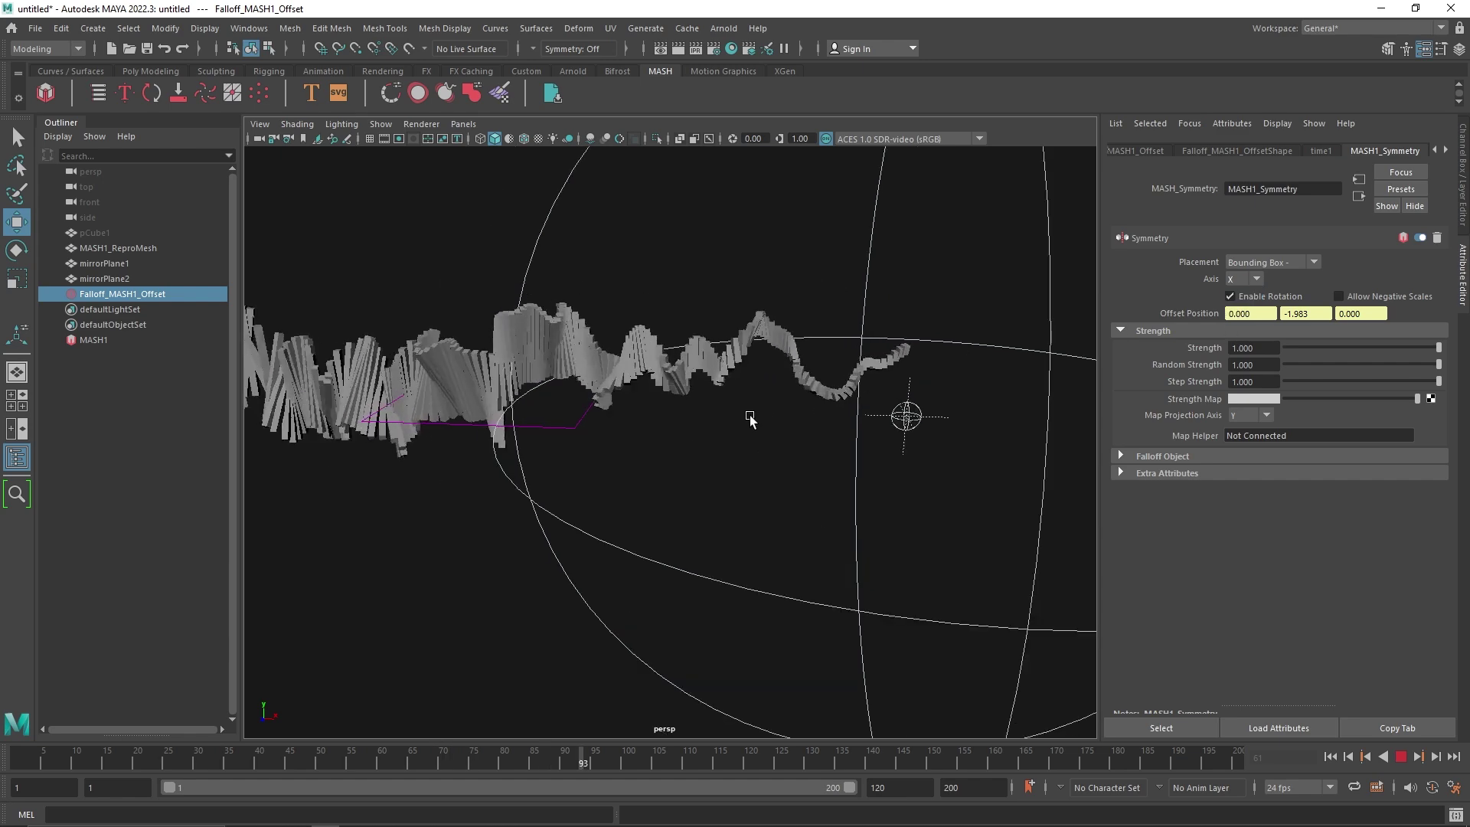
{"action": "left_click", "coordinate": [1246, 278]}
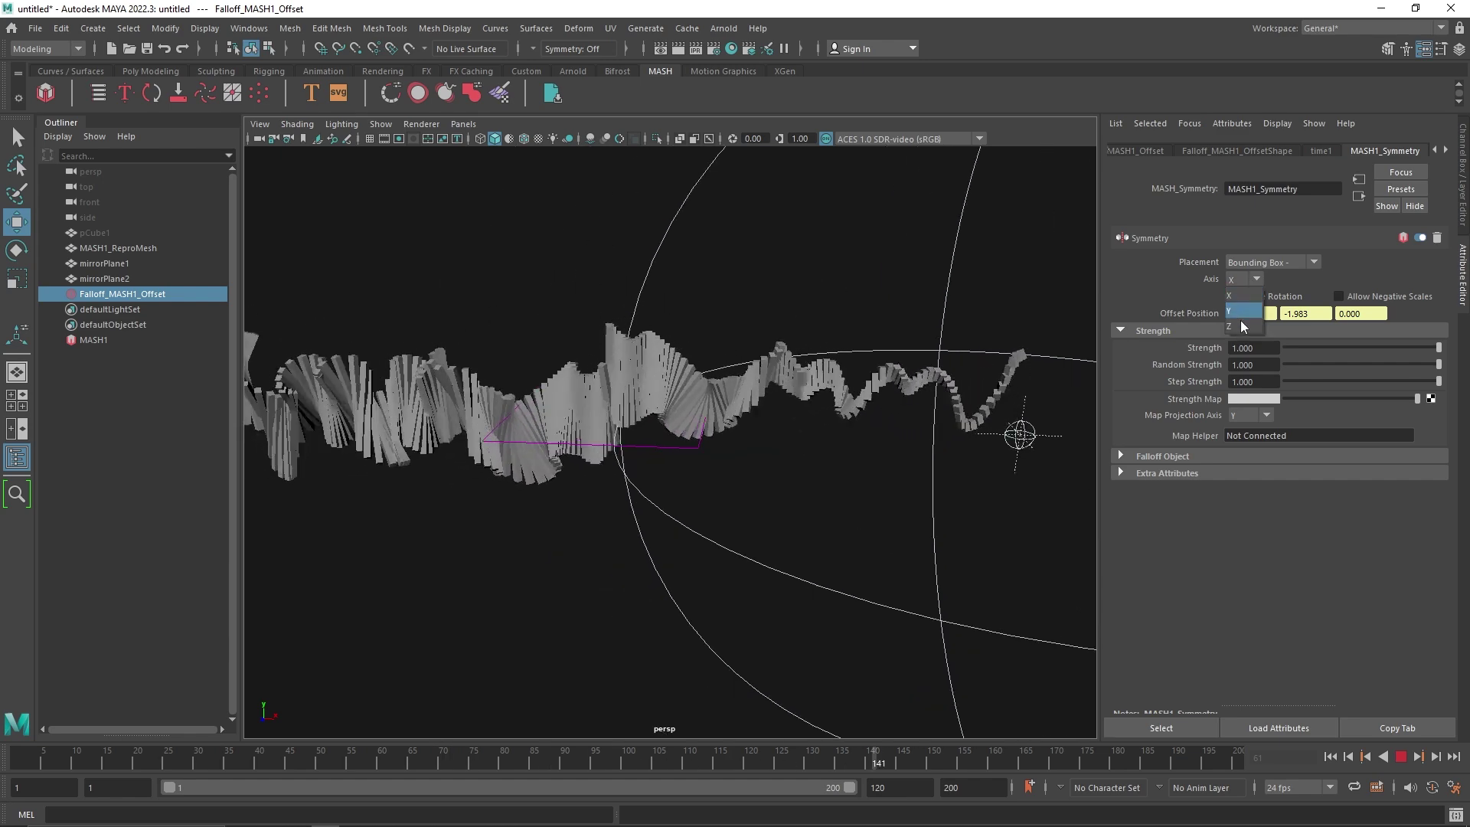
{"action": "left_click", "coordinate": [1241, 320]}
{"action": "left_click", "coordinate": [1245, 279]}
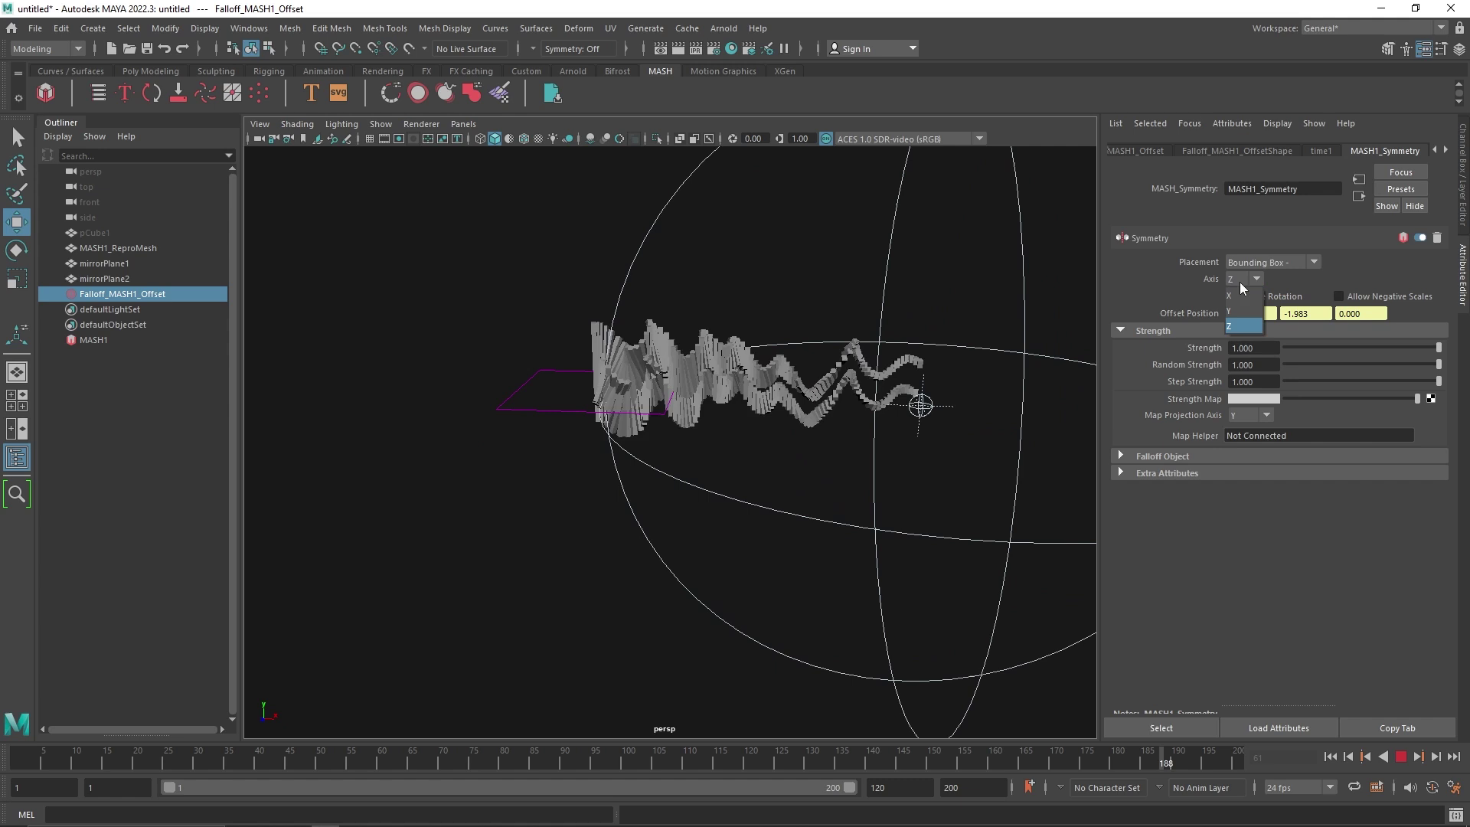
{"action": "left_click", "coordinate": [1249, 312]}
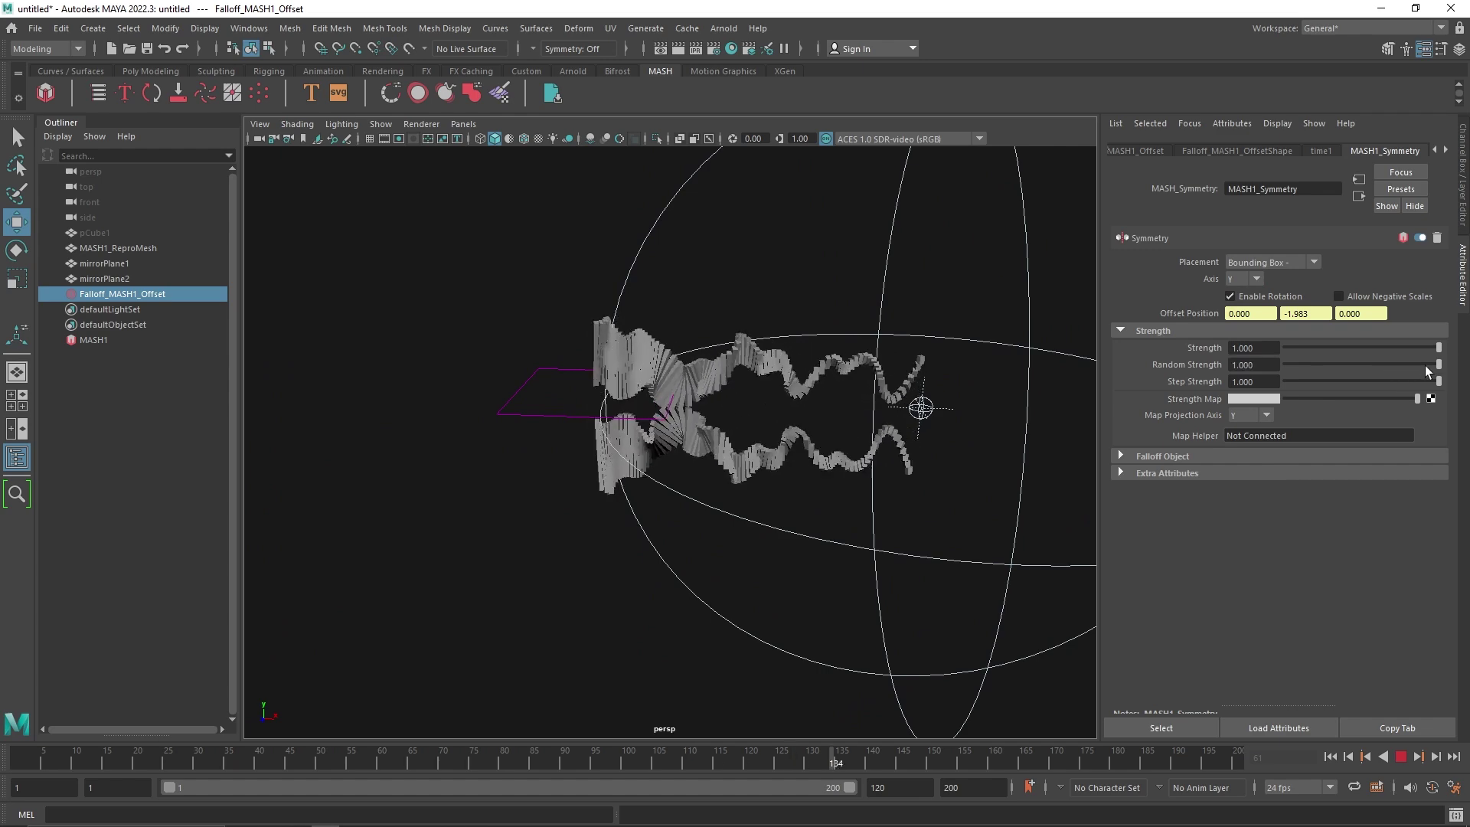
Set the Symmetry node's Random Strength to 0.873 during playback to scatter the mirrored columns.
{"action": "scroll", "coordinate": [899, 423], "scroll_direction": "up", "scroll_amount": 4}
{"action": "left_click_drag", "start_coordinate": [923, 420], "coordinate": [884, 413], "text": "alt"}
{"action": "left_click_drag", "start_coordinate": [1352, 364], "coordinate": [1282, 361]}
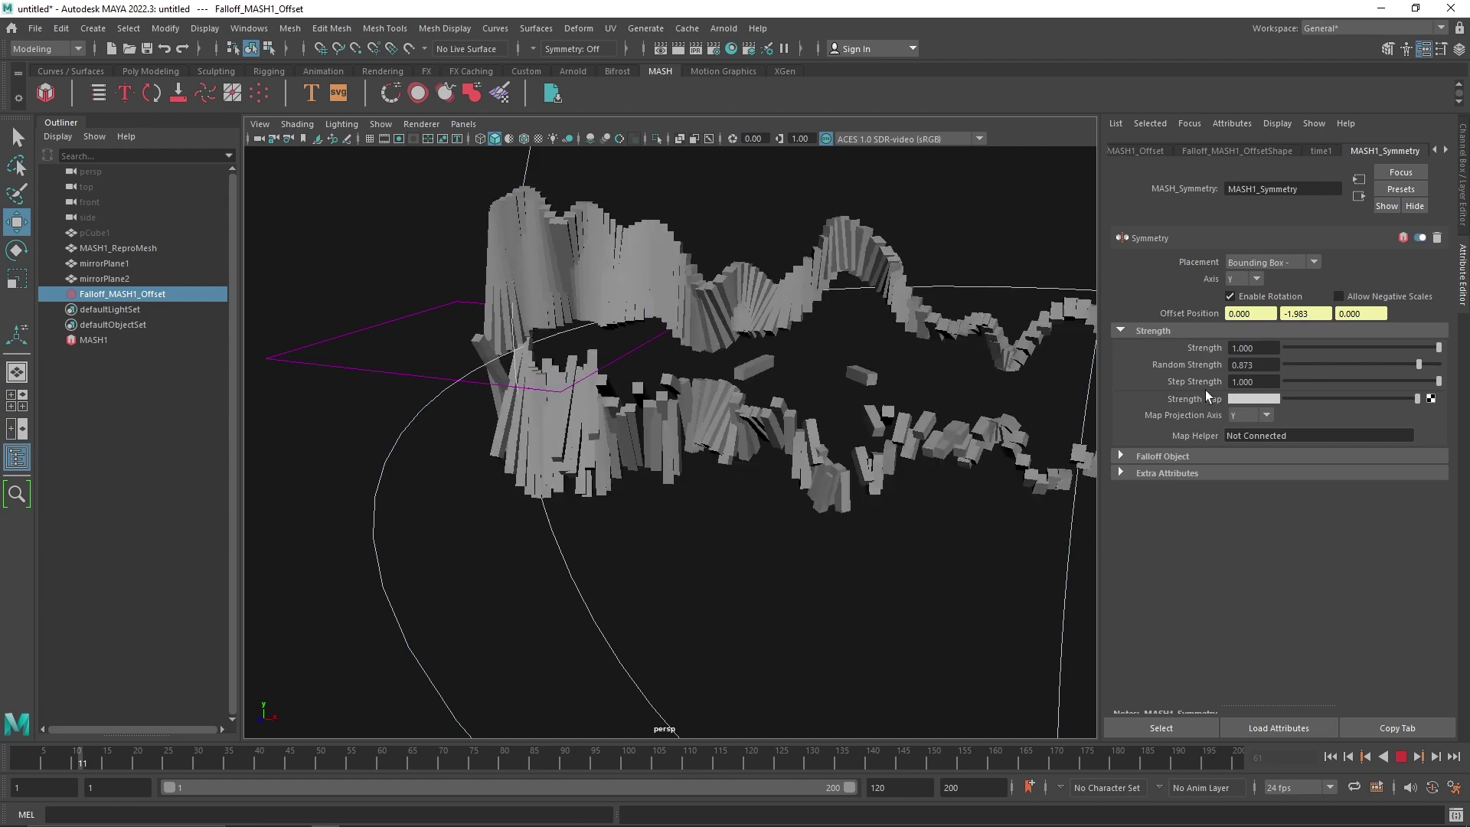
{"action": "mouse_move", "coordinate": [1418, 398]}
{"action": "left_mouse_down"}
{"action": "mouse_move", "coordinate": [1318, 399]}
{"action": "mouse_move", "coordinate": [1418, 398]}
{"action": "left_mouse_up"}
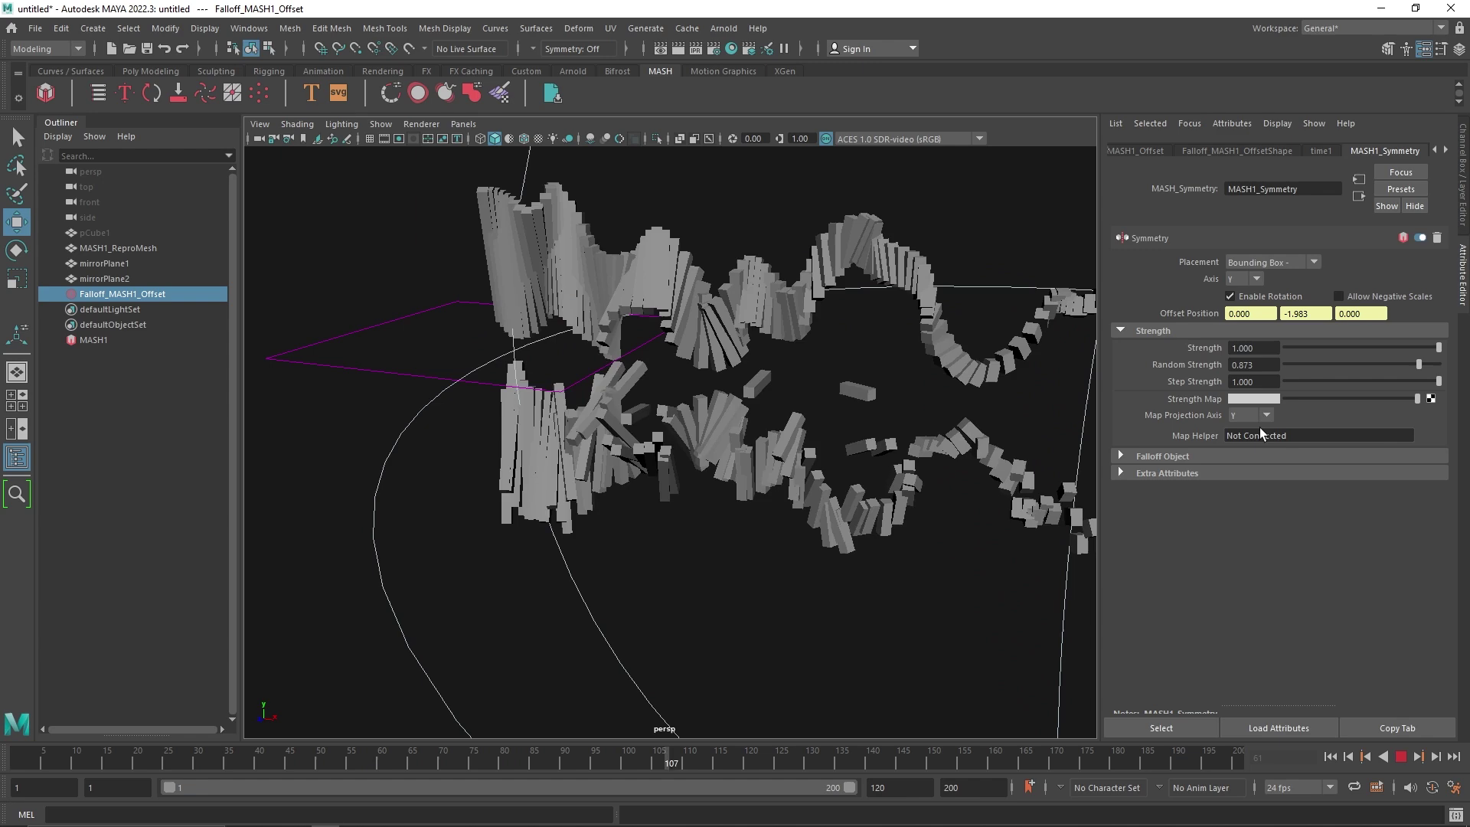
Stop playback and move the falloff sphere back along X toward the middle of the columns.
{"action": "right_click_drag", "start_coordinate": [919, 545], "coordinate": [794, 506], "text": "alt"}
{"action": "left_click_drag", "start_coordinate": [794, 506], "coordinate": [715, 486], "text": "alt"}
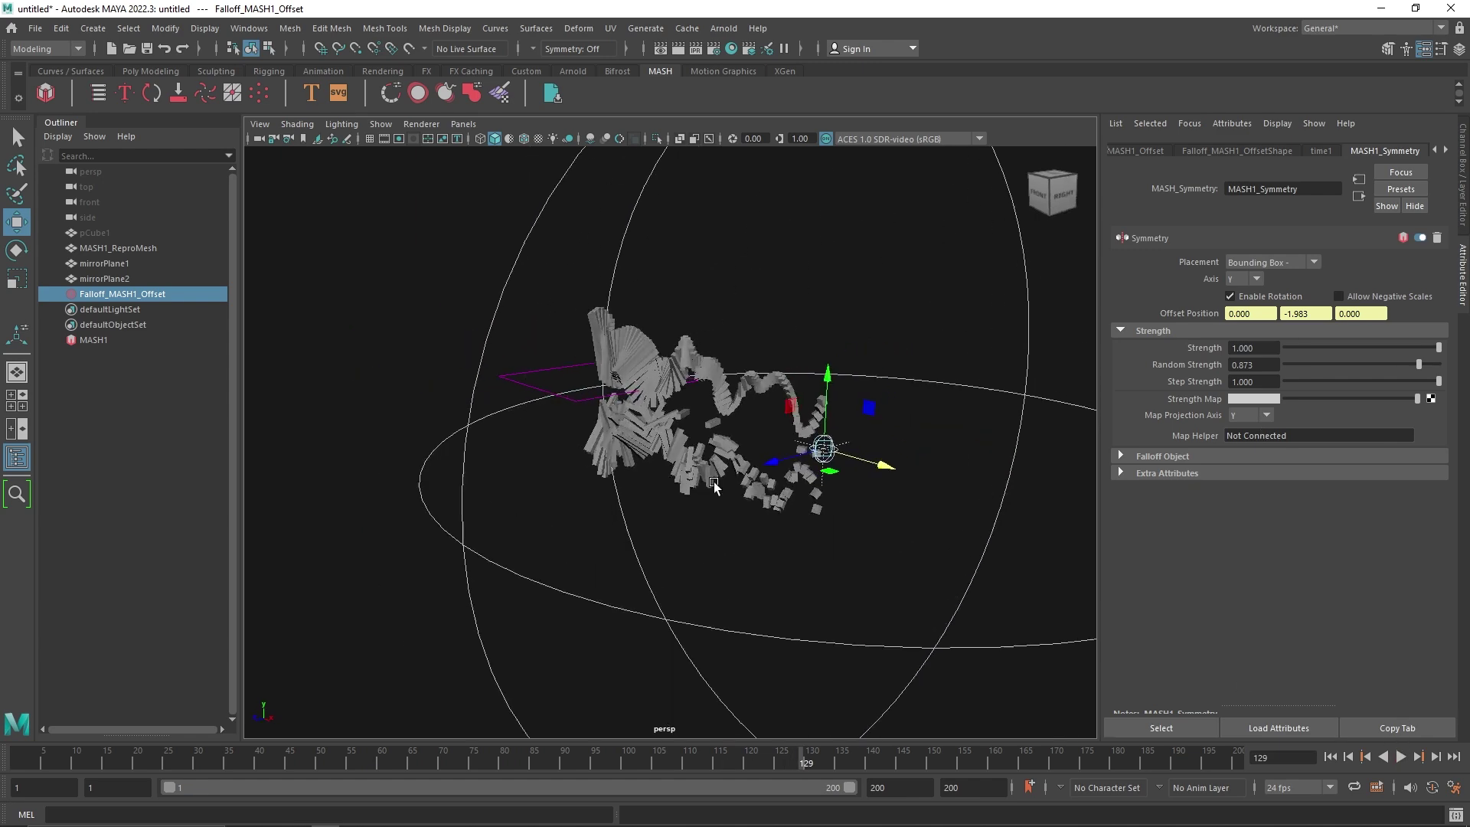
{"action": "right_click_drag", "start_coordinate": [715, 485], "coordinate": [659, 473], "text": "alt"}
{"action": "left_click_drag", "start_coordinate": [800, 457], "coordinate": [755, 446]}
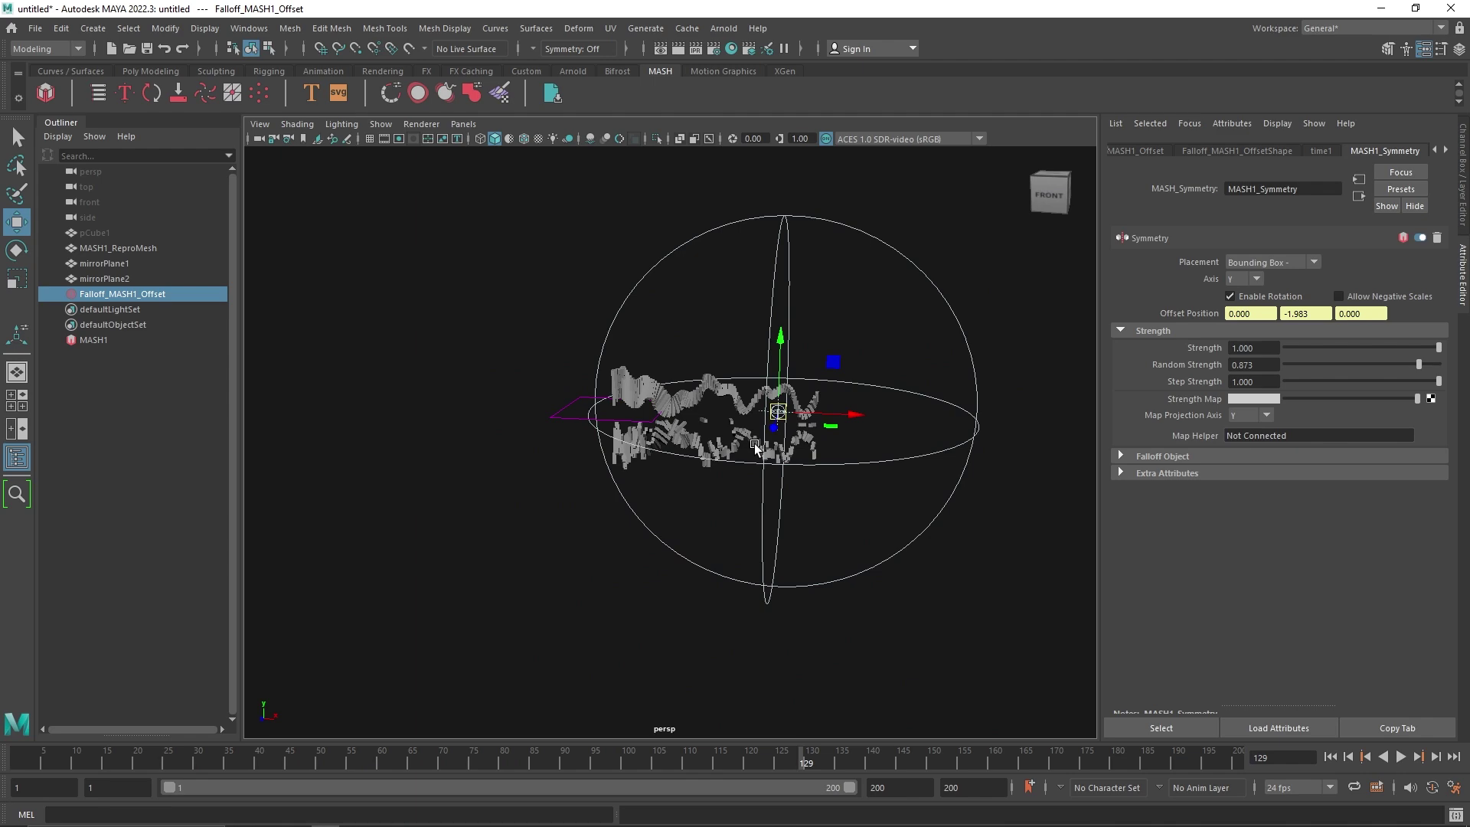